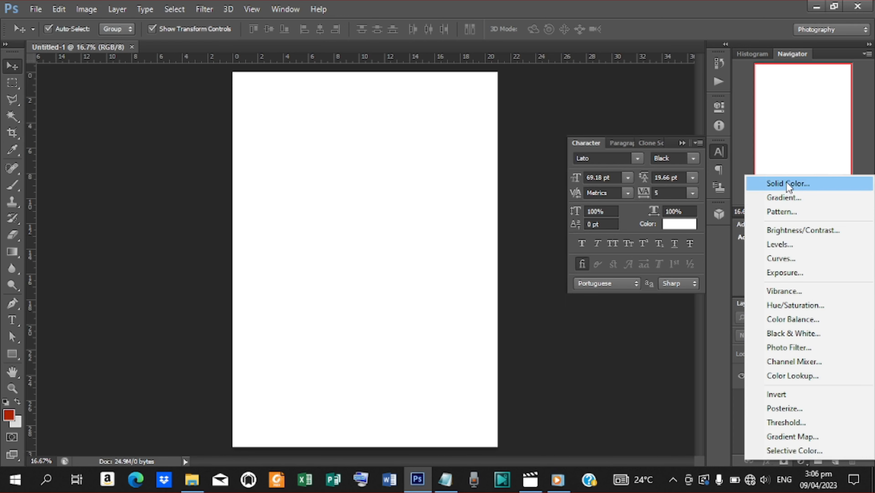
Step: Add a solid colour fill layer and paste hex 800000 from the notes as its colour
click(787, 182)
click(794, 224)
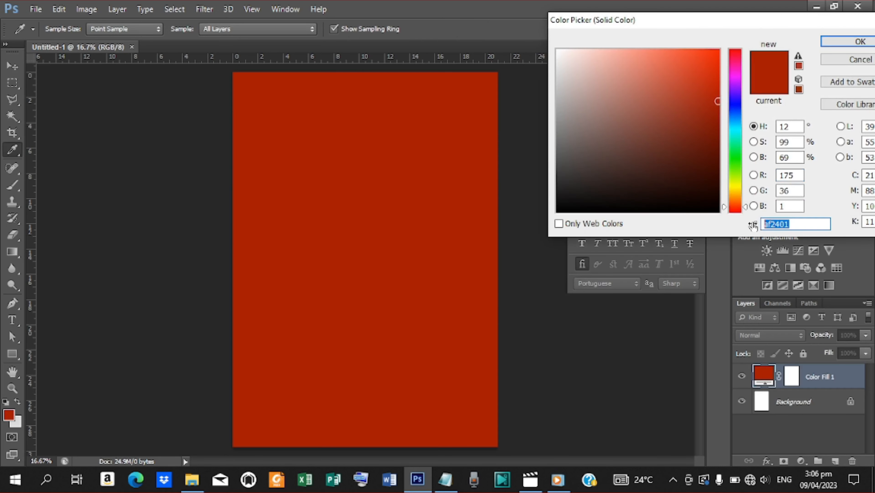
click(445, 479)
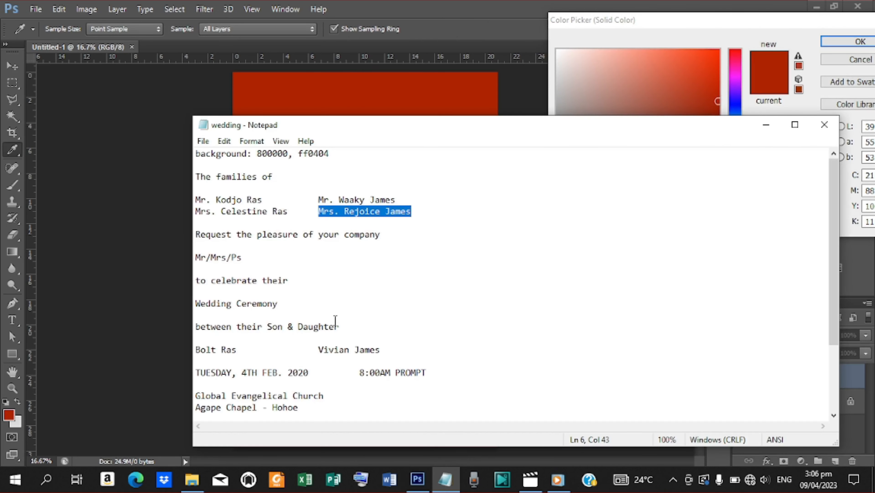
drag(289, 154, 259, 155)
key(ctrl+c)
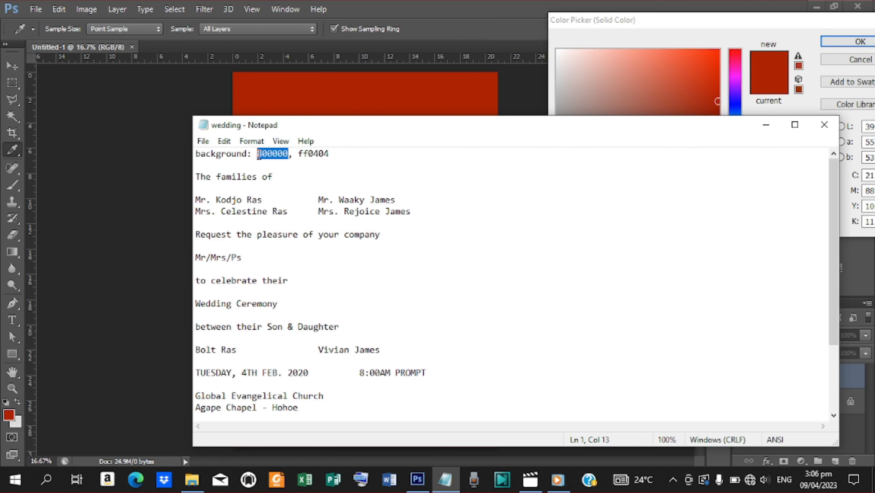
click(772, 130)
key(ctrl+v)
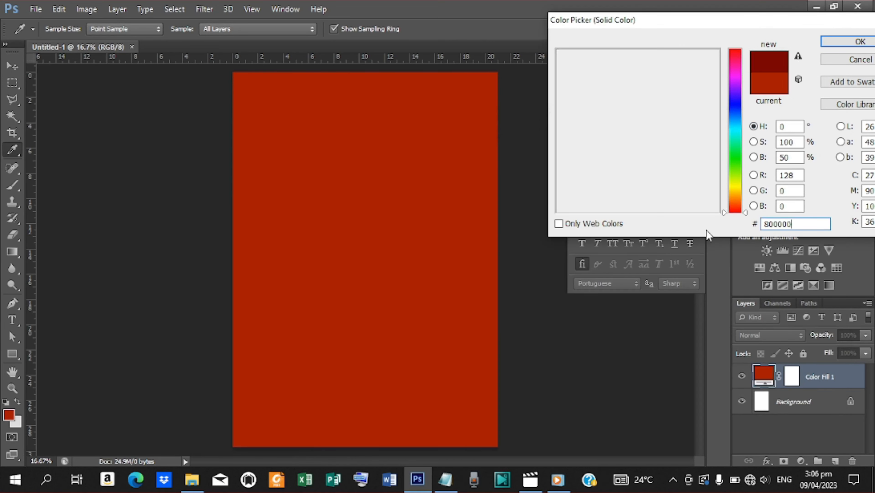
Step: Confirm the 800000 fill and place the white-flowers photo into the document
click(837, 49)
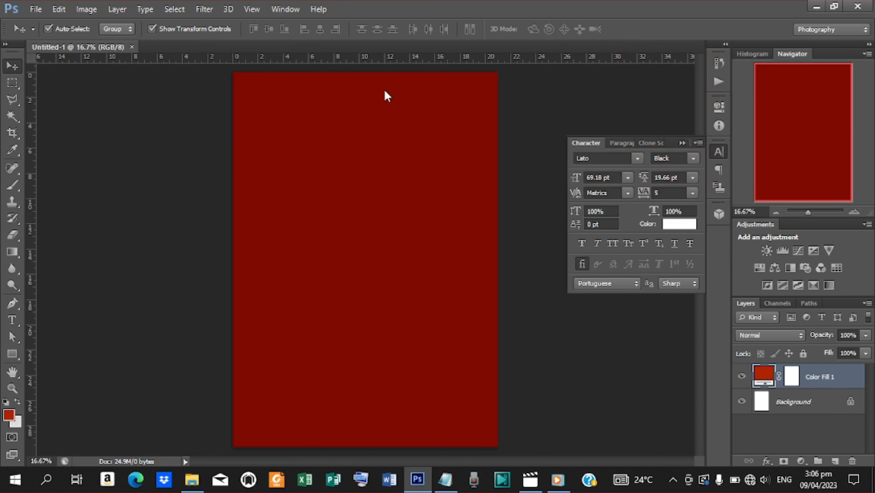
click(34, 10)
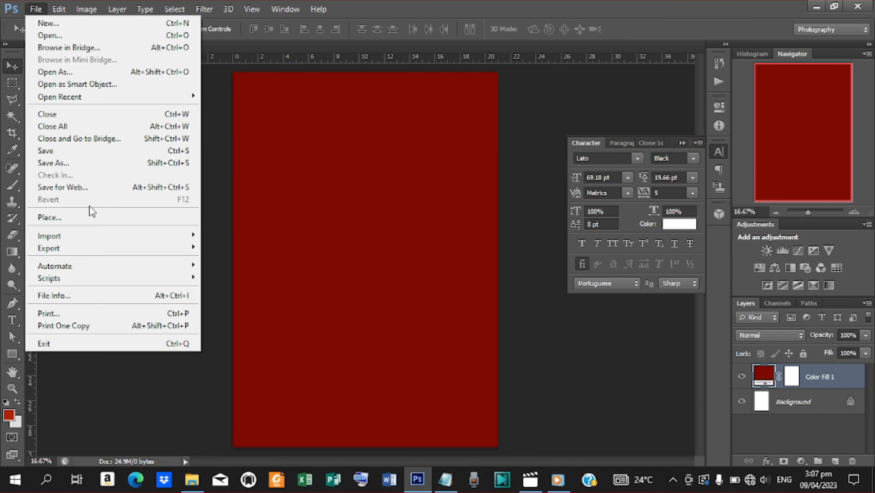
click(90, 216)
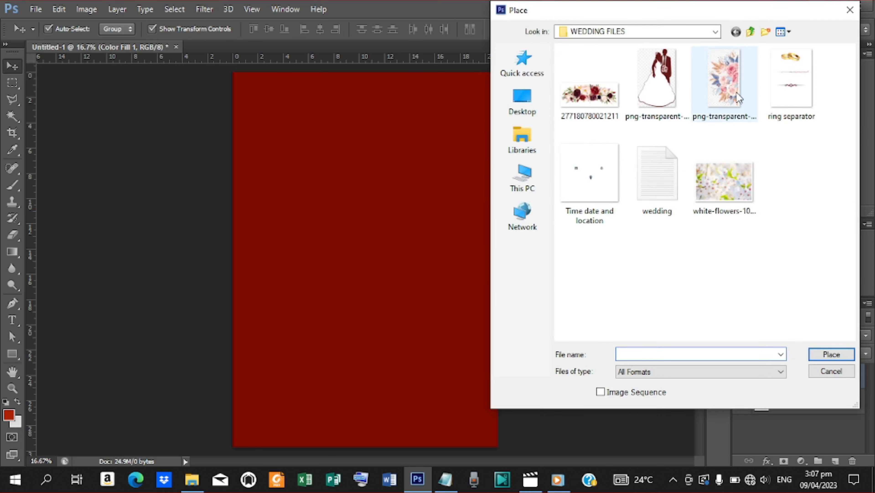
click(716, 168)
click(827, 352)
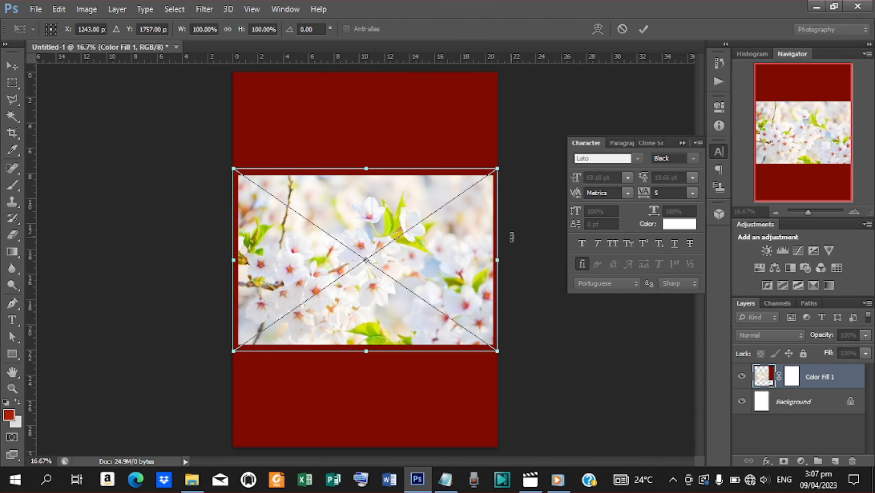
click(643, 30)
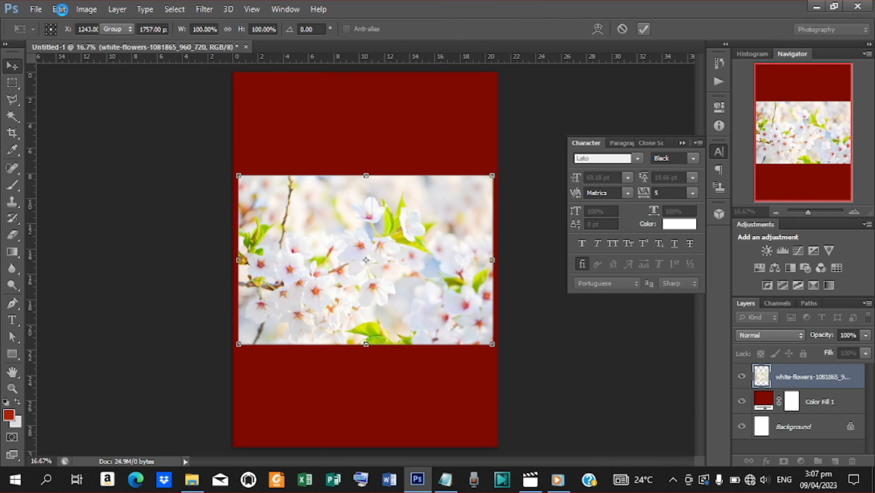
Step: Rotate the flower photo 90° clockwise and enlarge it to cover the whole page
click(59, 9)
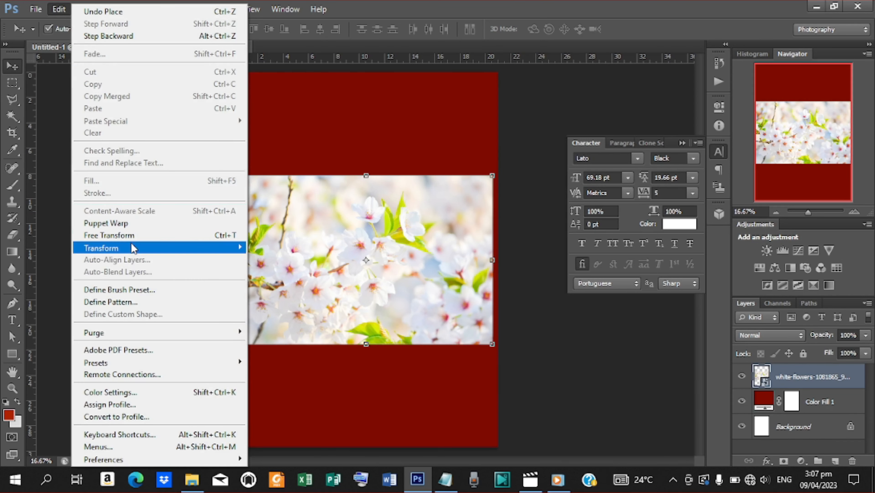
mouse_move(133, 248)
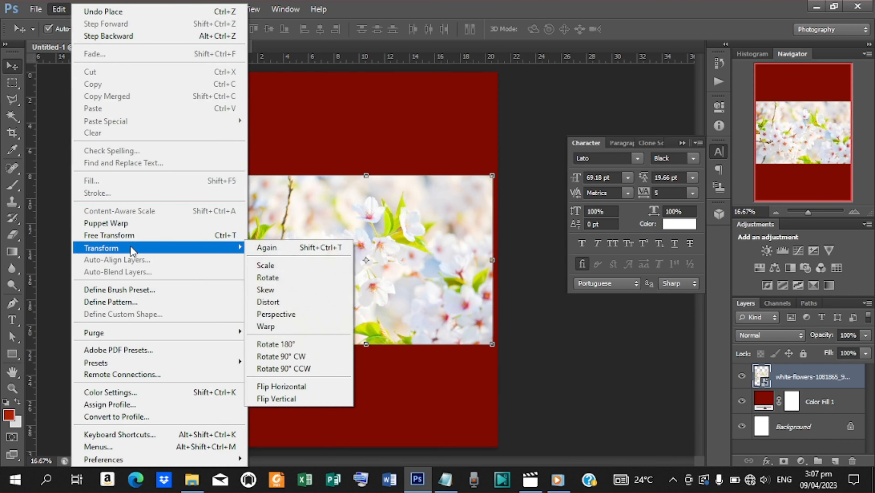
click(297, 358)
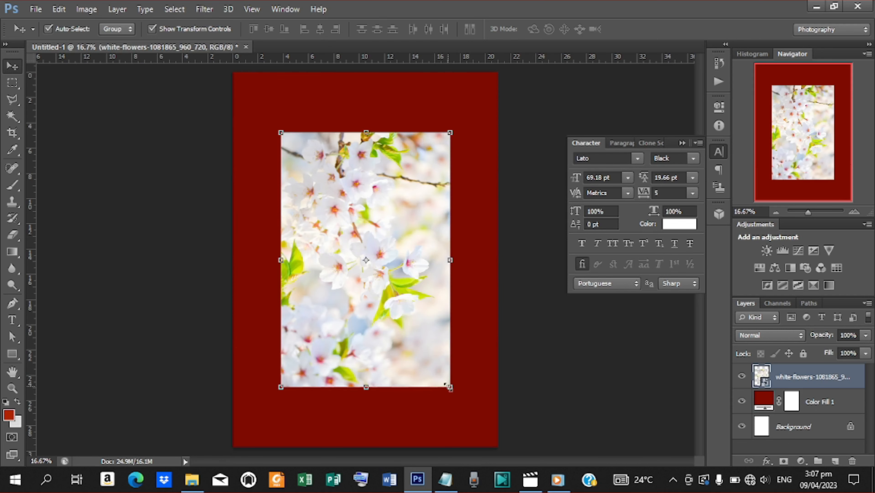
key(ctrl+t)
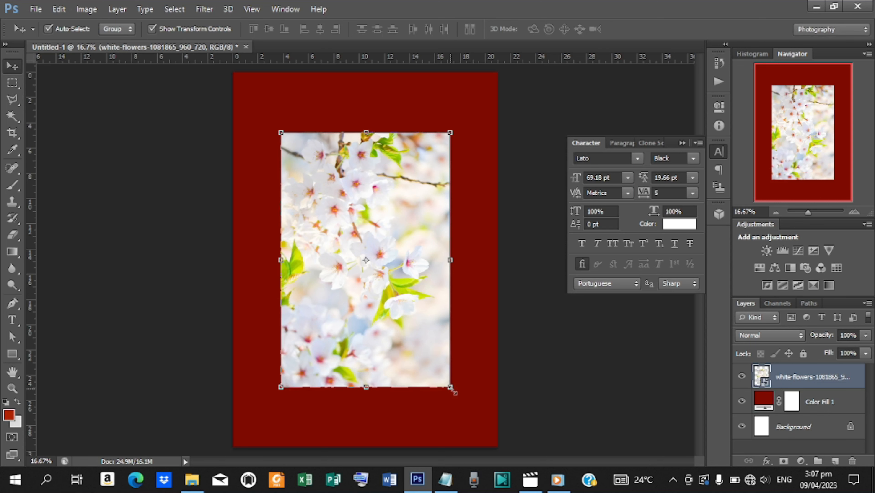
drag(452, 389, 566, 484)
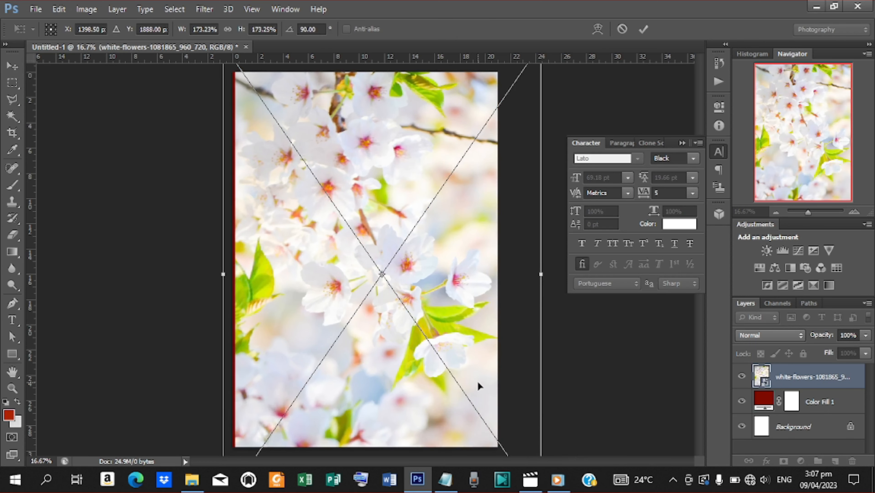
drag(479, 385, 470, 381)
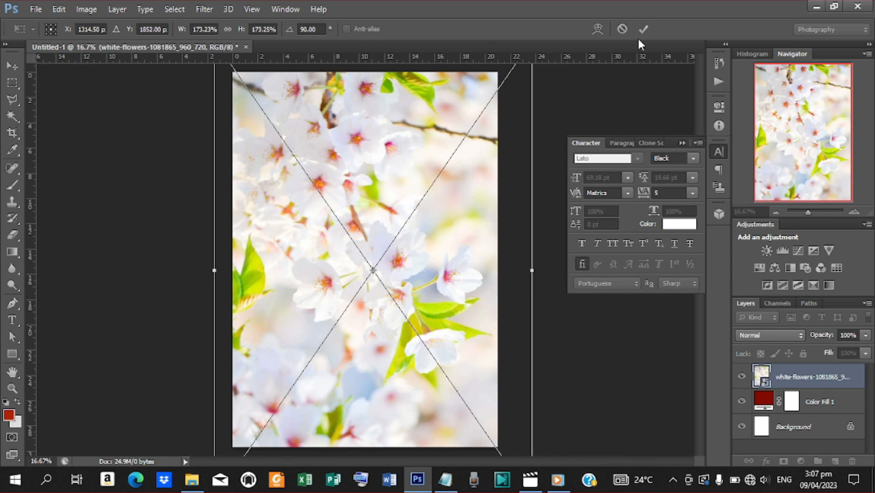
click(642, 30)
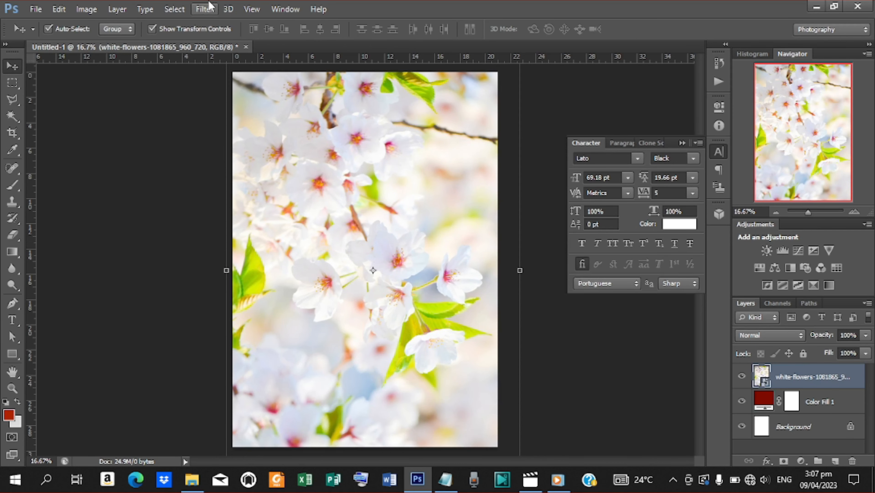
Step: Apply a 40-pixel Gaussian Blur to the flower photo
click(204, 10)
mouse_move(270, 138)
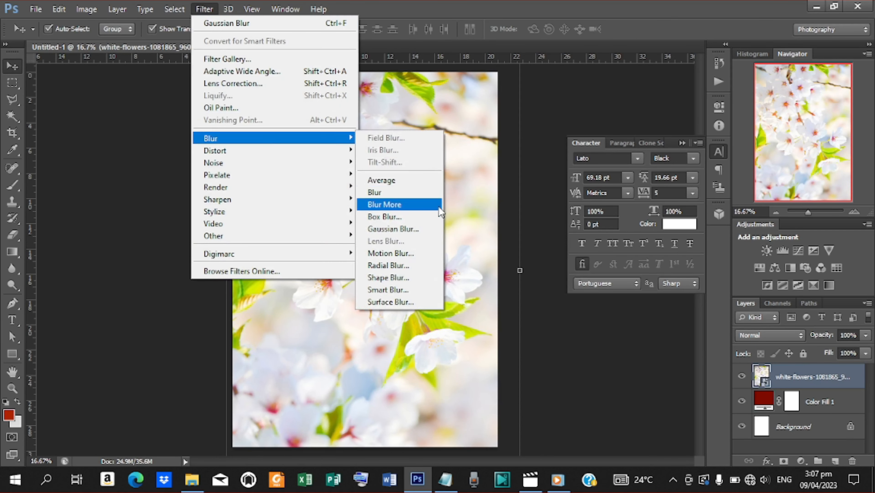
click(393, 229)
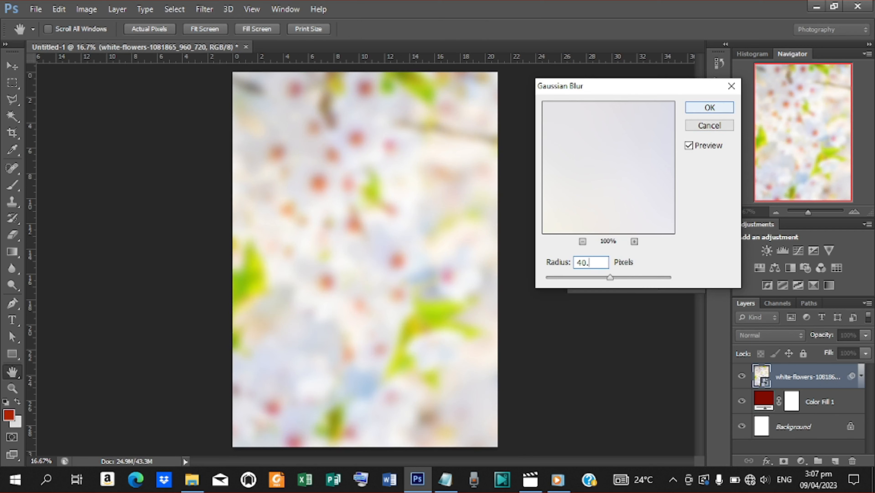
click(698, 108)
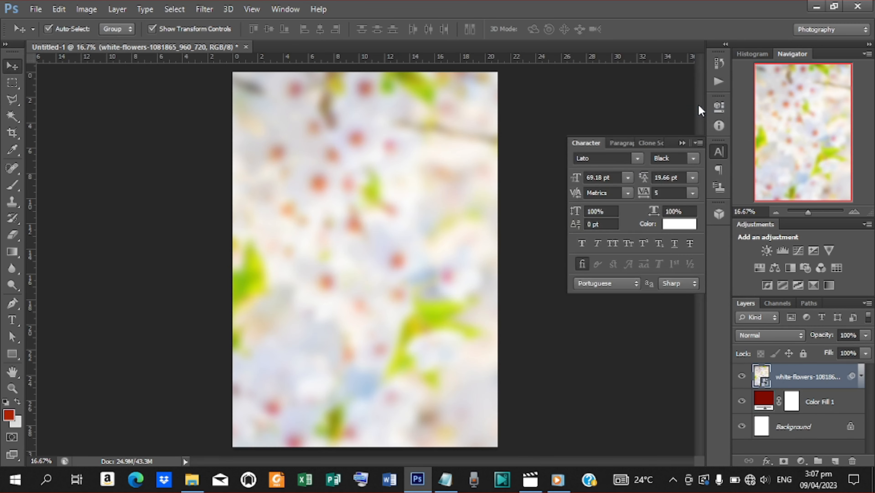
Step: Set the blurred flower layer's blend mode to Overlay
click(800, 337)
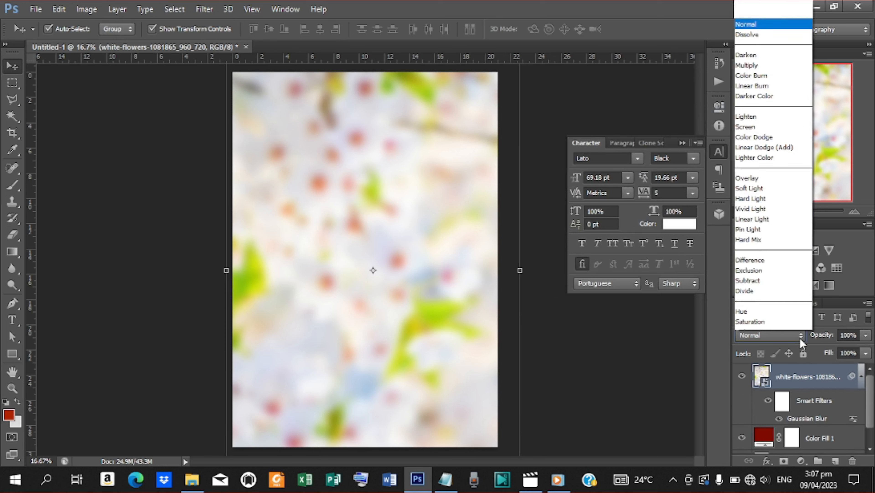
click(759, 162)
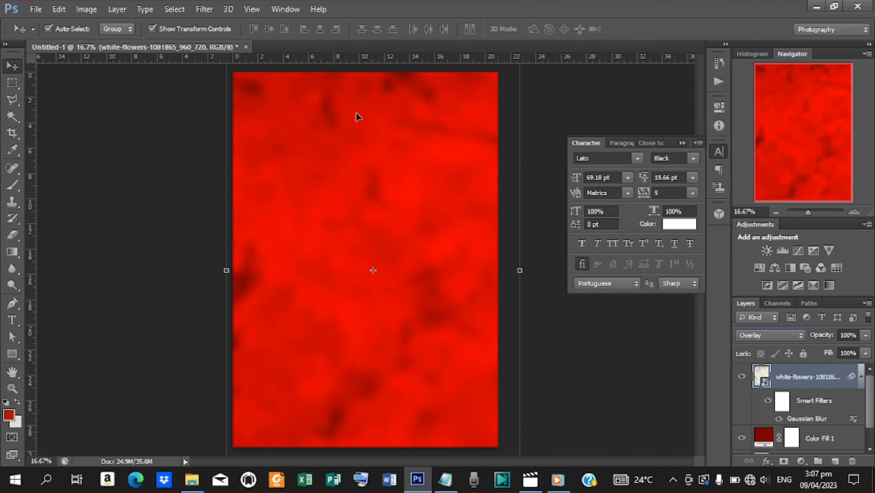
click(34, 11)
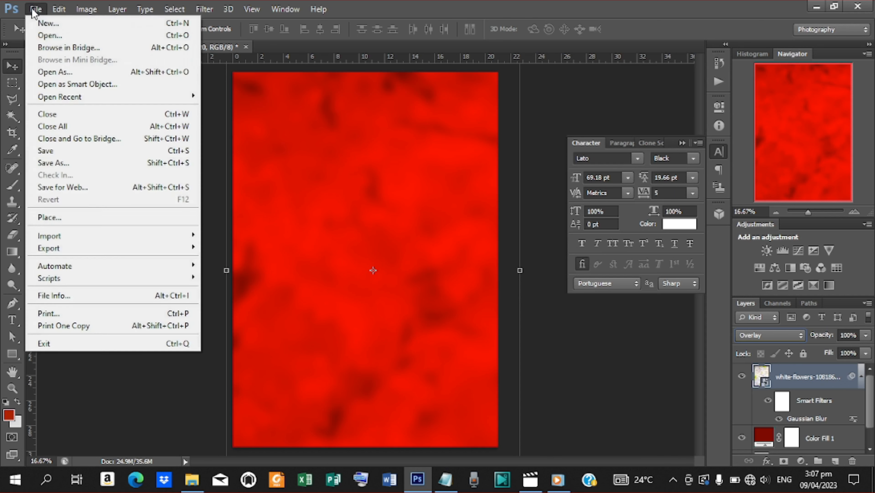
Step: Place the watercolour flower bouquet image and enlarge it to cover the page
click(88, 217)
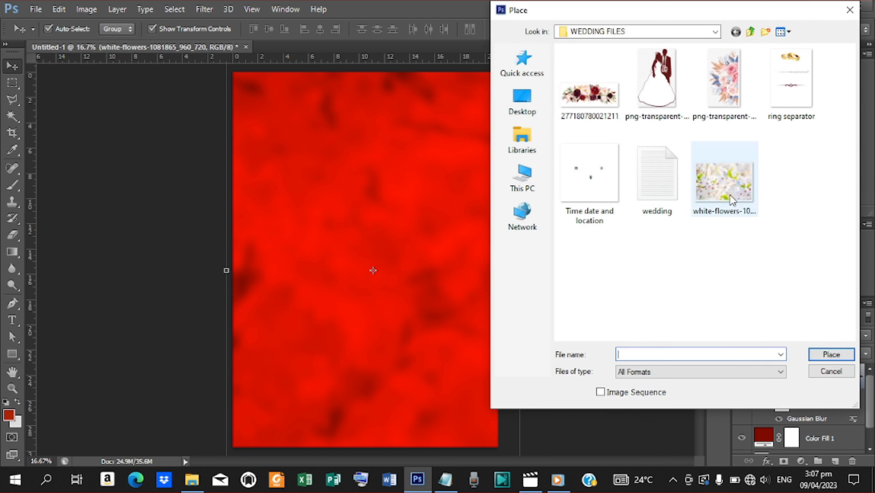
click(718, 103)
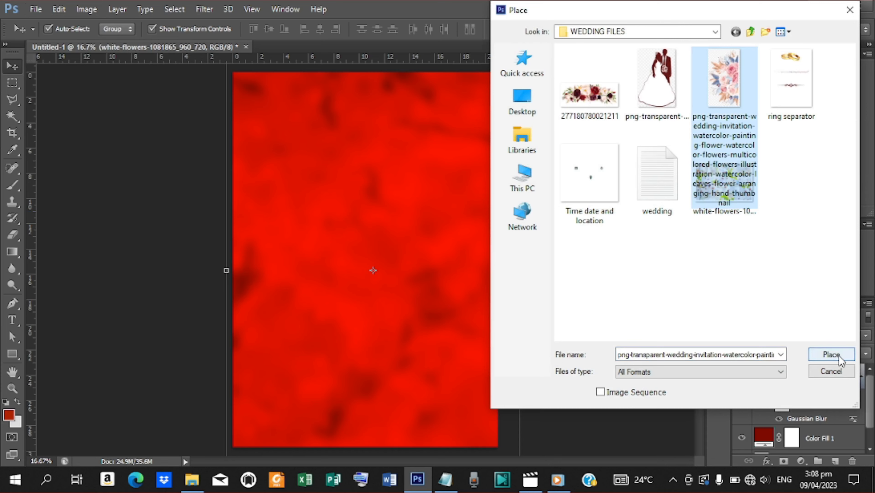
click(829, 354)
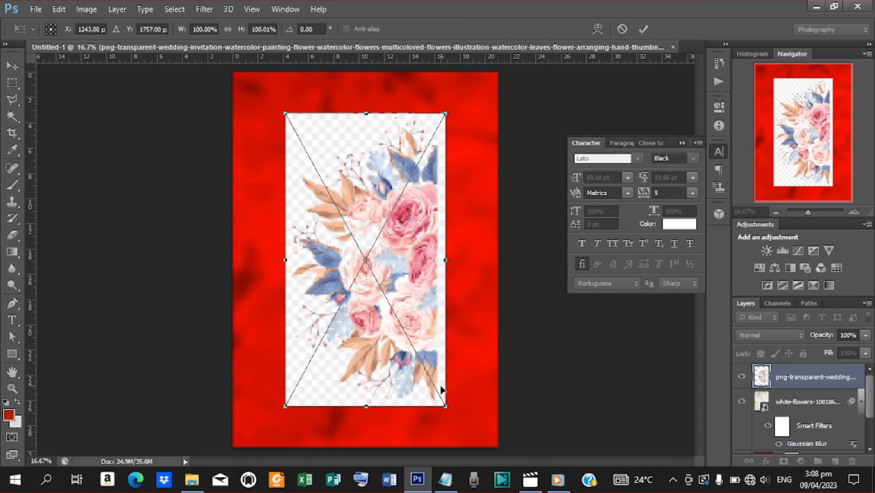
drag(445, 405, 591, 490)
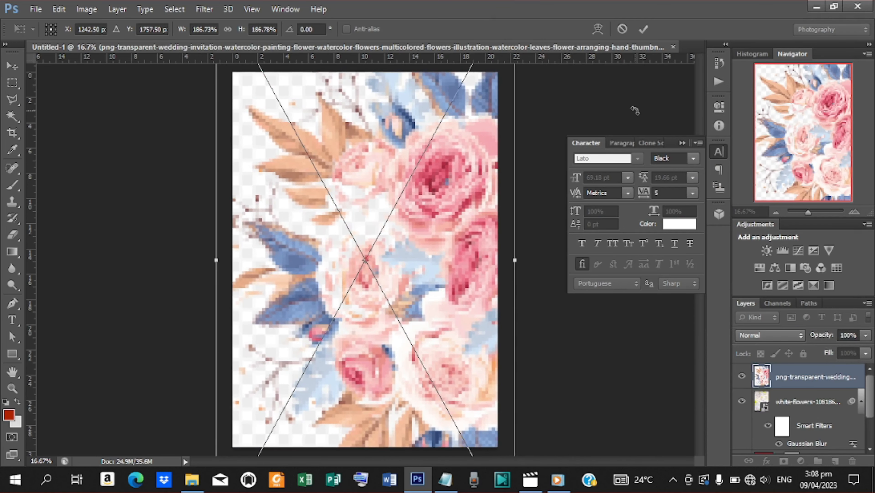
click(643, 29)
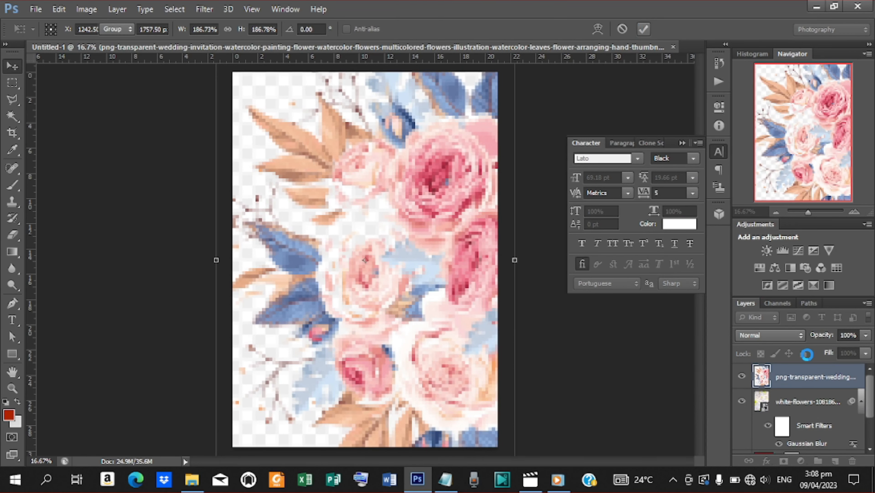
Step: Blend the watercolour flower layer in Overlay mode at 28% opacity
click(798, 336)
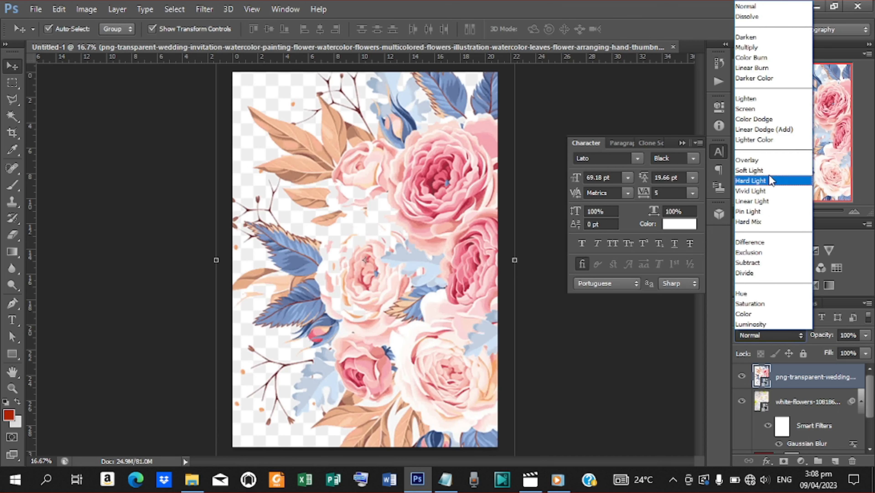
click(766, 166)
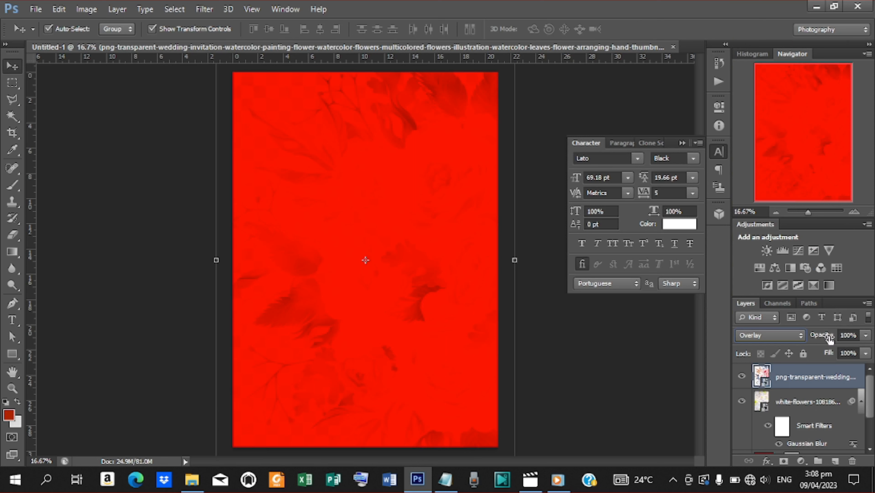
drag(830, 338, 794, 340)
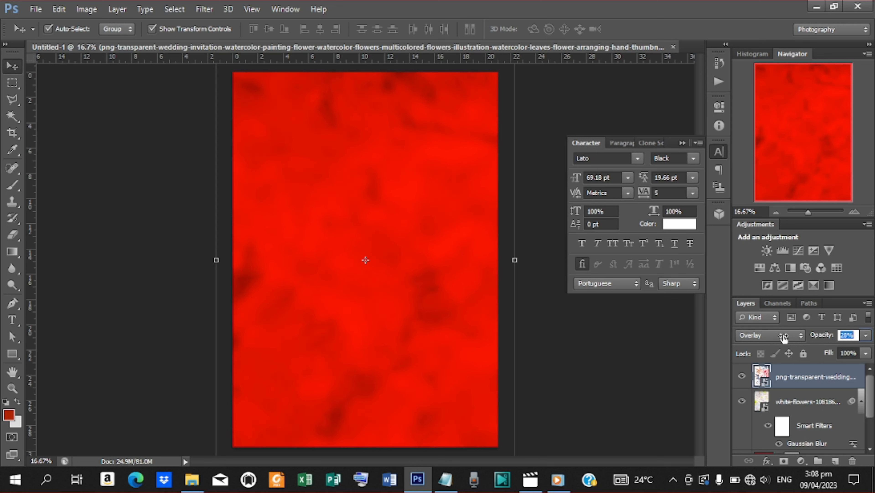
drag(783, 338, 784, 338)
click(36, 10)
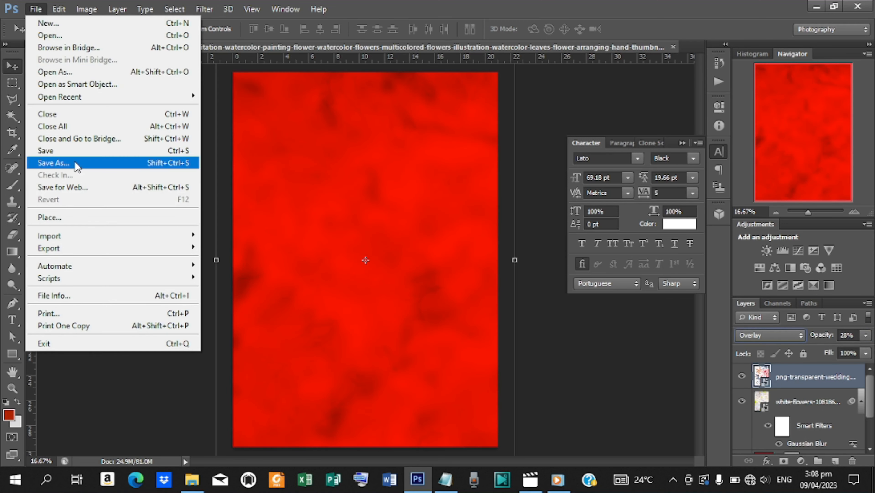
click(81, 218)
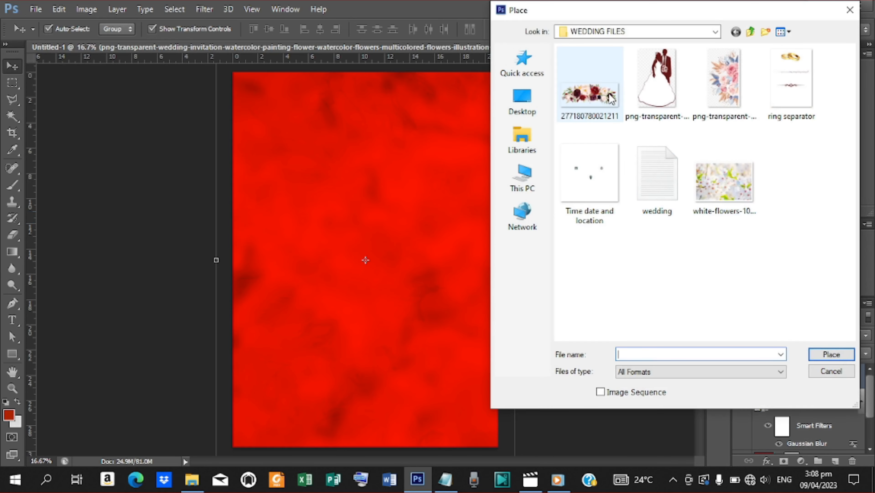
click(607, 99)
click(831, 354)
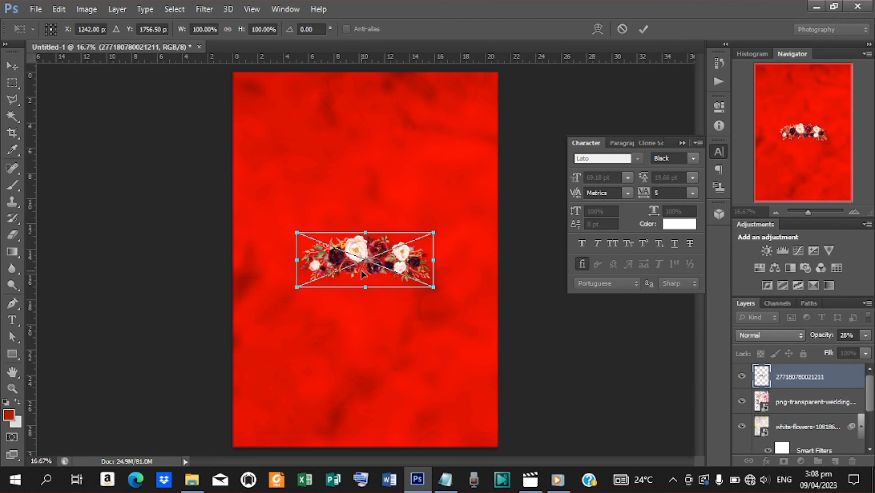
drag(453, 226, 449, 293)
drag(380, 236, 499, 81)
click(645, 29)
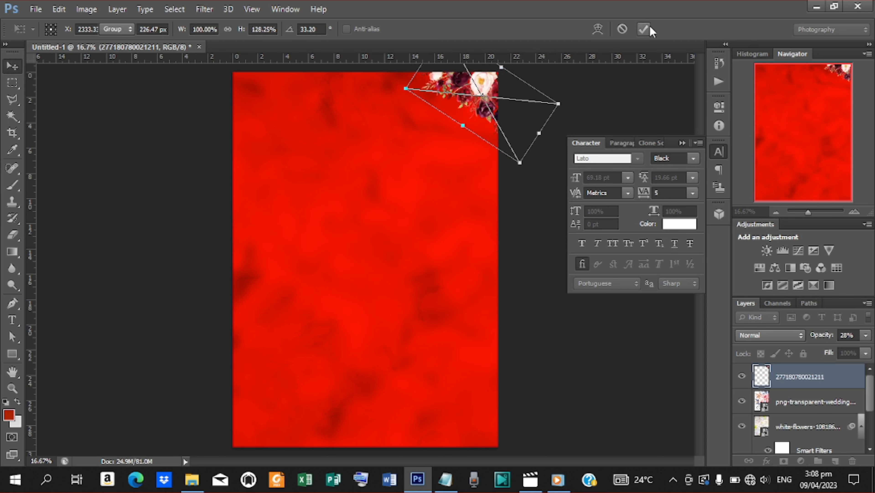
Step: Duplicate the flower cluster and fit the copy into the bottom-left corner, rotated about -150°
key(ctrl+j)
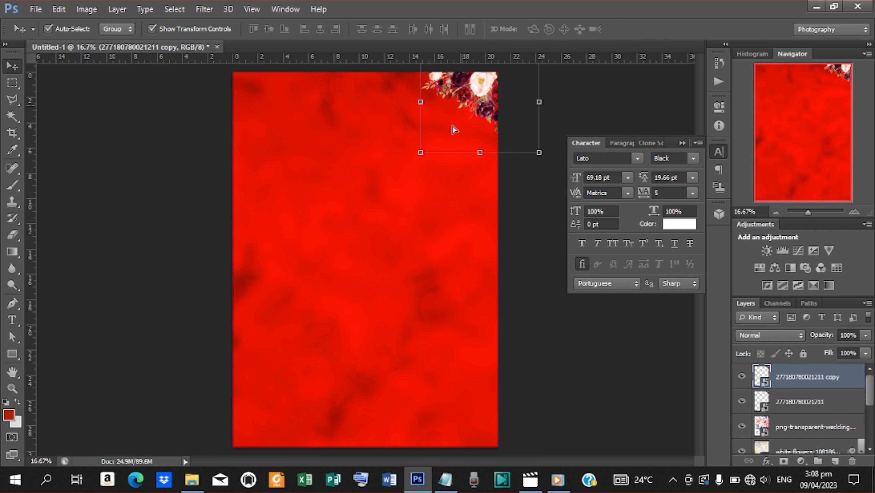
drag(453, 130, 247, 445)
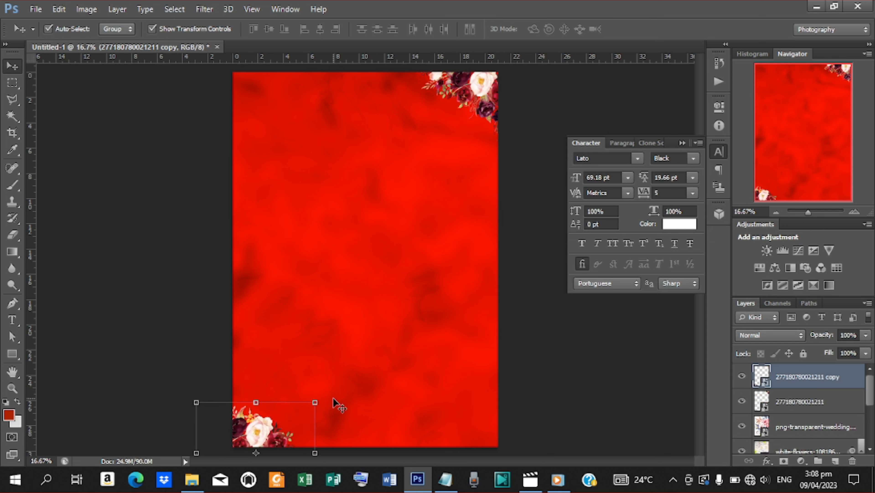
drag(324, 401, 21, 464)
drag(183, 399, 164, 437)
drag(270, 440, 251, 426)
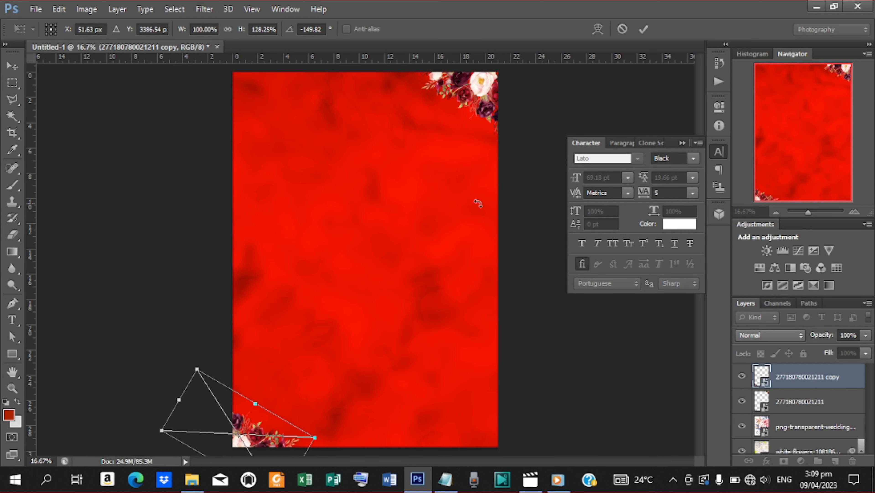
click(644, 29)
click(14, 356)
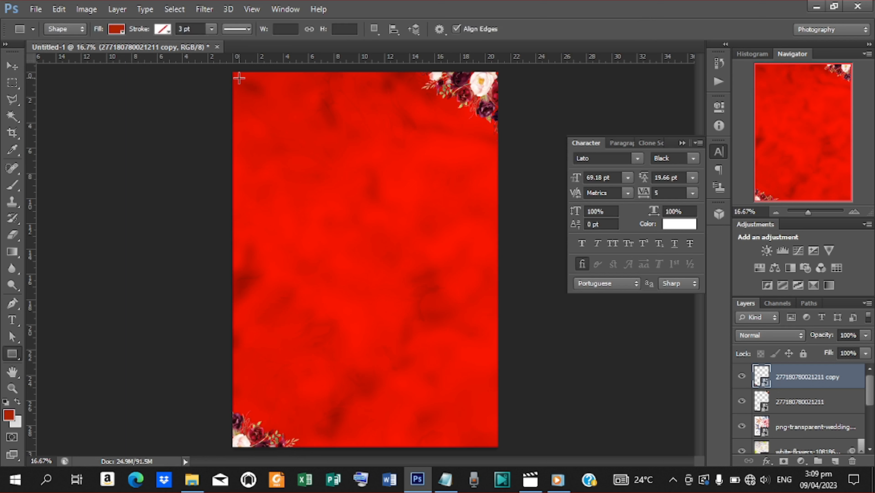
Step: Draw a 2368 × 3414 px rectangle over the page and centre it both ways on the canvas
drag(238, 78, 490, 442)
key(ctrl+a)
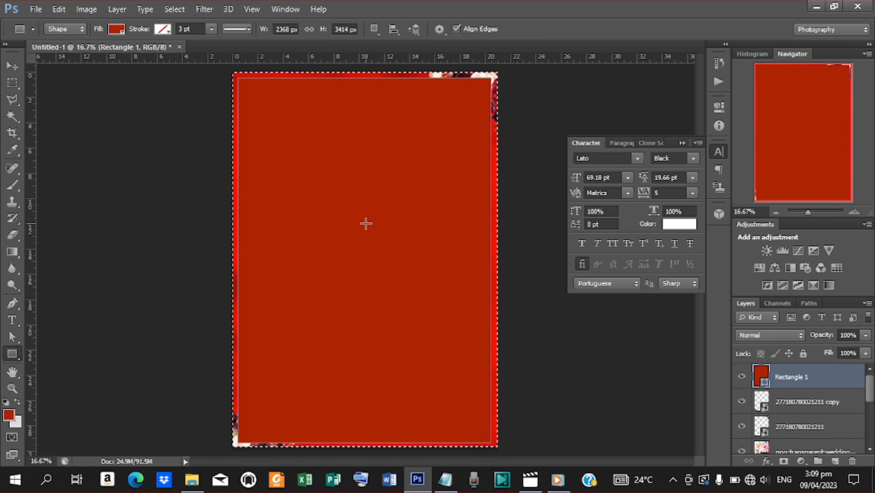
click(16, 71)
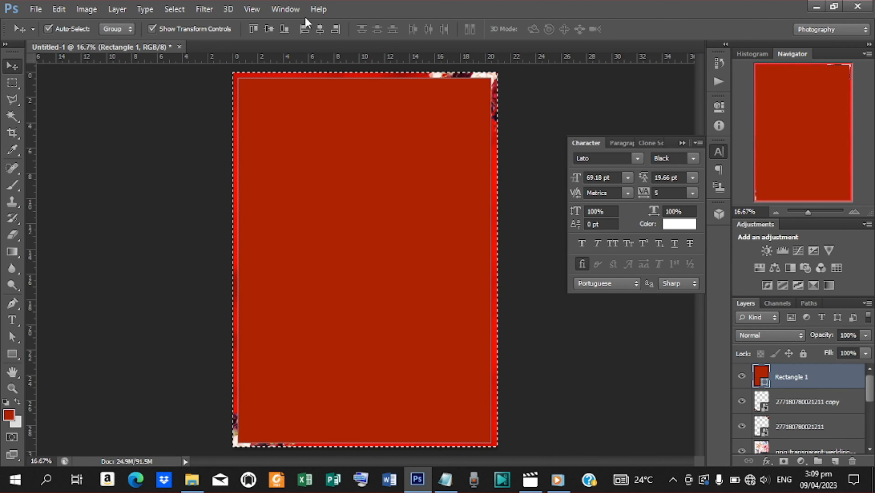
click(320, 28)
click(272, 33)
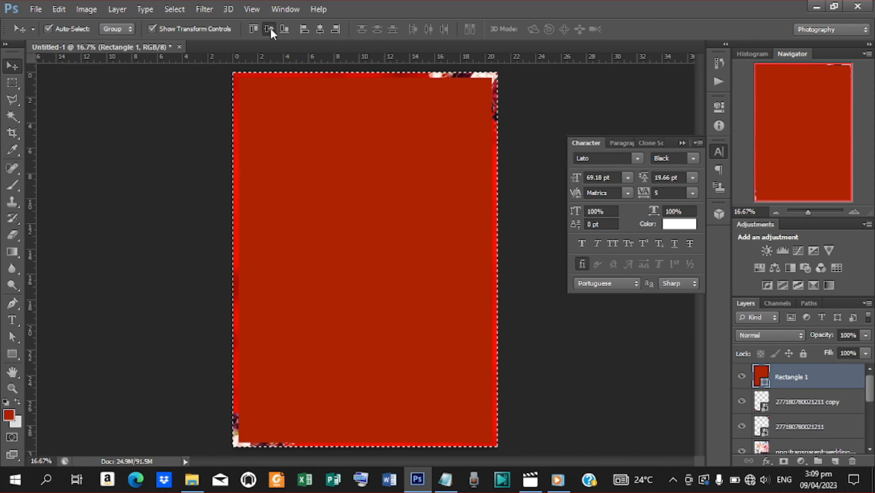
key(ctrl+d)
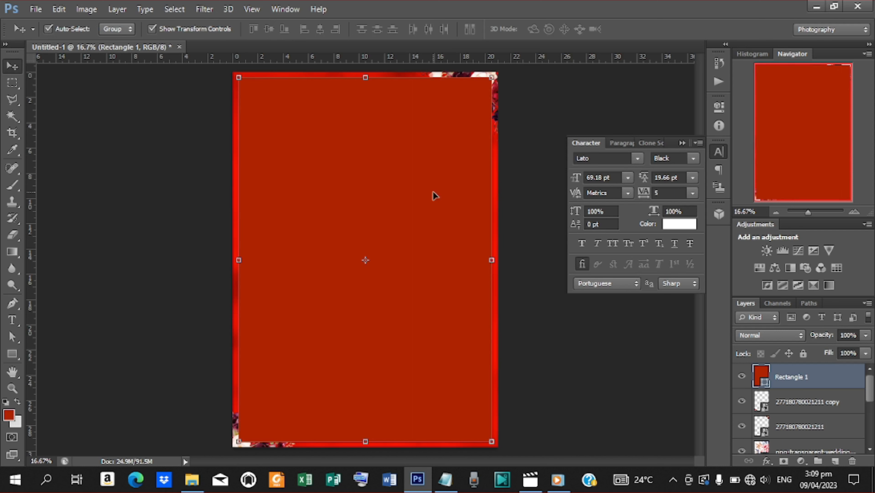
click(12, 353)
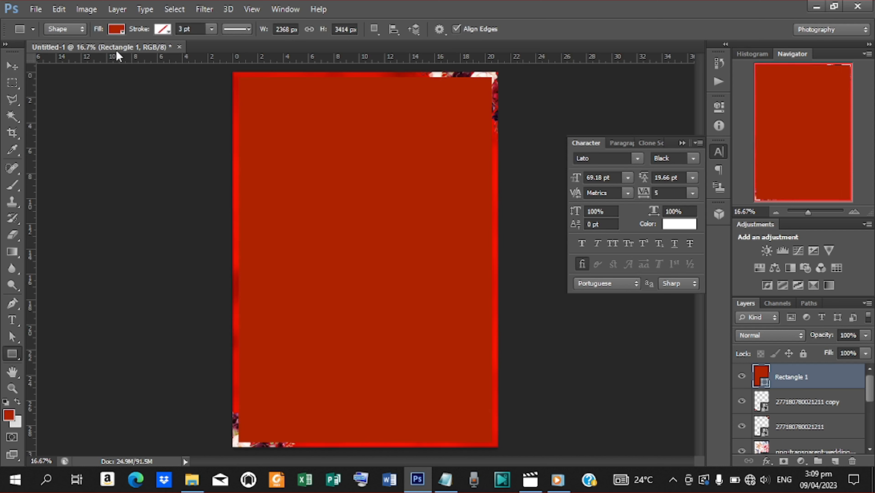
click(118, 29)
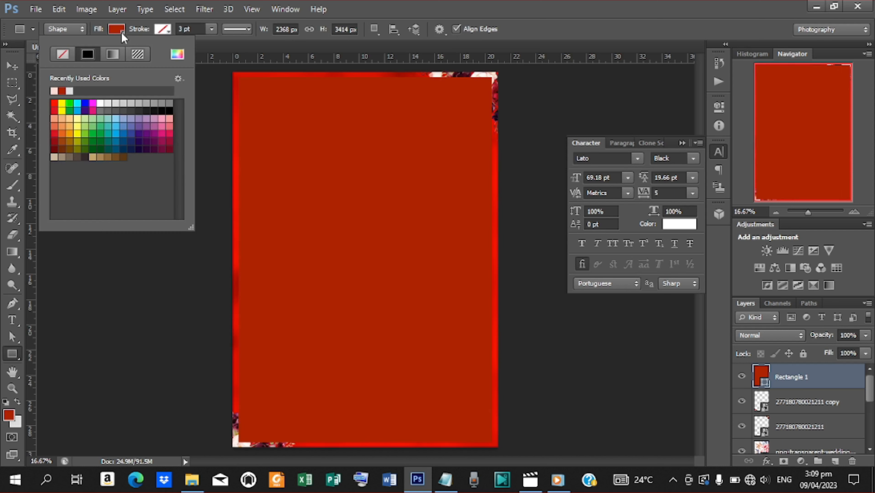
Step: Give the rectangle no fill and a 3 pt near-white stroke (fcf7f5) sampled from a white flower
click(63, 54)
click(168, 29)
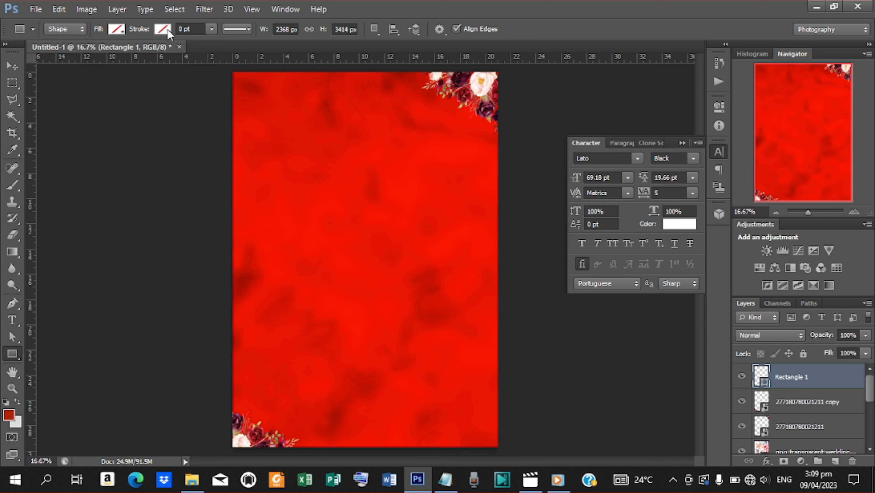
click(167, 29)
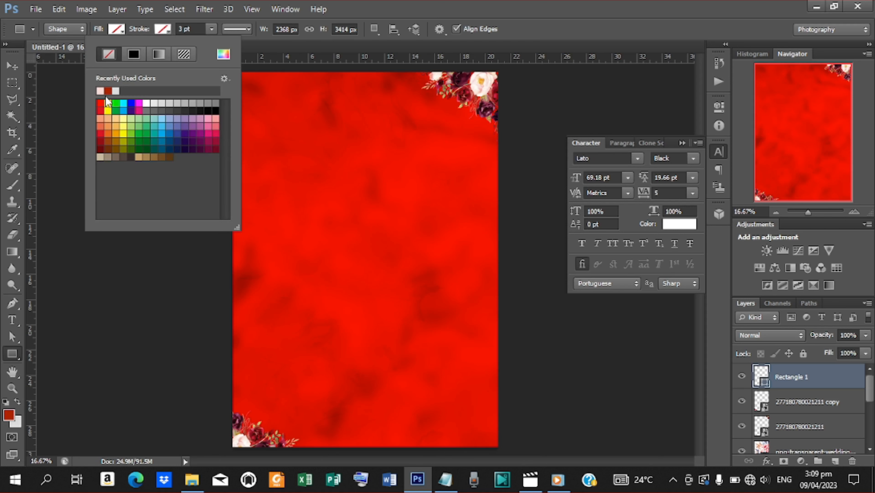
click(224, 56)
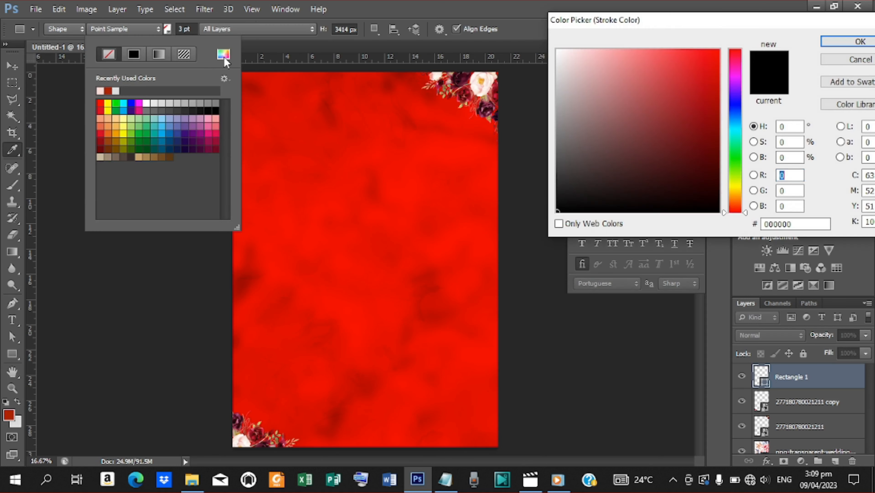
click(477, 80)
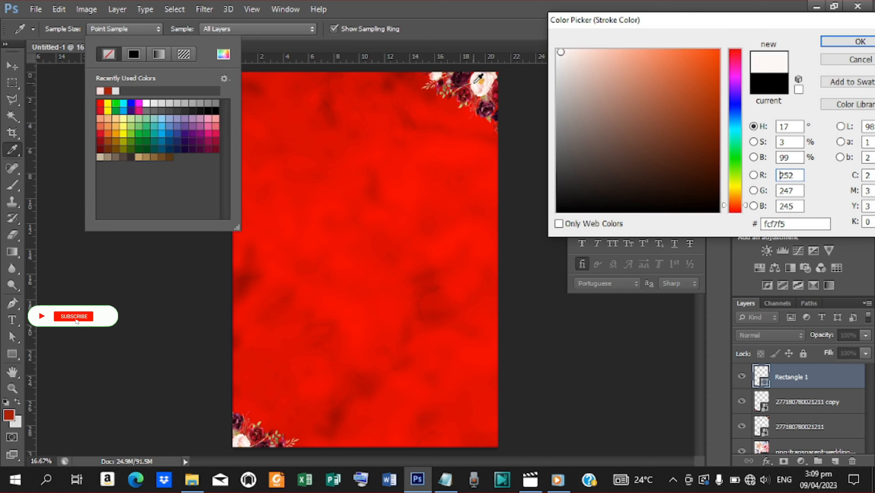
click(860, 41)
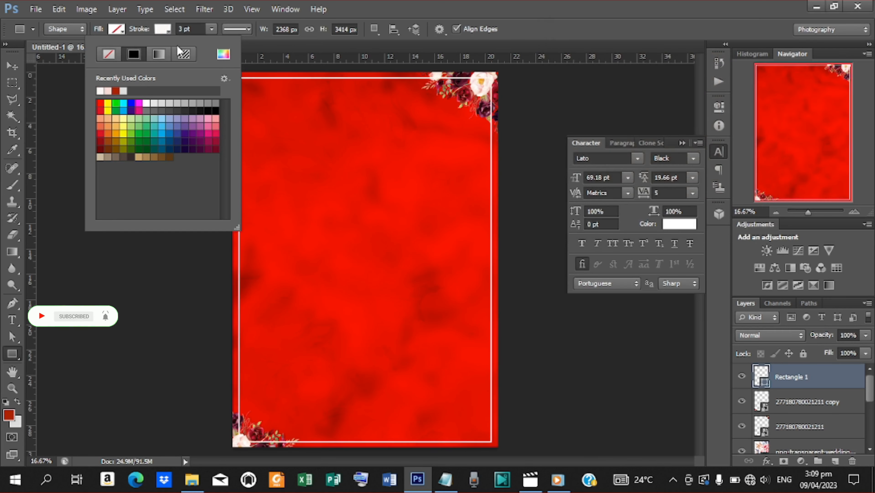
click(11, 67)
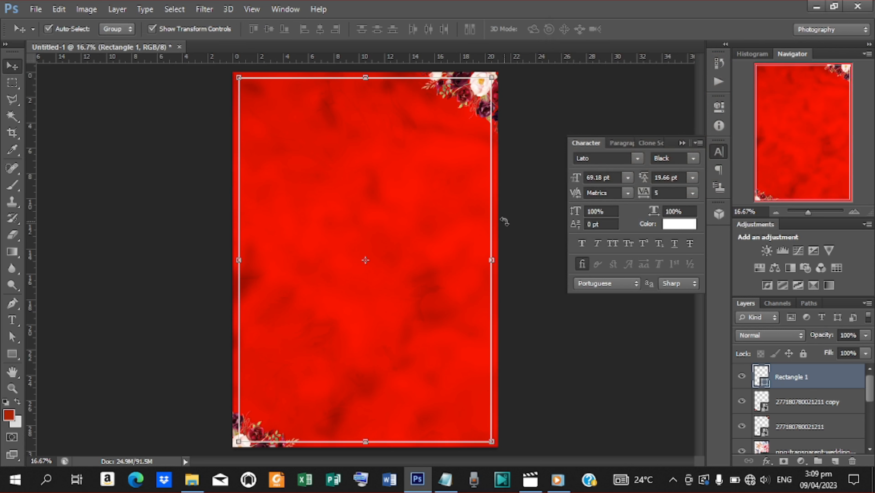
Step: Rasterize the Rectangle 1 border layer and switch to the polygonal lasso selection
right_click(819, 382)
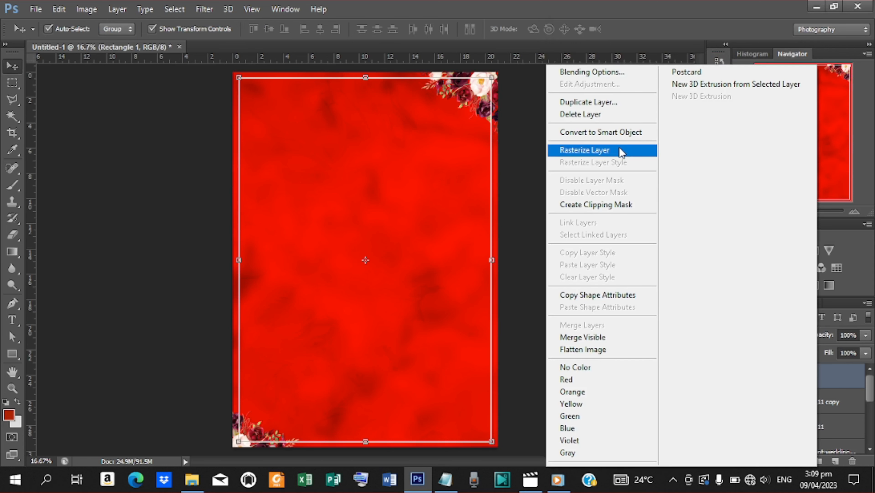
click(597, 151)
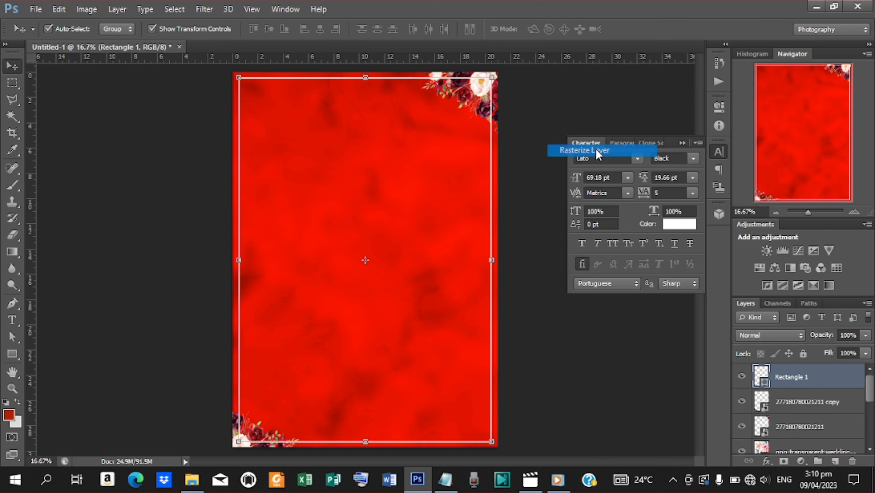
click(12, 99)
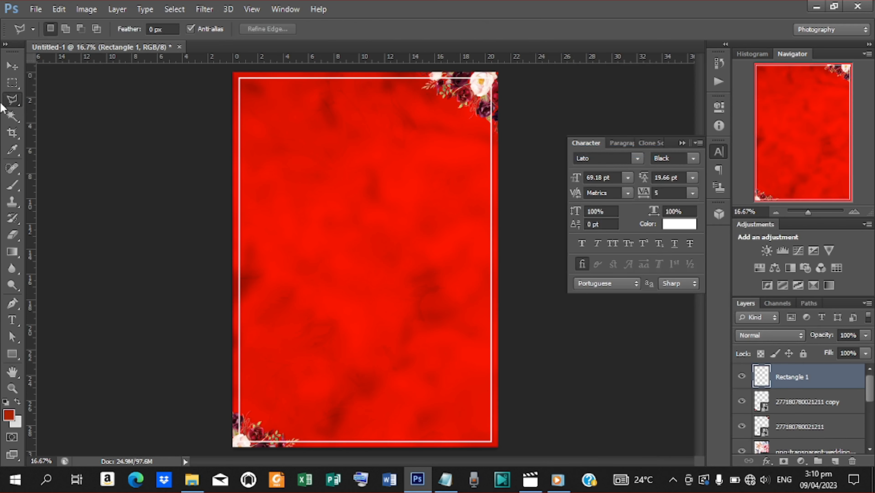
right_click(17, 104)
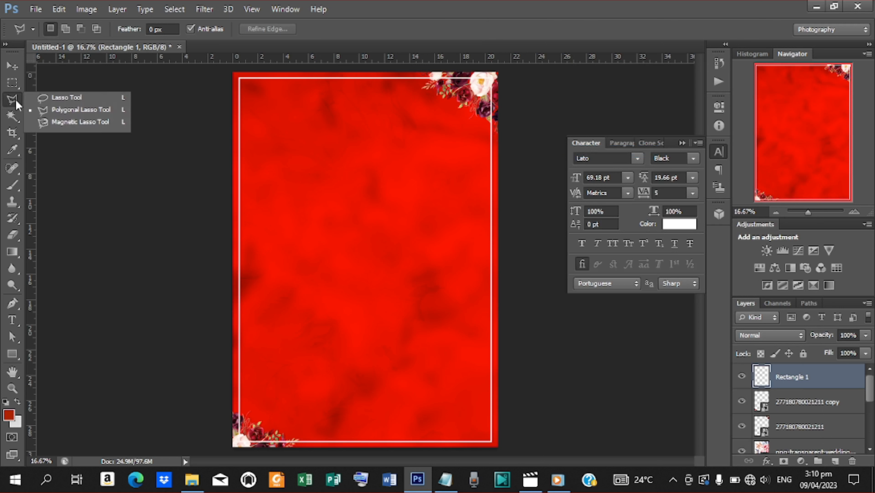
click(93, 112)
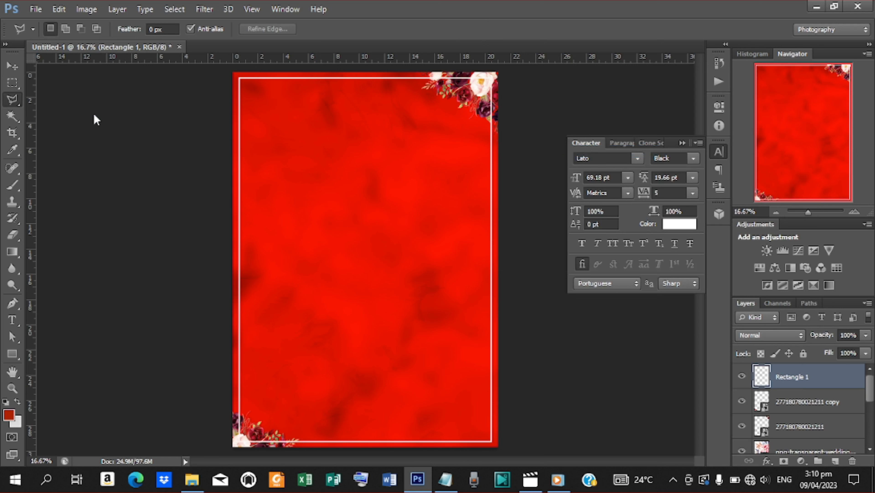
Step: Erase the border line running beneath the top-right flower cluster
click(422, 74)
click(423, 88)
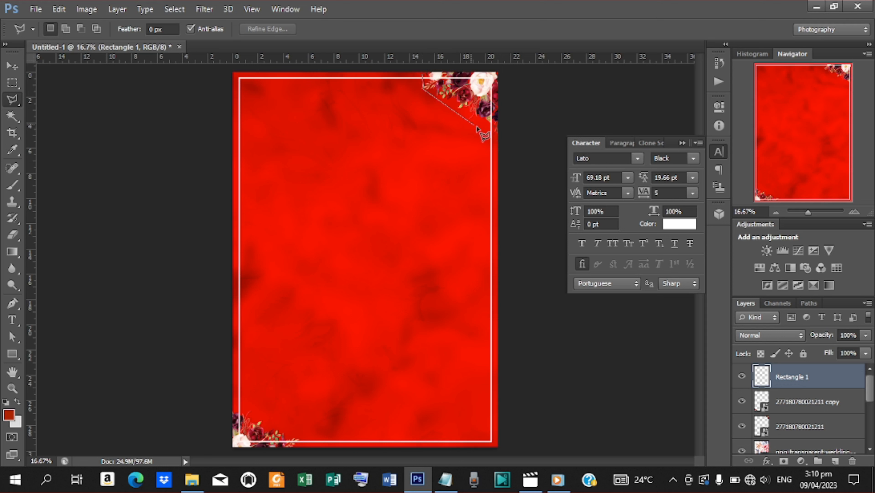
click(505, 124)
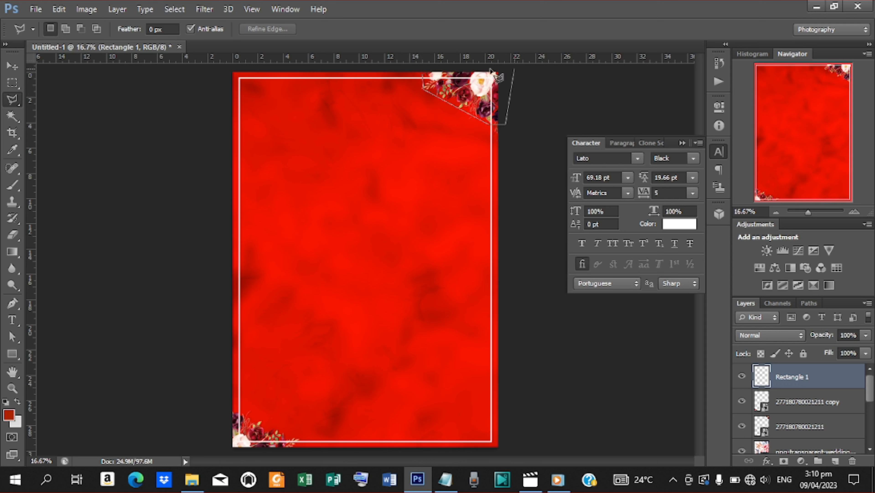
click(422, 75)
key(Delete)
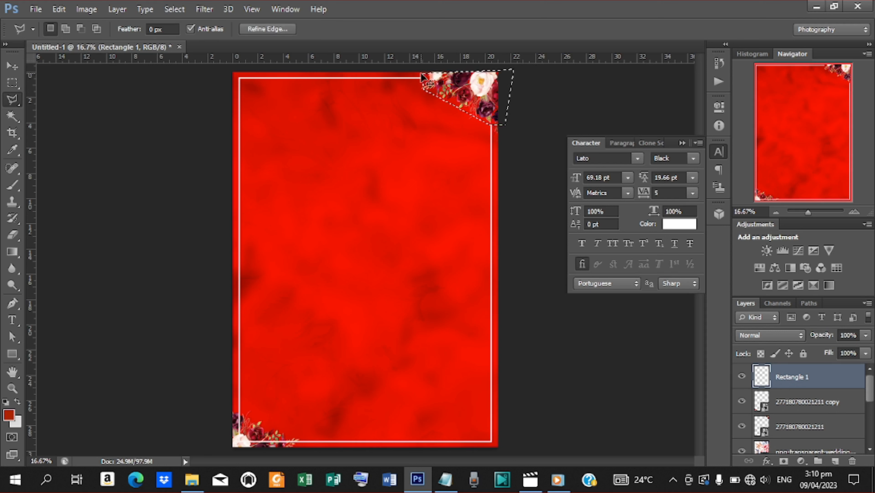
key(ctrl+d)
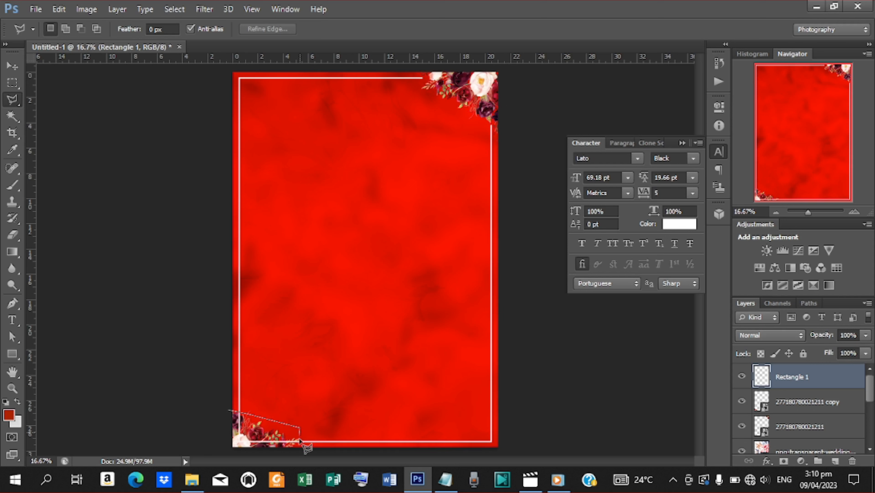
Step: Erase the border line running into the bottom-left flower cluster
click(298, 450)
click(217, 450)
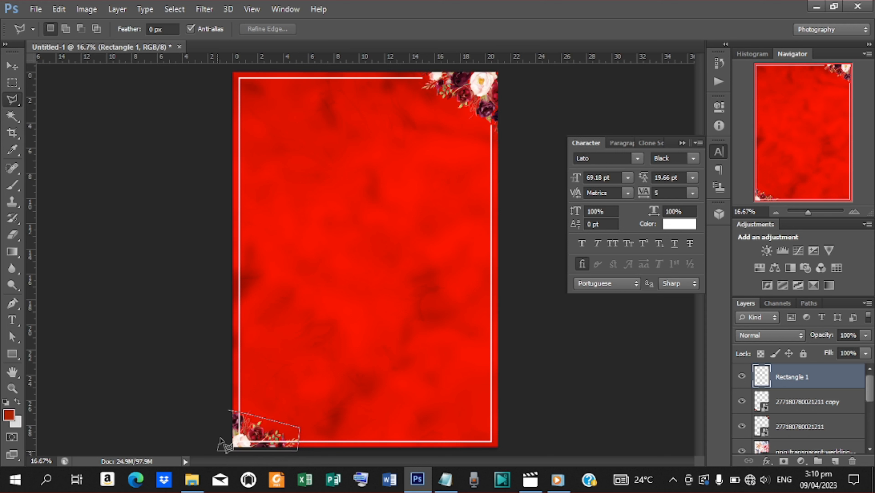
click(230, 411)
key(Delete)
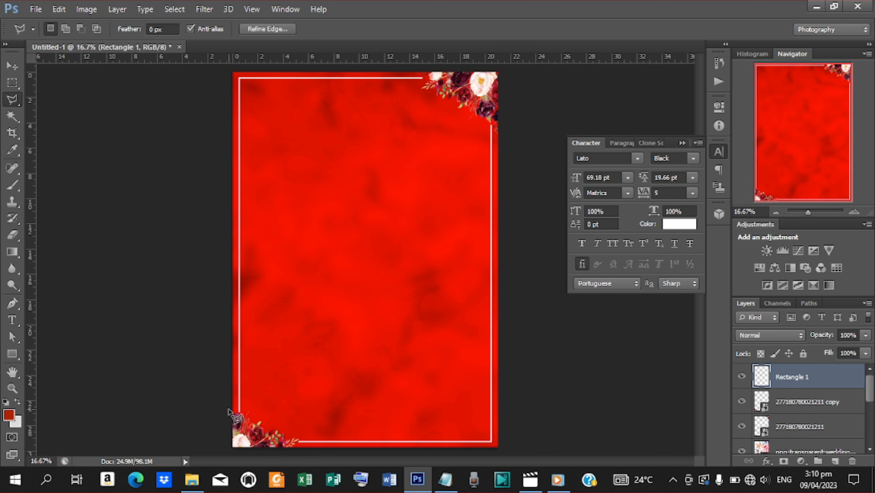
key(ctrl+d)
click(13, 66)
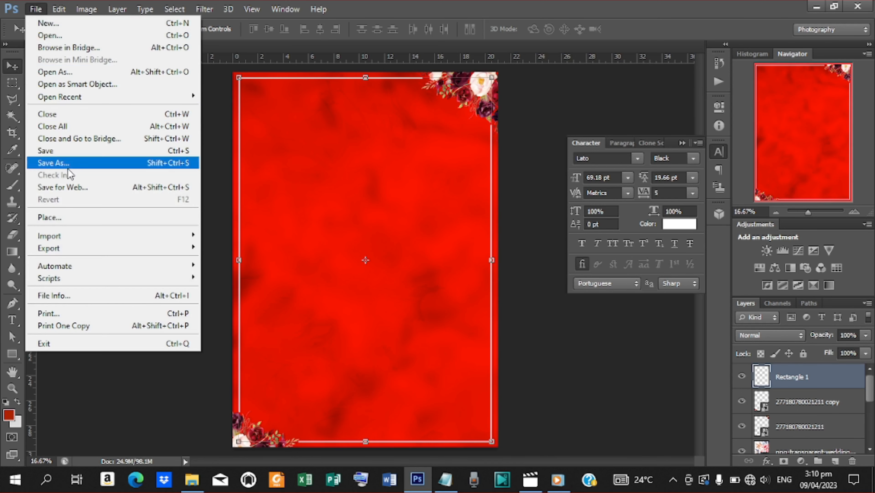
Step: Place the bride-and-groom silhouette PNG onto the card
click(69, 217)
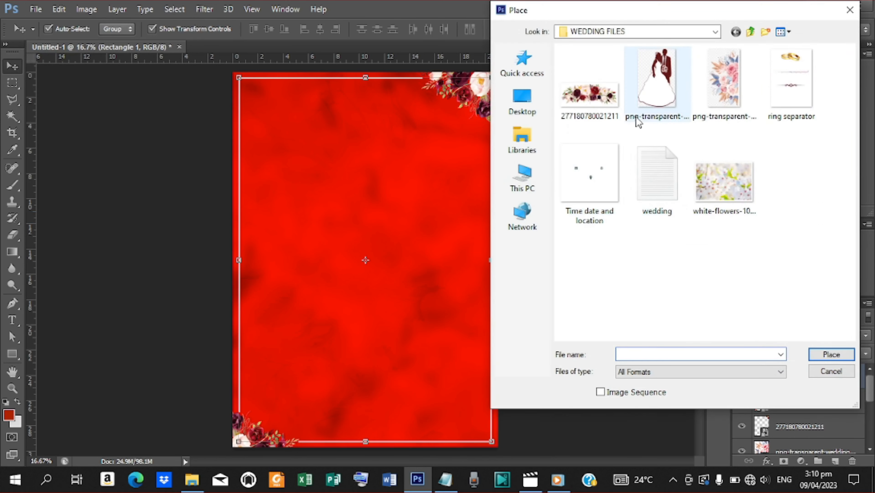
click(639, 120)
click(832, 350)
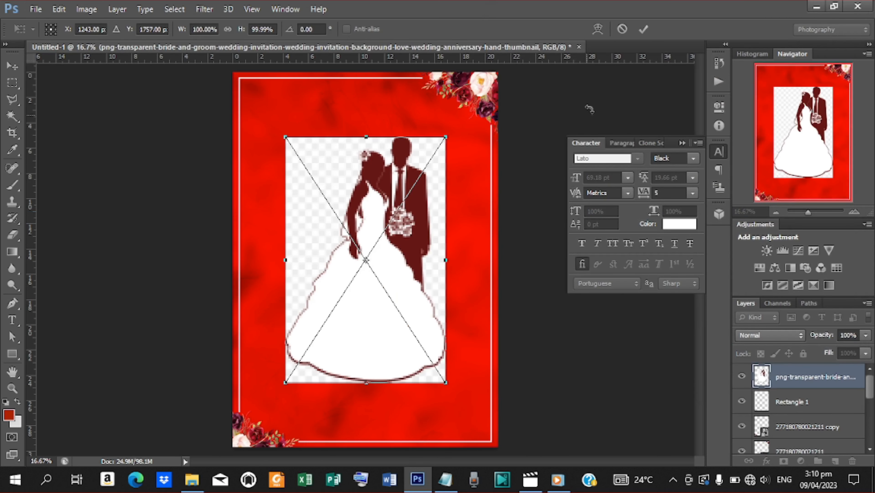
click(643, 29)
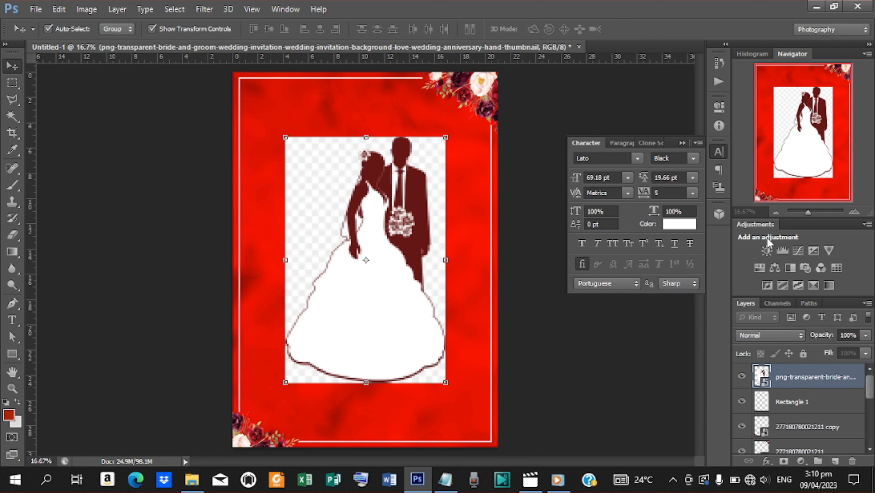
Step: Centre the couple image vertically on the canvas and rasterize its layer
key(ctrl+a)
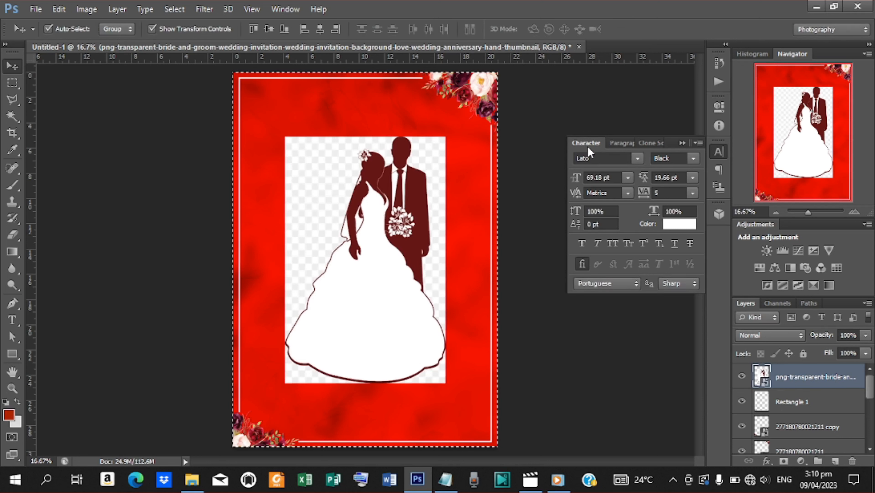
click(269, 30)
key(ctrl+d)
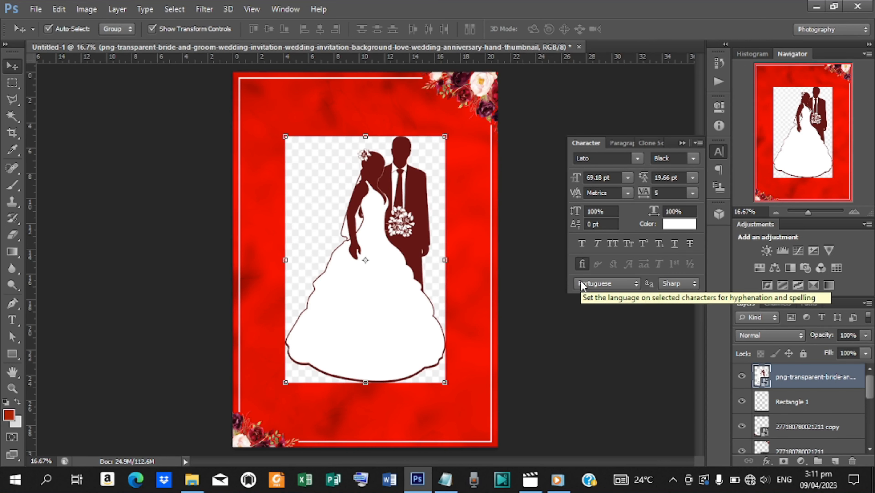
right_click(807, 380)
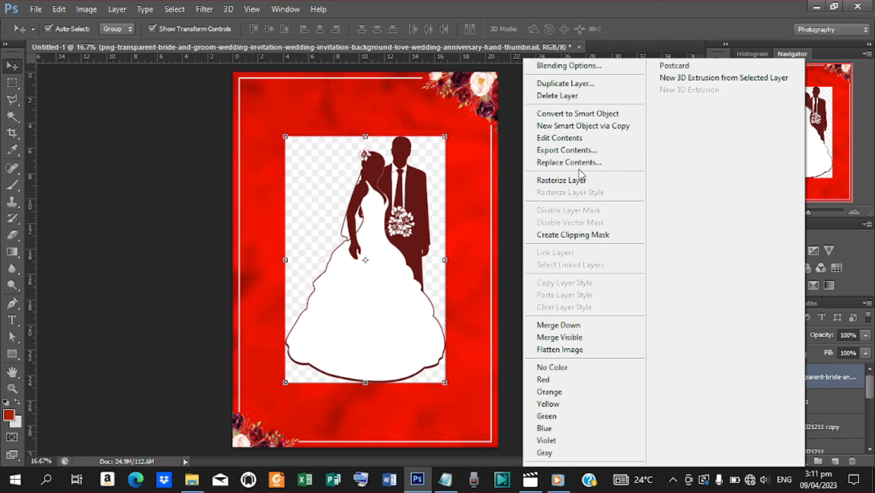
click(581, 178)
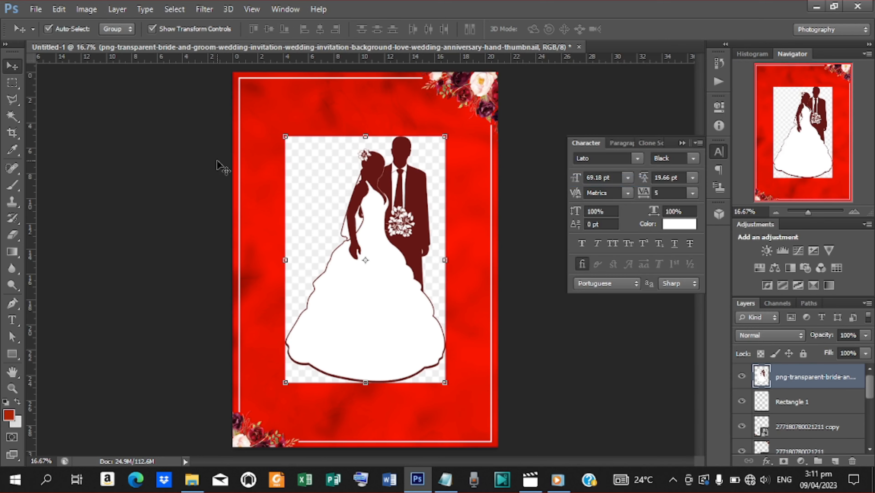
Step: Magic-wand select and delete the four checkered areas around the bride and groom
click(12, 116)
click(337, 206)
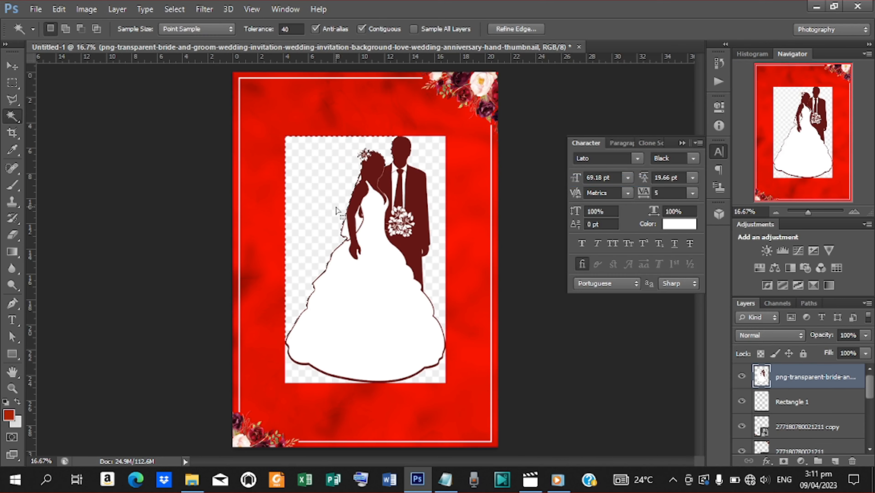
key(Delete)
click(437, 269)
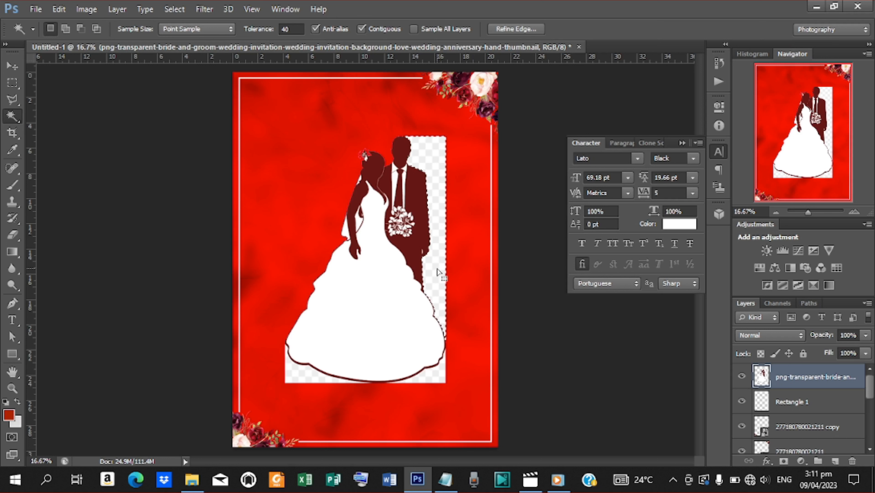
key(Delete)
click(327, 373)
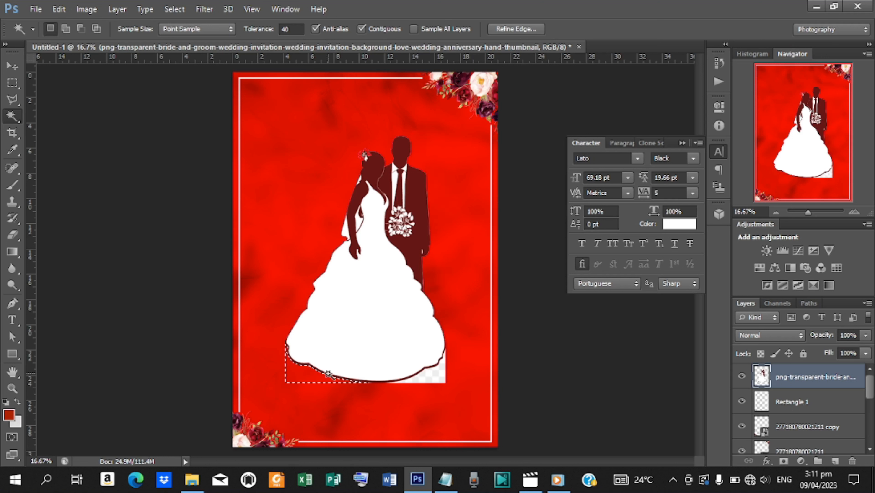
key(Delete)
click(418, 378)
key(Delete)
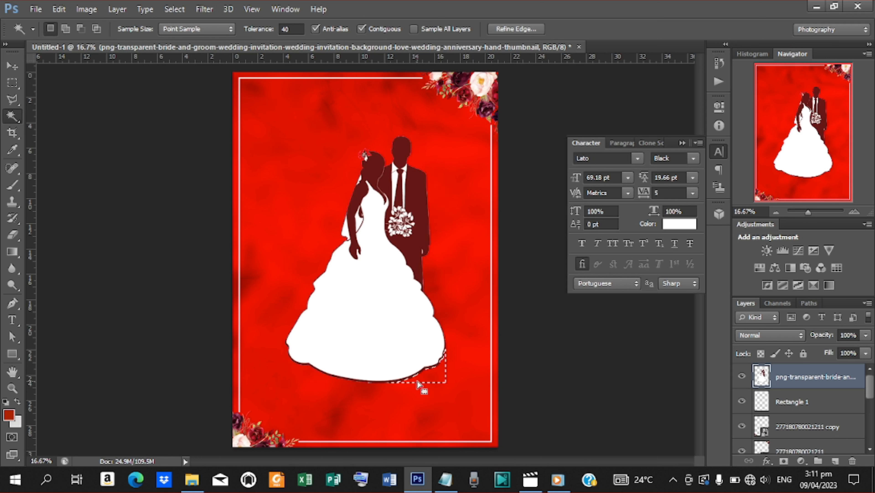
key(ctrl+d)
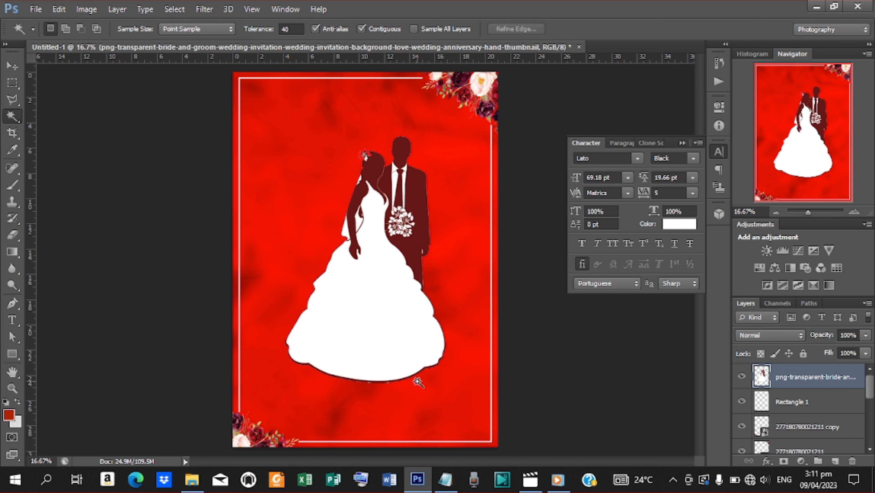
click(12, 65)
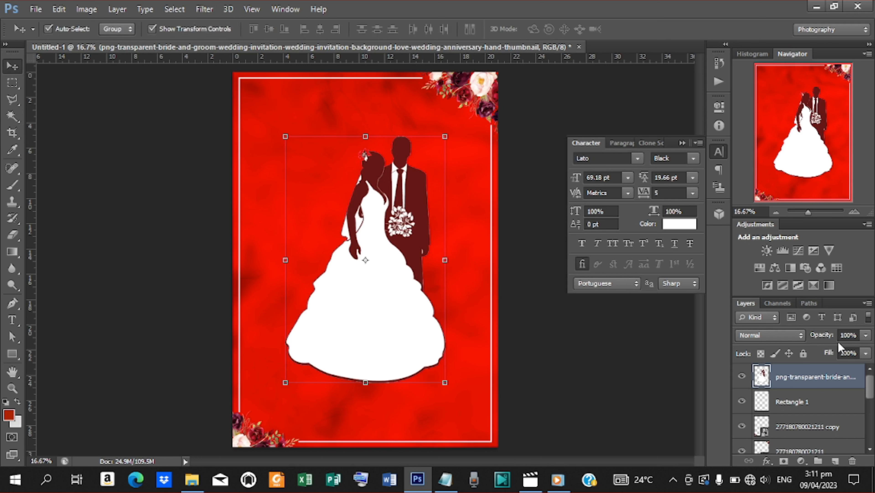
Step: Lower the bride-and-groom silhouette layer's opacity to 15%
drag(828, 340, 779, 336)
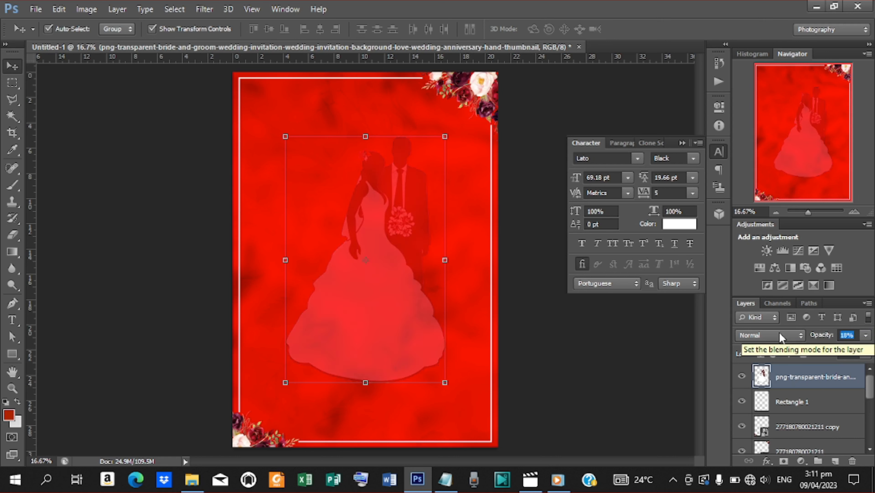
click(849, 335)
key(BackSpace)
text(5)
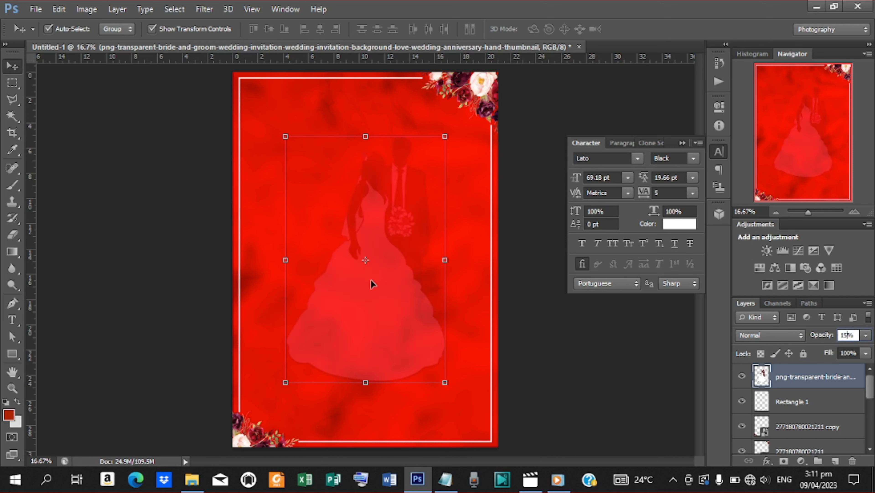
Step: Nudge the bride-and-groom silhouette slightly to the left
click(144, 300)
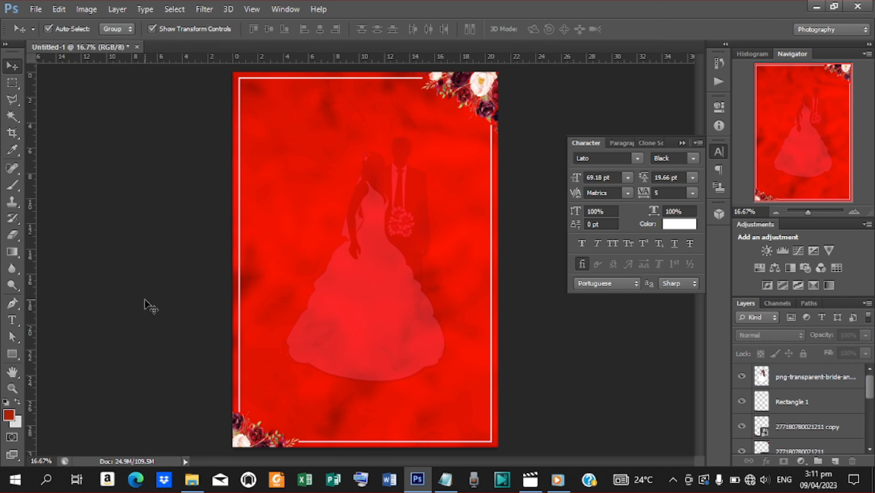
click(340, 286)
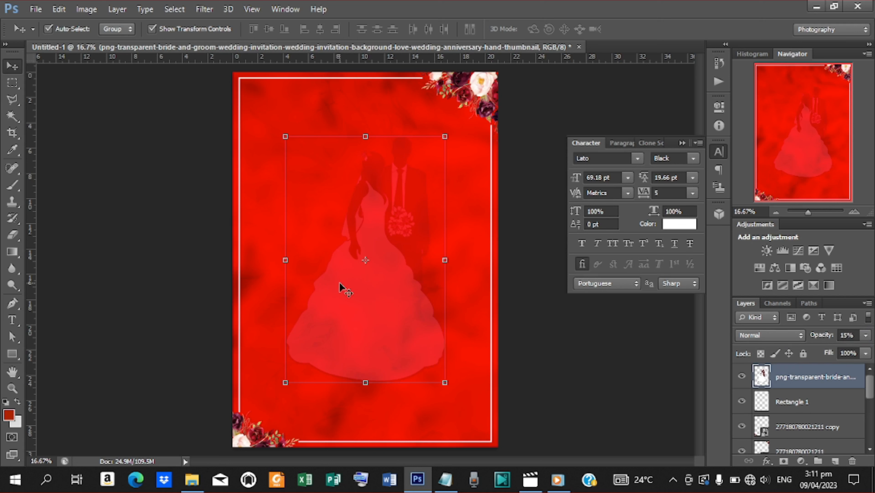
key(shift+Left)
key(shift+Left)
key(shift+Left)
key(shift+Left)
key(shift+Left)
key(shift+Left)
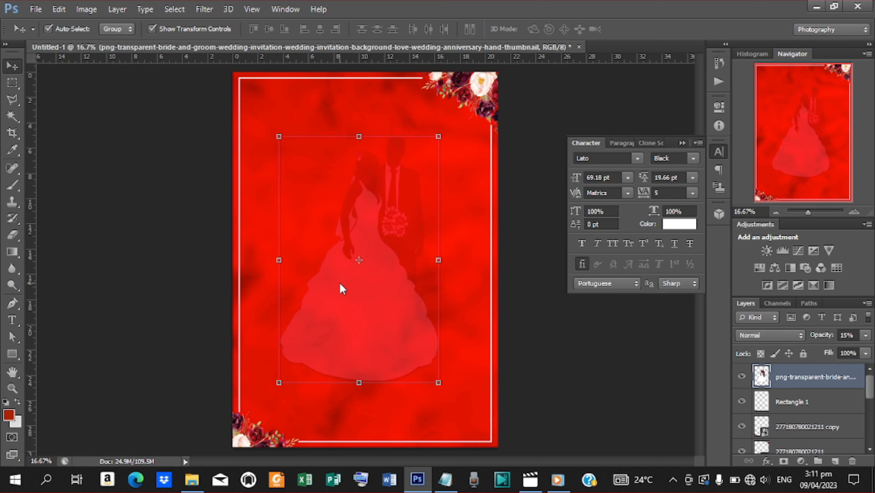
click(177, 242)
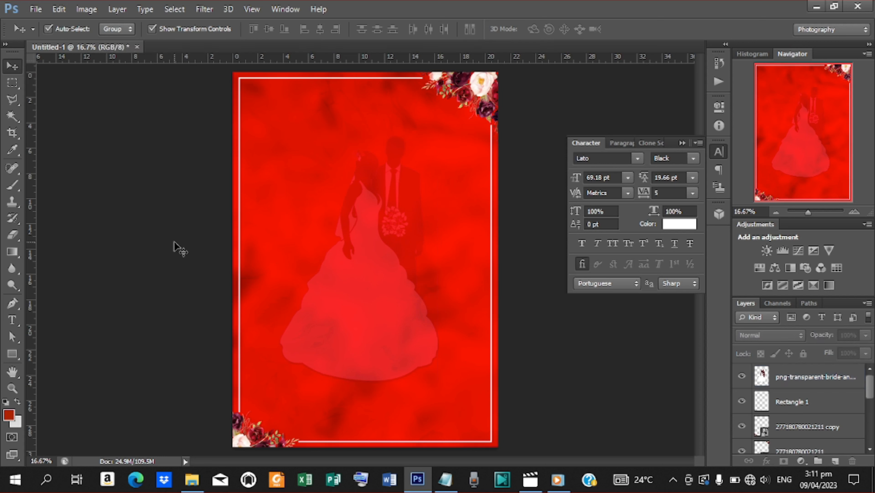
Step: Place the 'ring separator' image, move it left of the card, and hide its layer
click(37, 10)
click(79, 225)
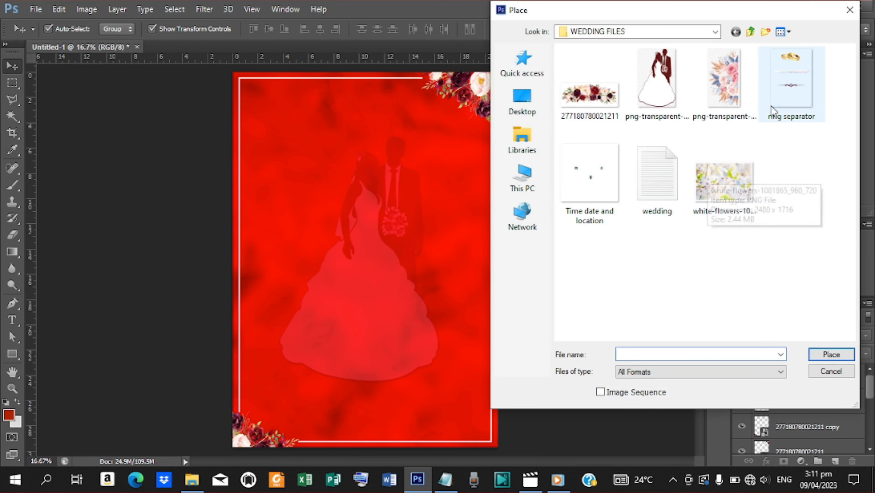
click(791, 81)
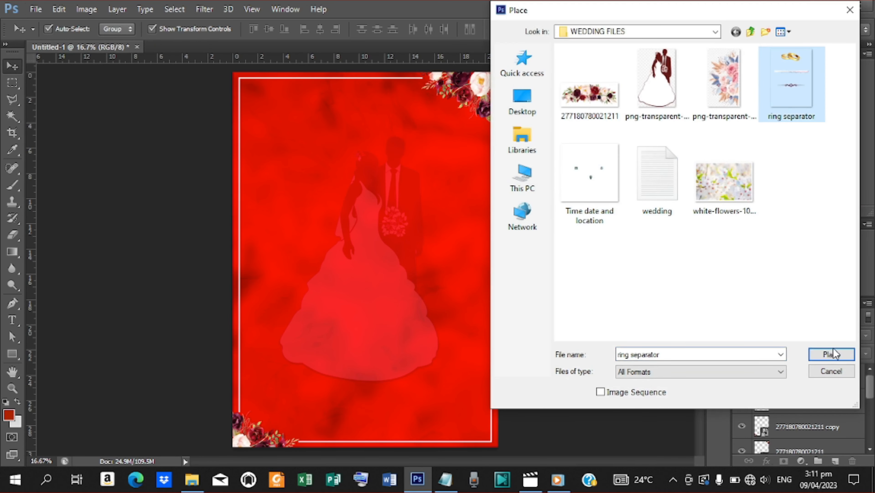
click(831, 354)
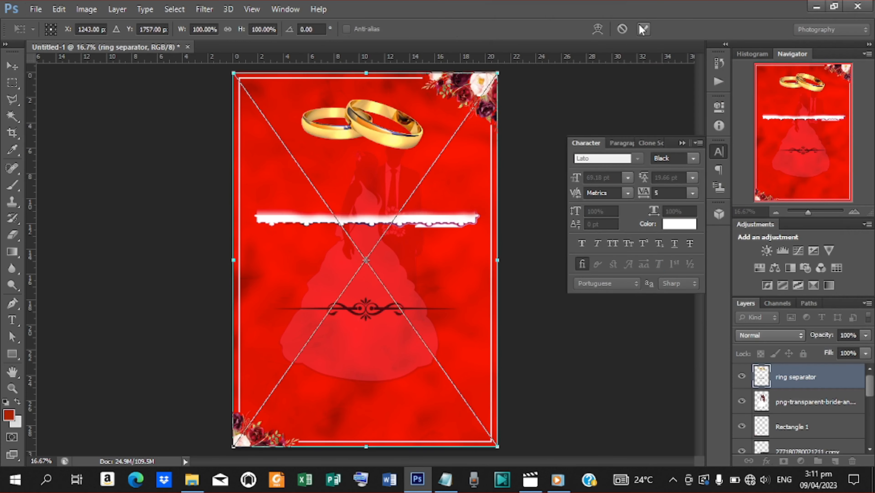
click(643, 29)
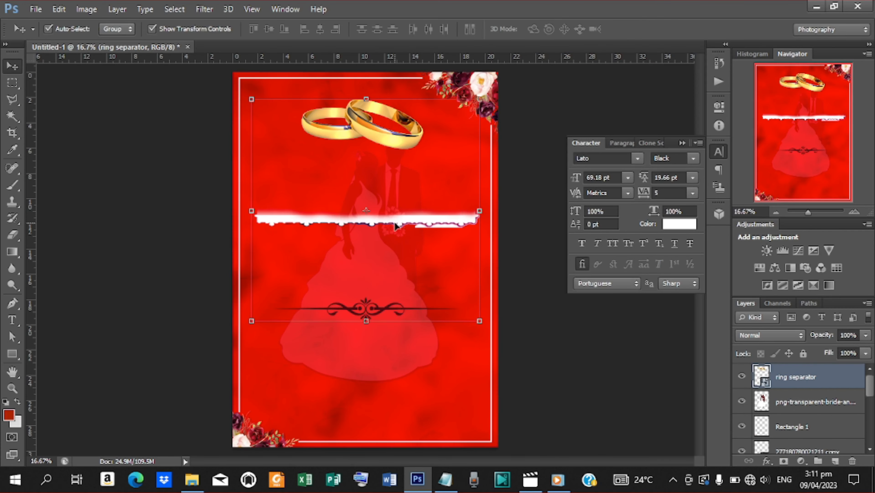
drag(396, 226, 129, 225)
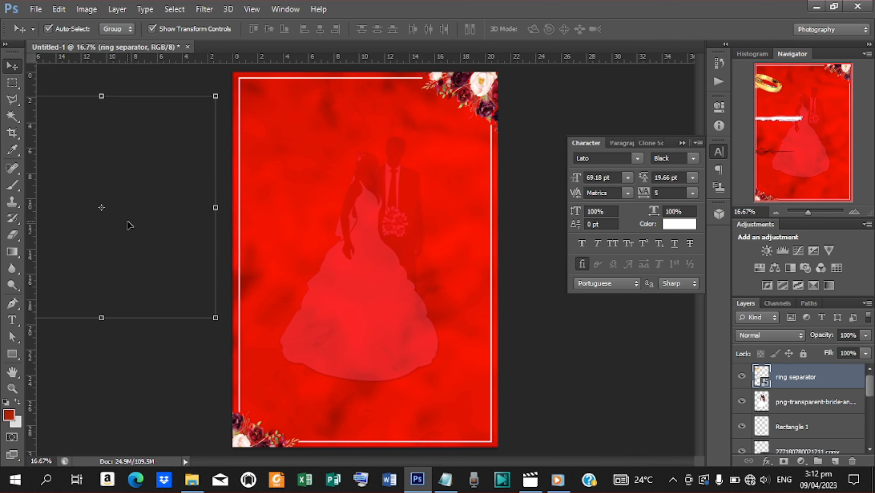
click(741, 376)
click(180, 407)
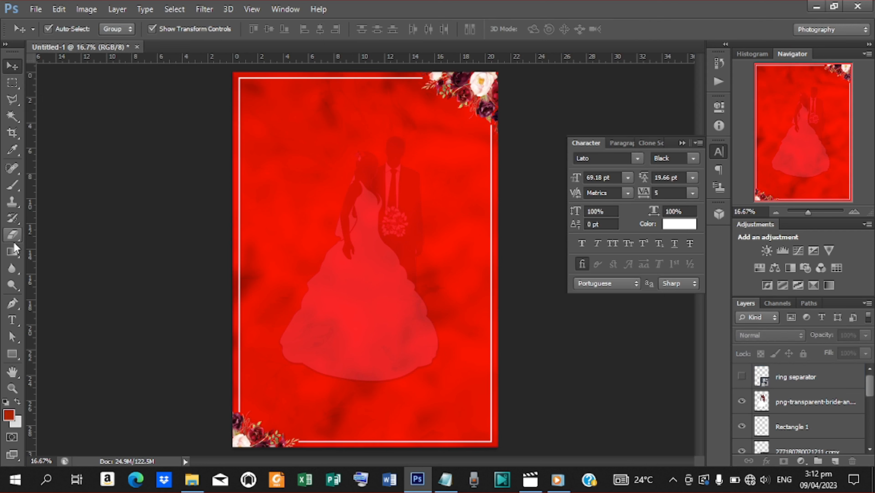
Step: Switch to the Type tool with the font style set to Bold
click(13, 319)
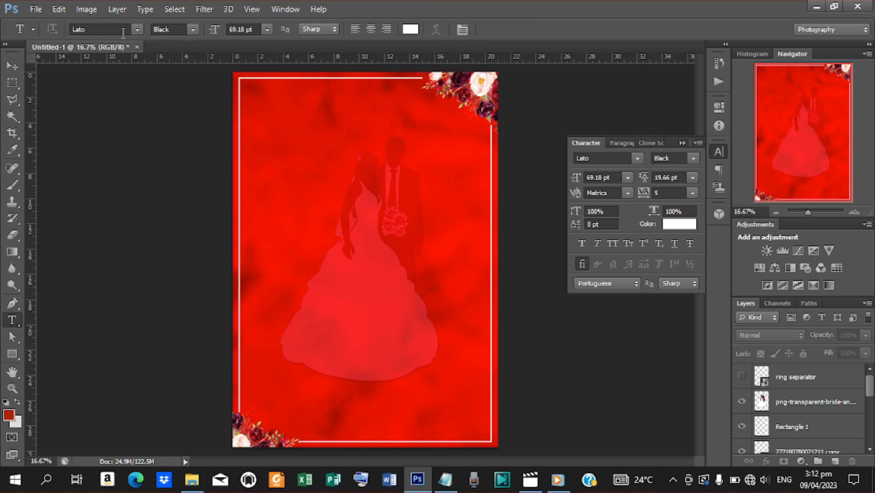
click(196, 31)
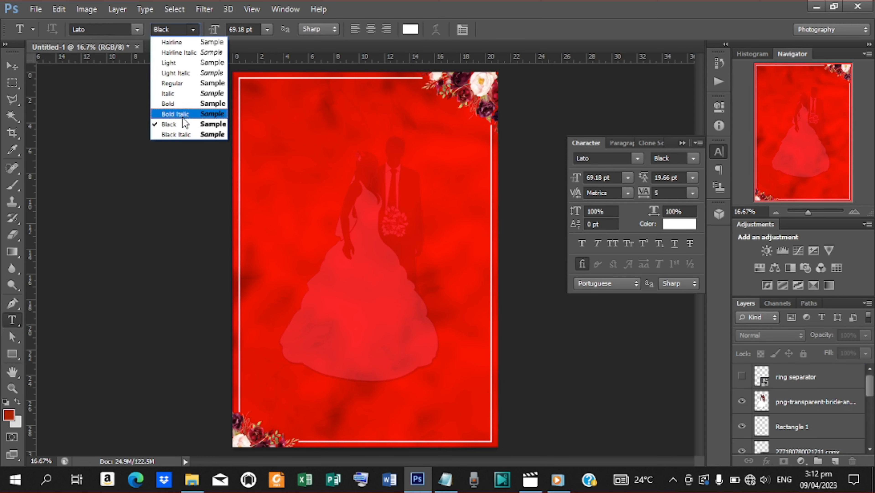
click(196, 109)
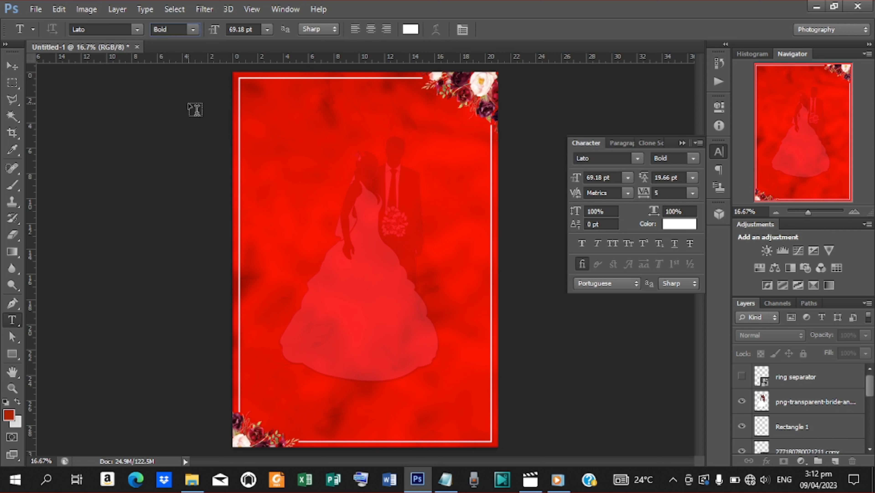
Step: Add the heading 'The families of' at 59.18 pt near the card's top, pasted from the notes
click(279, 116)
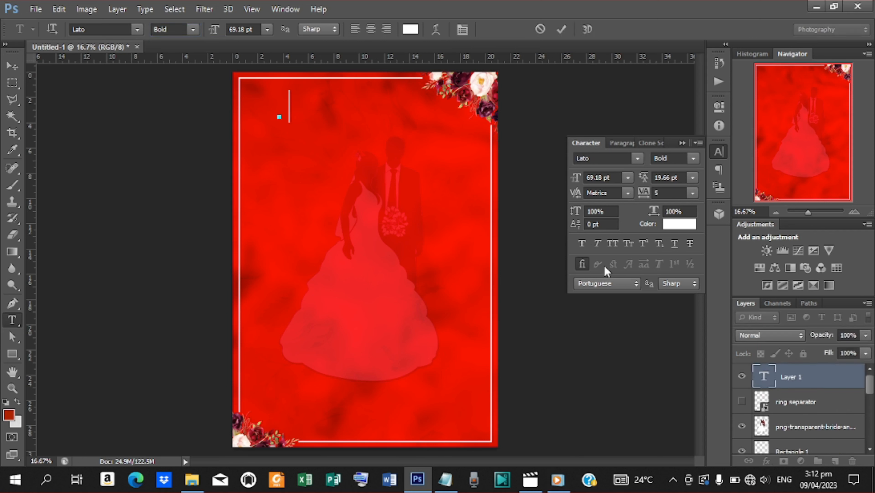
drag(579, 180, 573, 180)
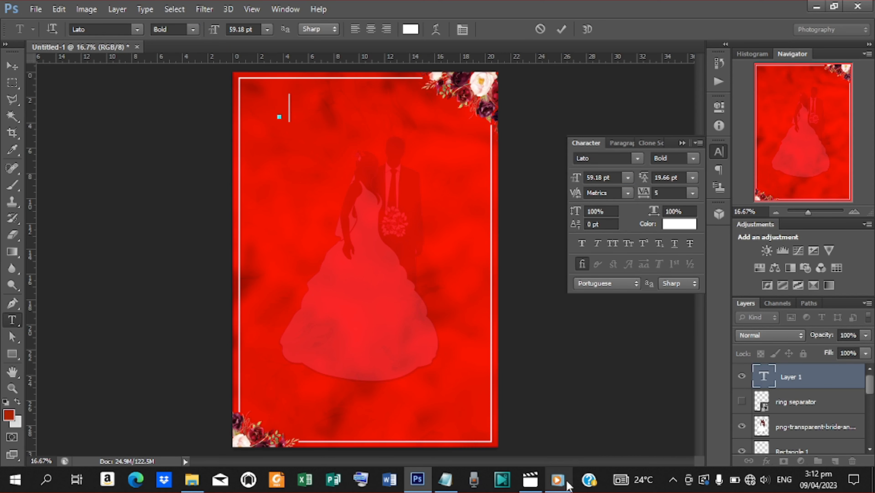
click(445, 478)
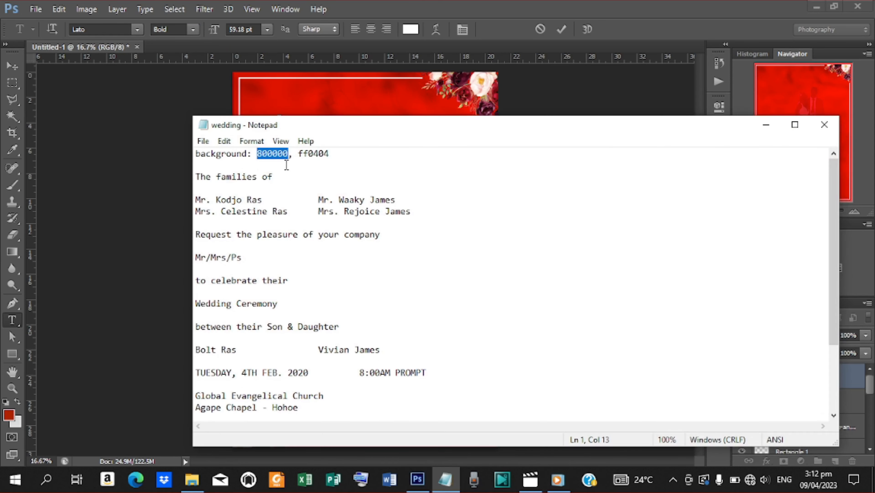
drag(274, 176, 194, 175)
key(ctrl+c)
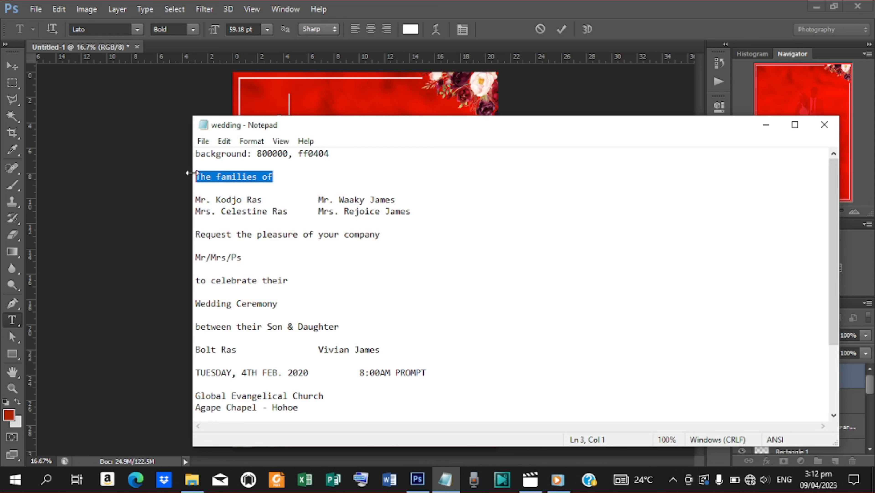
click(767, 125)
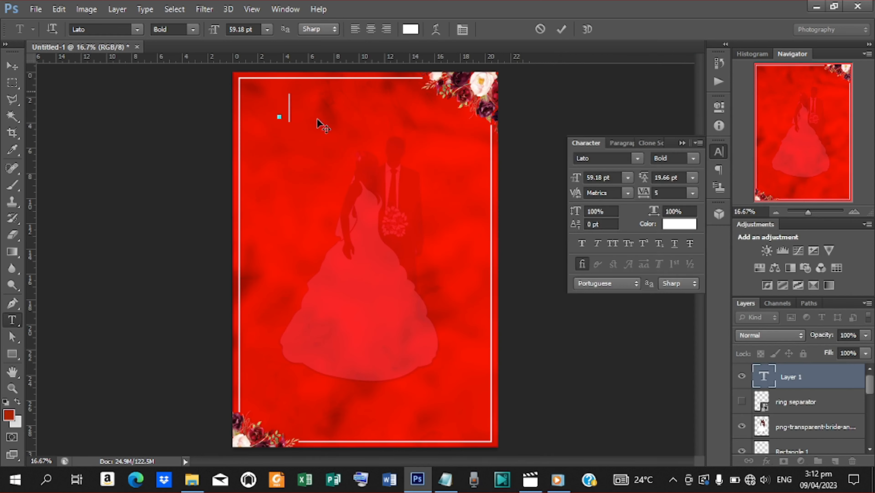
key(ctrl+v)
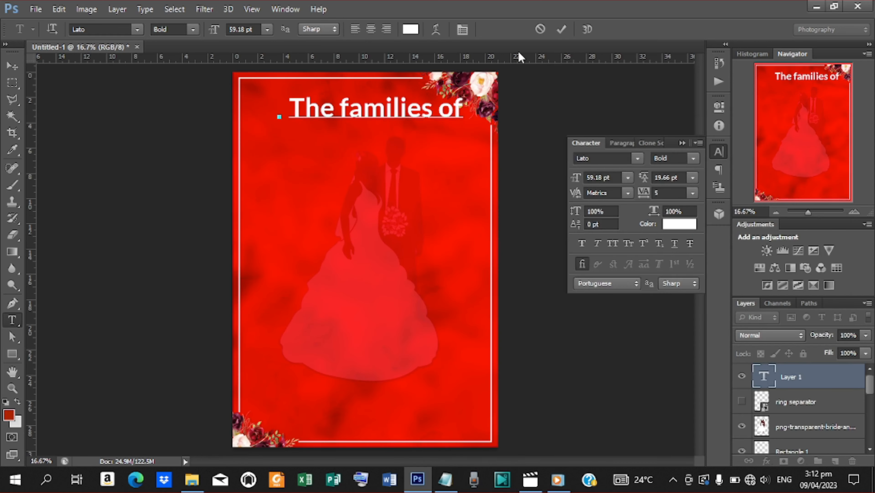
click(560, 33)
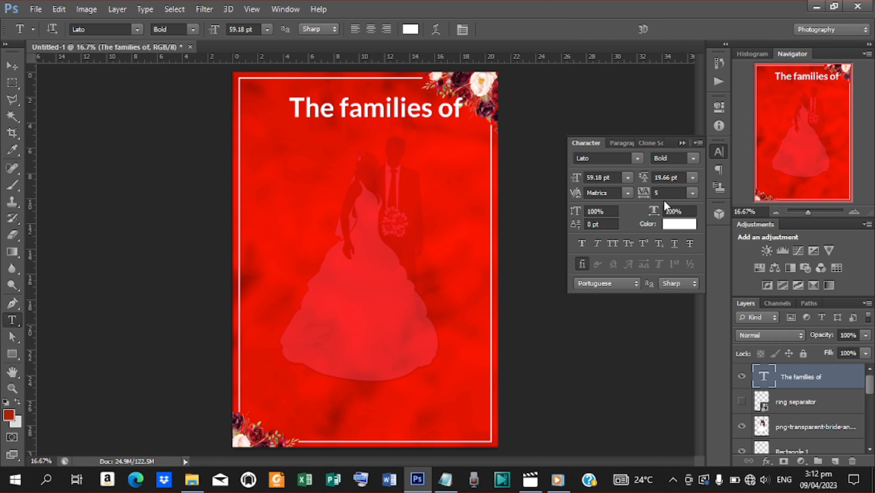
Step: Set the heading's letter tracking to 0
click(693, 193)
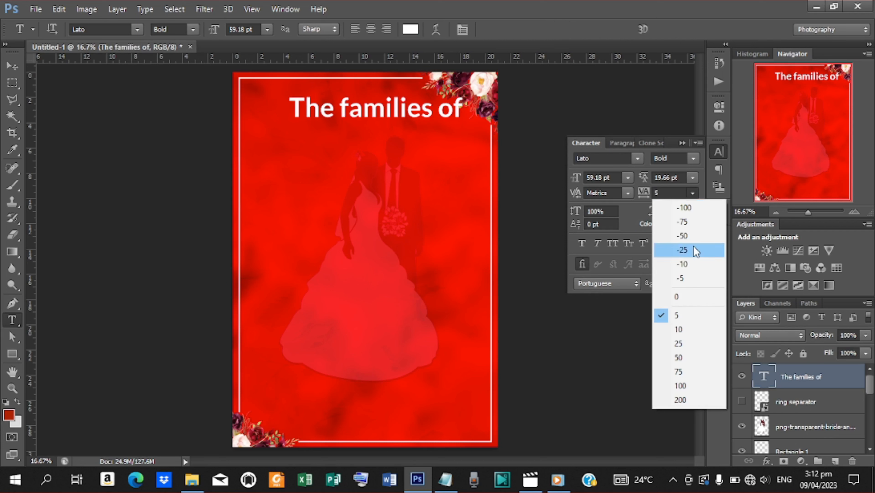
click(678, 296)
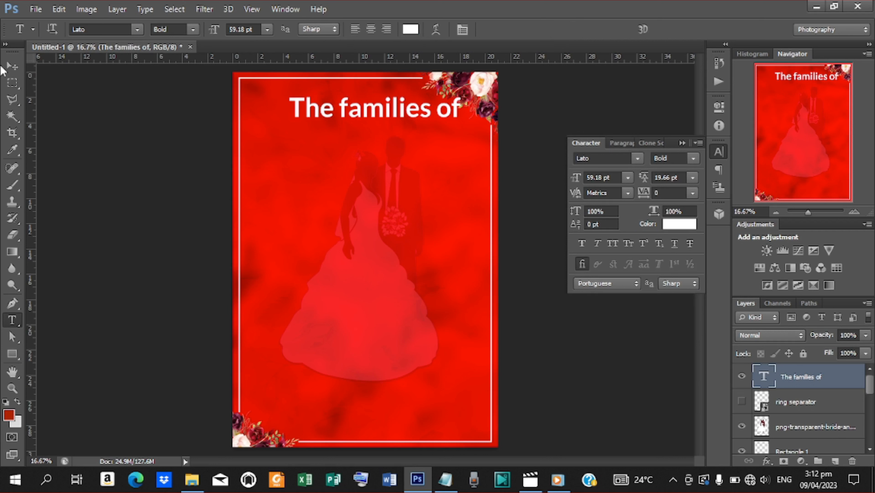
click(12, 66)
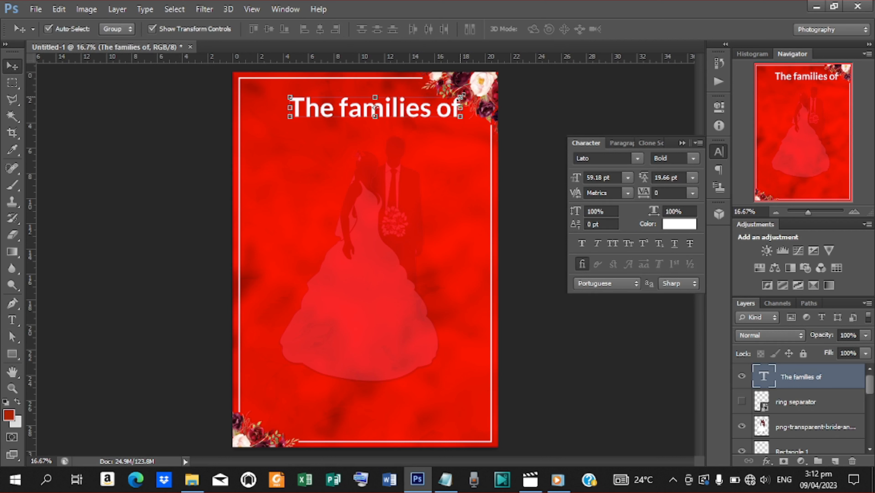
Step: Scale 'The families of' heading down to about 64% and commit the transform
drag(460, 97, 420, 93)
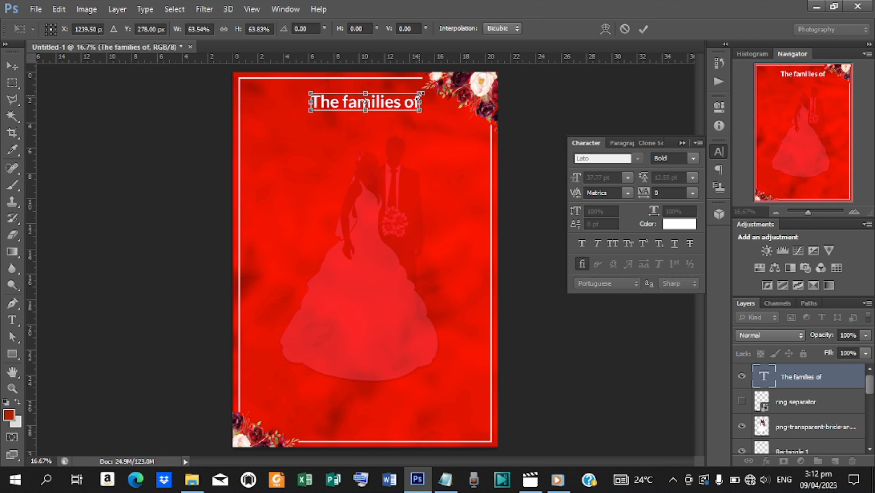
click(643, 29)
click(843, 401)
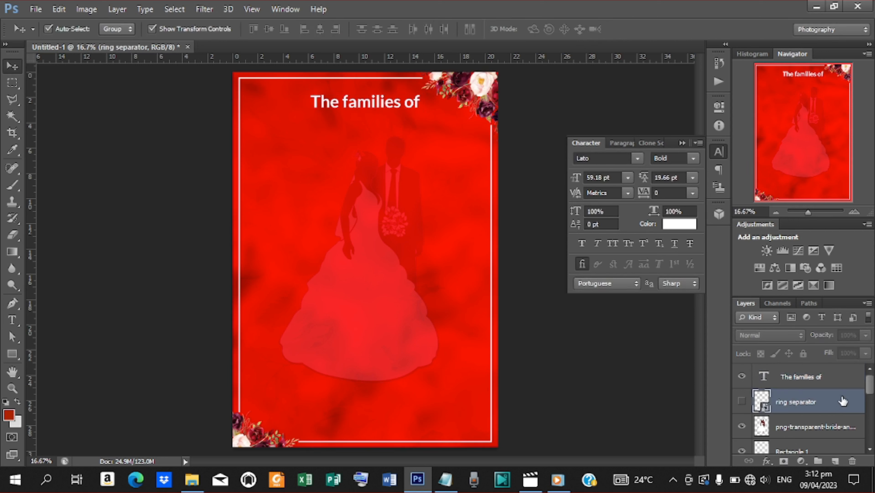
Step: Group the layers from ring separator down to Color Fill 1 and name the group 'background'
drag(870, 391, 870, 433)
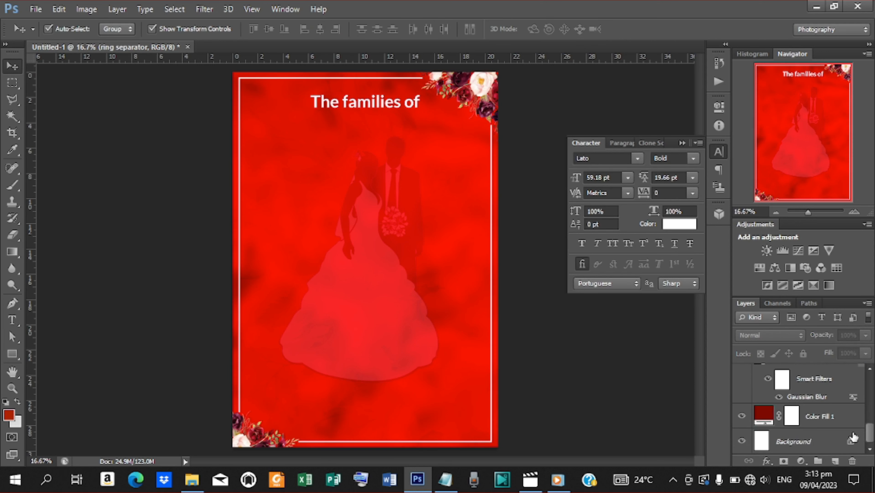
click(838, 418)
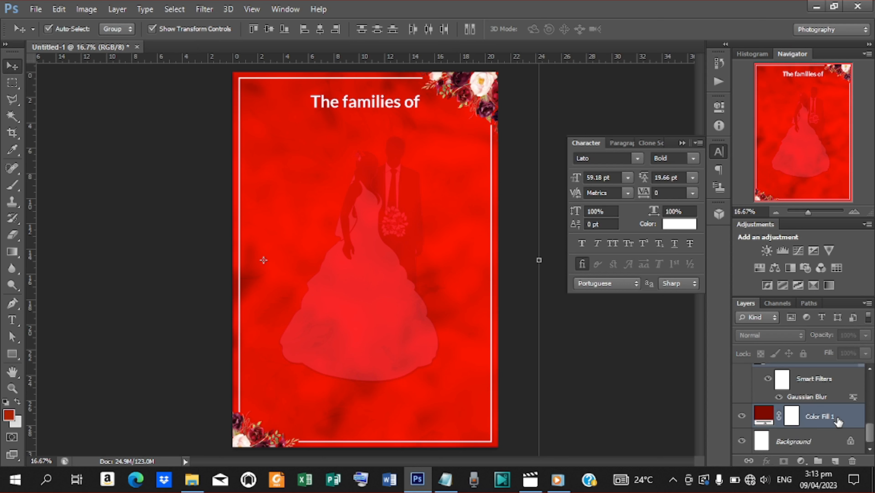
key(ctrl+g)
key(alt+bracketright)
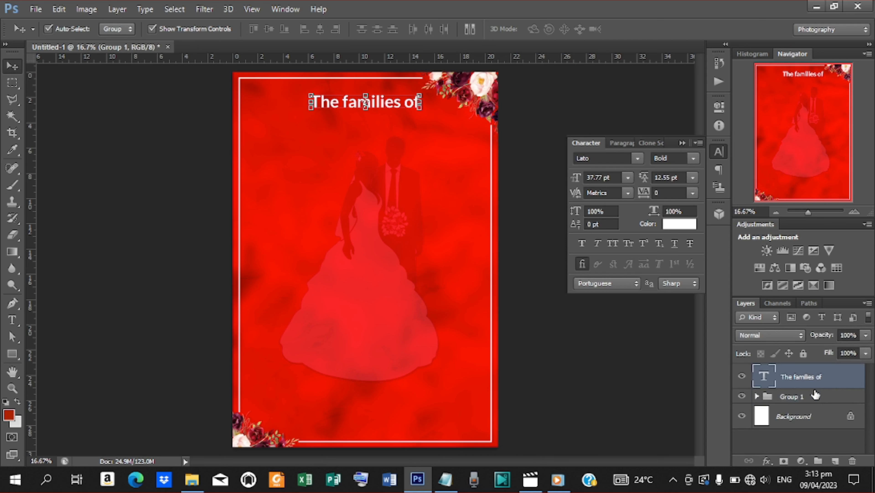
double_click(800, 399)
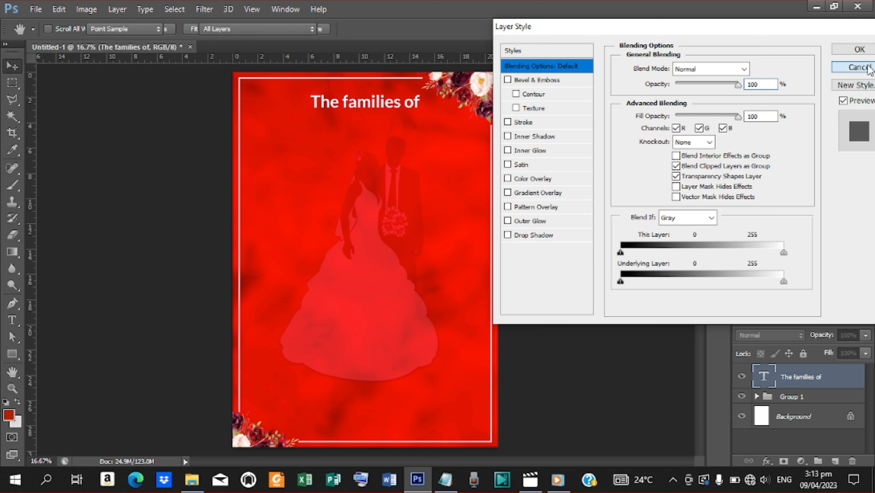
click(859, 67)
double_click(792, 396)
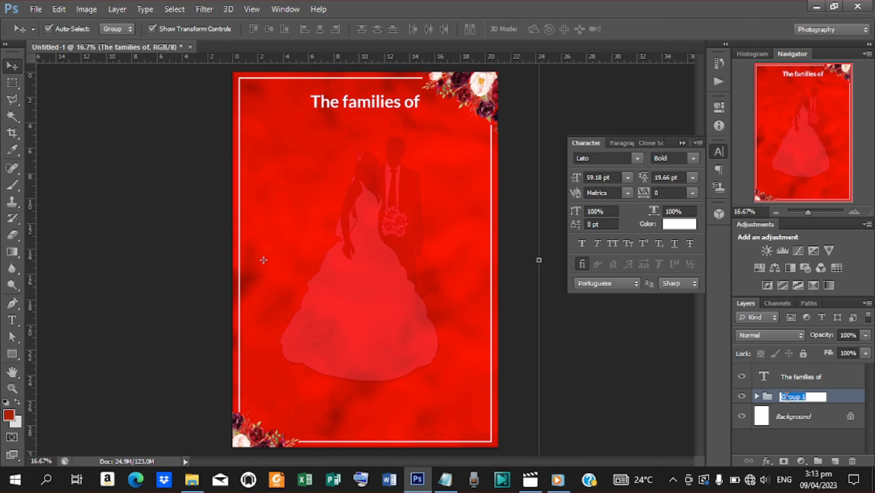
text(background)
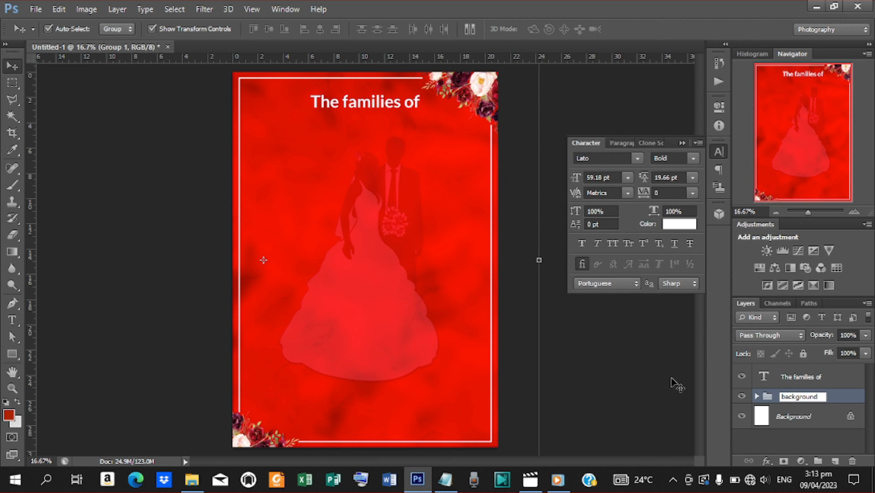
key(Return)
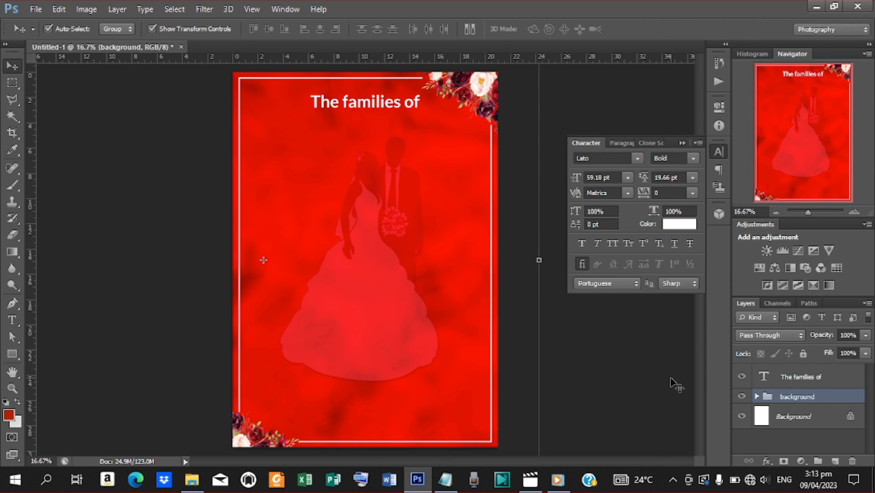
click(806, 379)
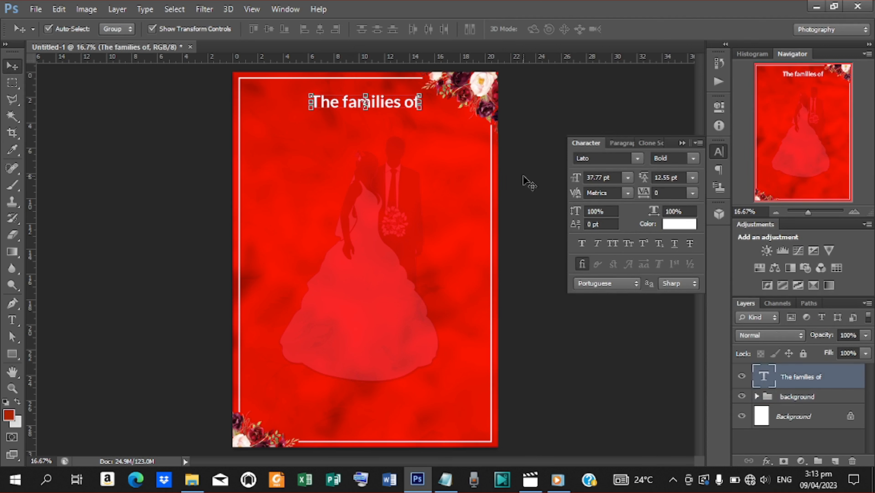
Step: Centre 'The families of' heading horizontally on the canvas
key(Left)
key(ctrl+a)
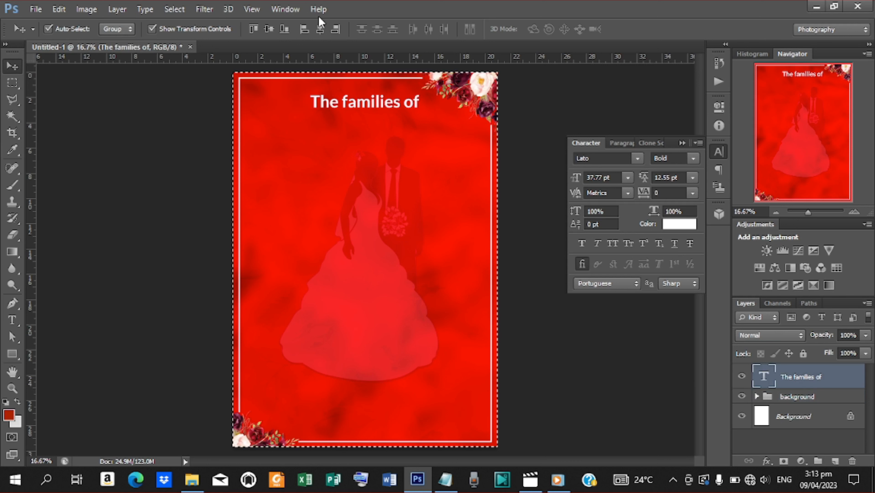
click(319, 29)
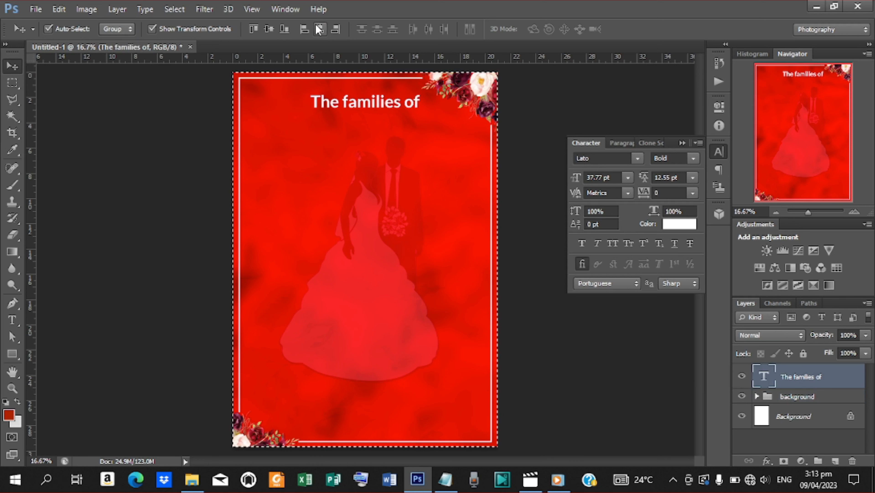
key(ctrl+d)
Step: Duplicate the heading onto a second line and replace its text with the first father's name
key(ctrl+j)
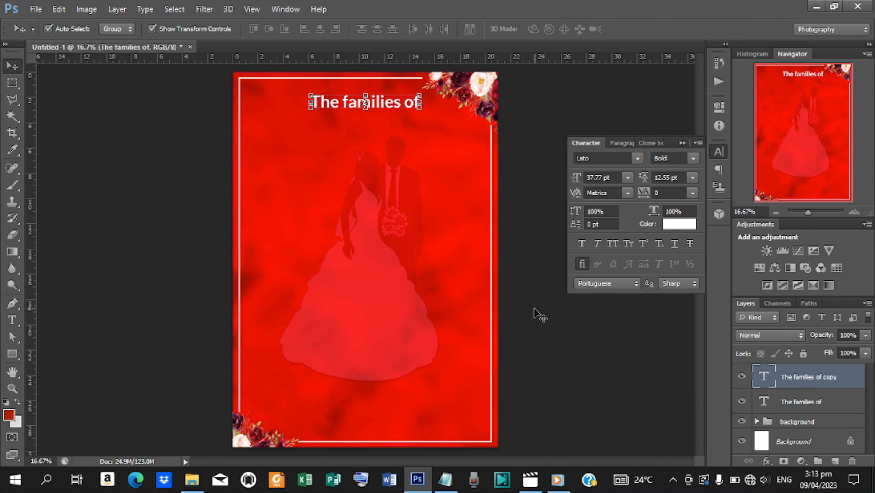
drag(392, 105, 326, 134)
key(t)
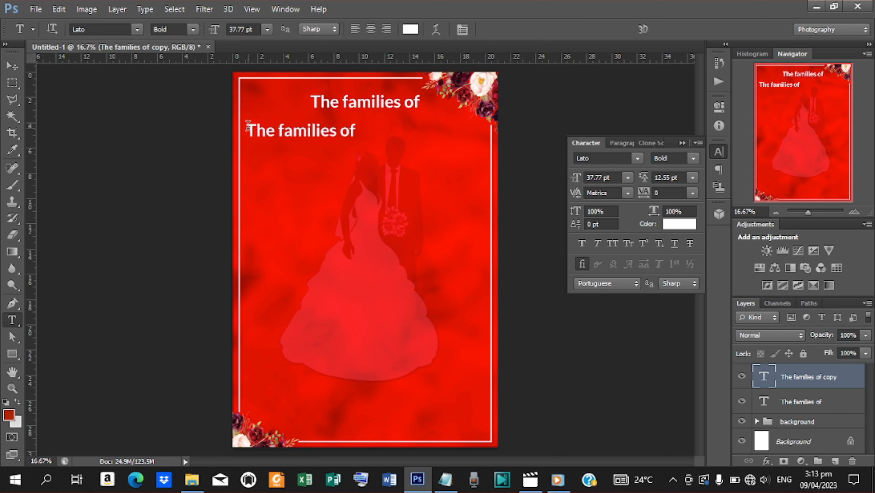
drag(251, 129, 356, 131)
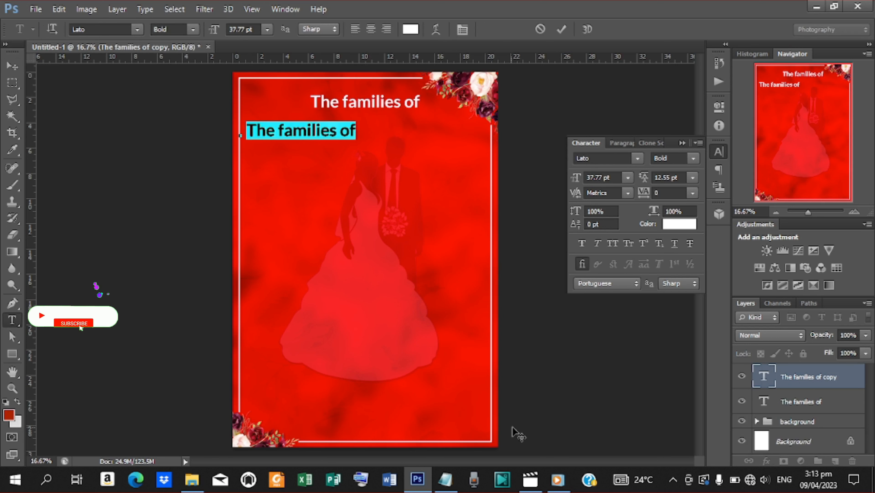
click(447, 480)
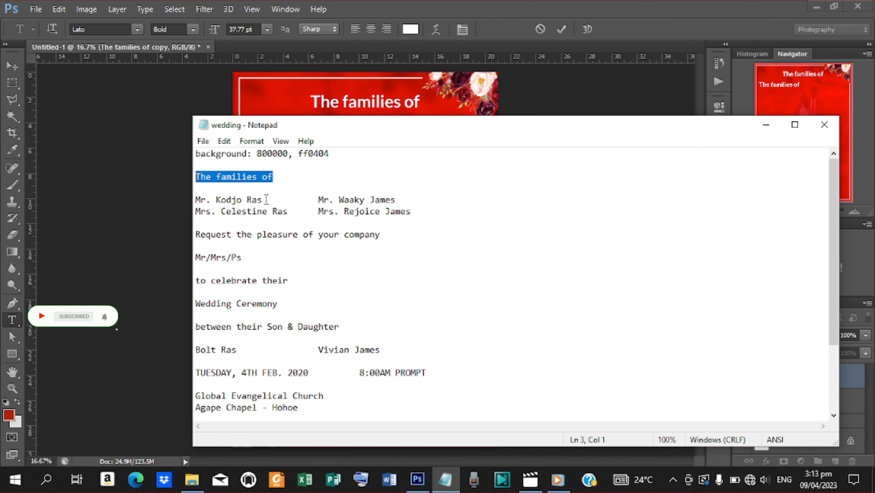
drag(267, 199, 195, 199)
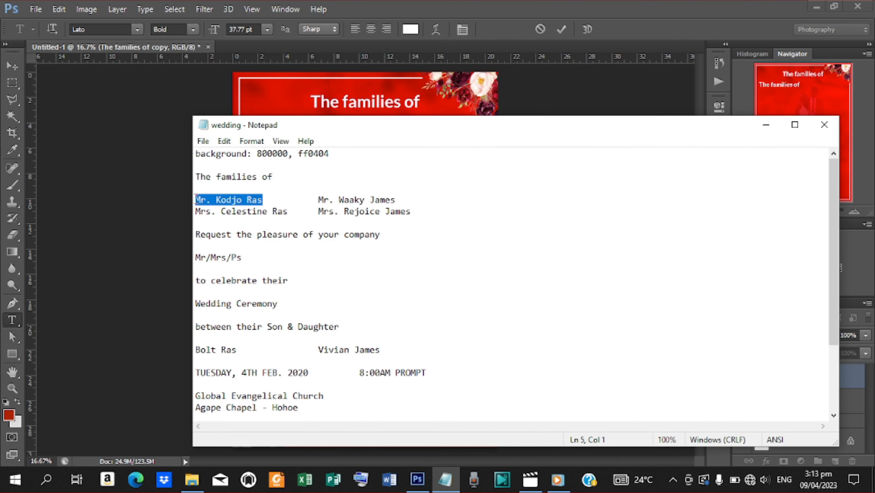
click(766, 124)
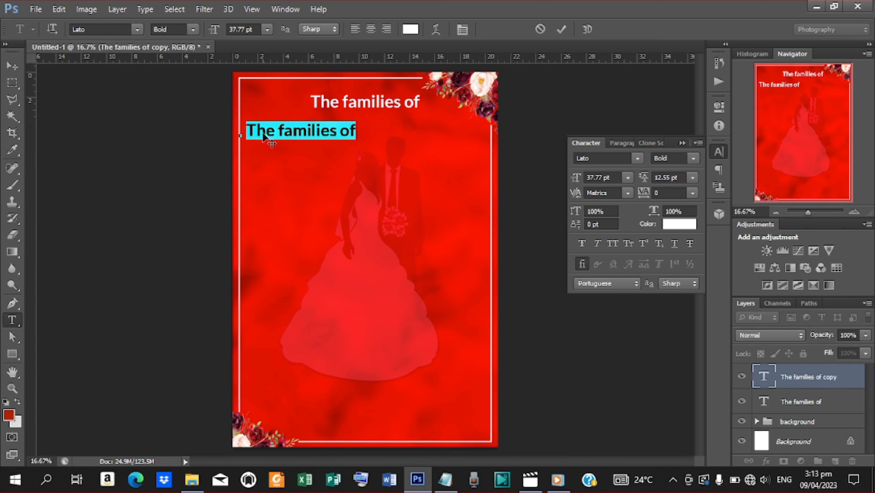
key(ctrl+v)
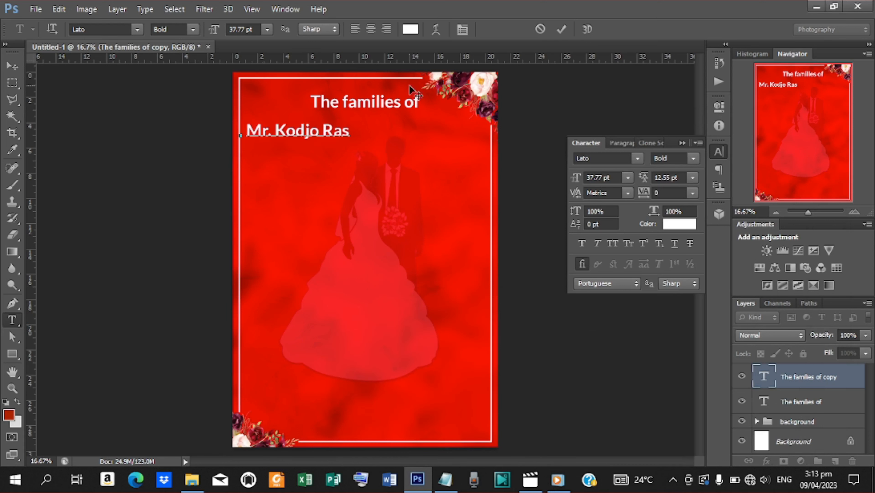
click(560, 29)
Step: Scale the name line to about 69%, nudge it left, and Alt-drag a copy to the right
key(v)
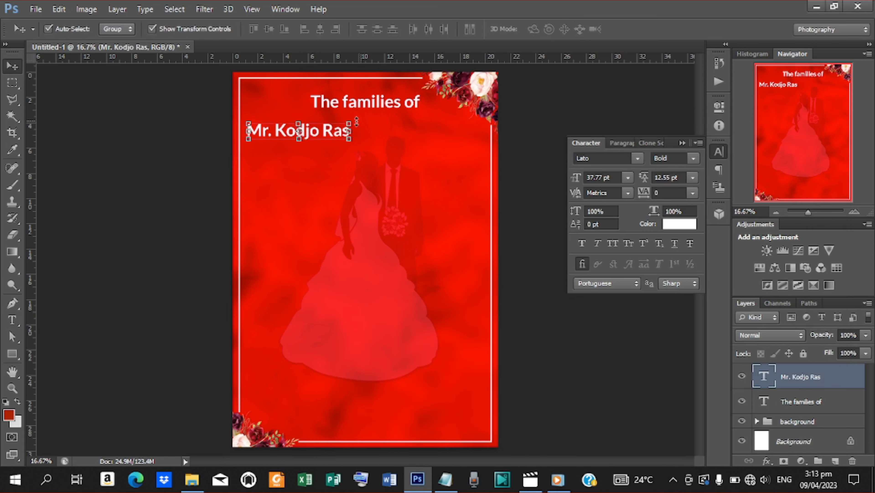
drag(349, 121, 334, 126)
key(Left)
key(Left)
key(Left)
key(Left)
key(Left)
key(Left)
key(Left)
key(Left)
key(Left)
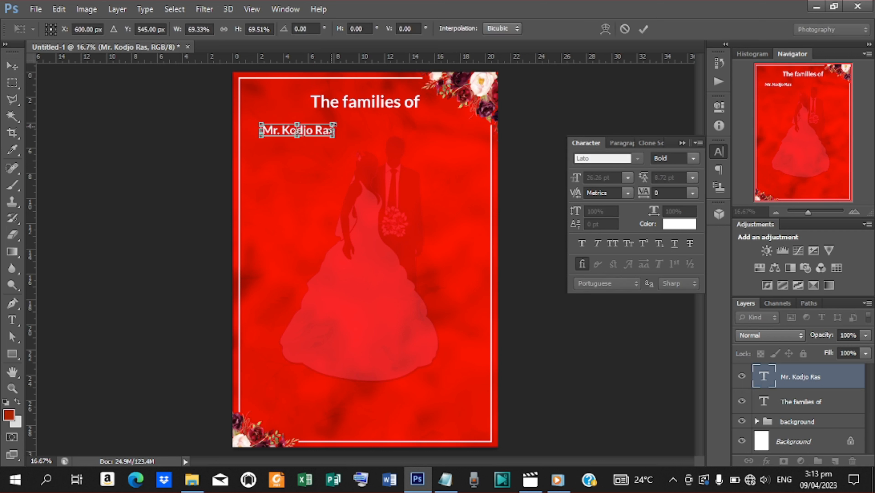
click(643, 29)
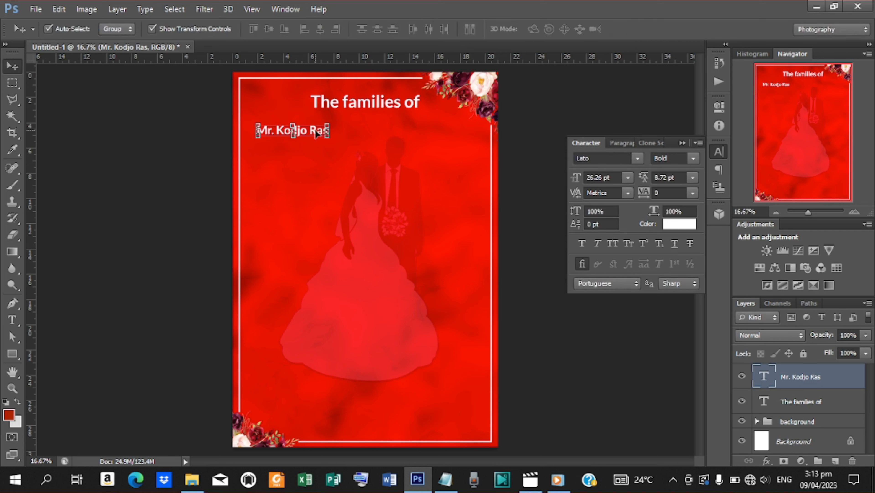
drag(316, 129, 455, 139)
Step: Replace the right-hand copy's text with the second family's father's name and nudge it slightly left
key(t)
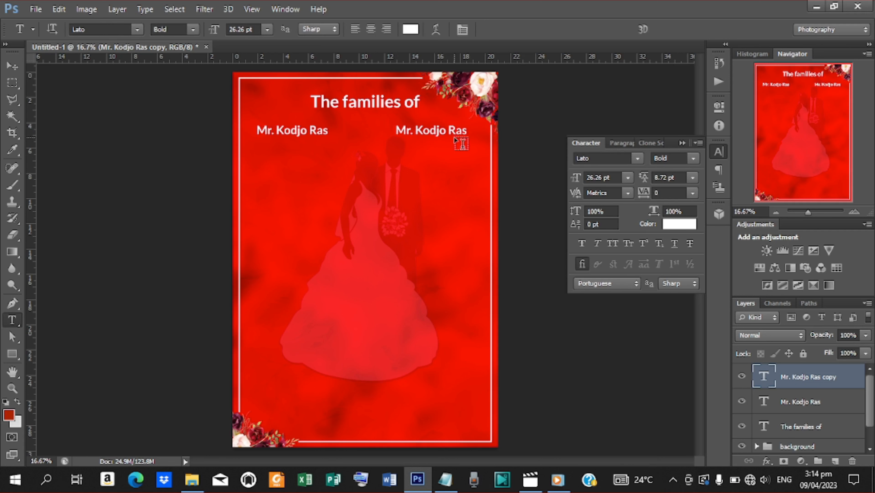
triple_click(398, 131)
click(445, 479)
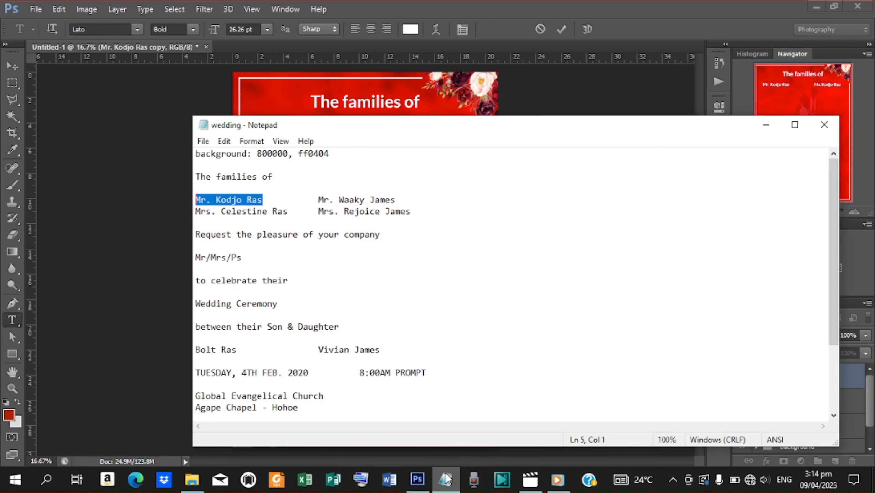
drag(319, 200, 402, 204)
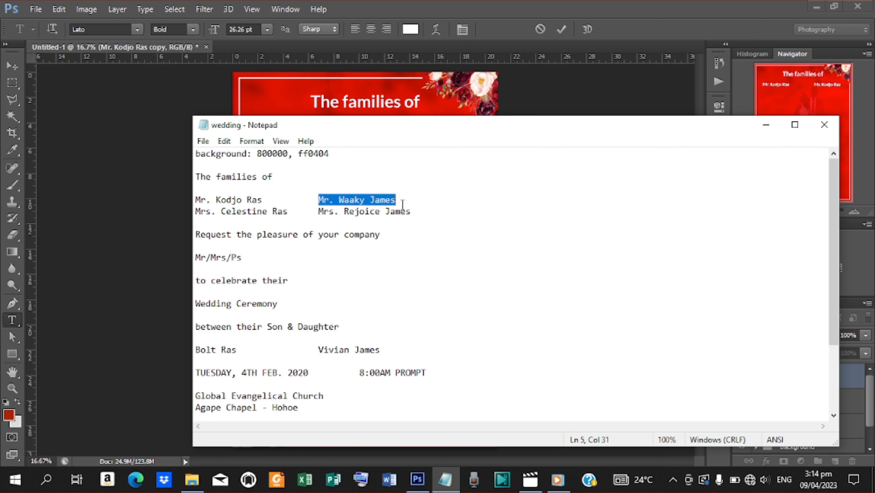
click(766, 125)
key(ctrl+v)
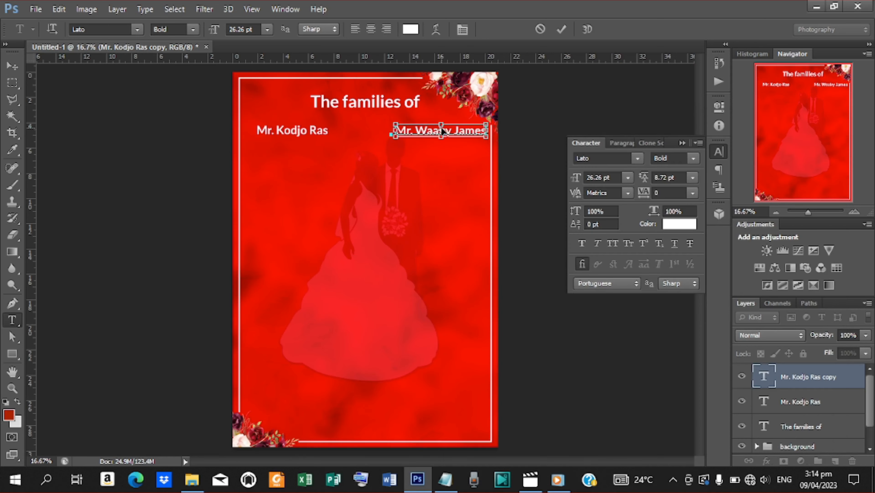
click(562, 30)
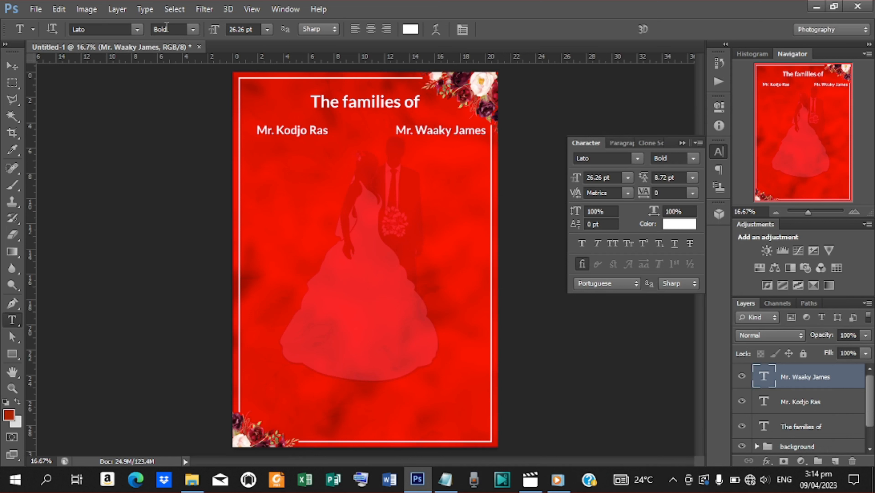
click(12, 66)
key(shift+Left)
key(shift+Left)
key(shift+Left)
key(shift+Left)
key(shift+Left)
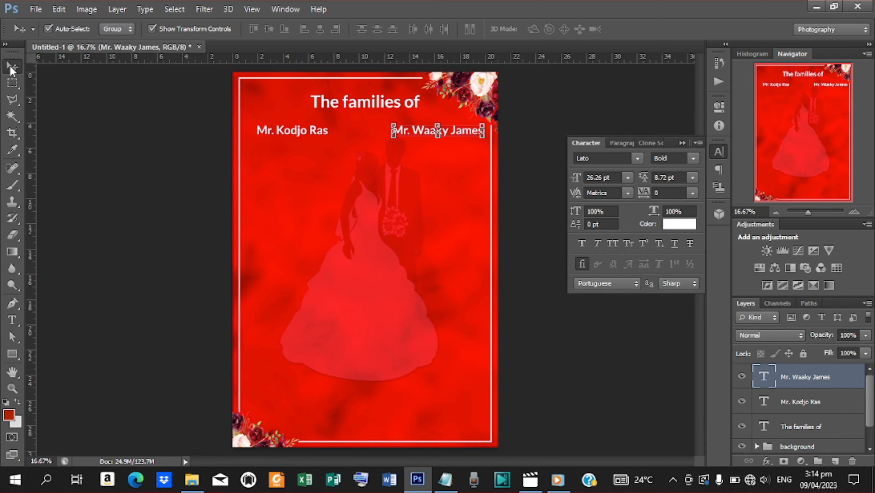
Step: Duplicate the first father's name line and retype it as the first family's mother's name
click(301, 132)
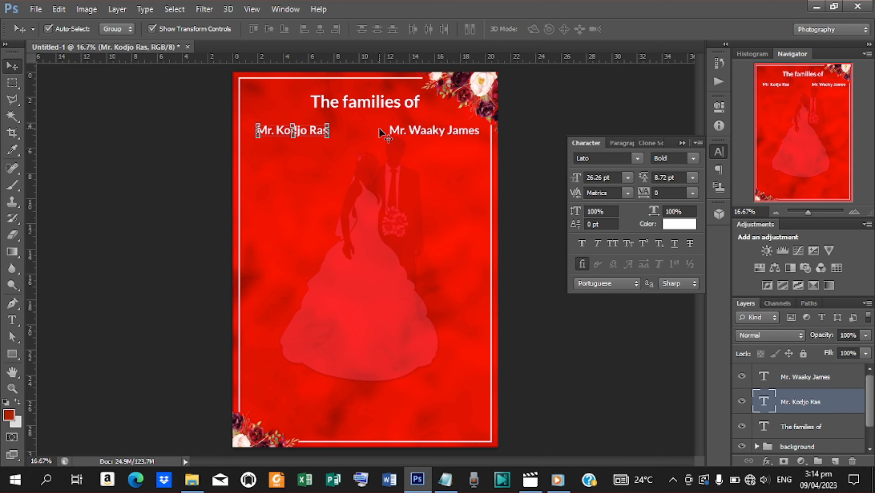
key(ctrl+j)
drag(309, 133, 453, 144)
key(t)
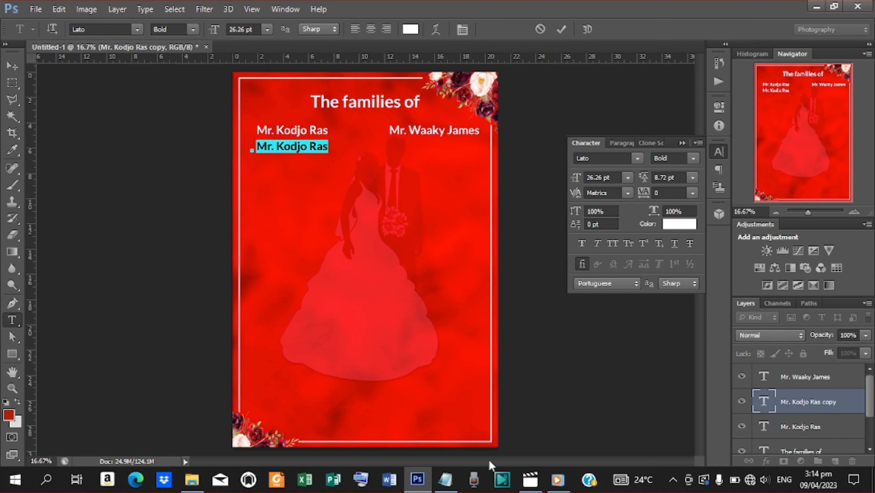
click(446, 478)
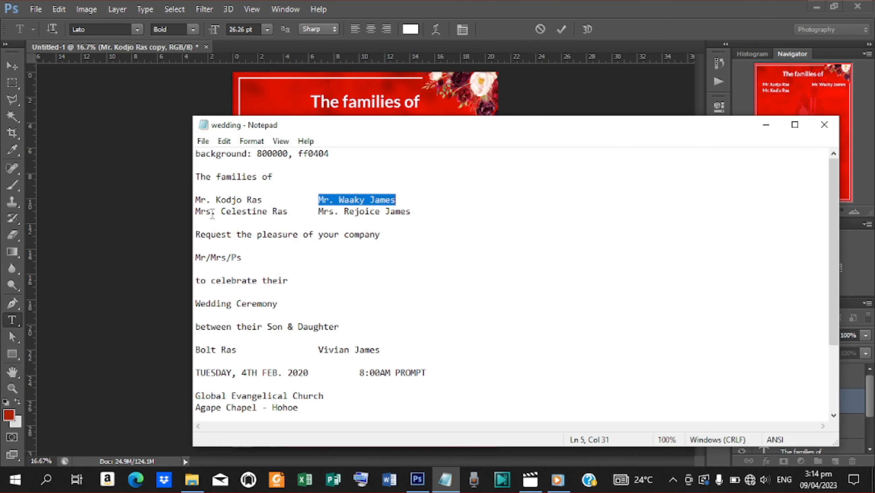
drag(197, 212, 294, 212)
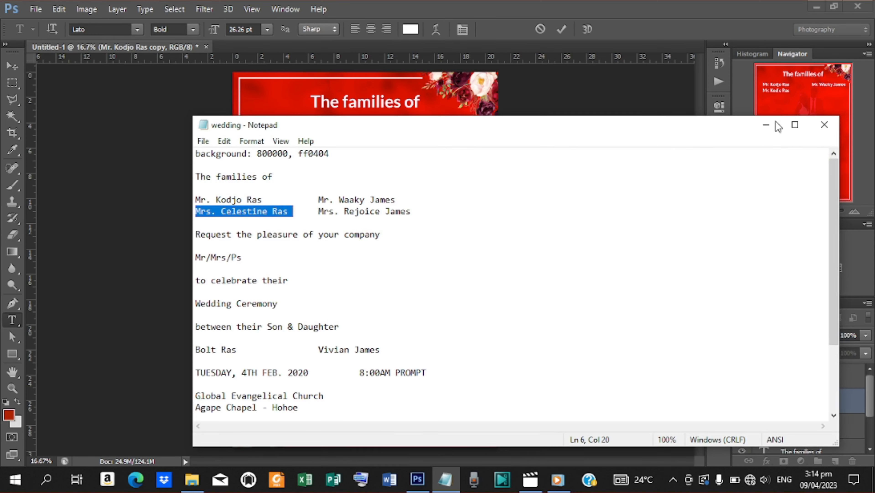
click(766, 125)
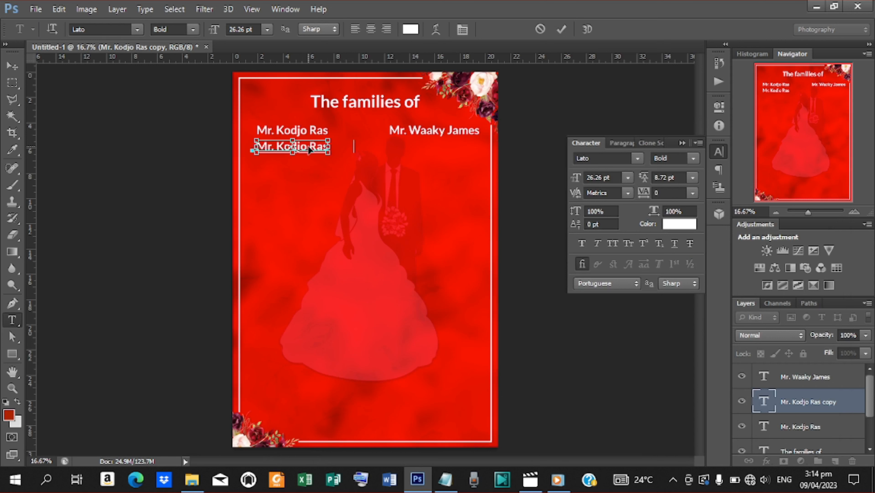
click(563, 30)
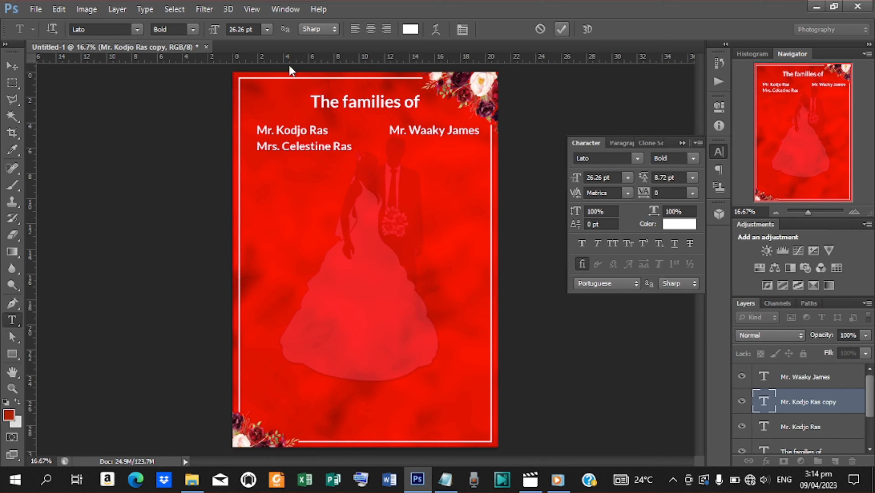
Step: Position the mother's name line just beneath the father's name
click(13, 66)
key(shift+Up)
key(shift+Up)
key(shift+Up)
key(shift+Up)
key(shift+Up)
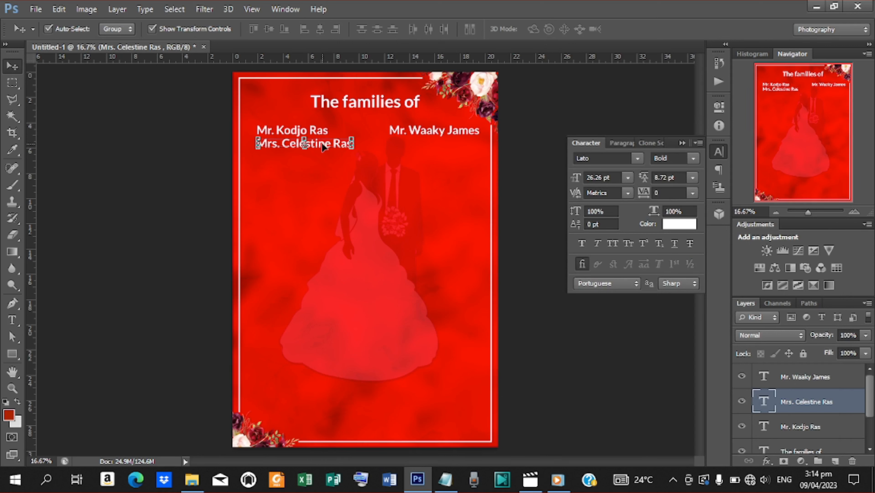
mouse_move(323, 144)
mouse_down()
mouse_move(342, 166)
mouse_move(322, 147)
mouse_up()
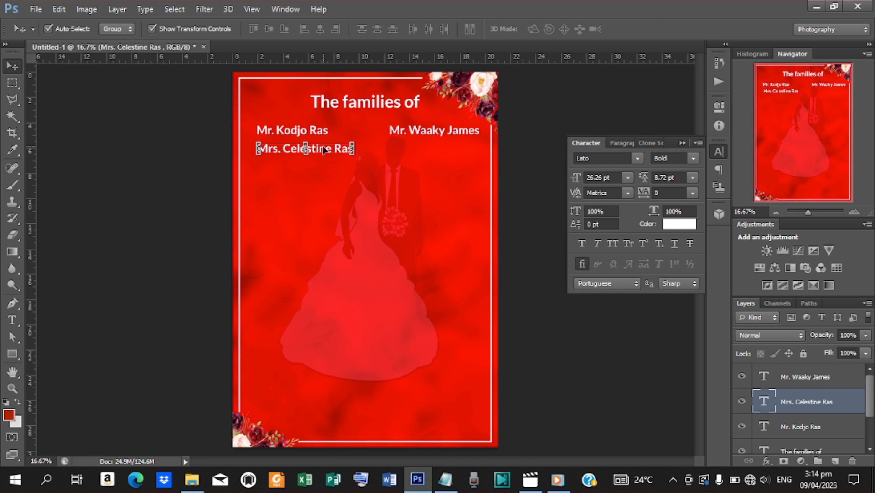
key(Up)
key(Left)
key(Left)
key(Left)
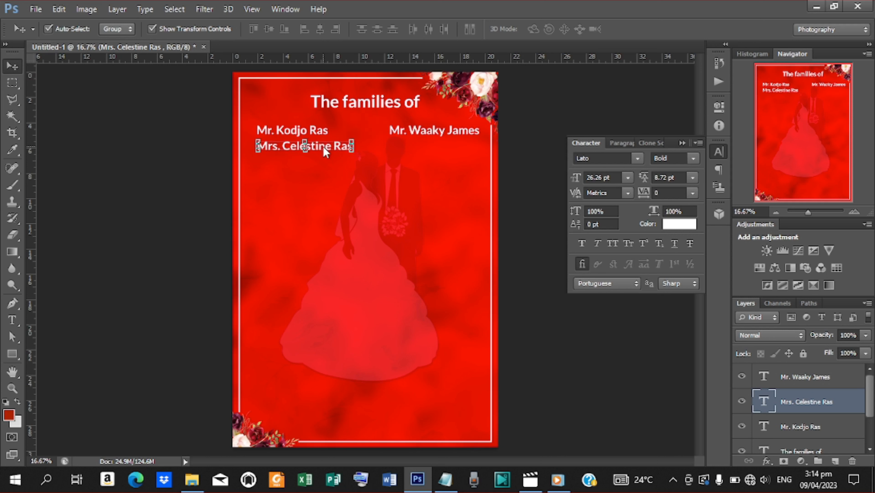
key(Up)
key(Up)
key(Up)
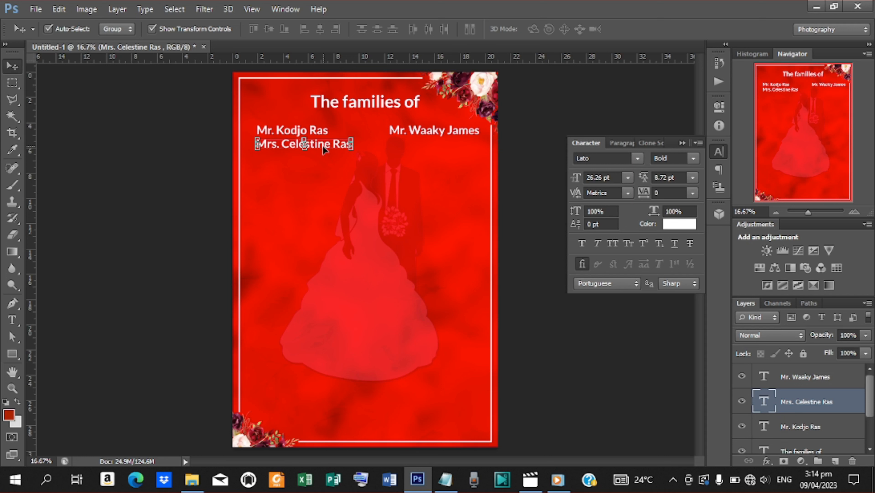
mouse_move(324, 149)
mouse_down()
mouse_move(400, 152)
mouse_move(326, 155)
mouse_up()
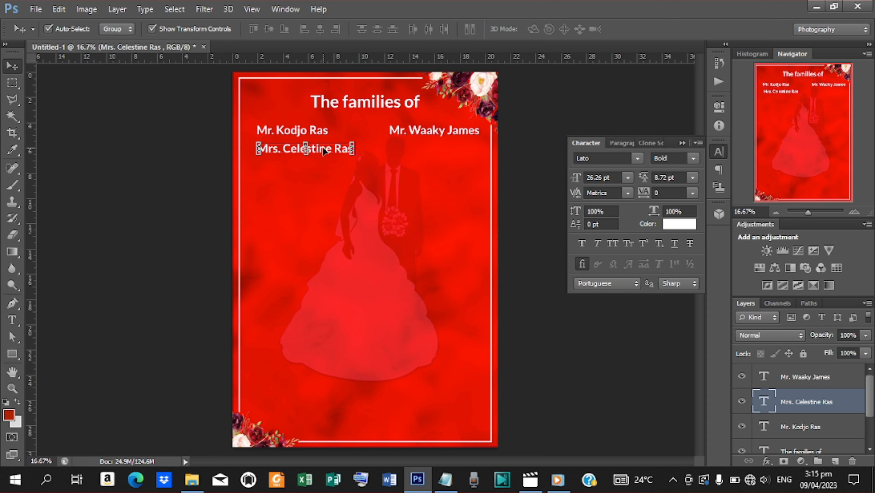
key(Up)
key(Up)
key(Up)
key(Up)
key(Up)
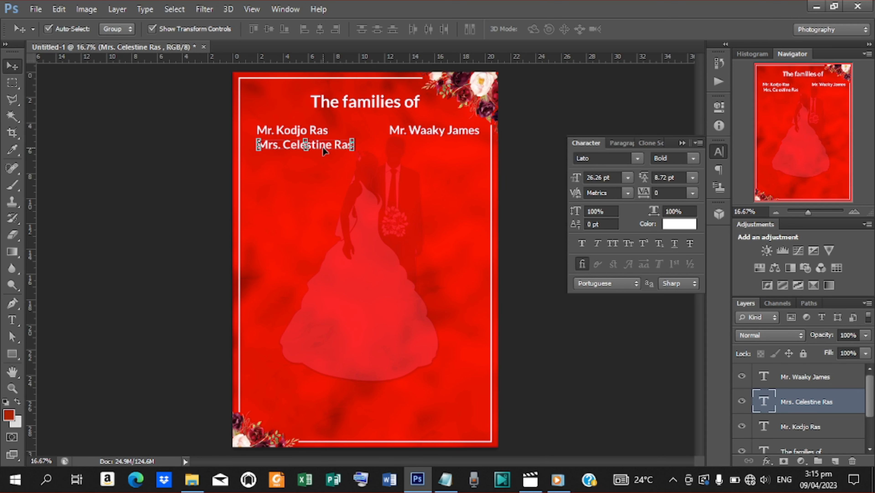
Step: Duplicate the first mother's name layer and move the copy under the right-hand father's name
right_click(795, 401)
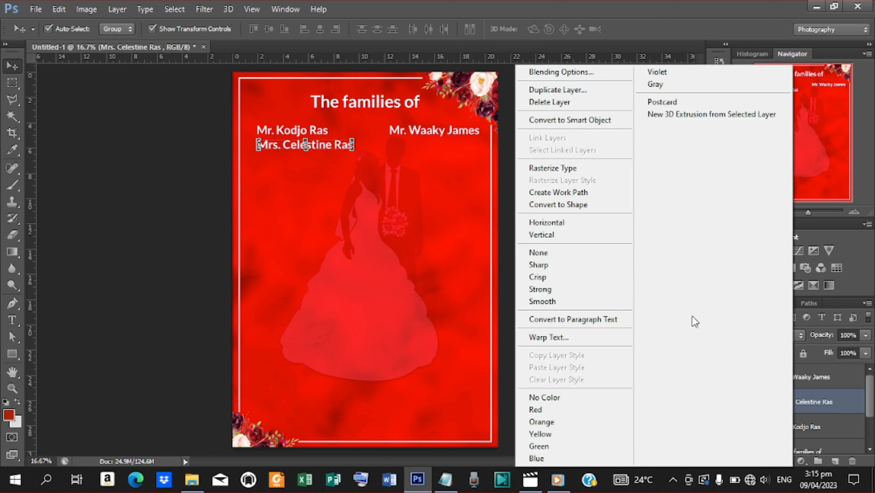
click(556, 89)
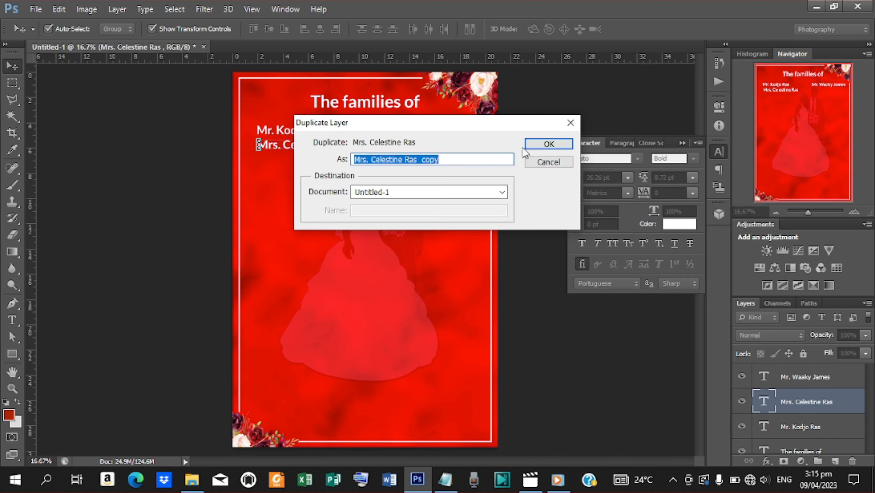
click(547, 142)
key(shift+Right)
key(shift+Right)
key(shift+Right)
key(shift+Right)
key(shift+Right)
key(shift+Right)
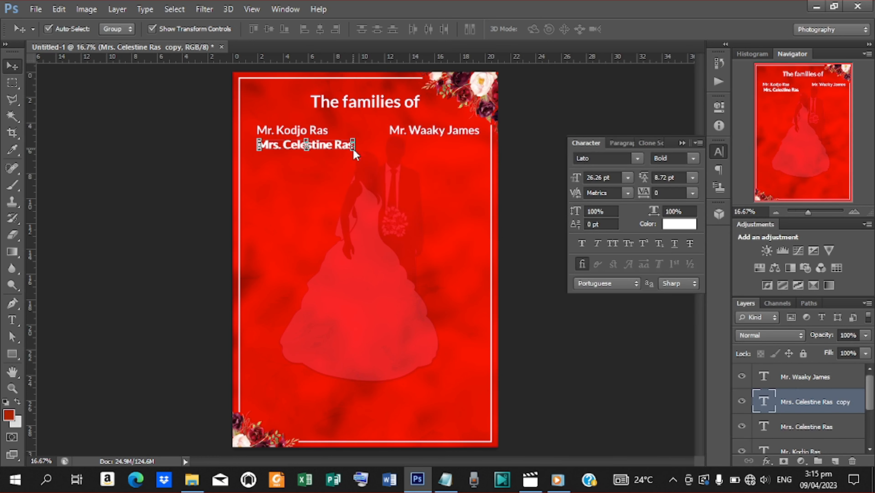
drag(349, 147, 473, 145)
Step: Replace the copy's text with the second family's mother's name from the notes
key(t)
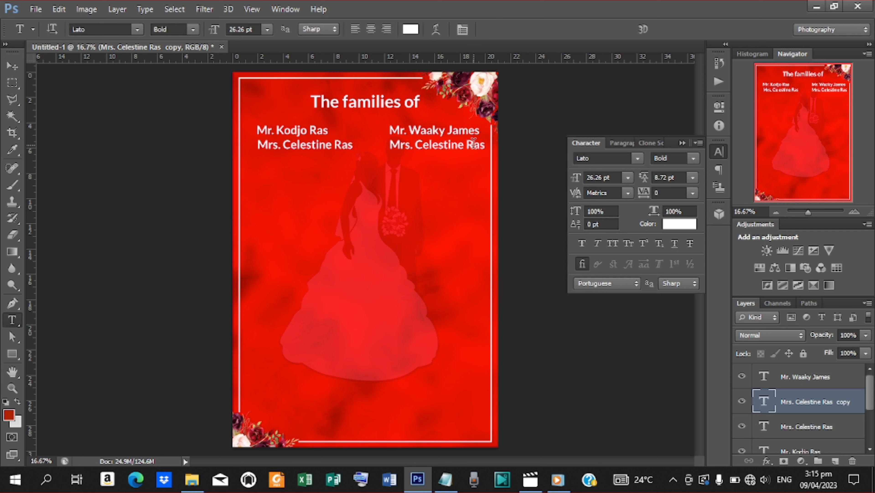
right_click(391, 145)
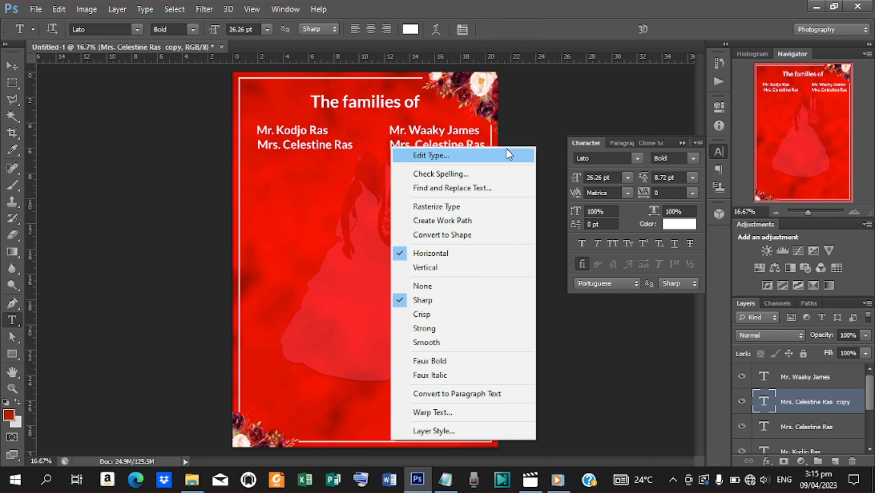
click(394, 155)
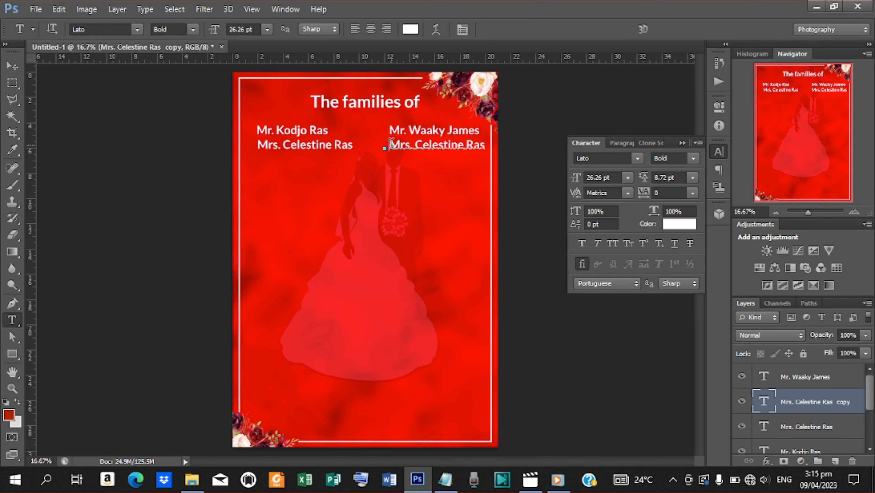
click(448, 479)
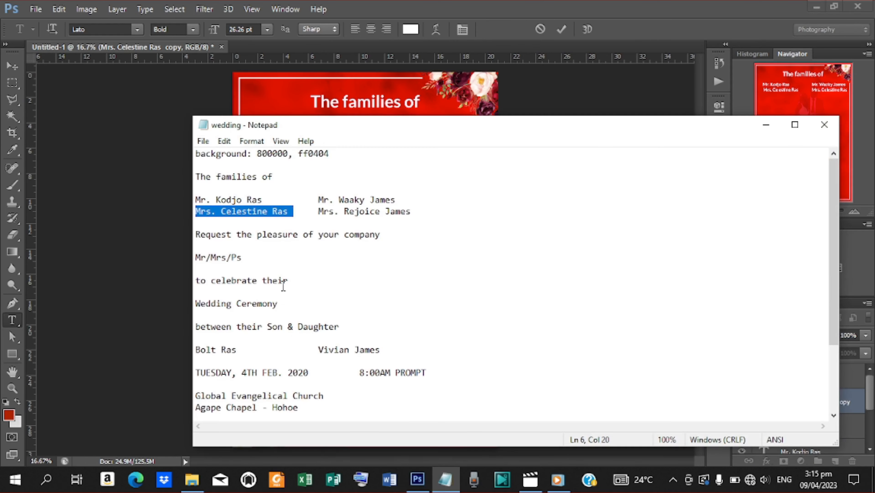
drag(319, 211, 421, 221)
key(ctrl+c)
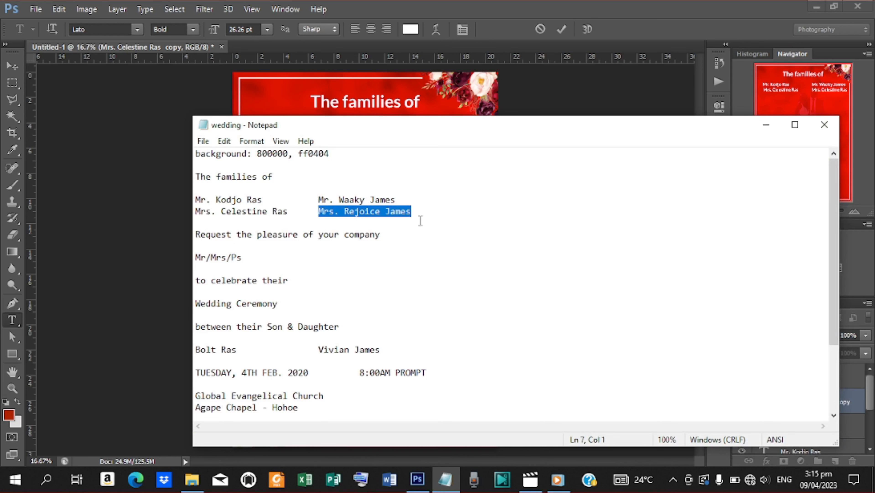
click(766, 124)
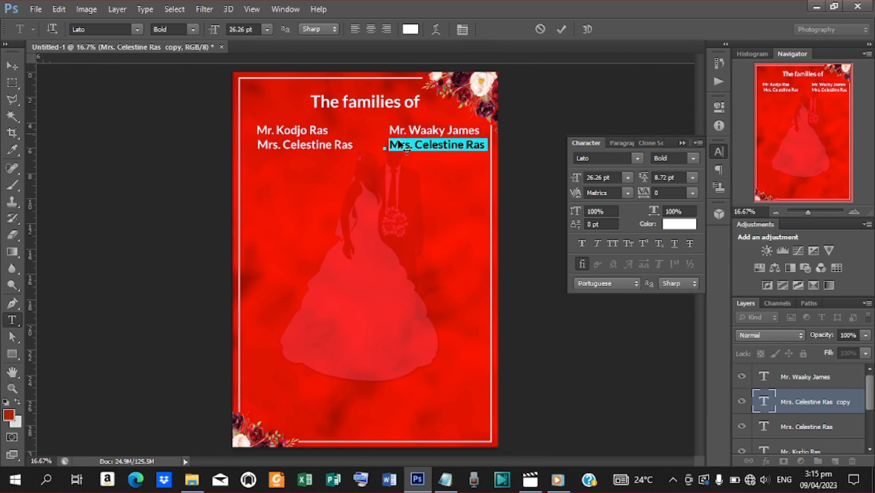
key(ctrl+v)
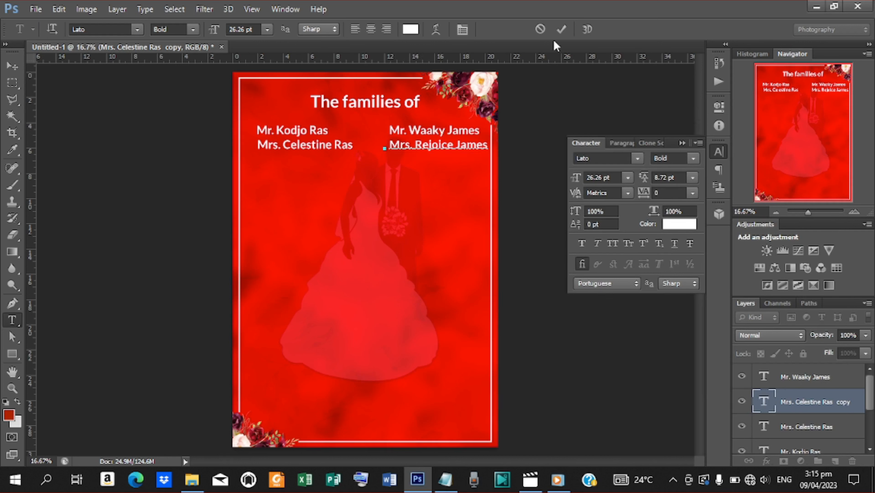
click(561, 31)
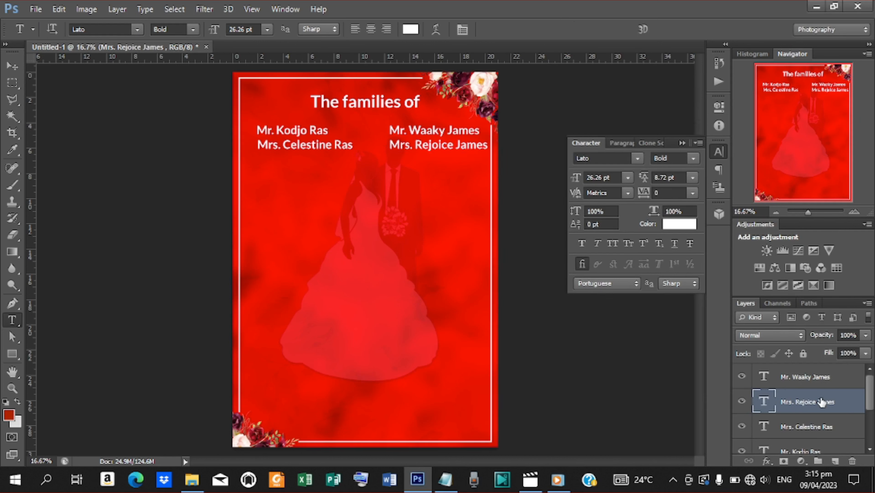
click(814, 379)
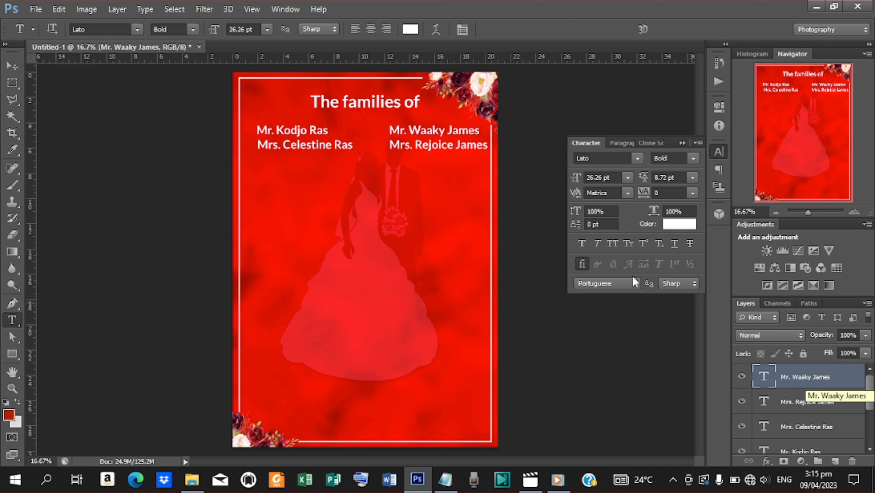
Step: Align the name lines, nudging the right father's line right and the left mother's line left
click(5, 65)
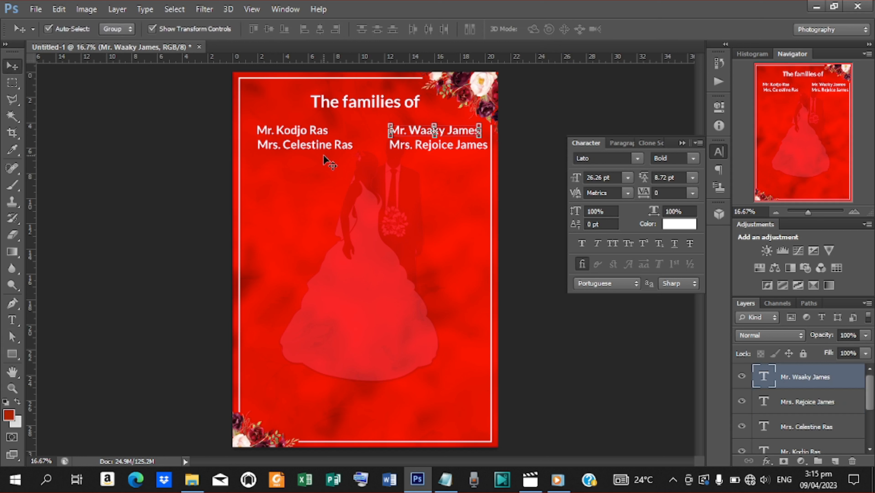
key(Right)
click(309, 144)
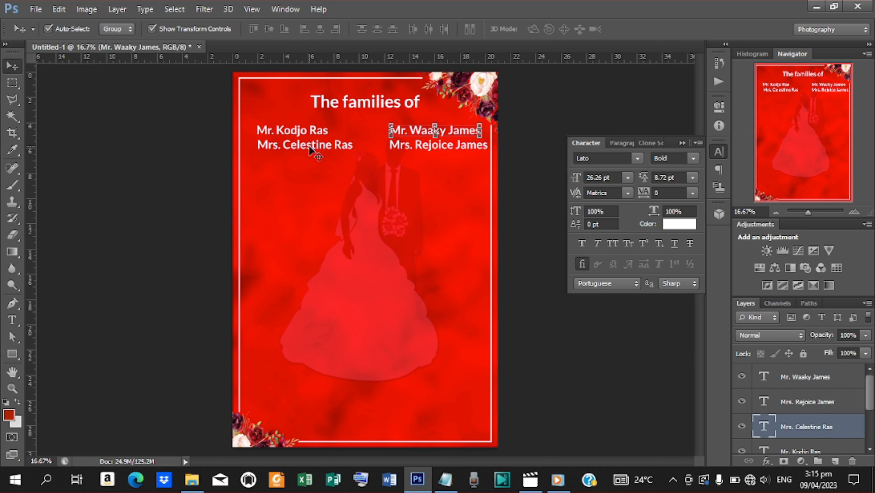
key(Left)
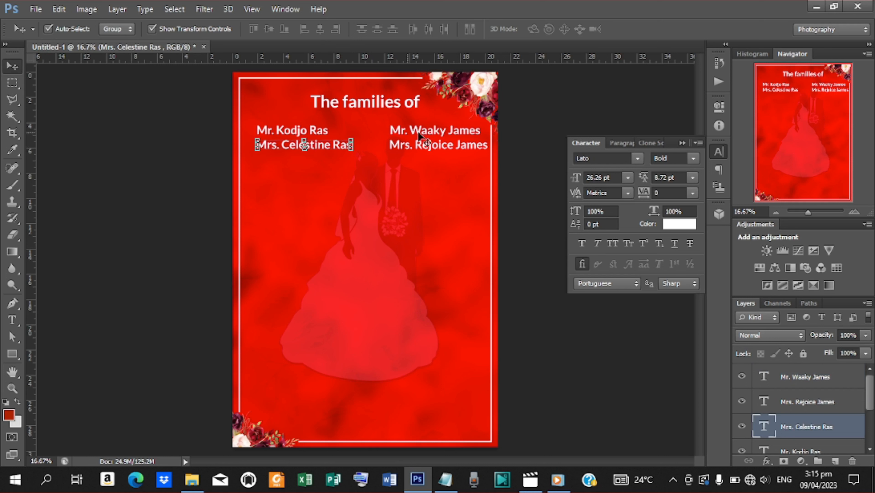
Step: Add an '&' text, enlarge it to about 112.4 pt, and centre it between the name columns
key(t)
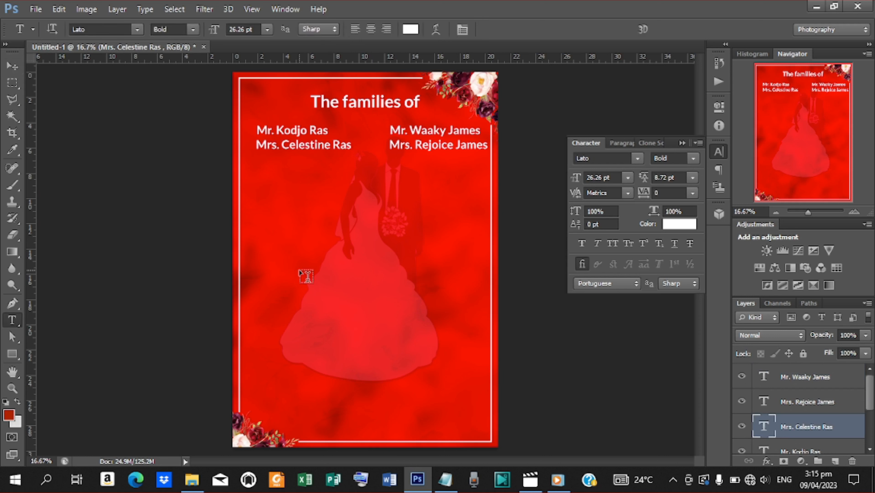
click(316, 247)
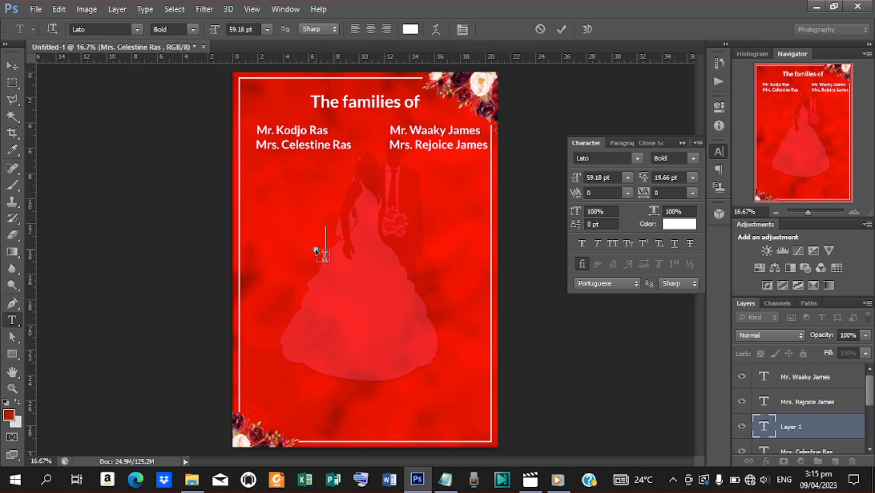
text(&)
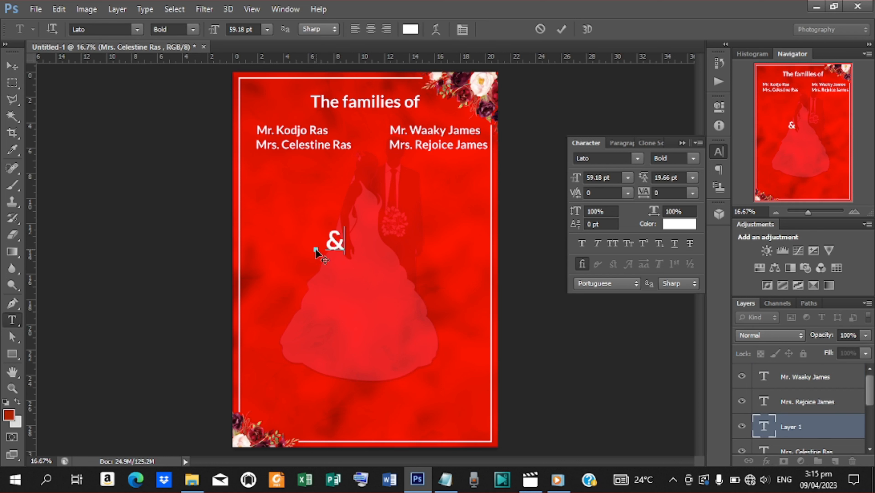
click(562, 29)
key(v)
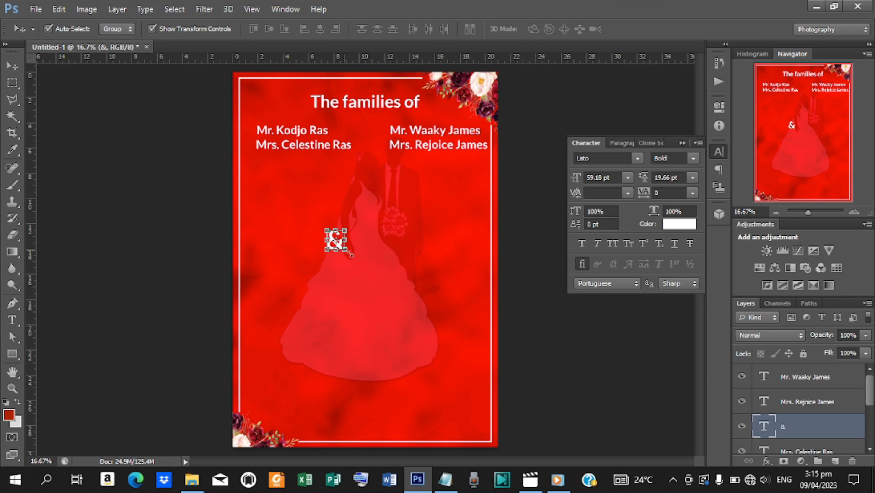
drag(347, 253, 367, 150)
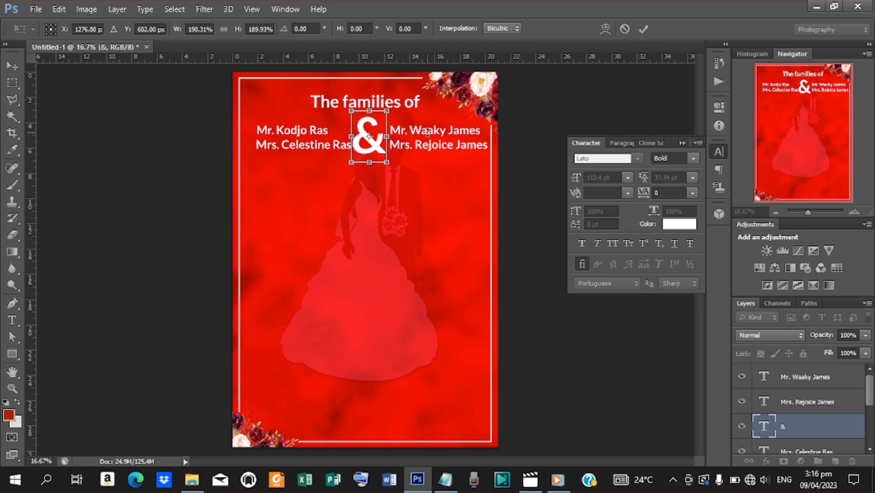
click(643, 29)
key(shift+Right)
key(shift+Right)
key(shift+Right)
key(shift+Right)
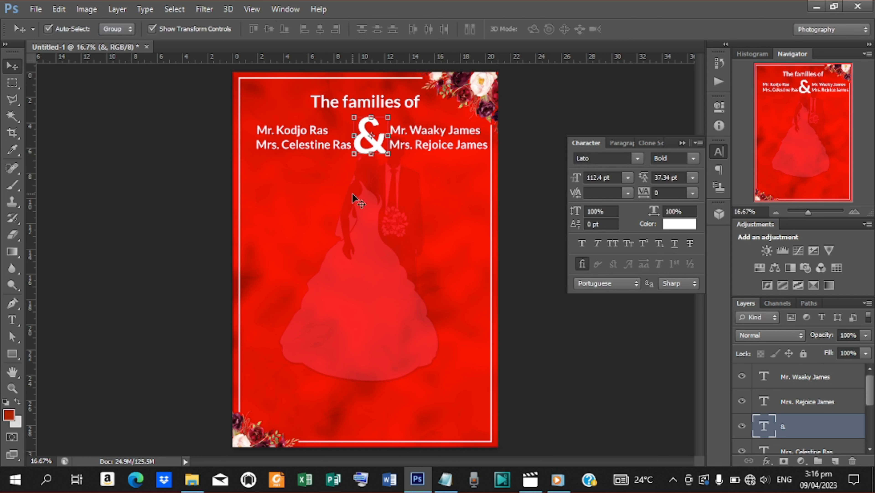
key(shift+Left)
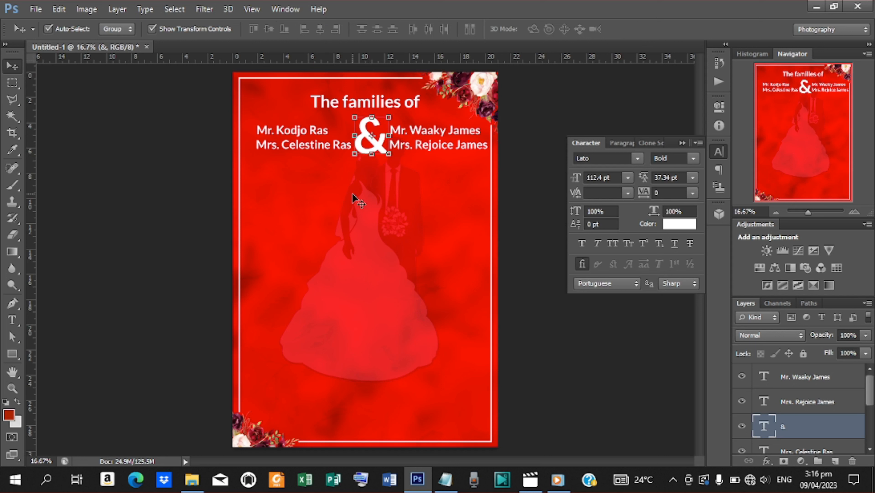
Step: Select both names and the ampersand and scale the block down to about 78%
click(829, 378)
drag(871, 386, 870, 424)
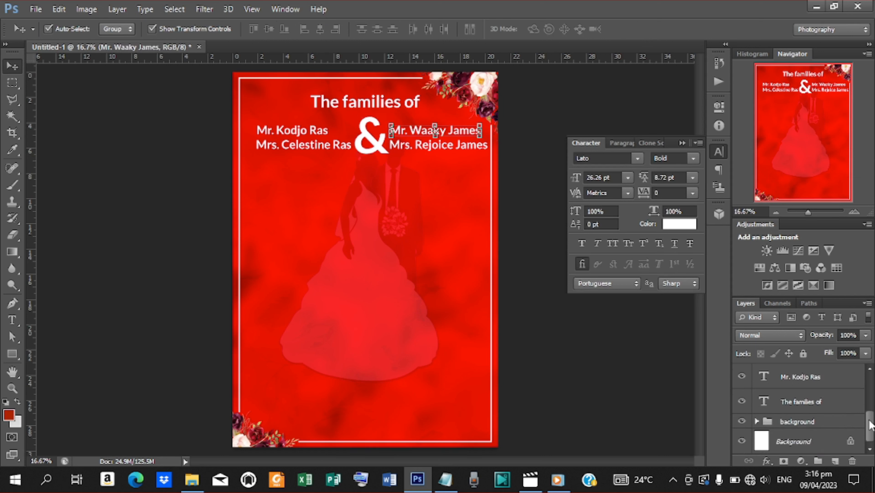
shift+click(816, 379)
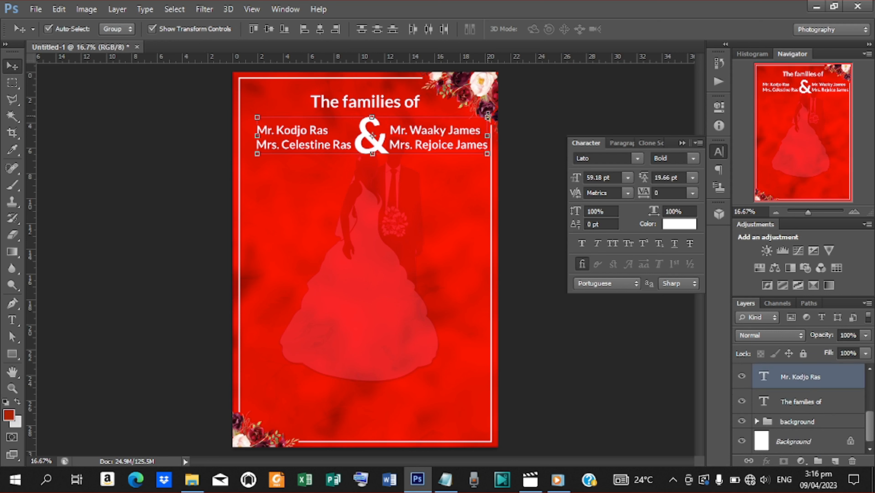
drag(488, 117, 464, 125)
click(643, 29)
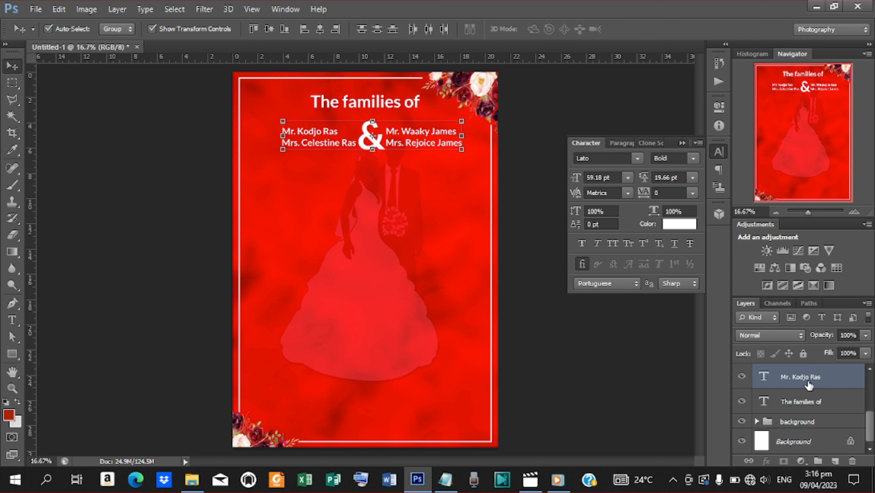
Step: Group the name and ampersand layers as 'Parents', then select the ampersand layer
drag(870, 426, 860, 400)
key(ctrl+g)
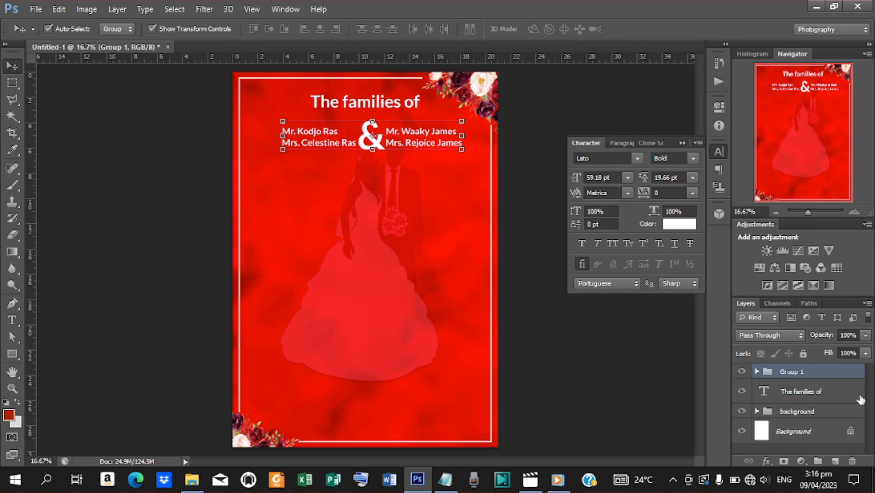
double_click(799, 372)
text(P)
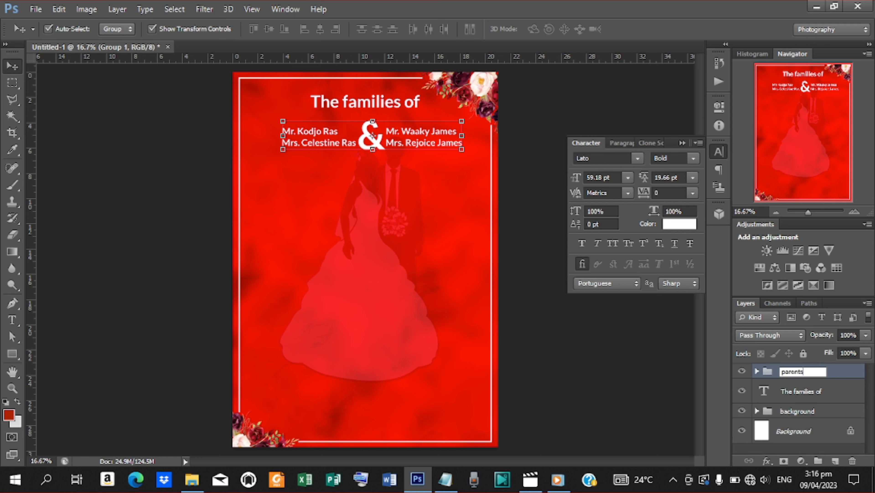
text(arents)
click(758, 371)
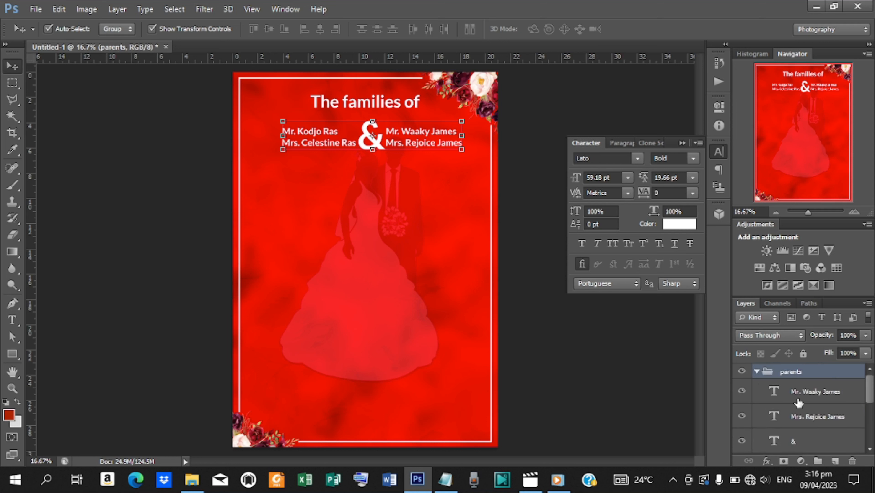
click(795, 442)
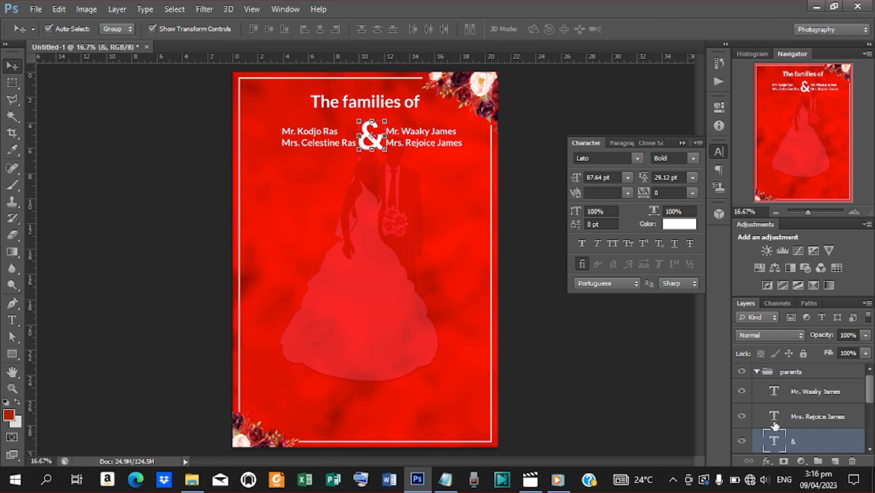
Step: Colour the ampersand gold with hex daa520
click(678, 225)
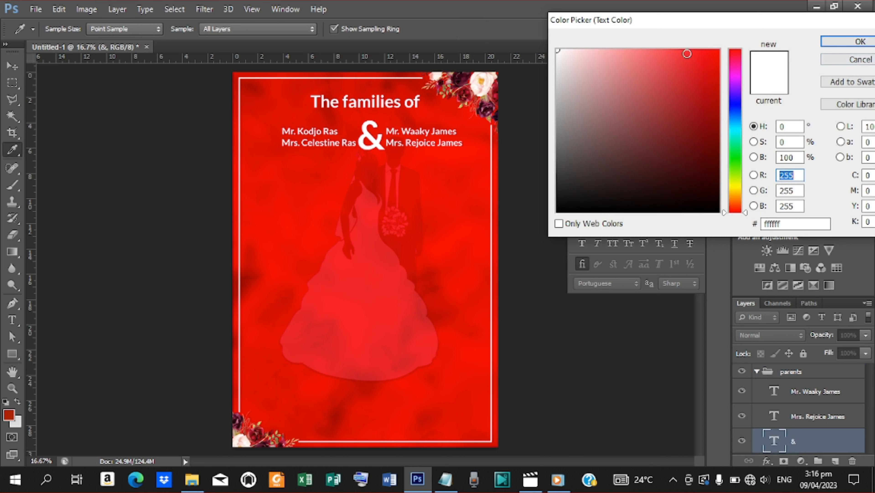
double_click(776, 224)
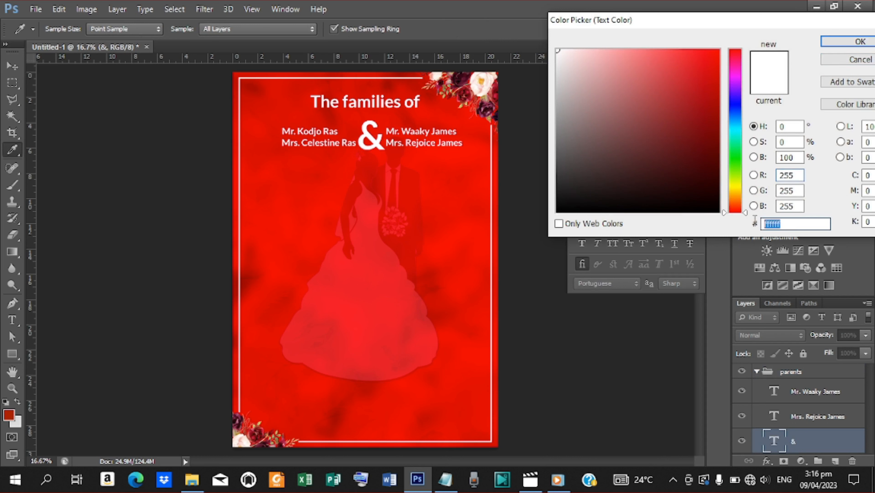
text(daa)
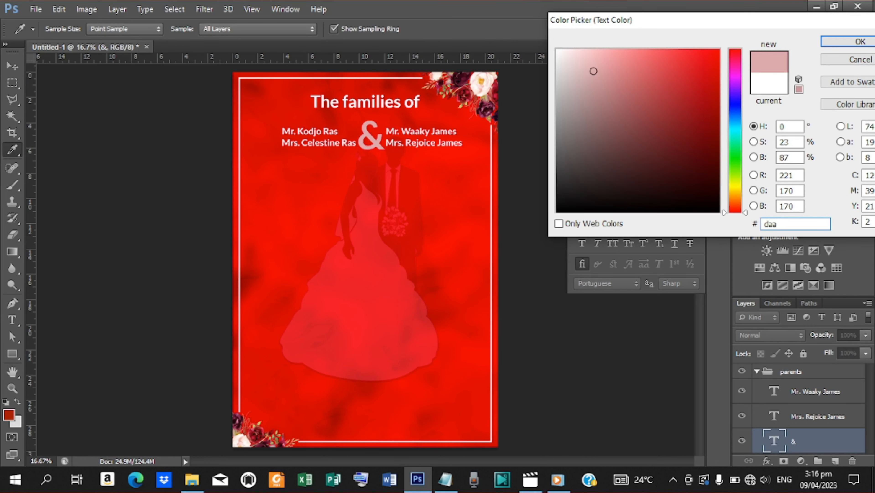
text(520)
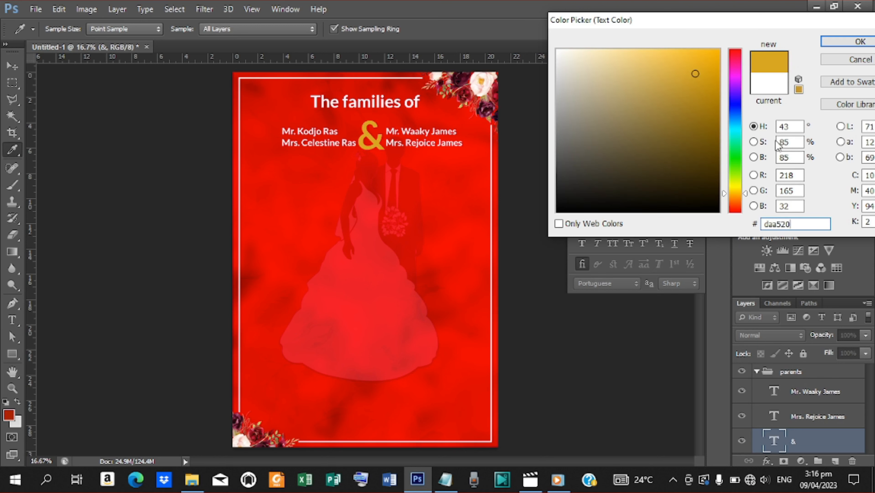
click(855, 41)
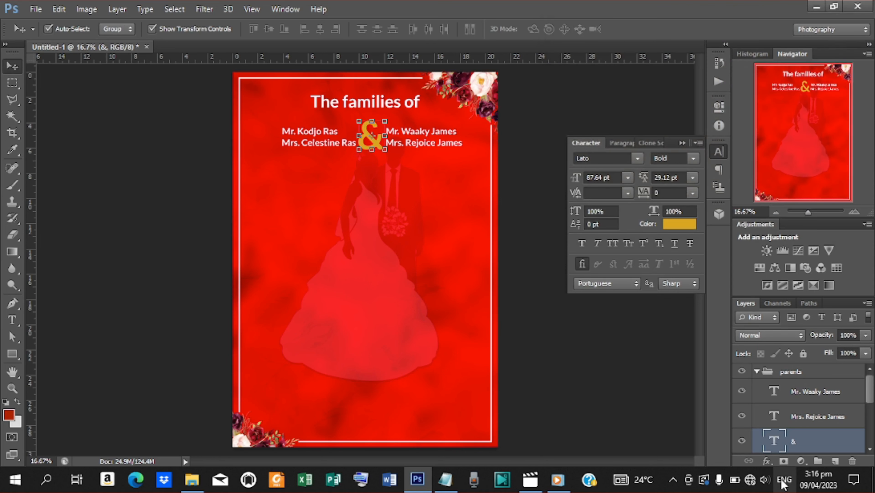
Step: Give the ampersand a drop shadow with 22% spread, 14 px distance, 10 px size and 90° angle
click(767, 461)
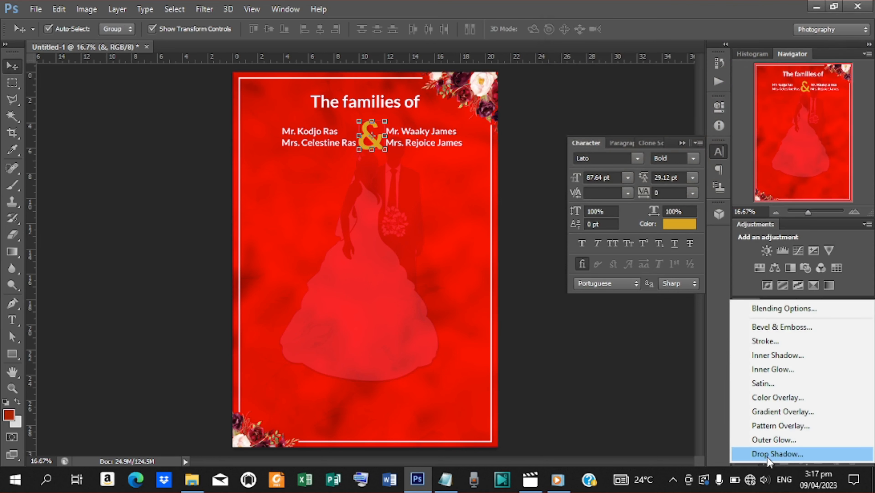
click(767, 457)
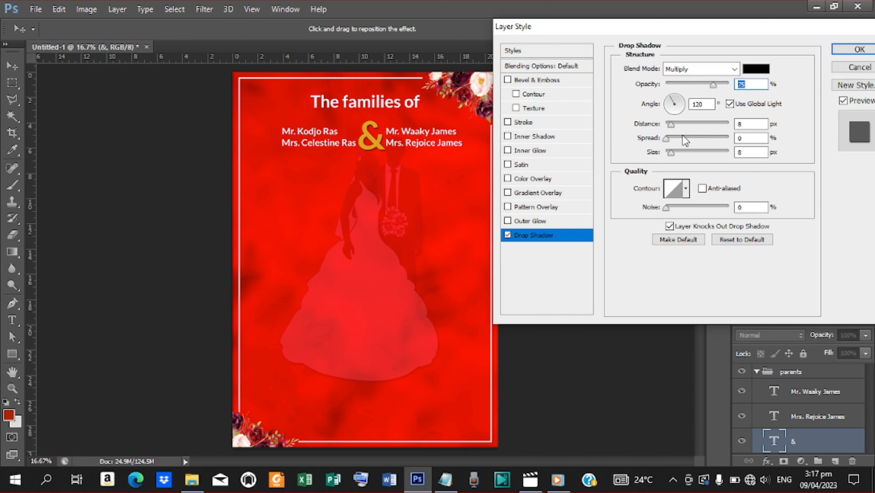
drag(667, 139, 675, 155)
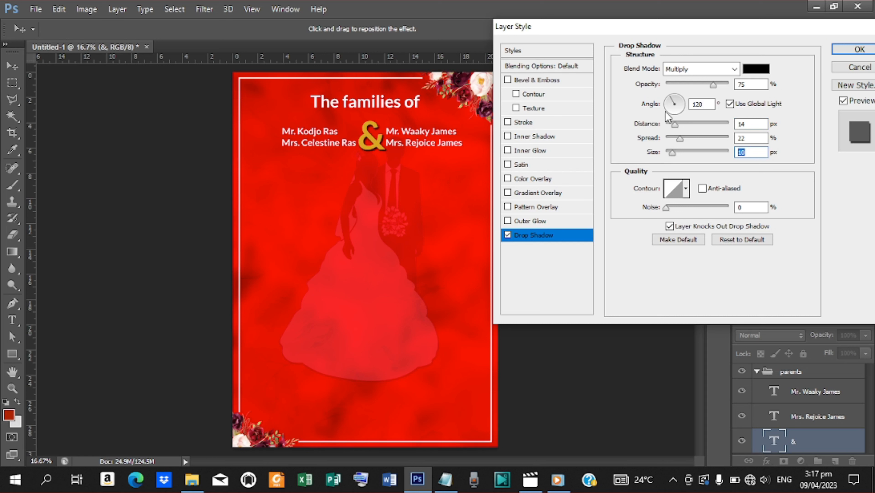
double_click(703, 104)
text(90)
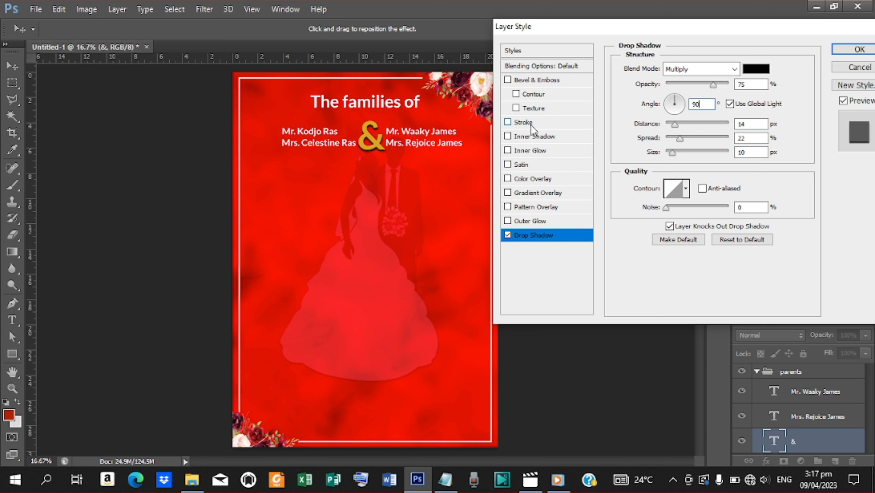
click(856, 50)
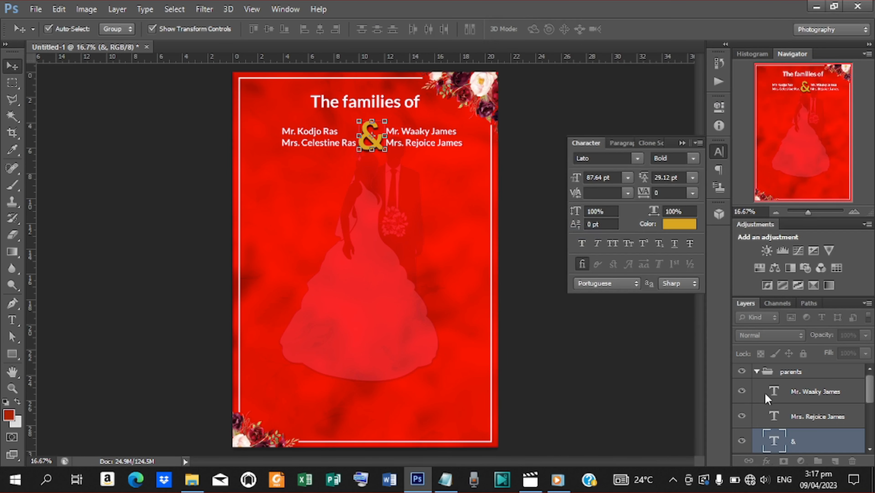
Step: Centre the parents group horizontally on the canvas and nudge it upward
click(758, 372)
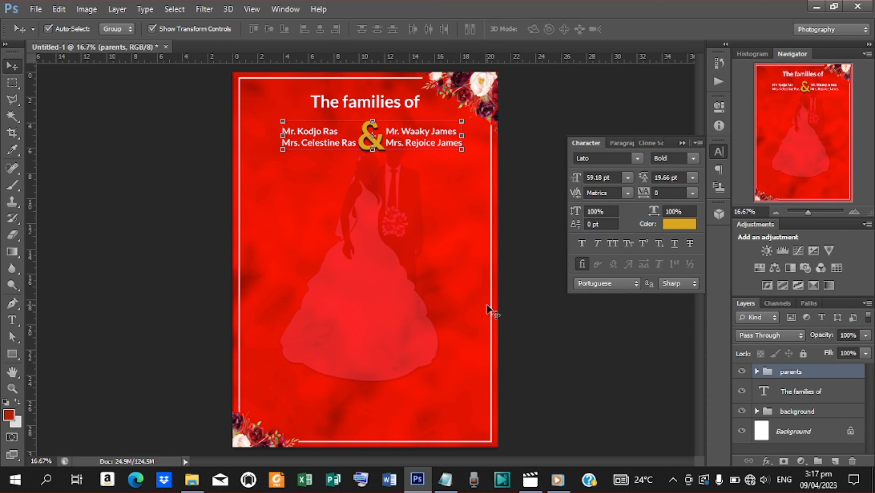
key(shift+Left)
key(shift+Left)
key(shift+Left)
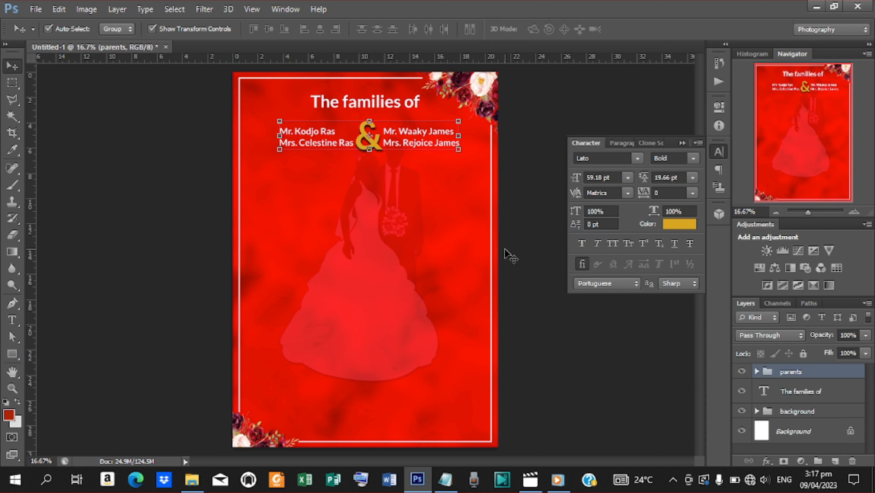
key(ctrl+a)
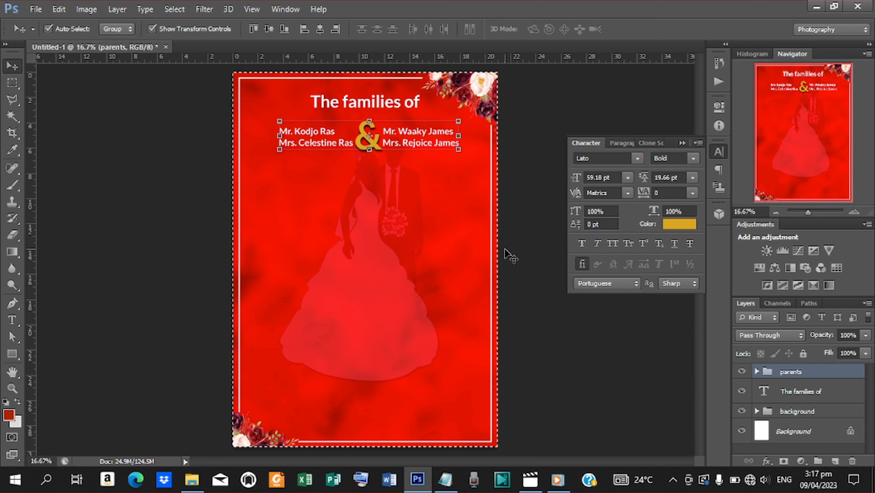
click(319, 29)
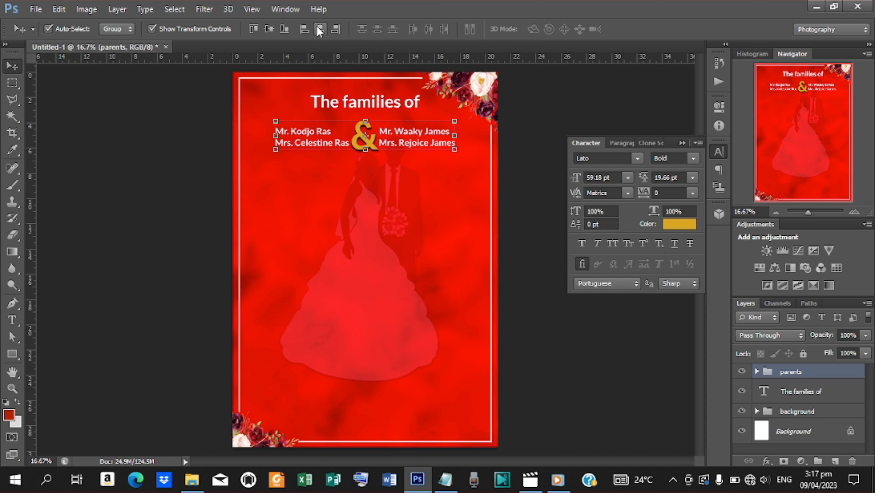
key(ctrl+d)
key(shift+Up)
key(shift+Up)
key(shift+Up)
key(shift+Up)
key(shift+Up)
key(shift+Up)
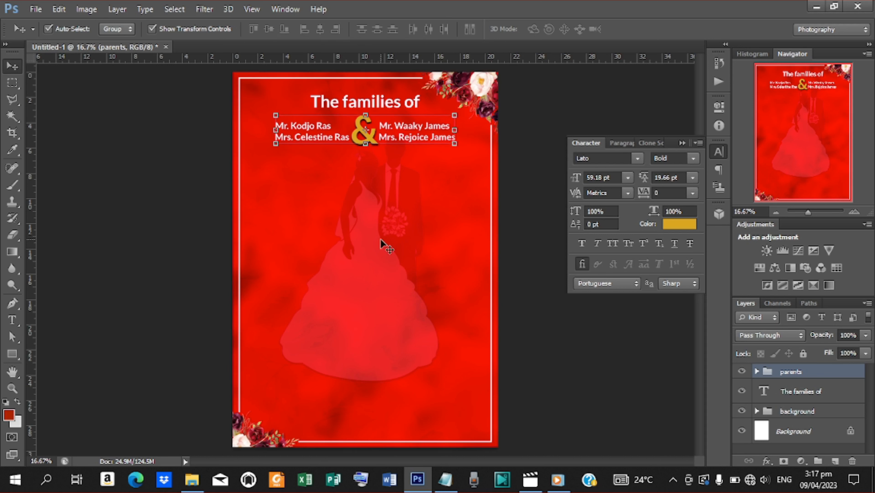
key(shift+Up)
key(shift+Up)
key(shift+Up)
key(shift+Up)
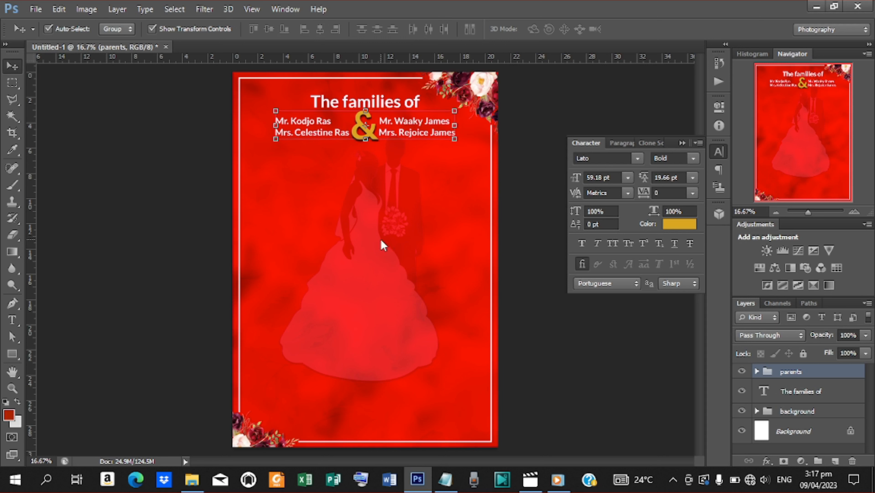
click(757, 371)
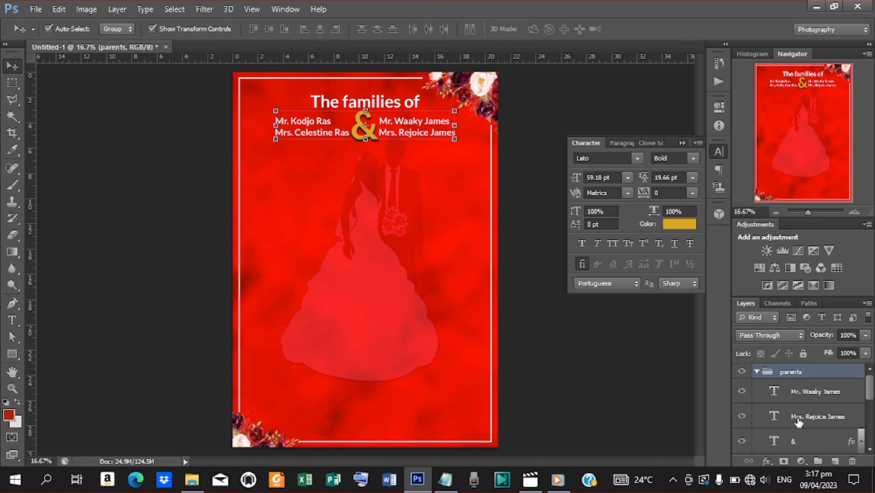
click(795, 442)
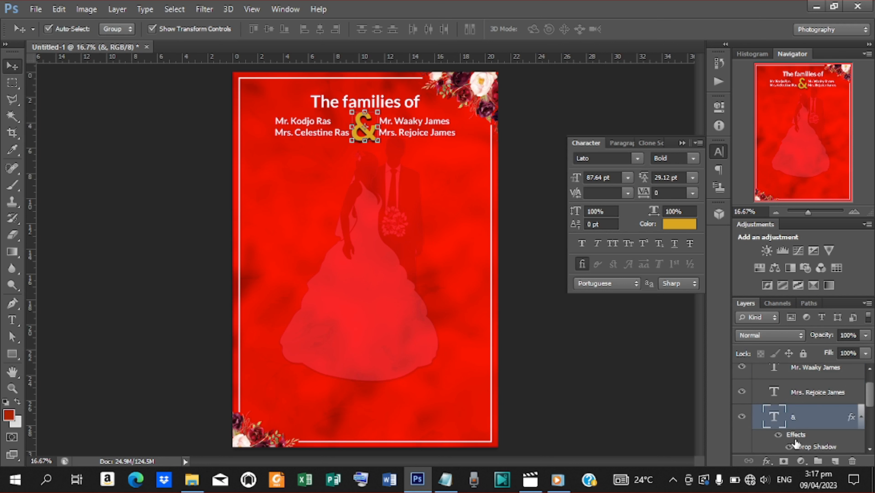
drag(872, 392, 872, 386)
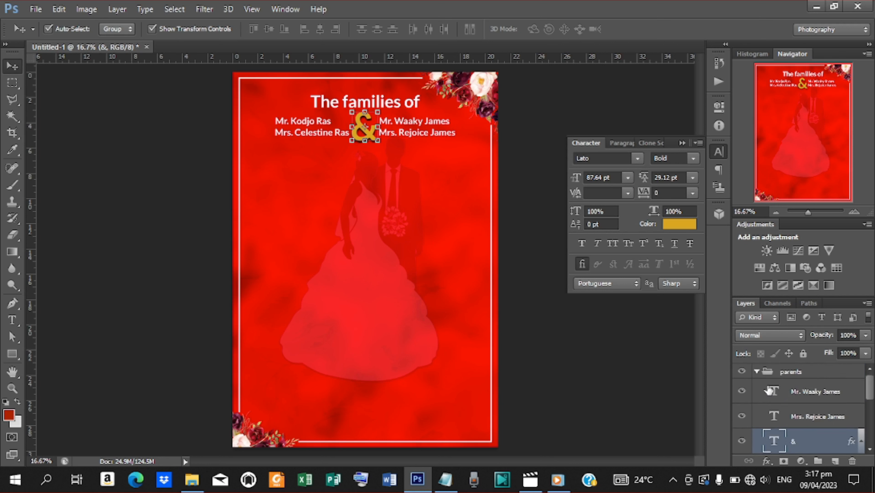
click(757, 372)
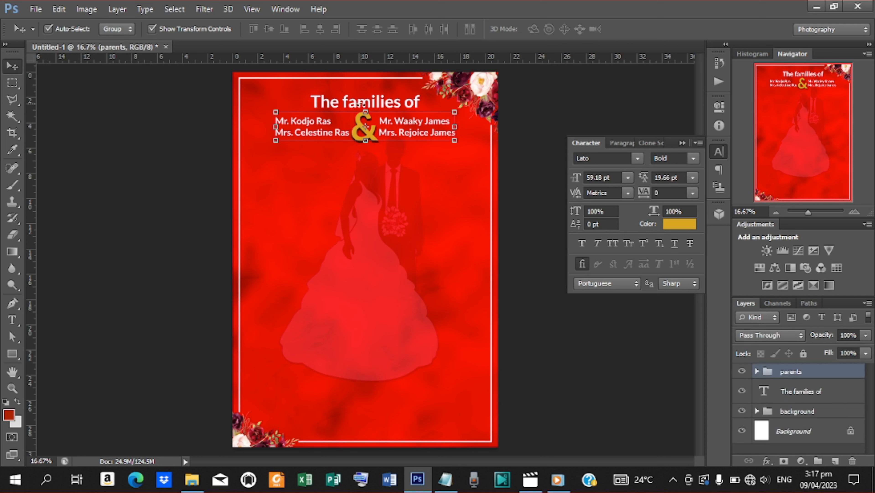
Step: Duplicate 'The families of' title below the names and highlight its words
click(383, 106)
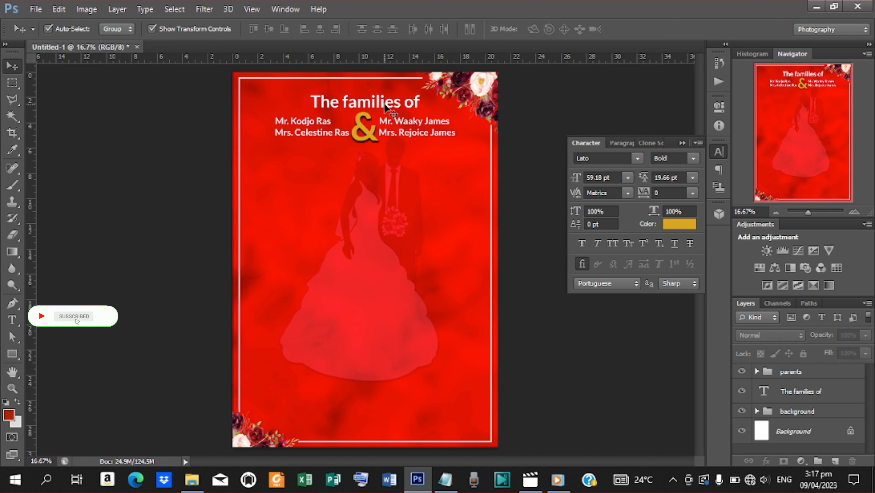
drag(385, 105, 338, 179)
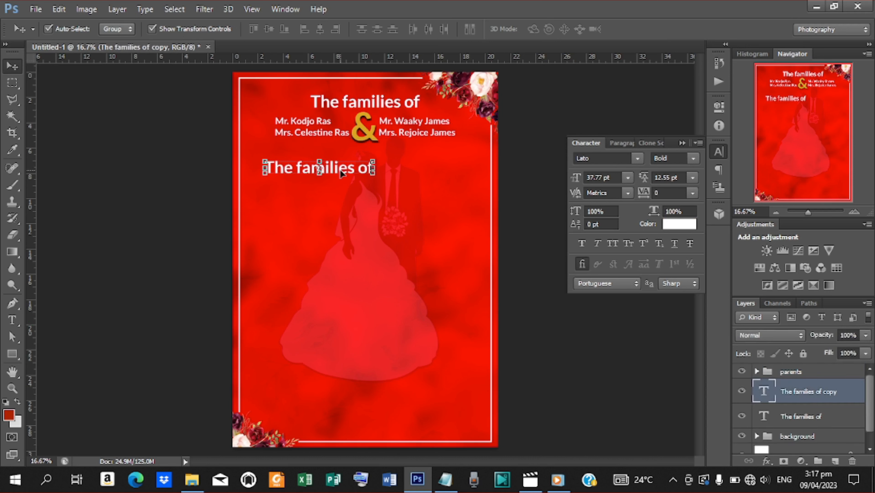
key(t)
drag(265, 168, 373, 169)
Step: Copy 'Request the pleasure of your company' from the wedding notes
click(445, 479)
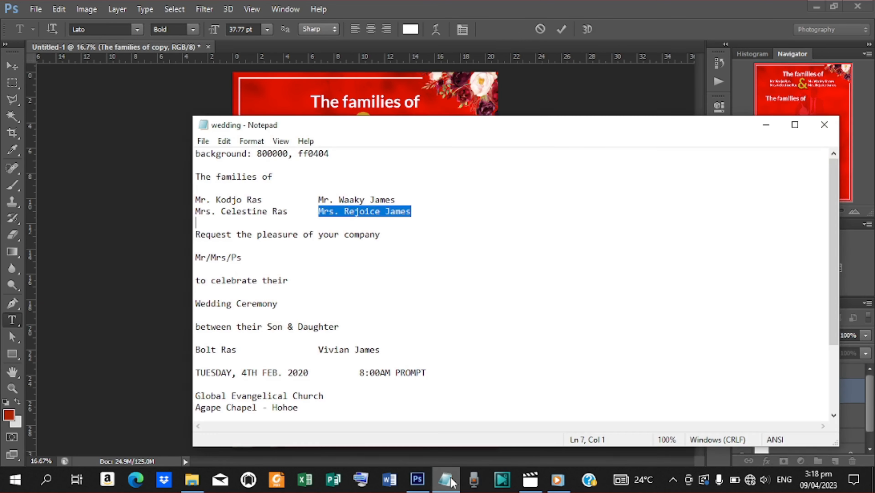
drag(196, 236, 388, 233)
key(ctrl+c)
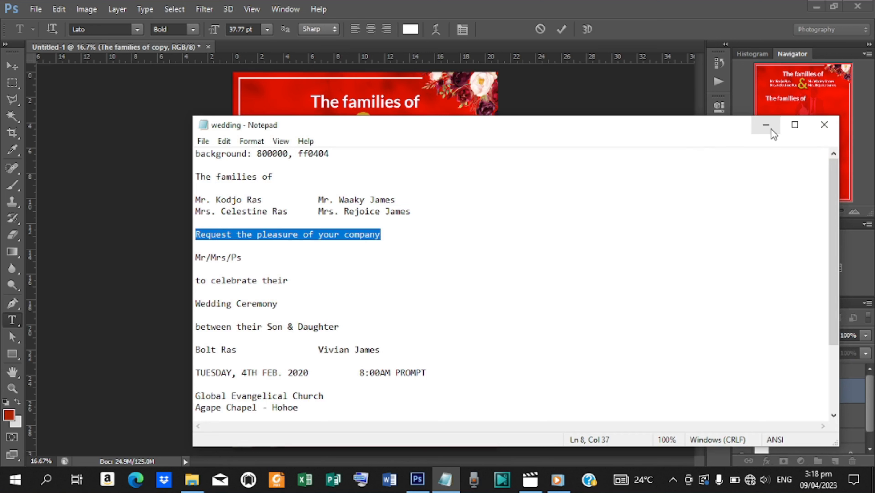
click(766, 124)
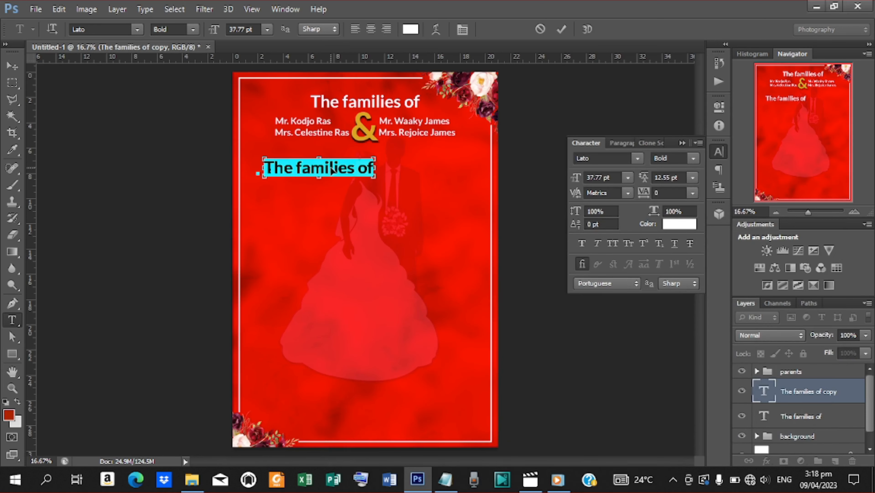
Step: Replace the copied title with 'Request the pleasure of your company' and shrink it to 24.41 pt
key(ctrl+v)
click(563, 30)
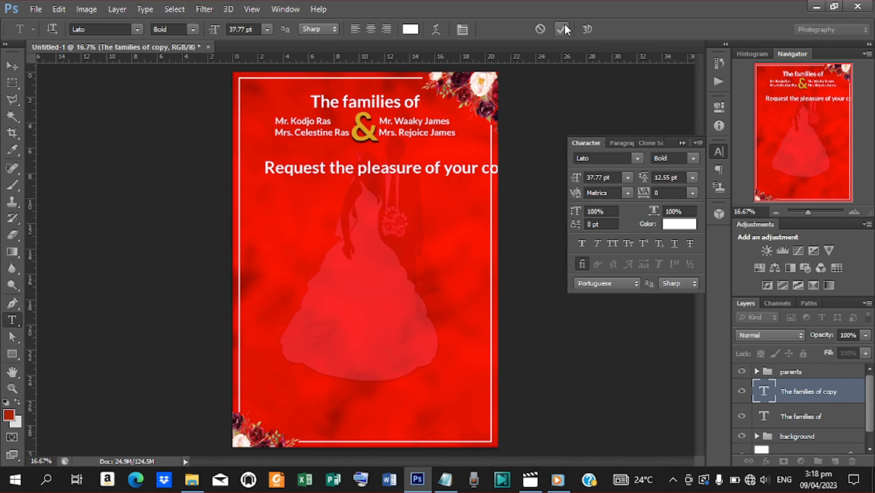
click(8, 68)
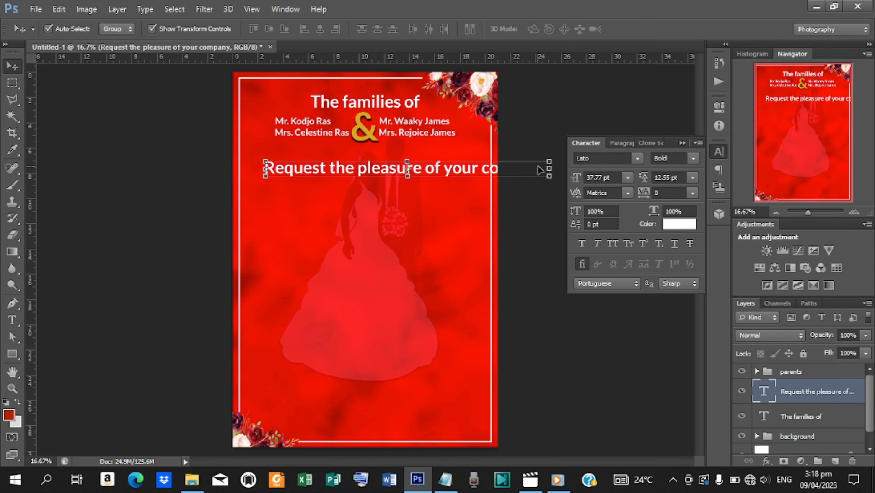
drag(552, 161, 431, 162)
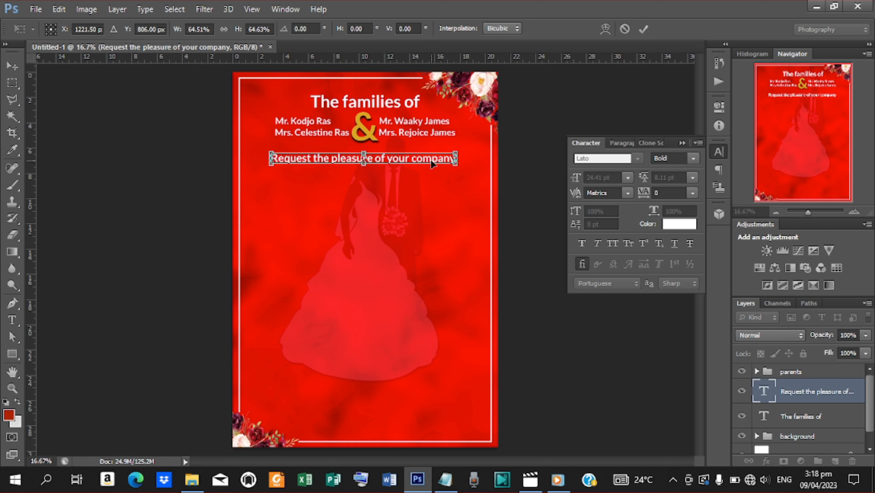
click(643, 28)
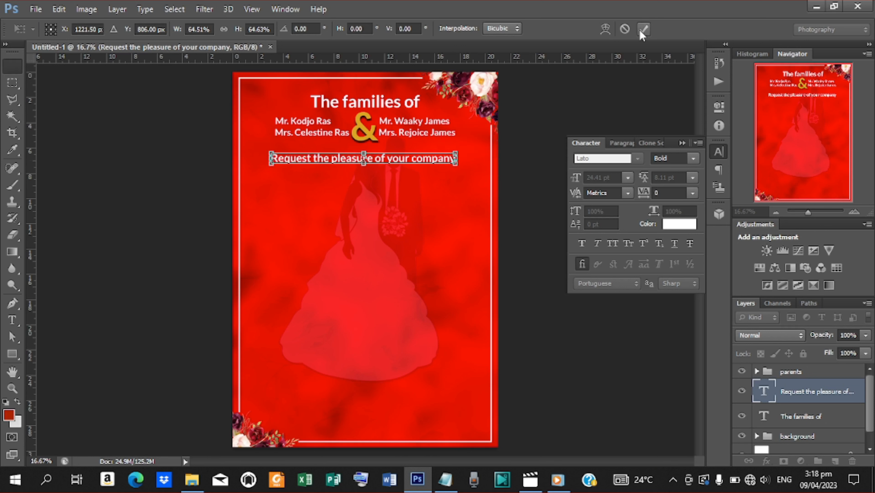
Step: Centre the request line horizontally on the canvas
key(ctrl+a)
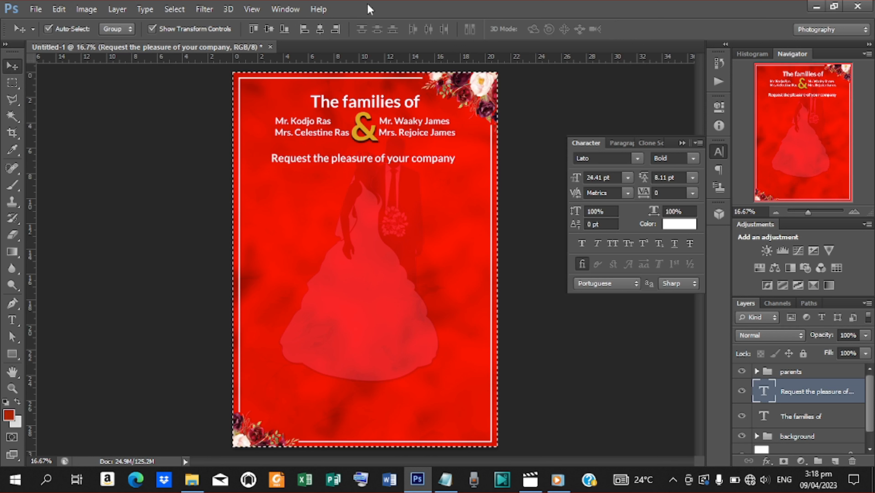
click(321, 28)
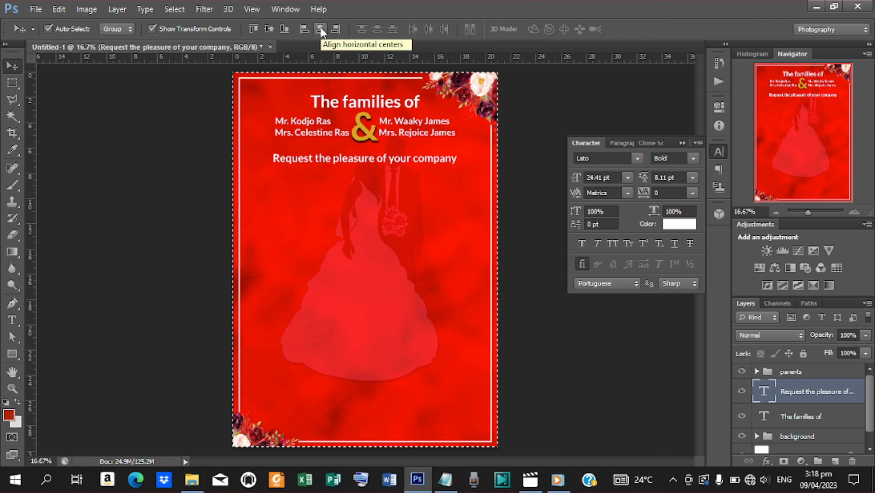
key(ctrl+d)
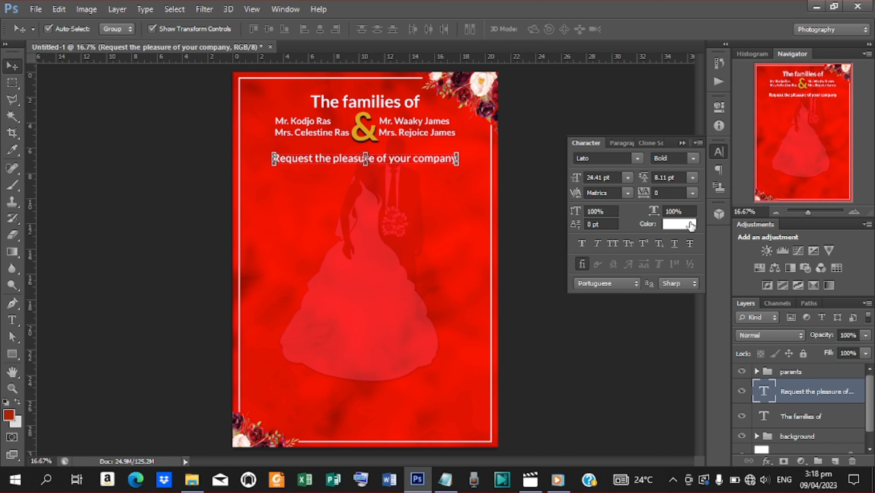
Step: Move the request text above the parents group and draw a red rectangle band around it
click(12, 354)
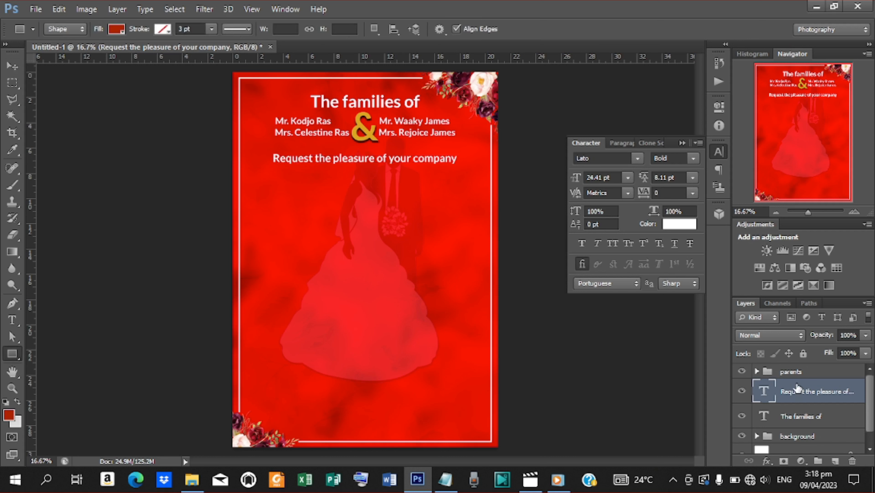
drag(796, 391, 791, 370)
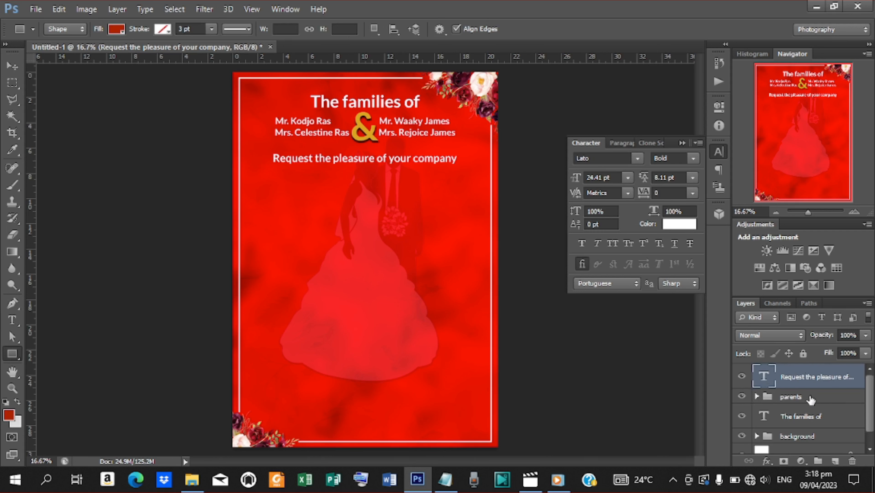
click(810, 399)
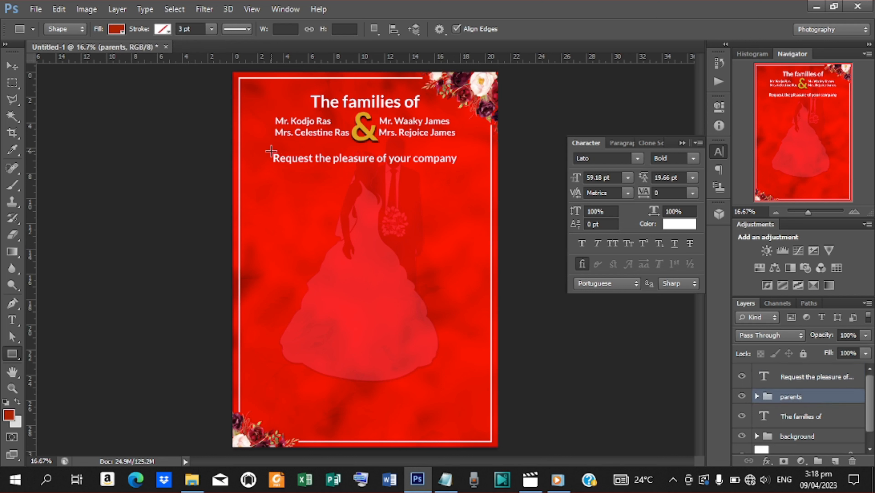
drag(271, 151, 459, 165)
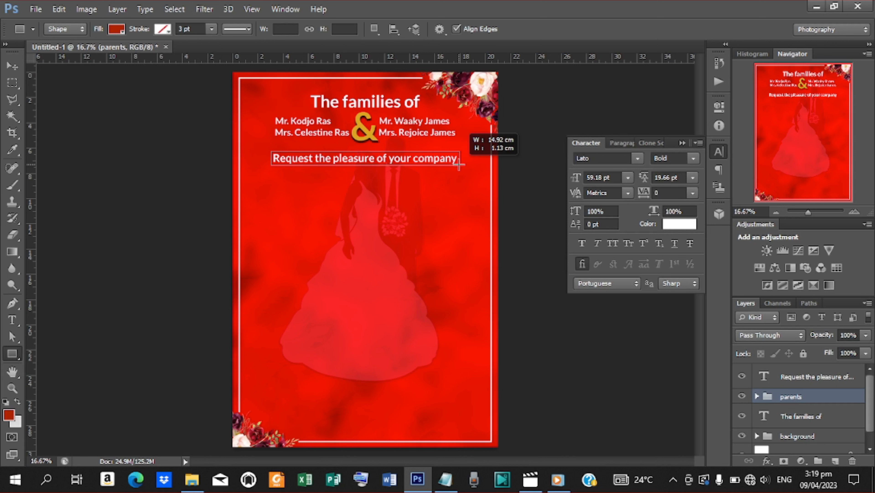
drag(459, 165, 460, 164)
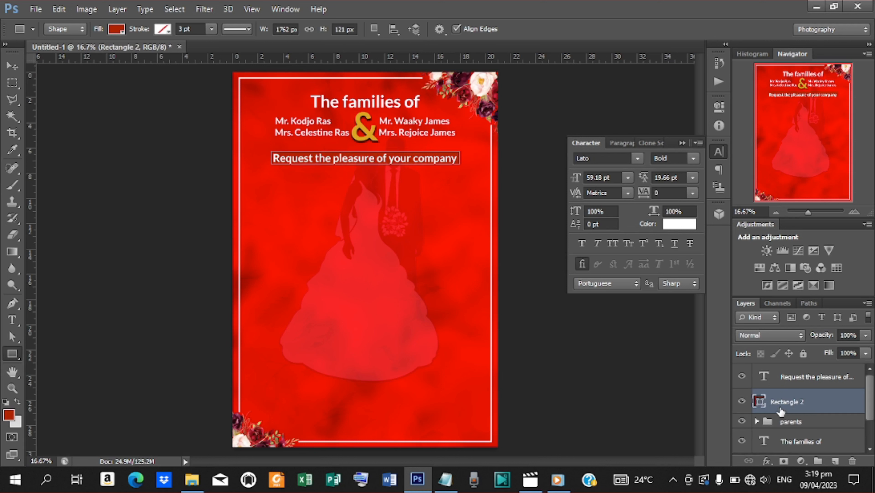
Step: Centre the request text vertically on the rectangle and reselect the request line layer
ctrl+click(774, 372)
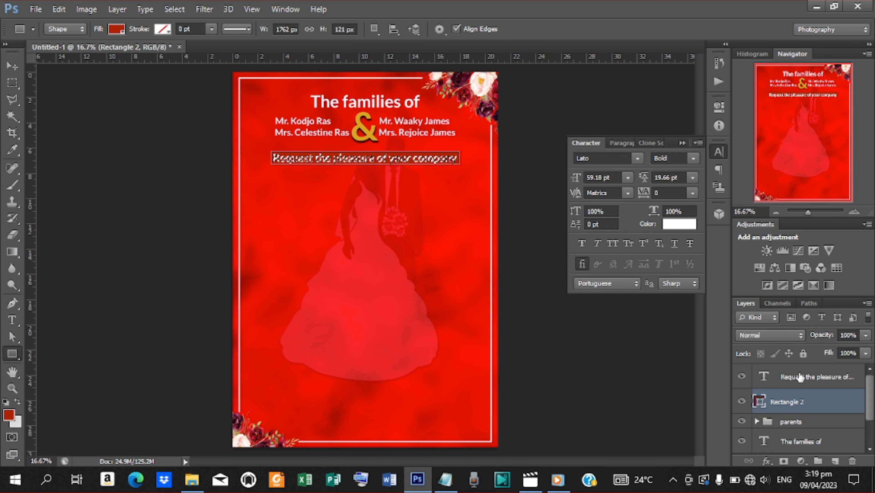
shift+click(801, 376)
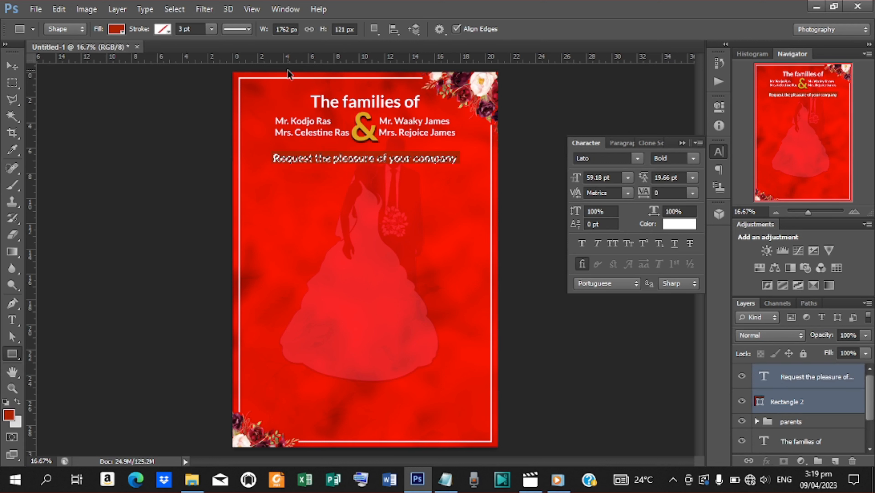
key(ctrl+d)
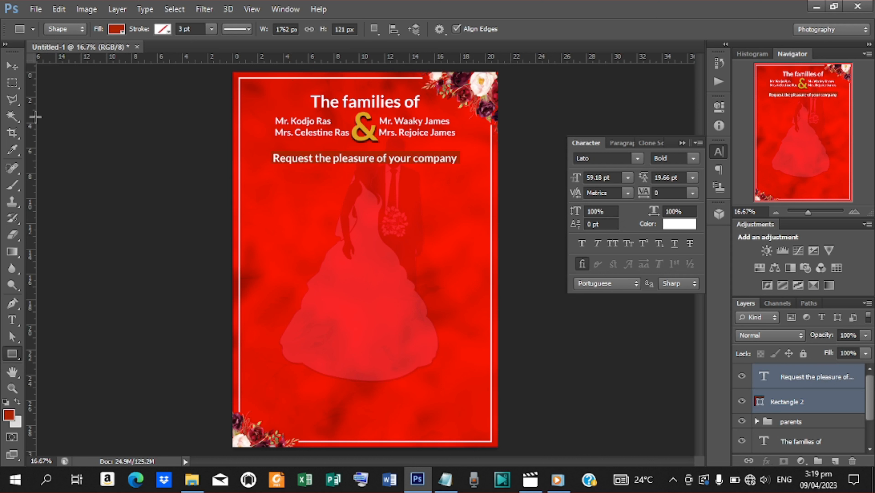
click(13, 66)
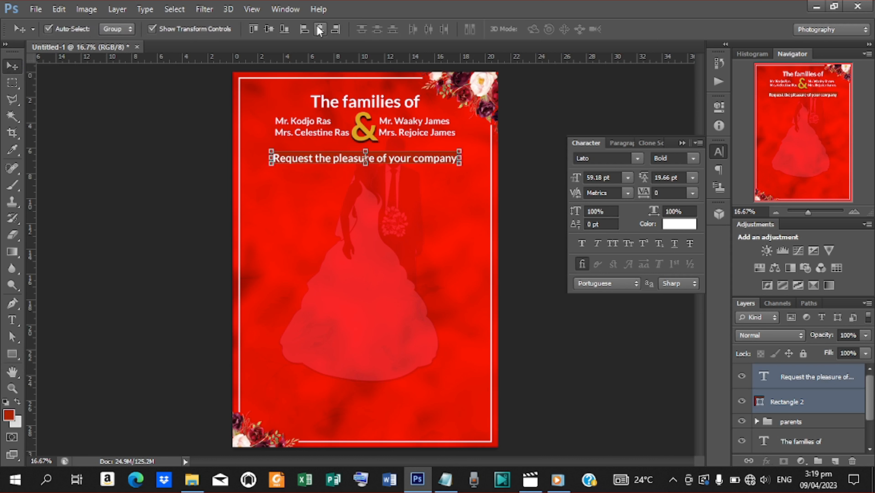
click(274, 31)
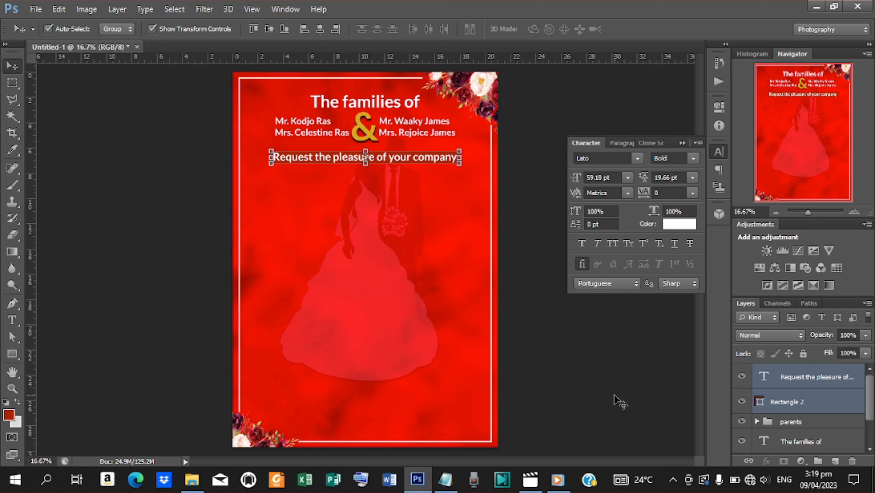
click(618, 401)
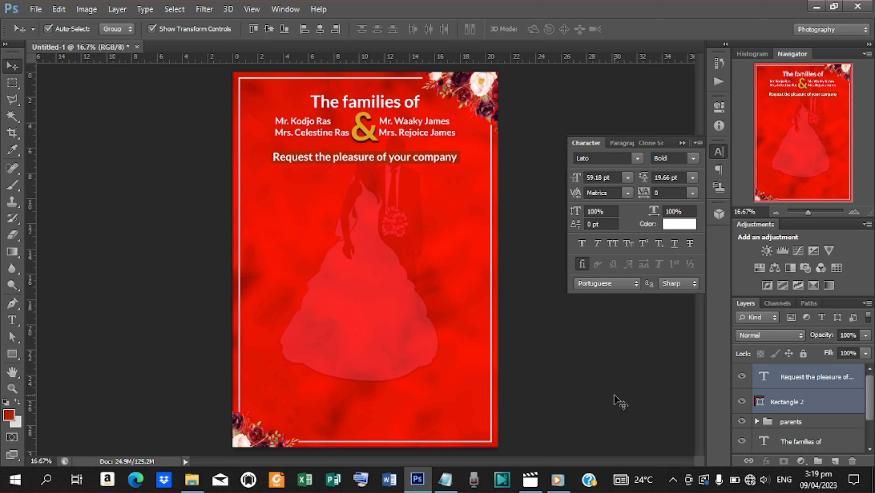
click(392, 160)
click(569, 334)
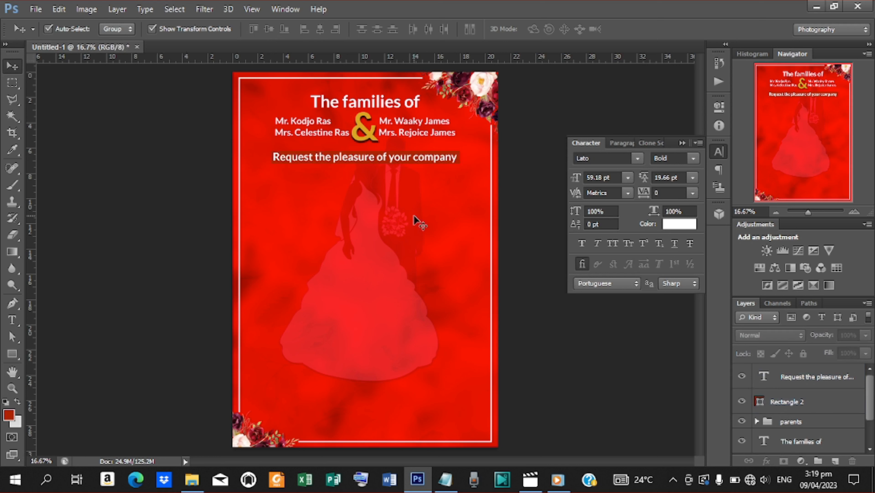
click(364, 159)
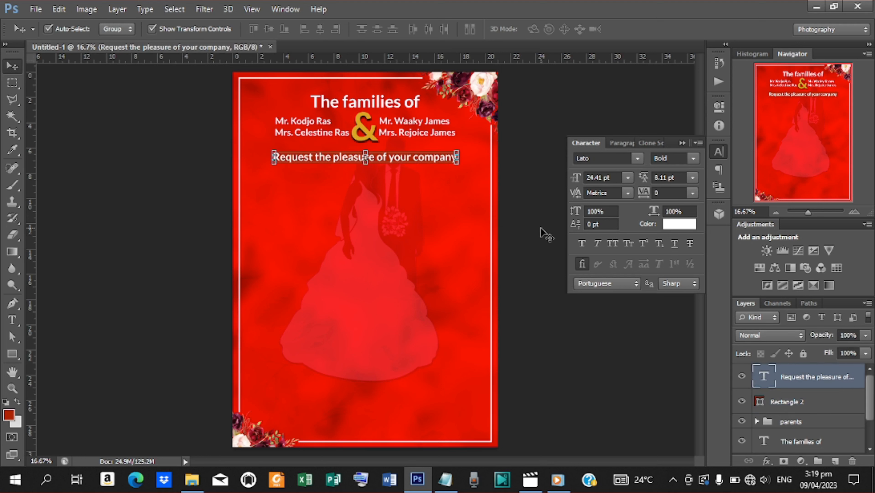
Step: Duplicate the request line, move the copy lower, and select all its text
key(ctrl+j)
drag(414, 161, 408, 193)
key(t)
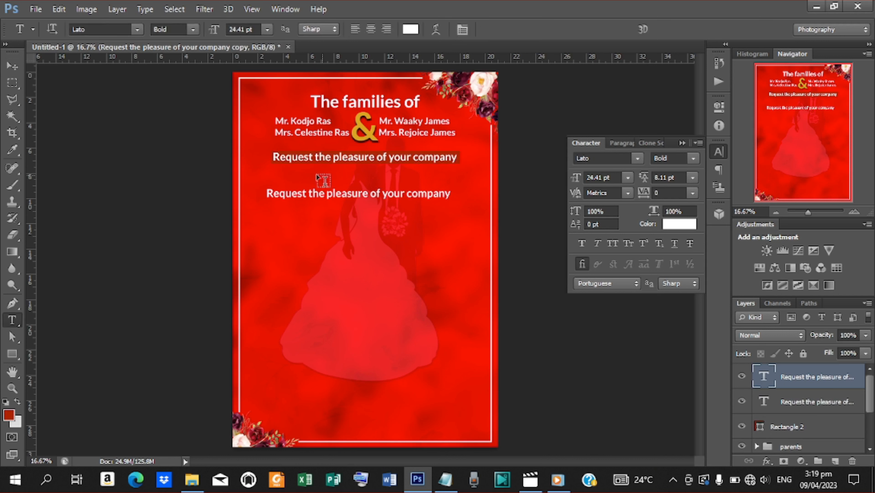
click(268, 192)
drag(268, 192, 516, 202)
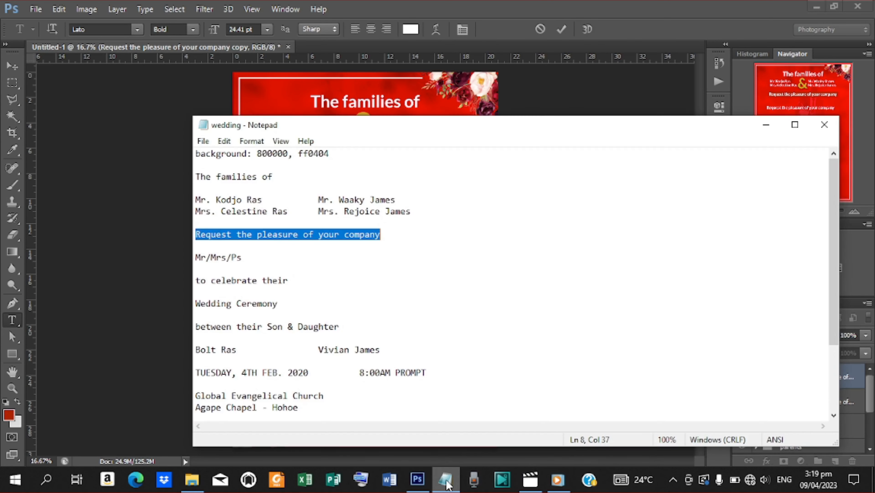
Step: Copy 'Mr/Mrs/Ps' from the wedding notes
click(446, 479)
drag(245, 257, 196, 257)
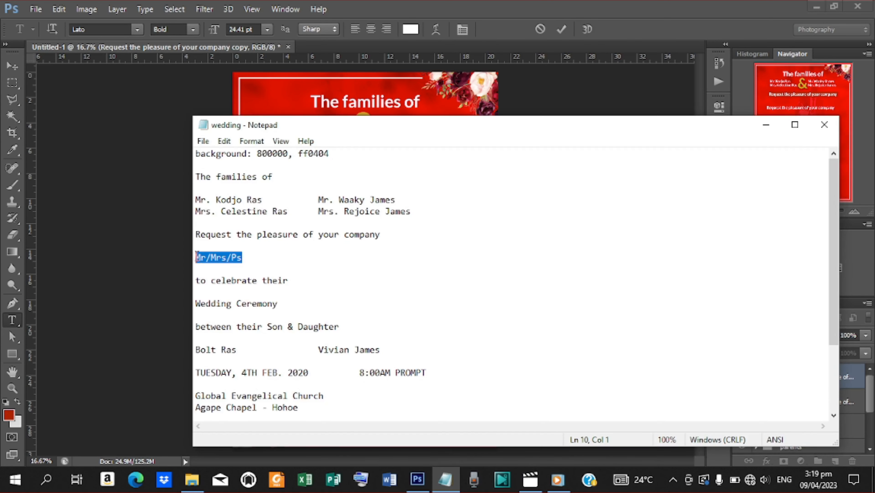
right_click(206, 257)
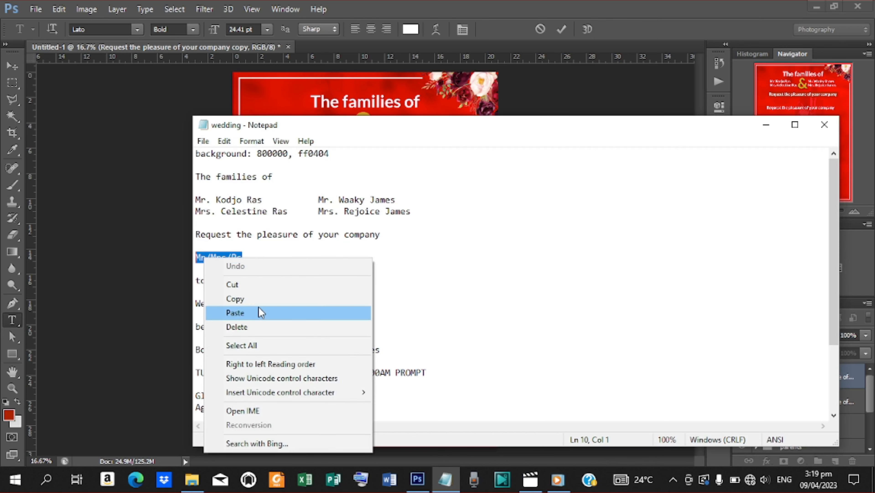
click(259, 298)
click(767, 125)
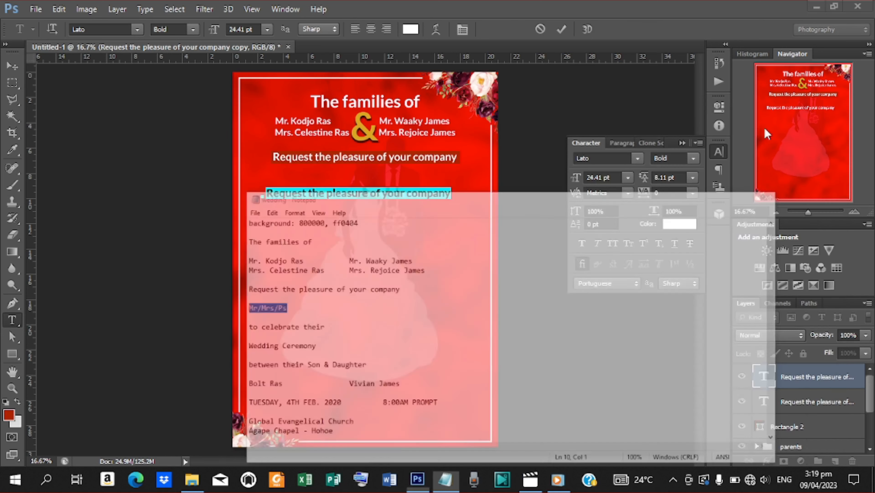
Step: Replace the lower line with 'Mr/Mrs/Ps' and position it under the request line
key(ctrl+v)
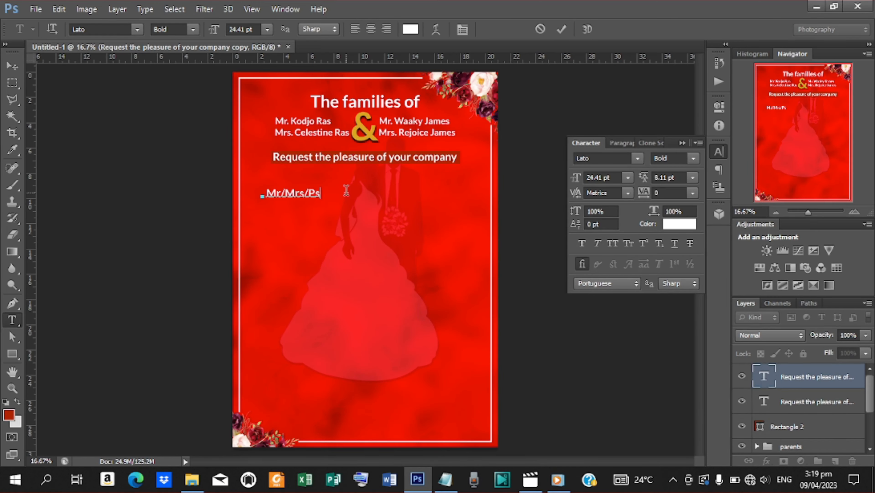
click(561, 29)
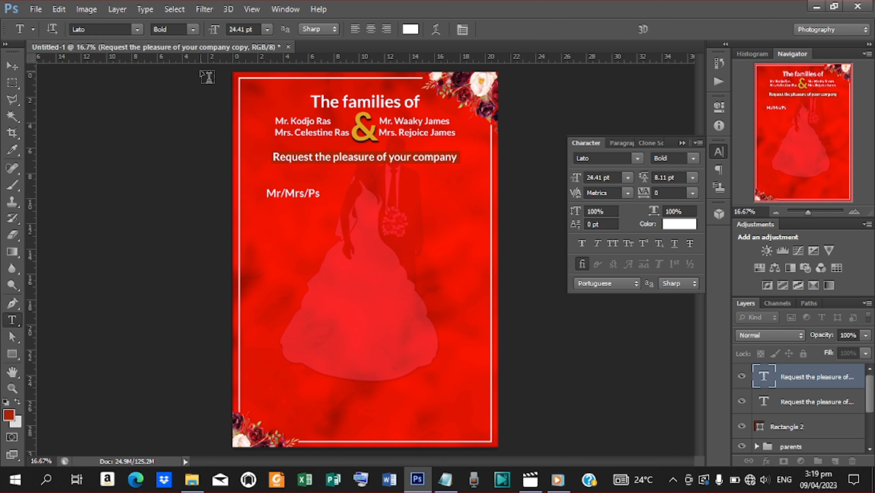
click(8, 66)
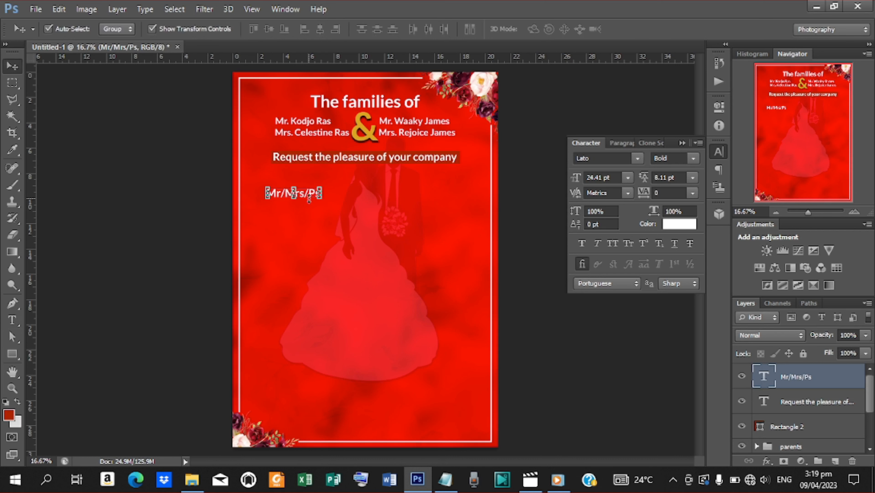
mouse_move(308, 191)
mouse_down()
mouse_move(296, 181)
mouse_move(316, 192)
mouse_up()
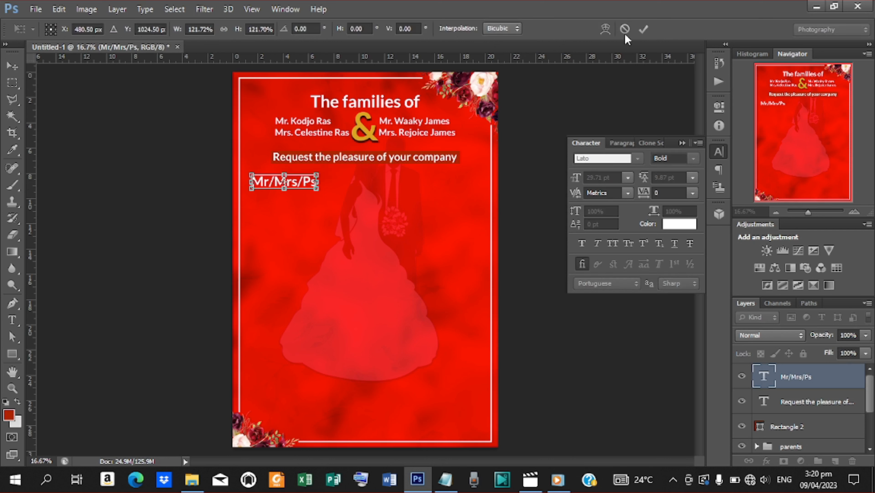
click(645, 29)
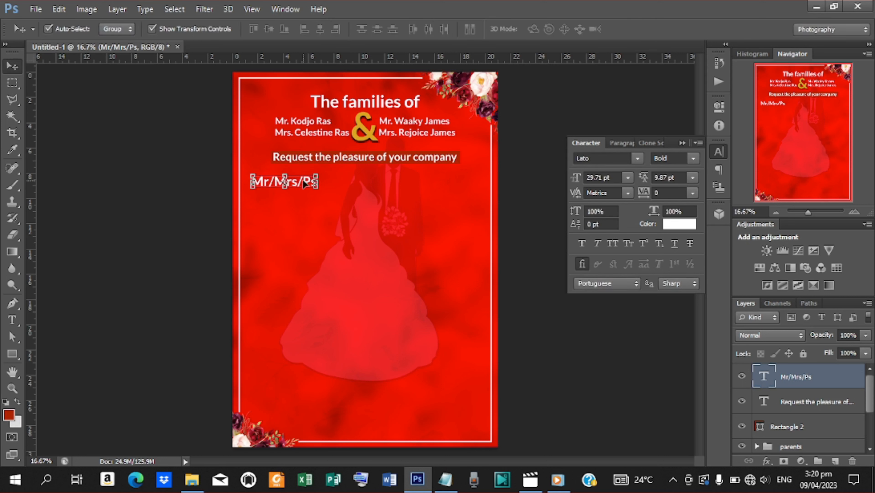
Step: Append a dotted line '_______.....' after 'Mr/Mrs/Ps'
key(t)
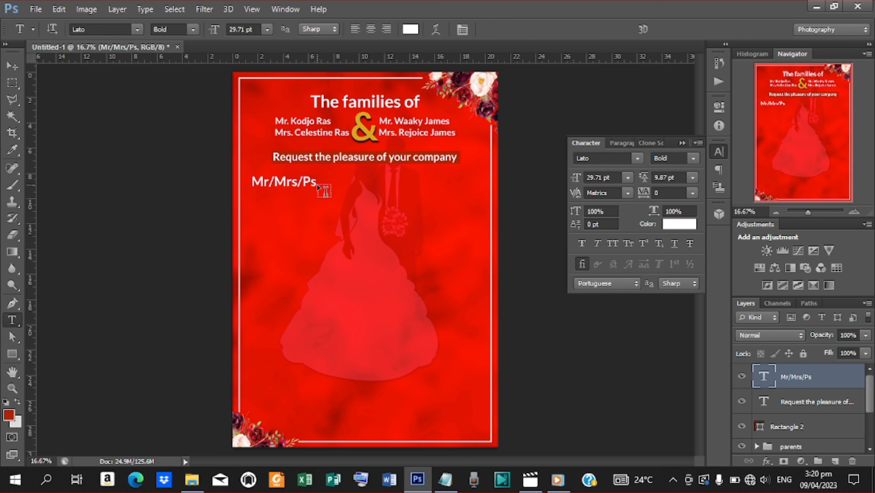
click(314, 181)
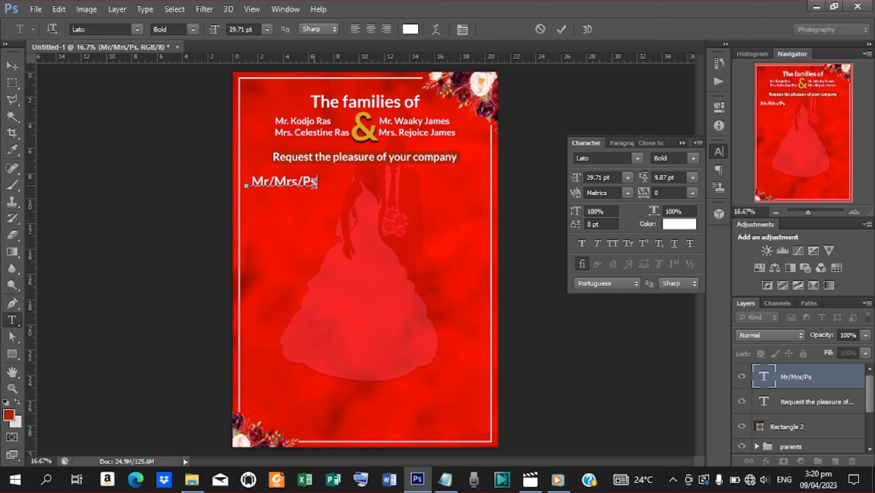
key(ctrl+a)
key(BackSpace)
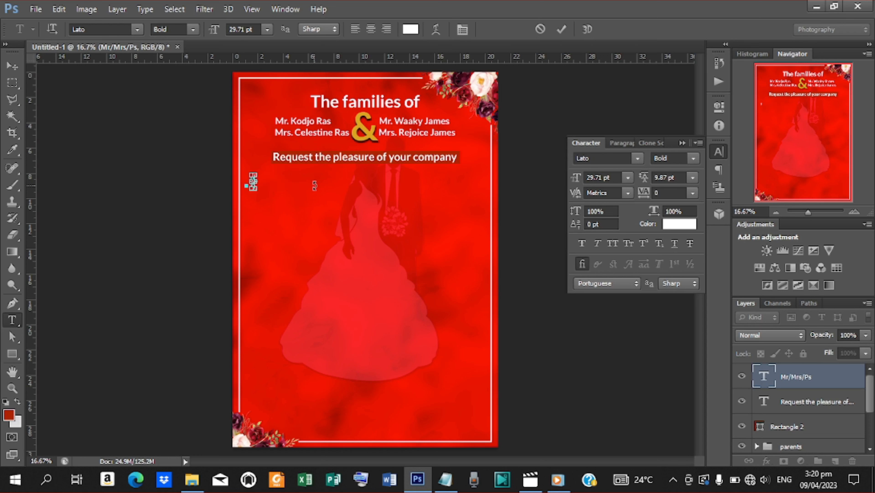
key(ctrl+z)
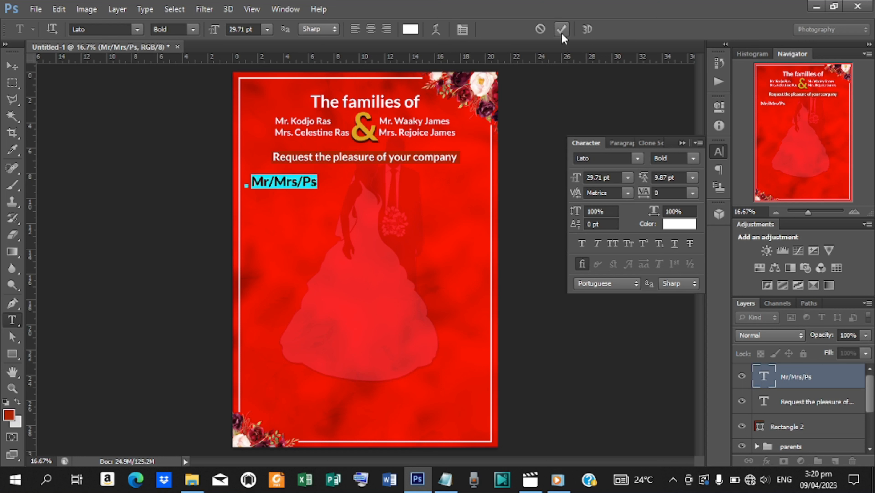
click(562, 29)
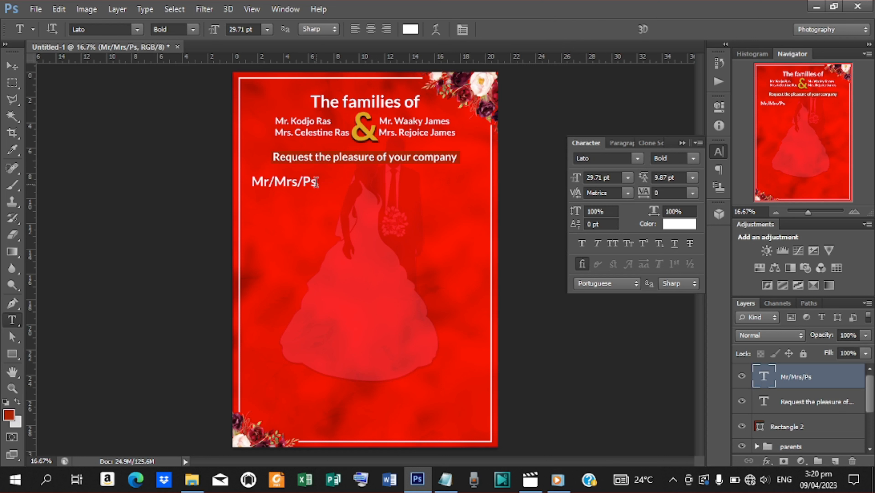
click(316, 182)
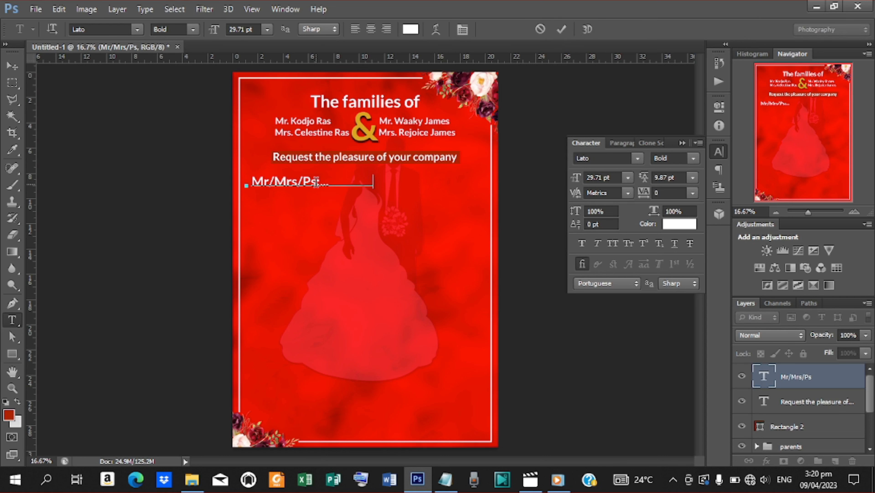
text(_______)
text(.........................................................)
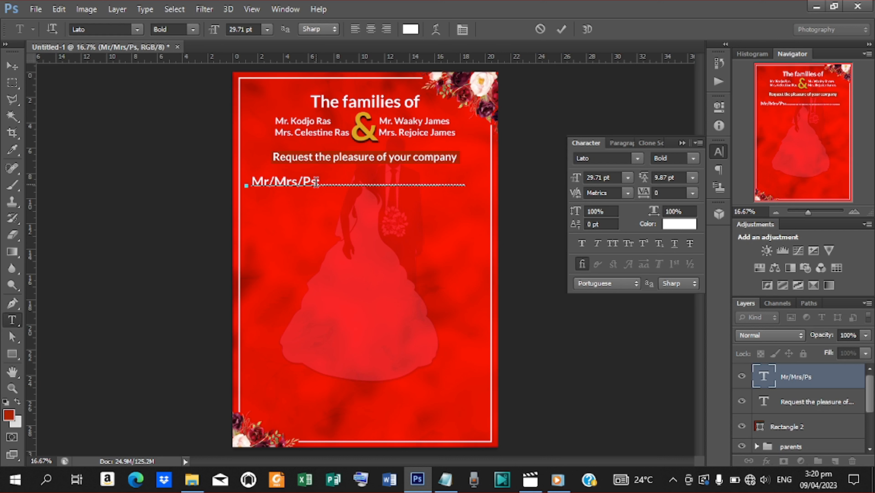
click(561, 29)
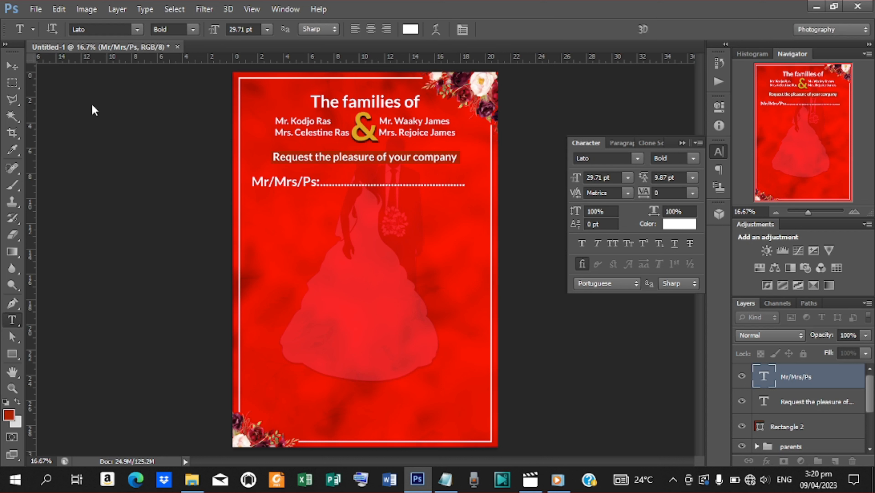
Step: Shrink the Mr/Mrs/Ps line to about 86% (25.57 pt) and nudge it left
click(12, 66)
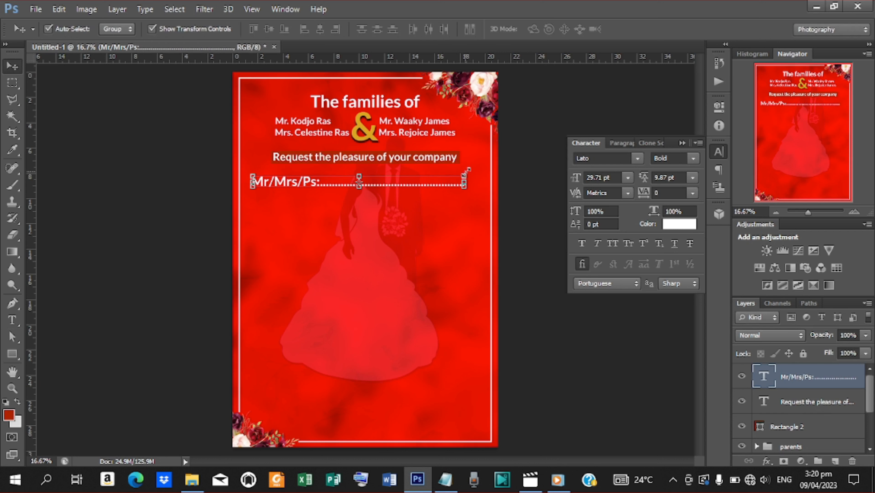
drag(465, 186, 441, 179)
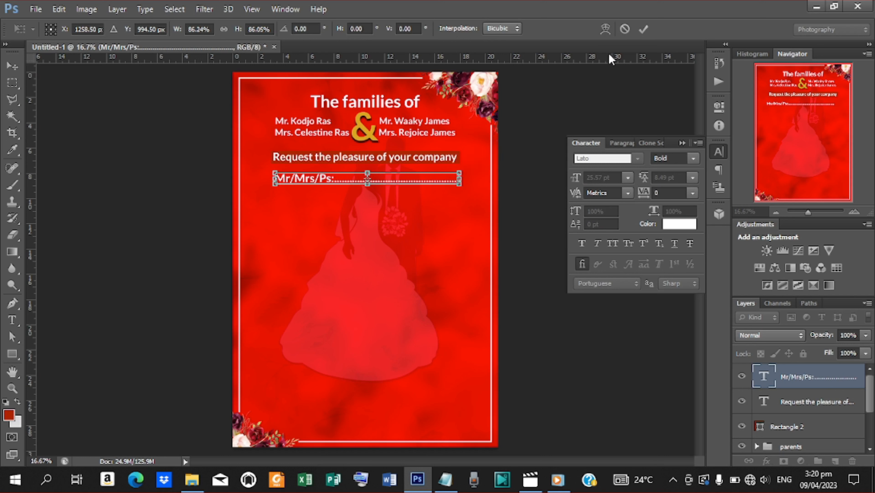
click(644, 29)
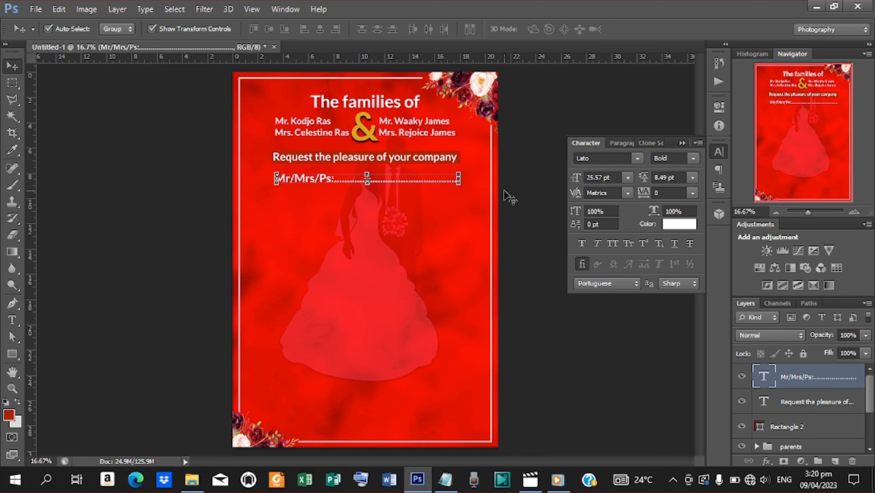
key(shift+Left)
key(shift+Left)
key(shift+Left)
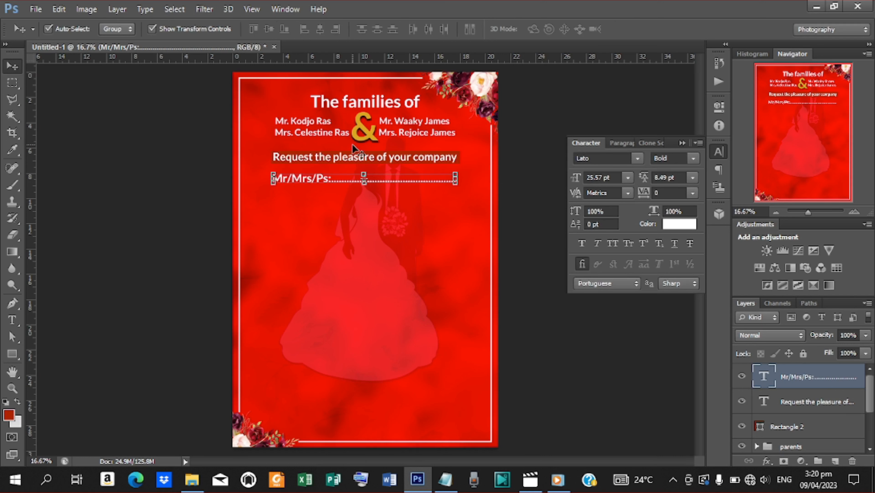
Step: Duplicate the Mr/Mrs/Ps line lower down and copy 'to celebrate their' from the notes
drag(365, 179, 375, 209)
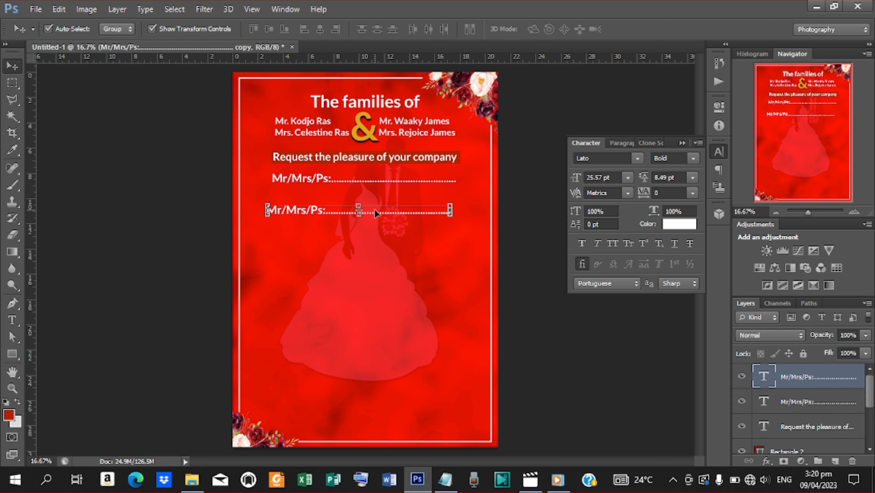
key(t)
drag(269, 208, 531, 198)
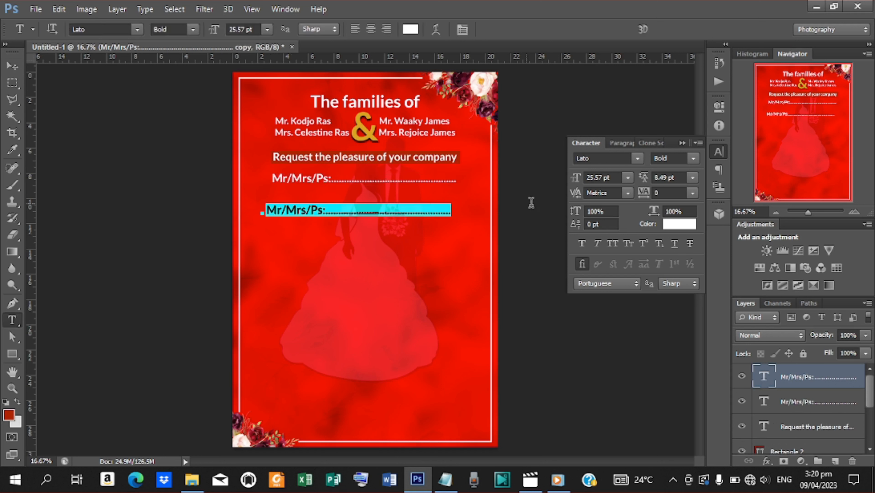
click(446, 479)
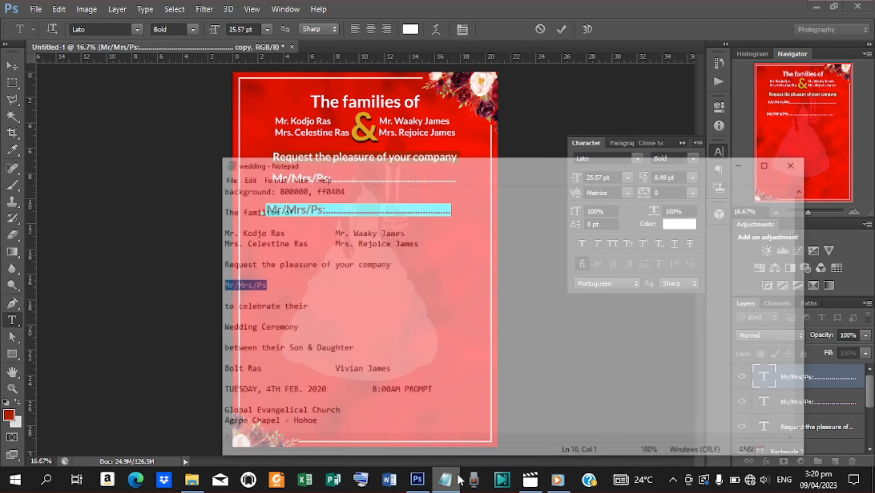
drag(289, 280, 196, 280)
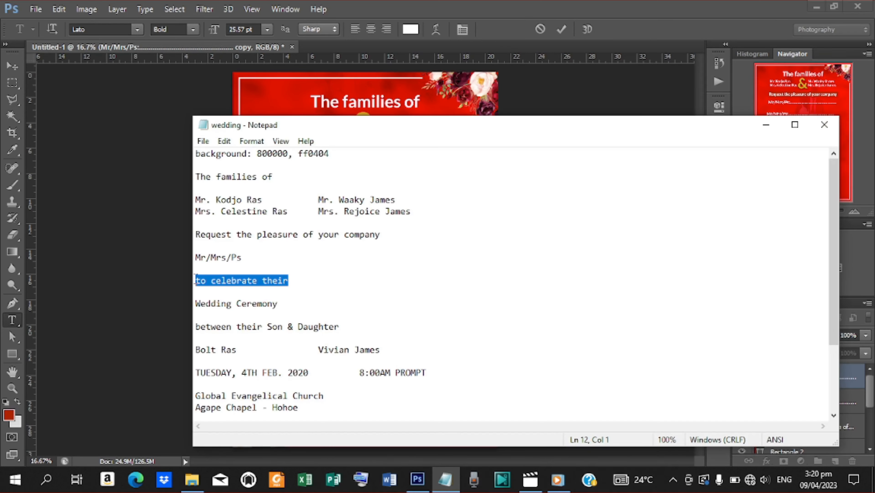
right_click(216, 280)
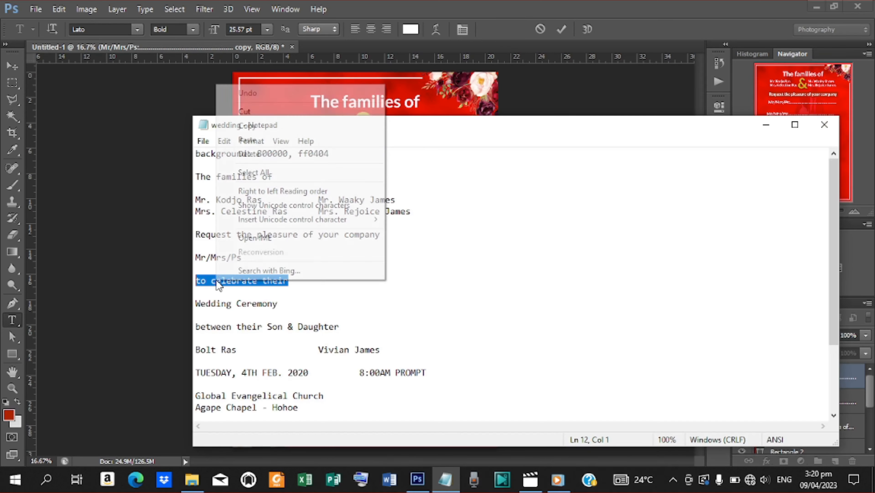
click(267, 127)
click(766, 130)
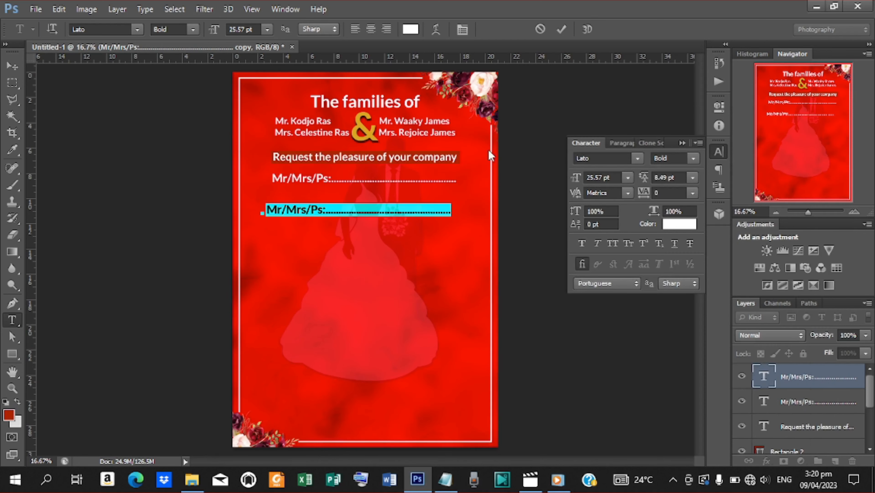
Step: Replace the copy's text with 'to celebrate their' and scale it to 24.41 pt
click(374, 208)
key(ctrl+a)
key(ctrl+v)
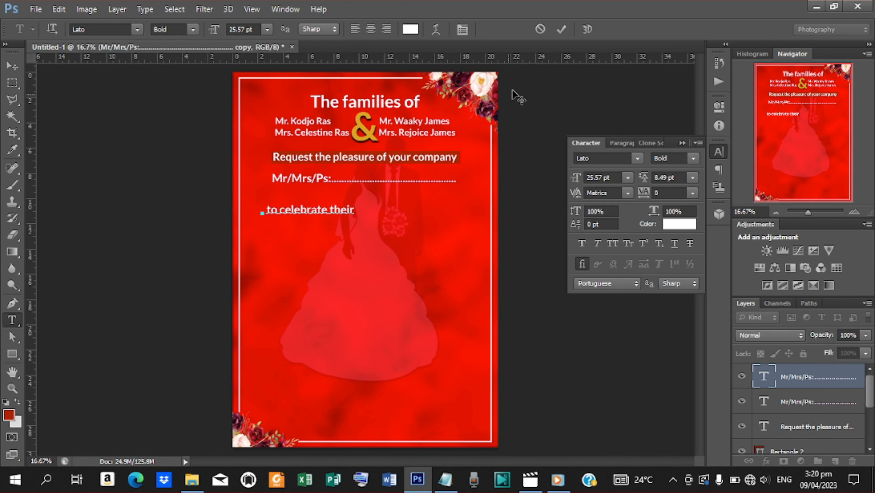
click(561, 29)
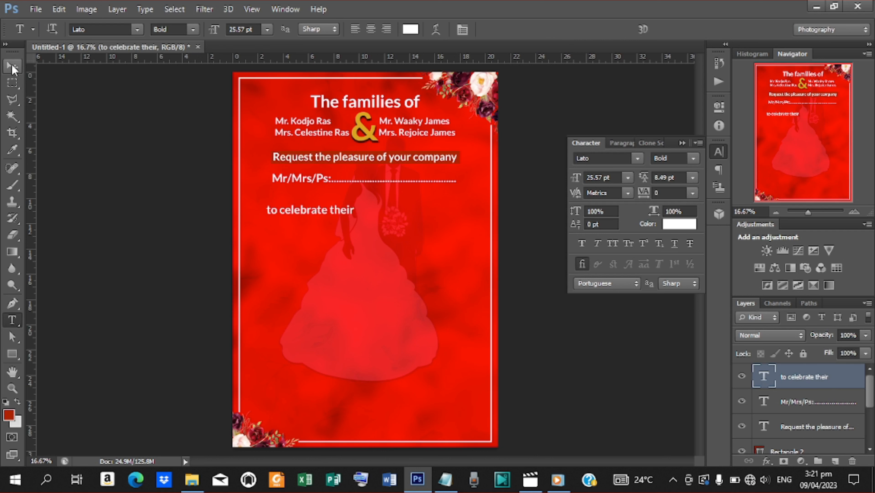
key(v)
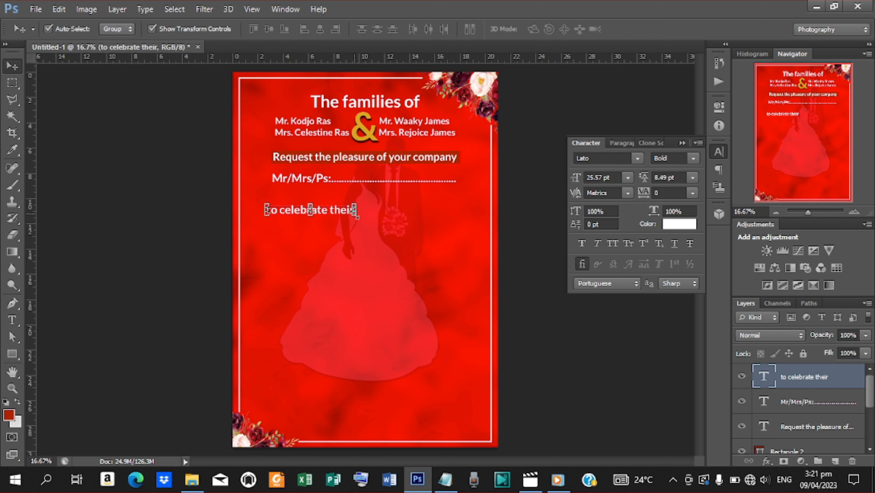
mouse_move(357, 216)
mouse_down()
mouse_move(368, 221)
mouse_move(362, 200)
mouse_move(355, 207)
mouse_up()
click(644, 30)
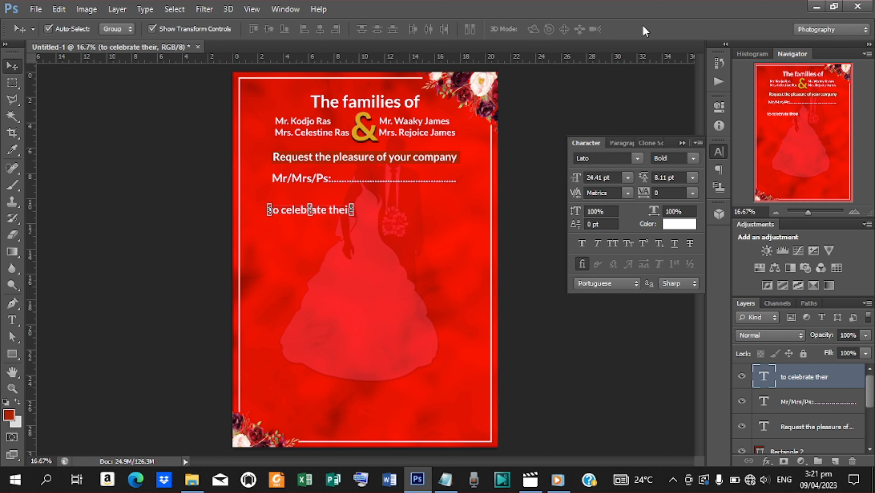
Step: Centre 'to celebrate their' horizontally and nudge it down slightly
key(ctrl+a)
click(323, 27)
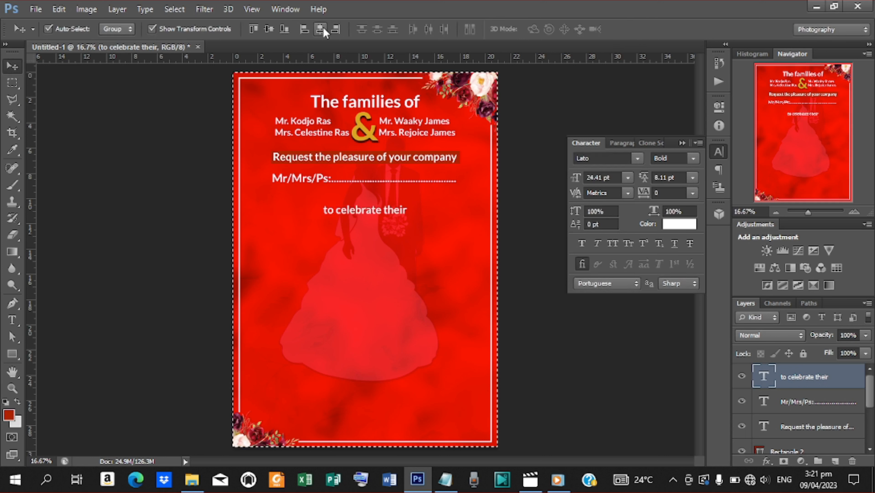
key(ctrl+d)
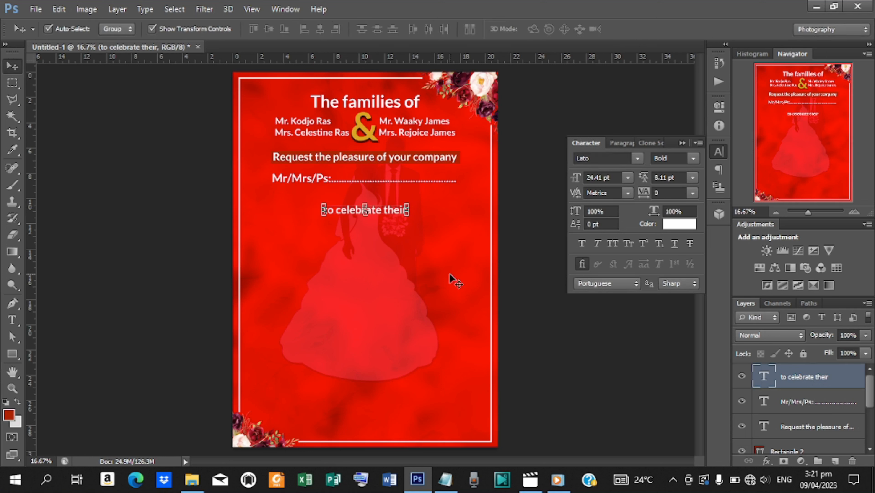
key(shift+Down)
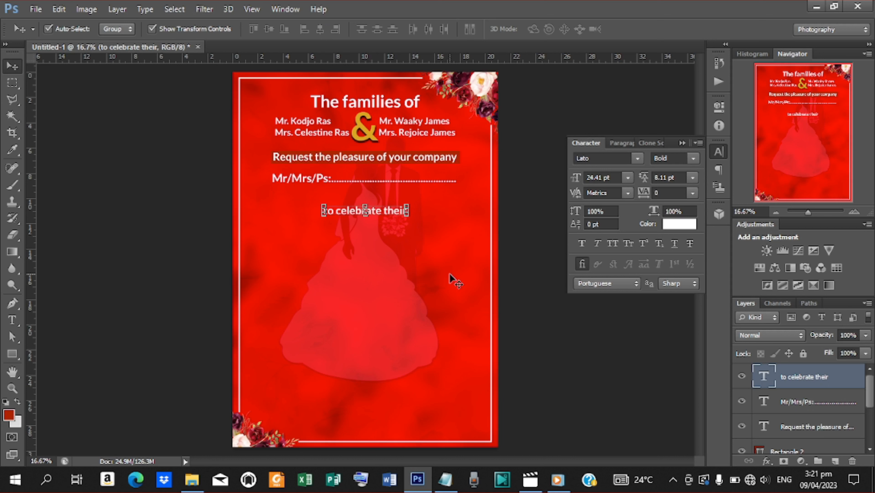
Step: Duplicate 'to celebrate their' lower down and change its text to 'Wedding Ceremony' from the notes
key(ctrl+j)
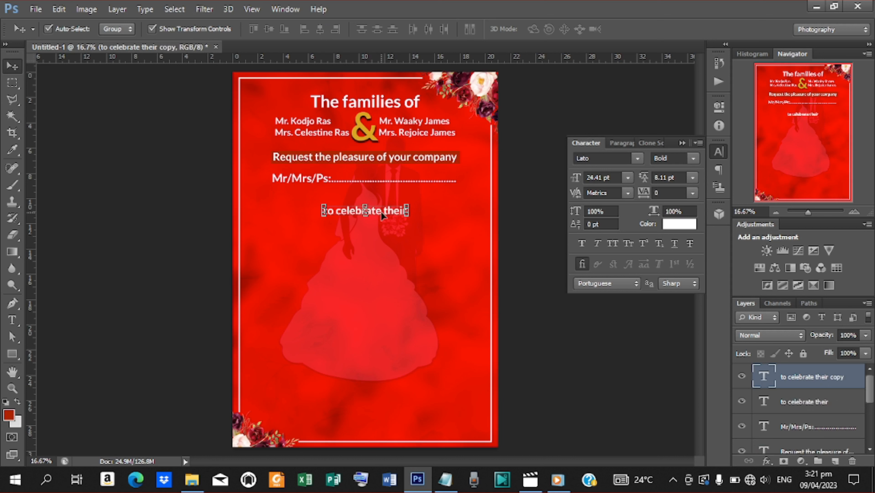
drag(383, 216, 314, 255)
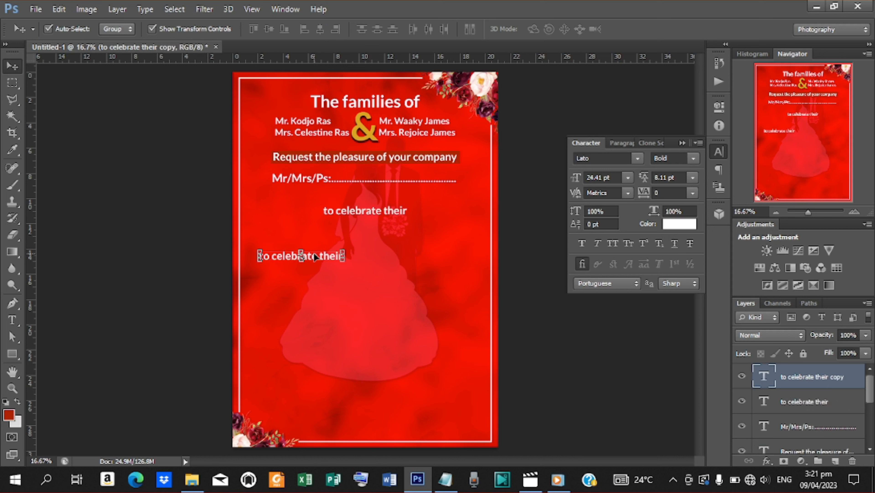
key(t)
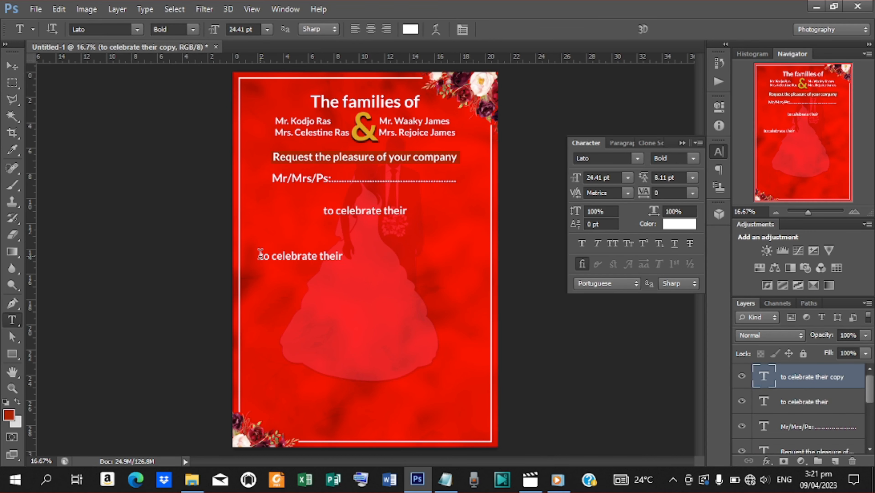
double_click(265, 256)
key(ctrl+a)
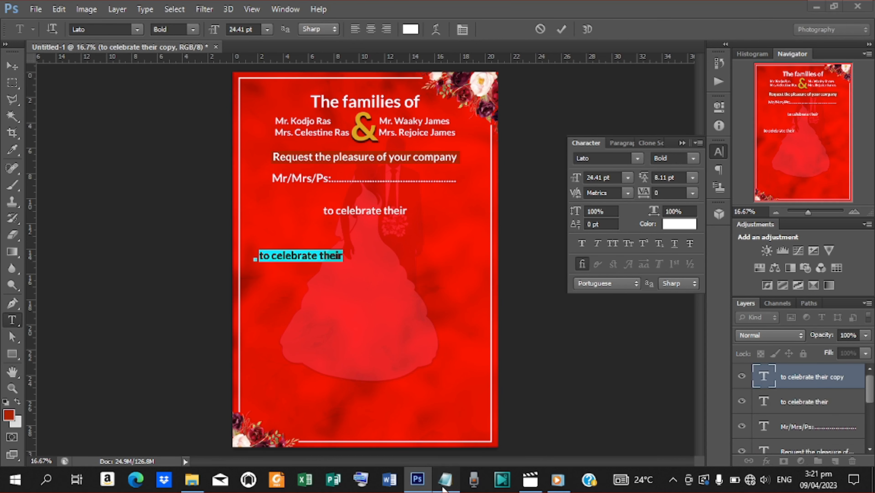
click(445, 484)
drag(278, 304, 177, 313)
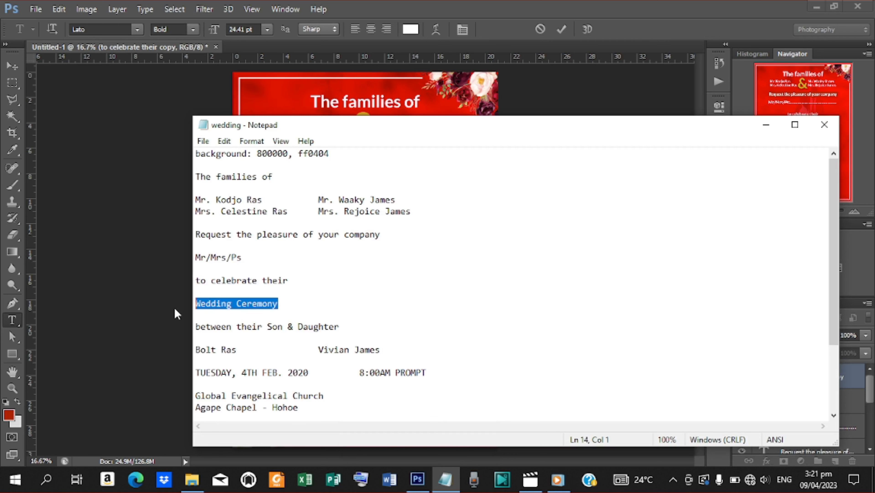
click(766, 124)
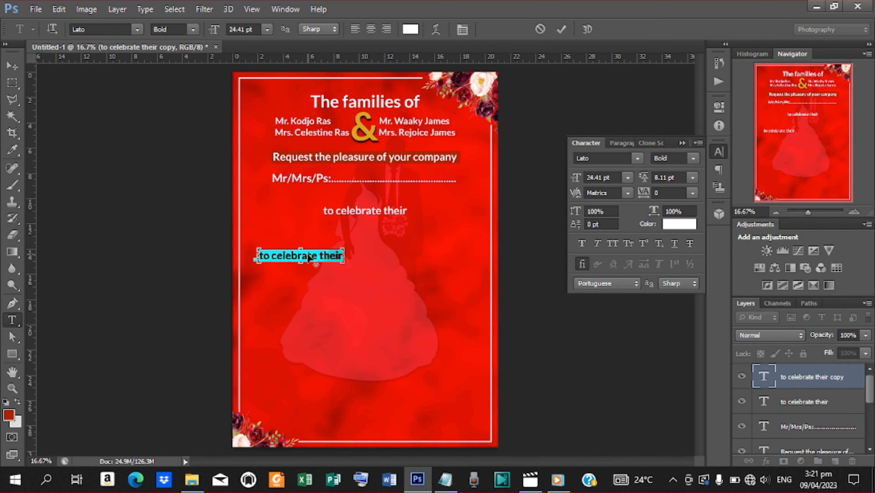
key(ctrl+v)
click(563, 27)
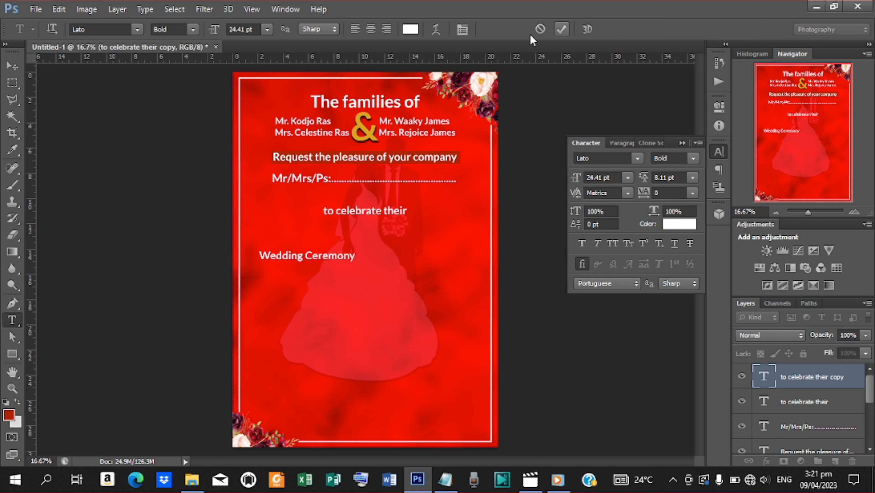
Step: Enlarge 'Wedding Ceremony' to 46.04 pt and centre it horizontally on the canvas
key(v)
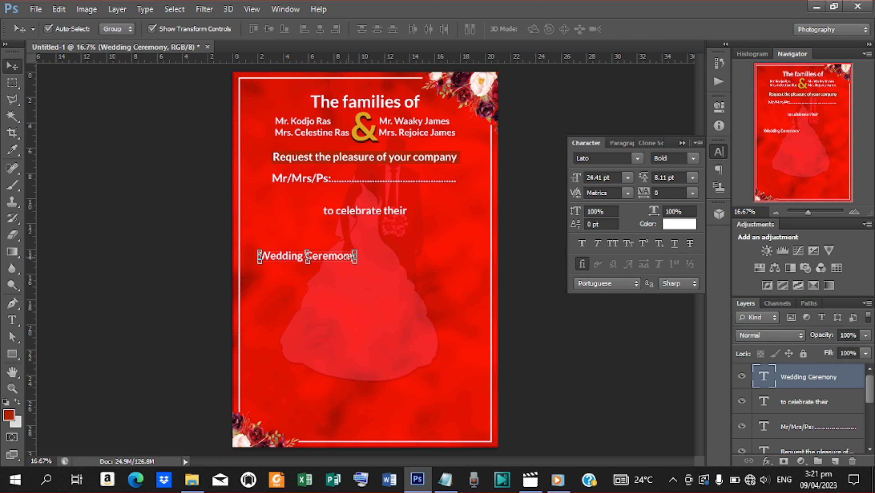
drag(356, 261, 420, 250)
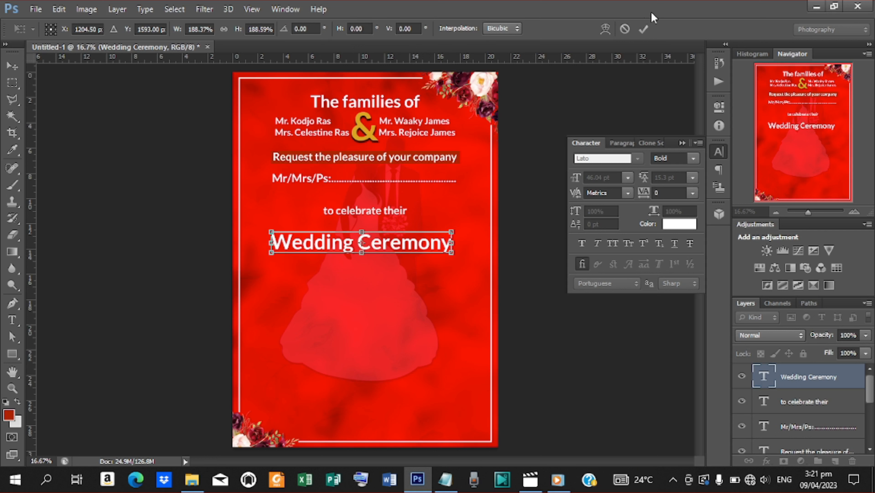
click(644, 29)
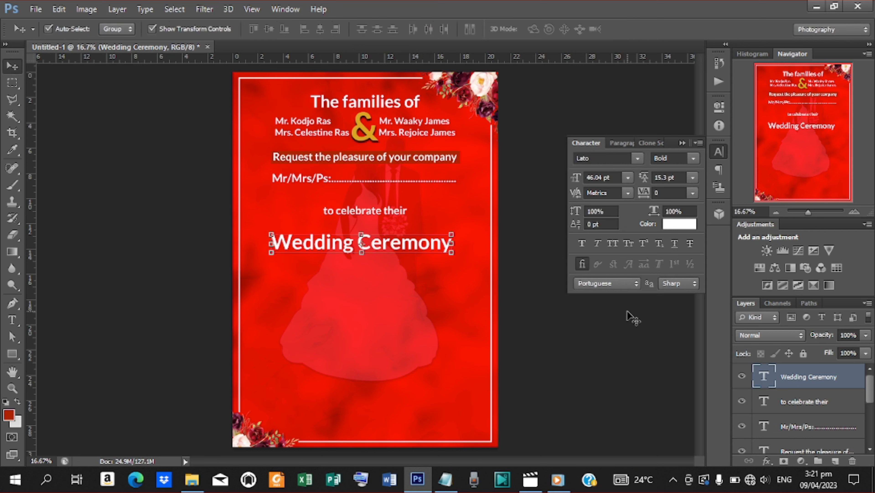
key(ctrl+a)
click(323, 32)
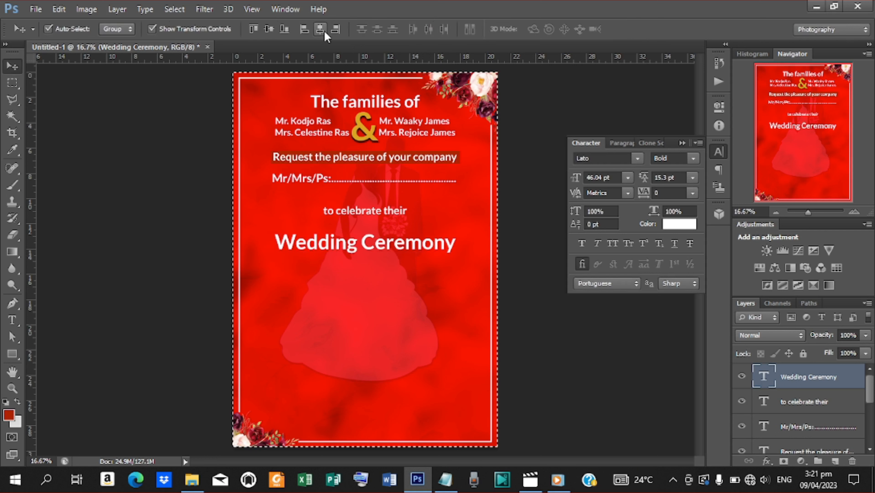
key(ctrl+d)
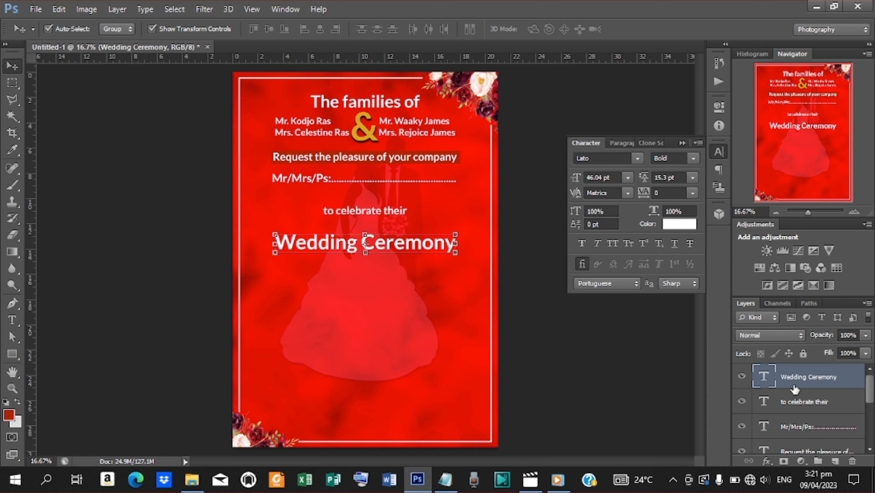
Step: Add a drop shadow to 'Wedding Ceremony' with 75% opacity, 15 px distance, 10% spread, size about 4
click(766, 461)
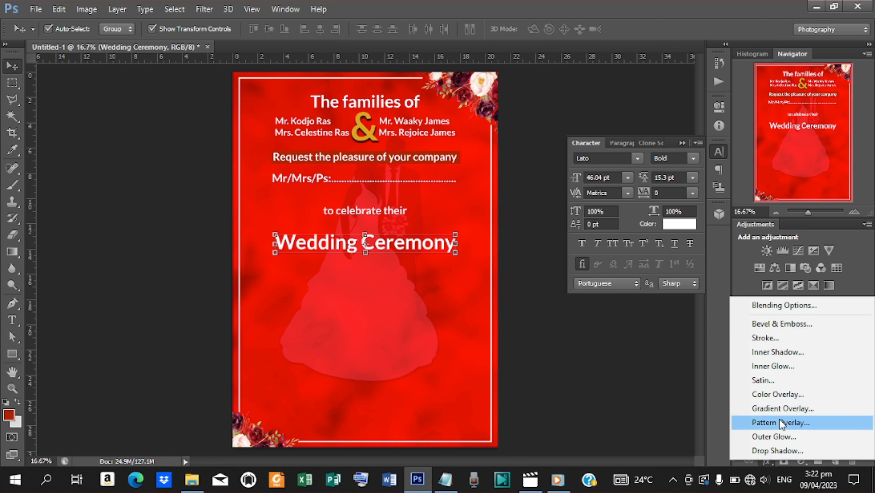
click(777, 450)
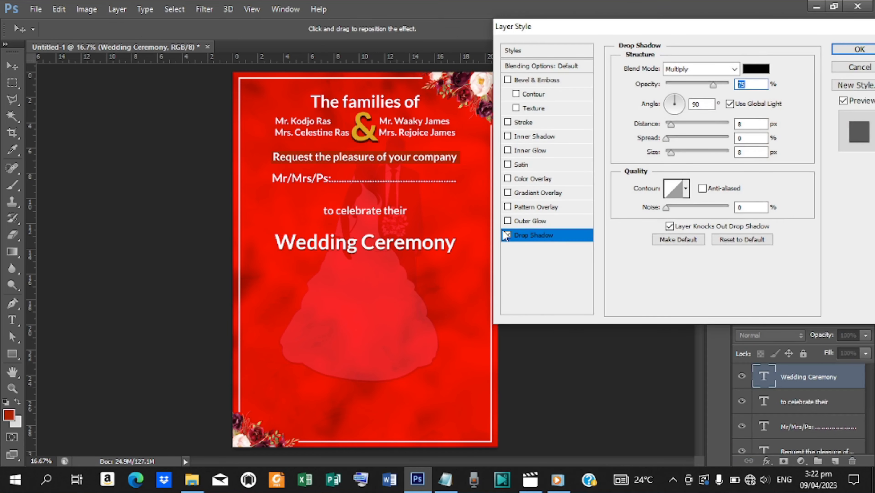
drag(668, 140, 673, 127)
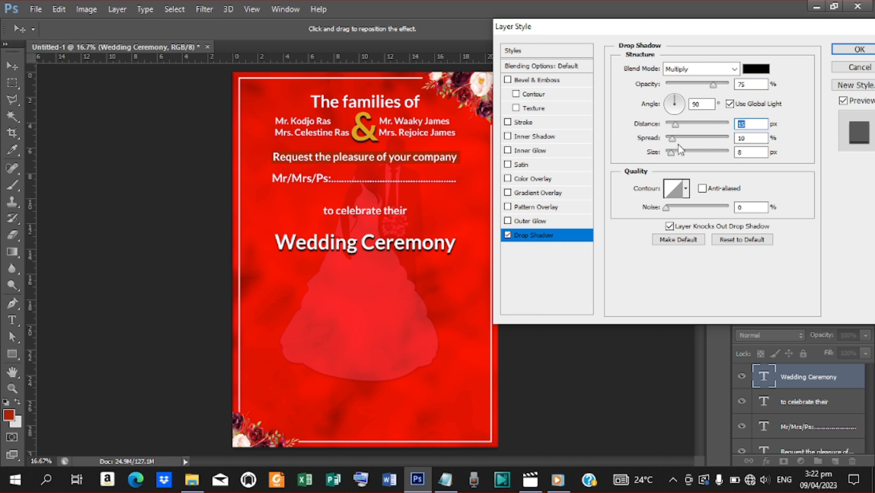
drag(675, 156, 669, 156)
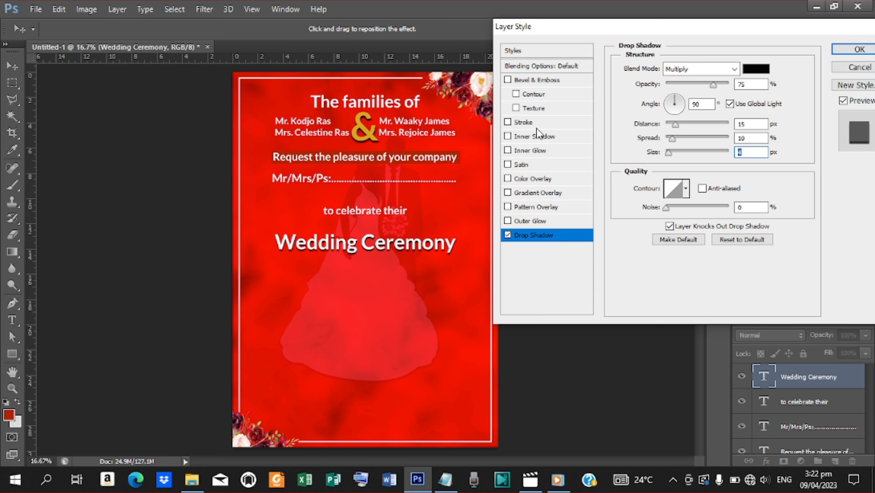
Step: Add a light grey (#e3e3e3) Satin effect to the Wedding Ceremony title
click(527, 165)
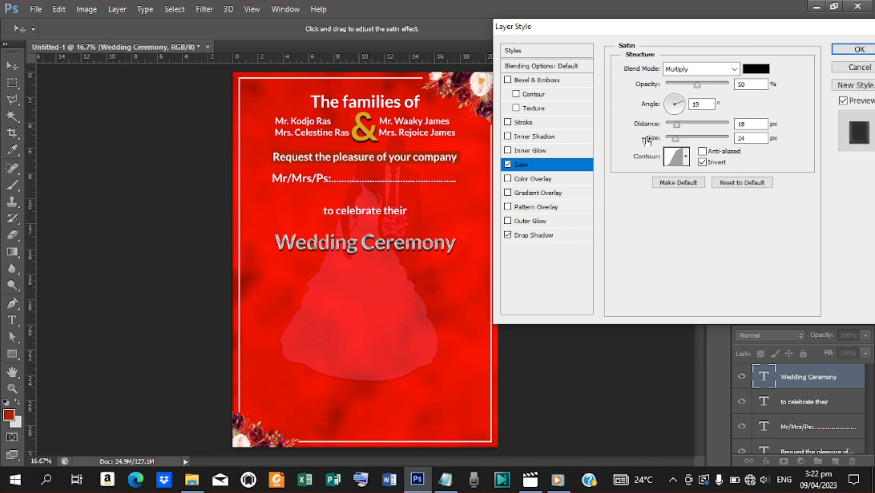
click(755, 69)
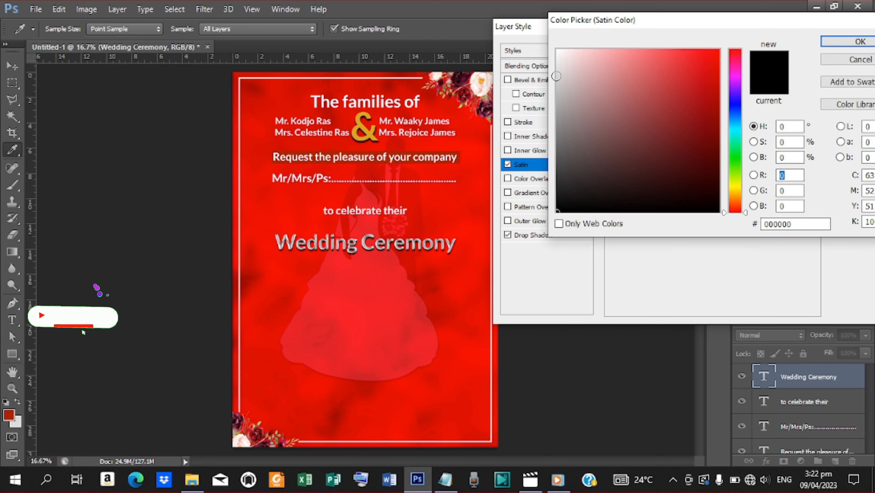
click(556, 73)
click(558, 66)
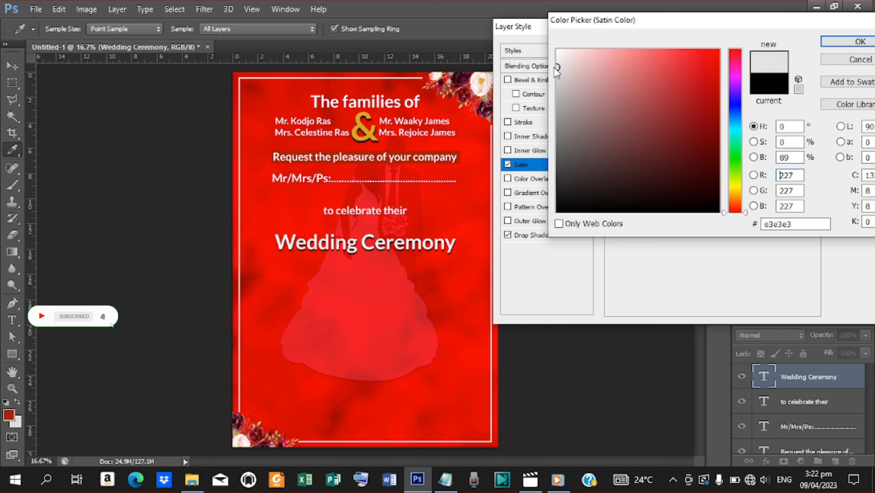
click(828, 45)
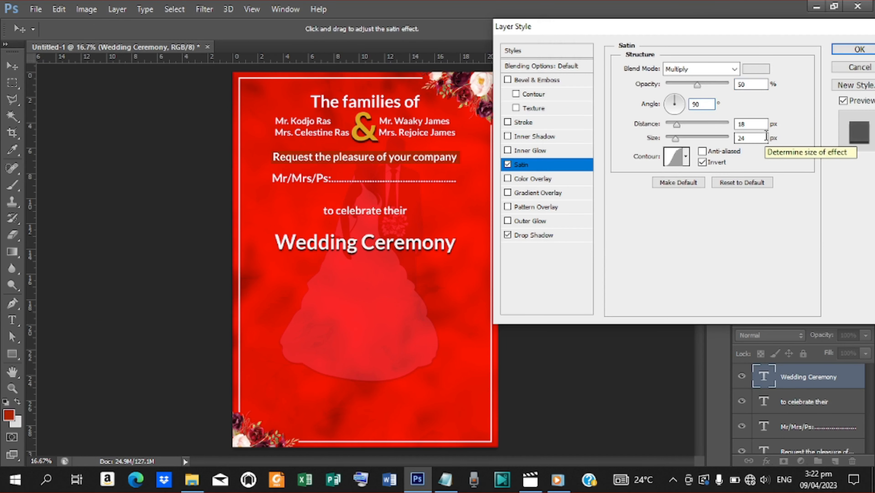
Step: Apply the layer style and duplicate 'to celebrate their' below the Wedding Ceremony title
click(838, 53)
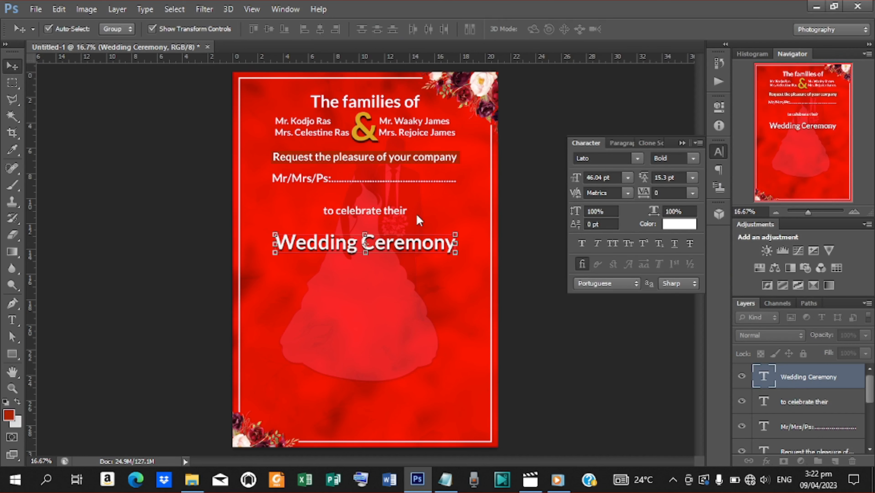
click(388, 215)
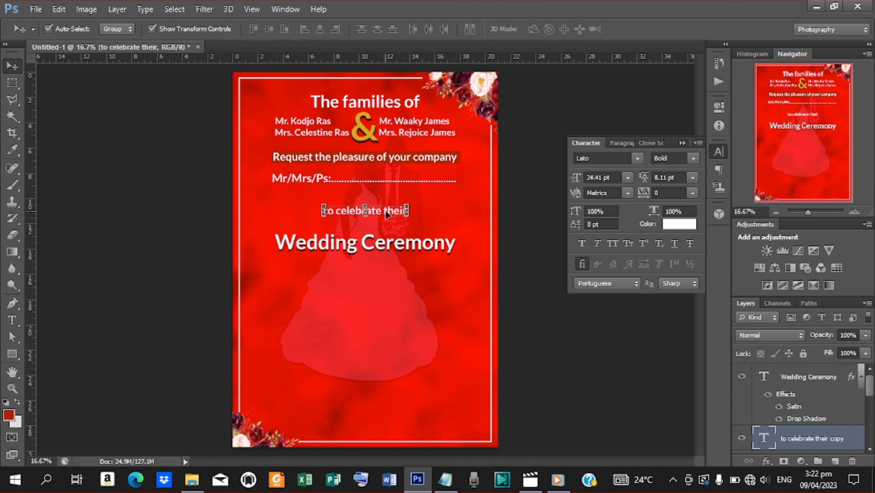
drag(388, 214, 322, 279)
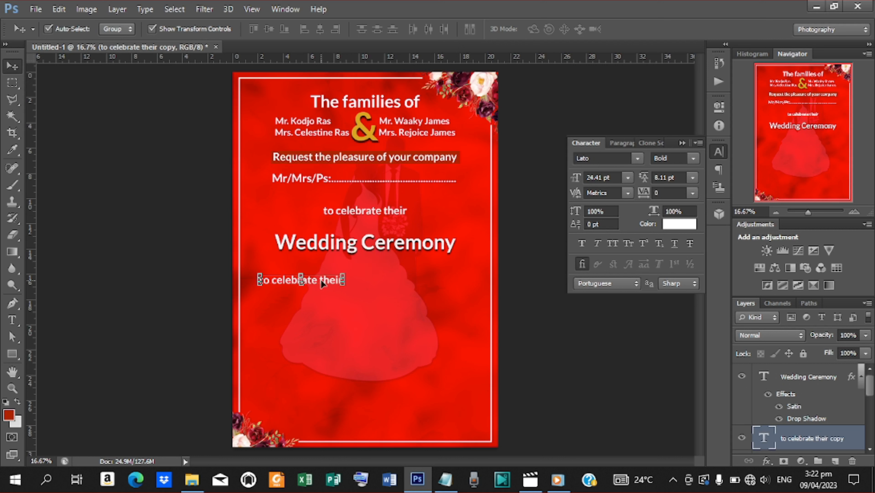
key(t)
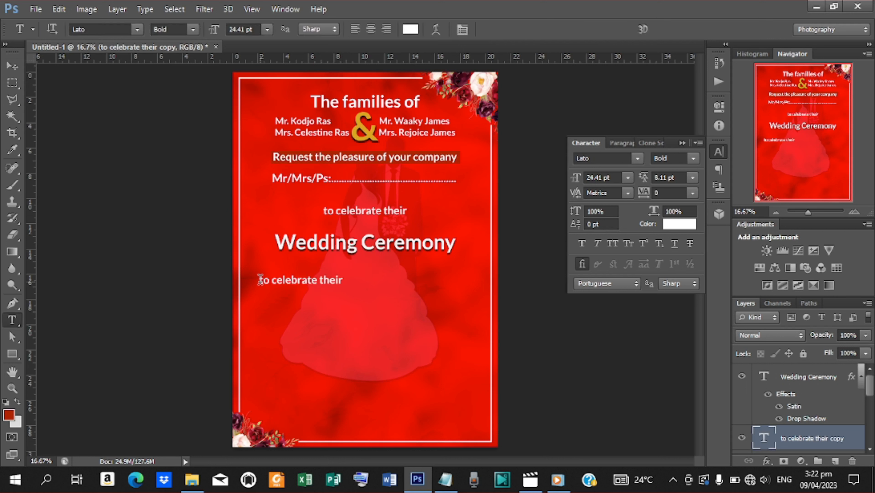
drag(260, 279, 393, 290)
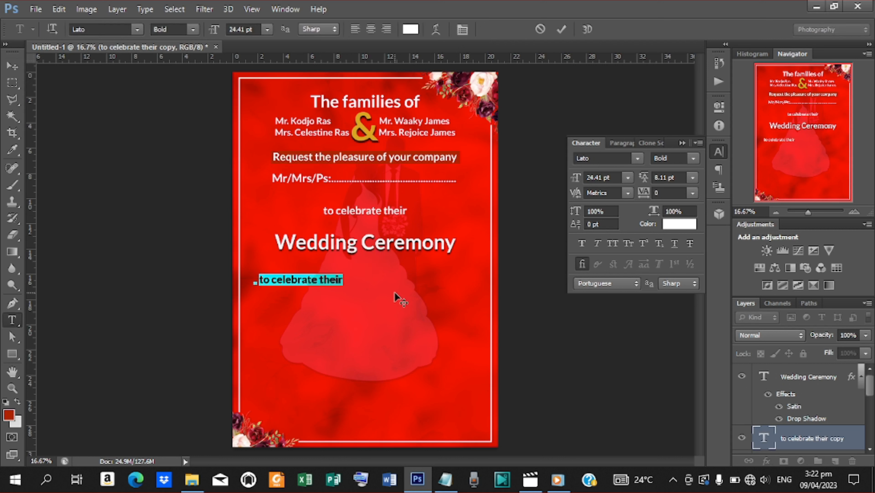
Step: Replace the copied line's text with 'between their' from the notes
click(445, 479)
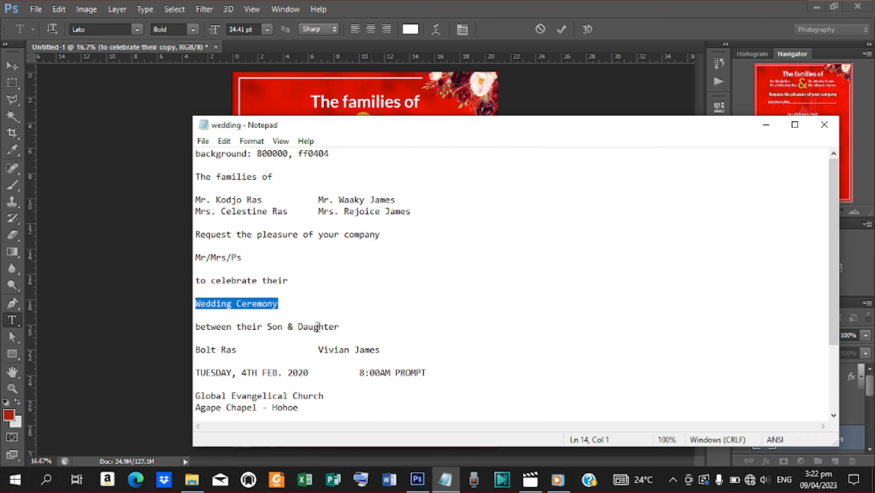
drag(263, 326, 206, 326)
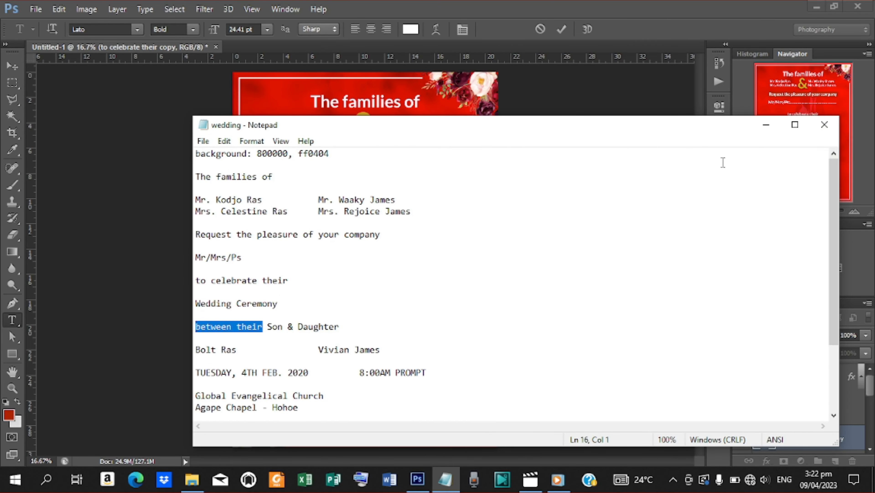
click(766, 125)
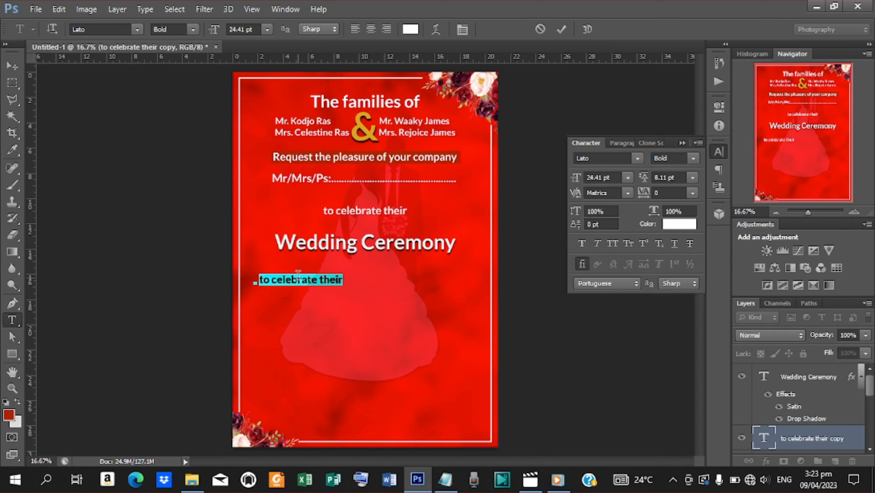
click(299, 280)
key(ctrl+a)
text(between their)
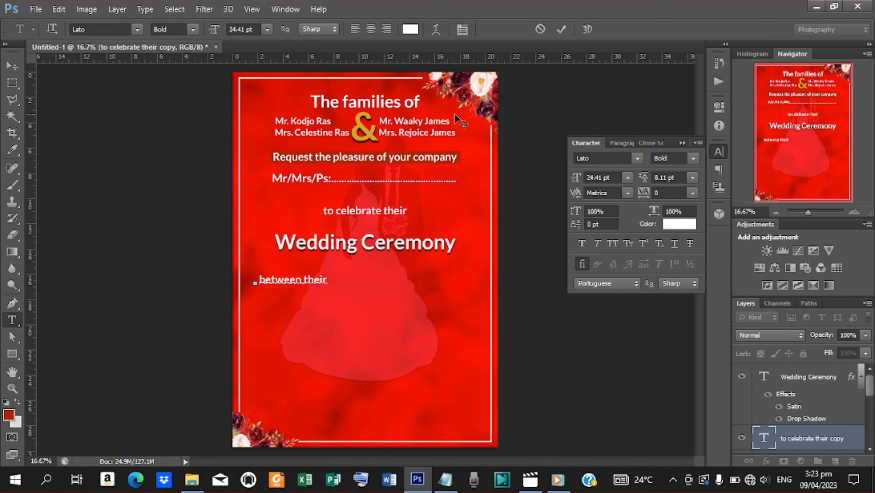
click(562, 29)
Step: Place 'between their' under the title and centre it horizontally on the canvas
click(11, 65)
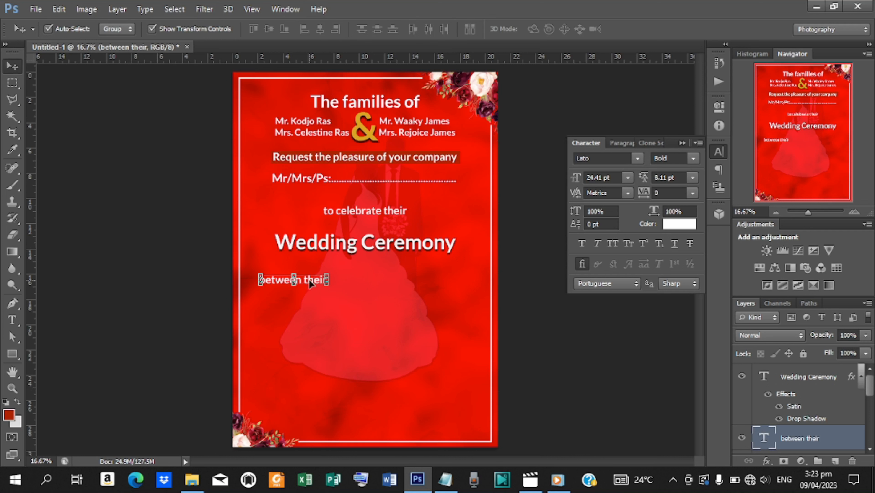
drag(309, 280, 380, 267)
key(ctrl+a)
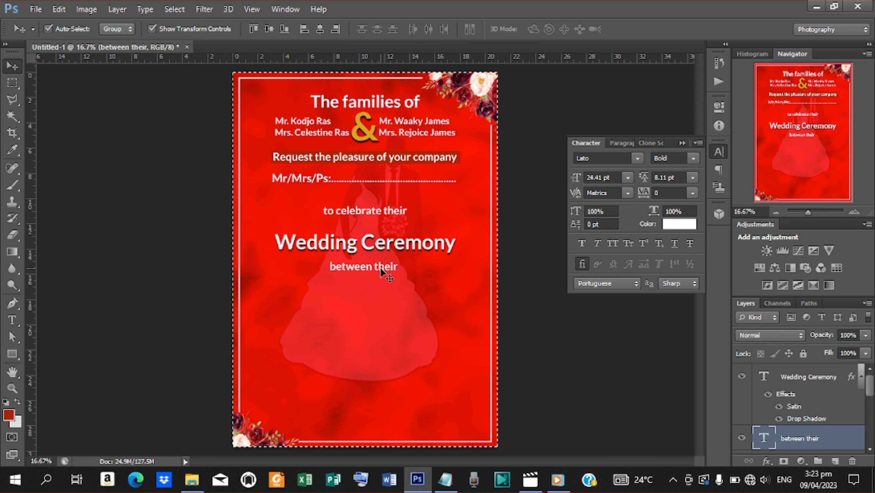
click(322, 28)
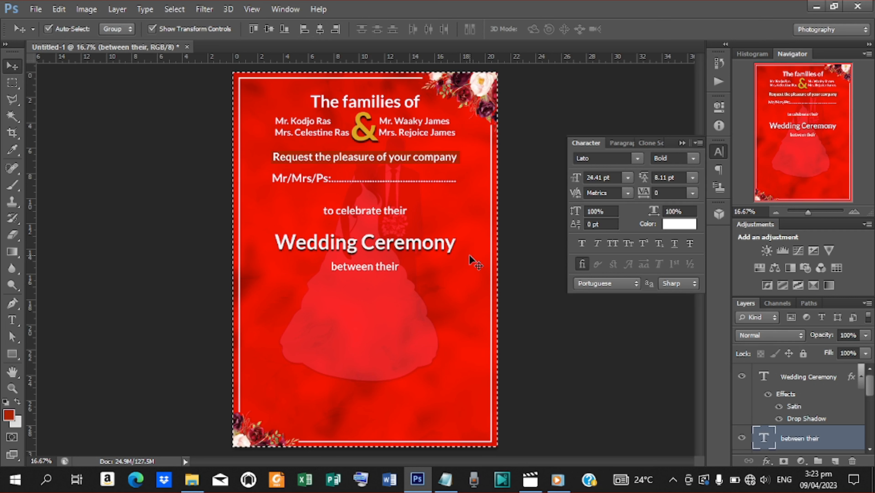
Step: Duplicate 'between their' down to the left and change the copy's text to 'Son'
key(ctrl+d)
key(Down)
key(Down)
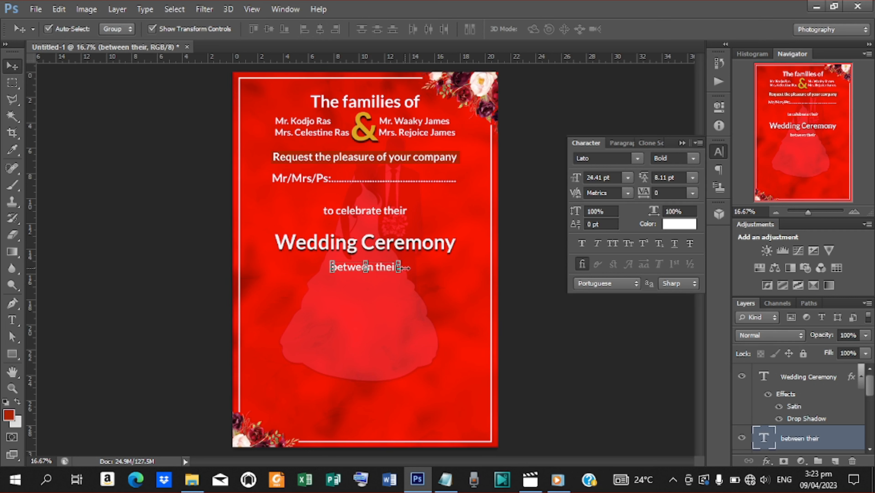
key(ctrl+j)
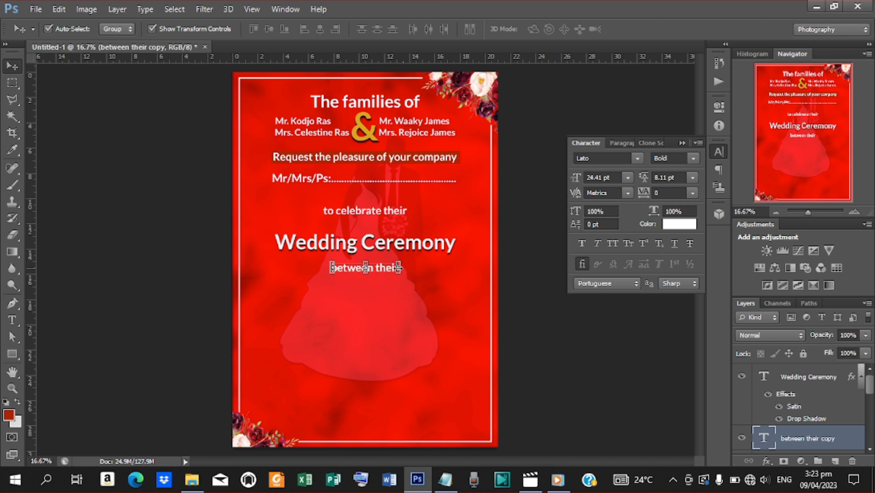
drag(384, 272, 315, 294)
key(t)
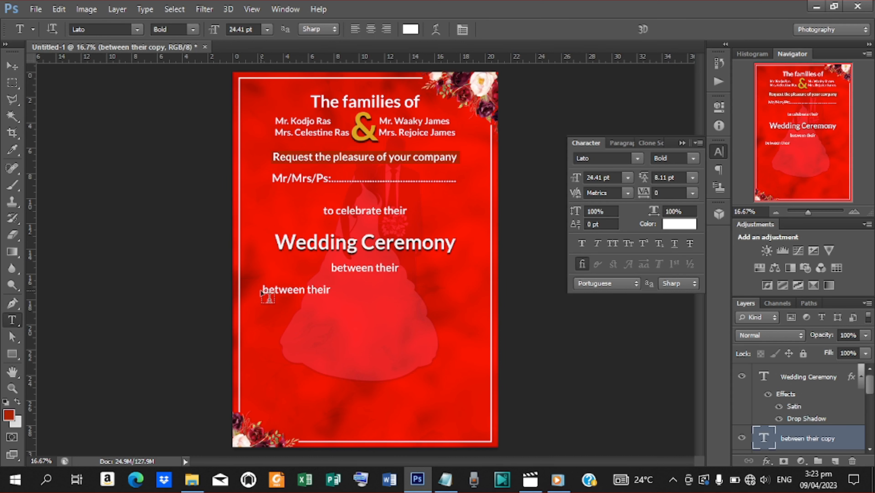
drag(261, 290, 391, 296)
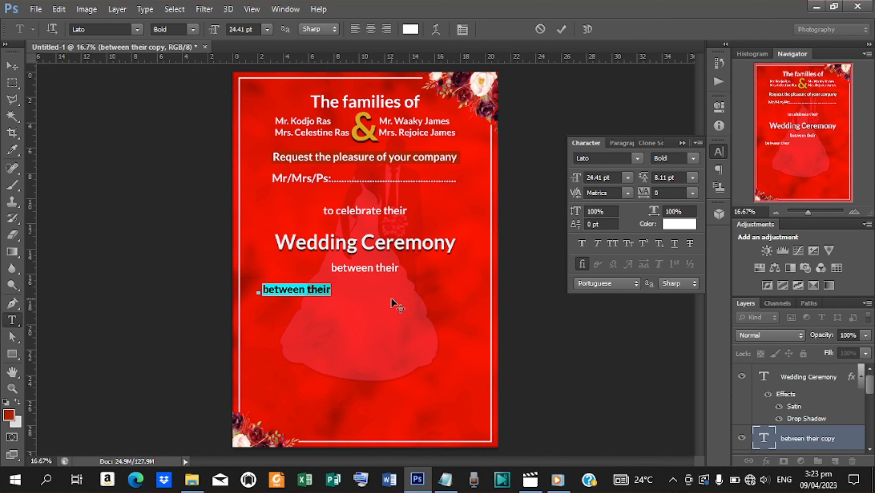
click(447, 487)
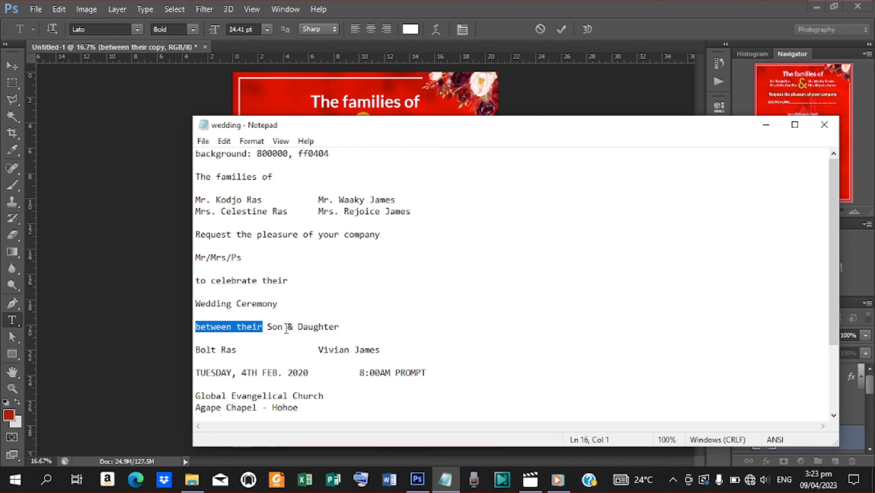
drag(283, 327, 272, 327)
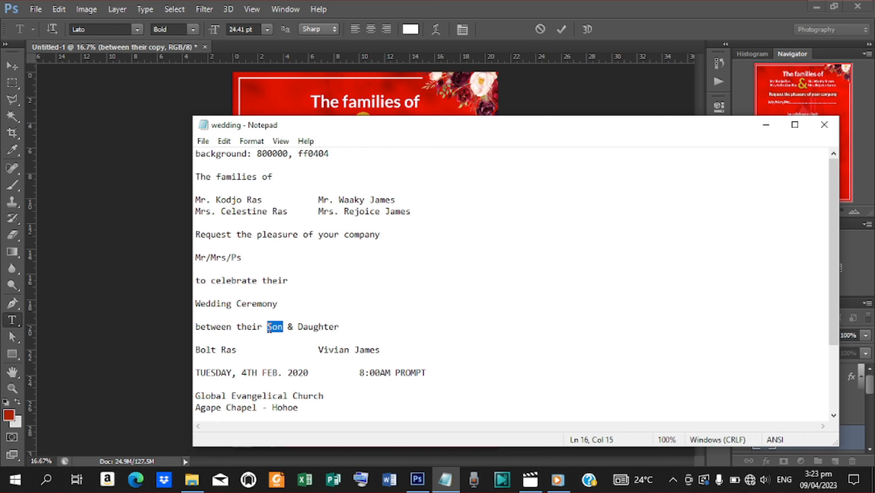
click(767, 125)
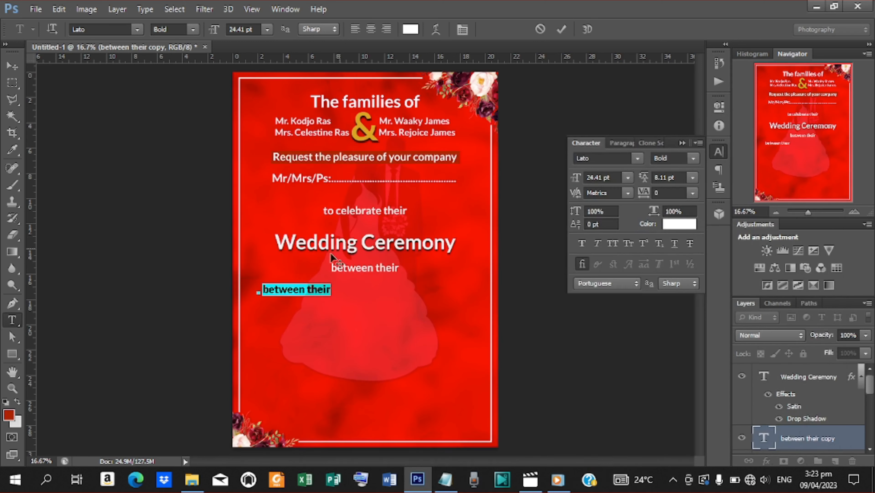
text(Son)
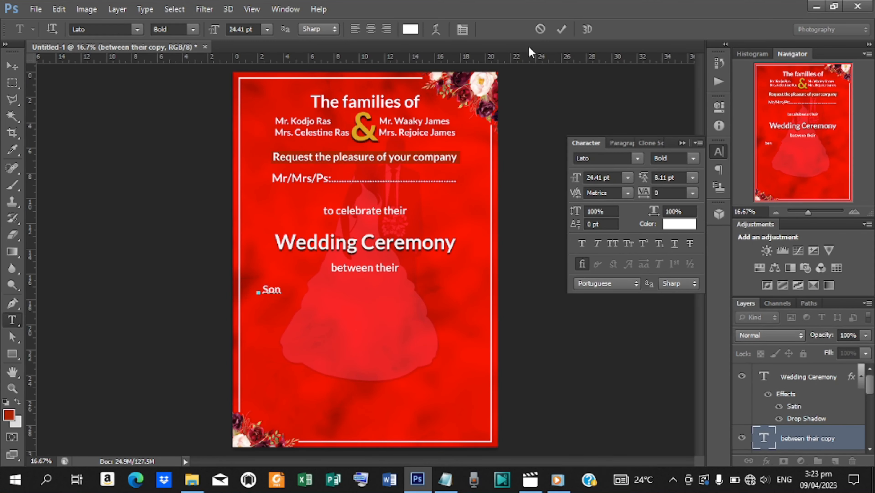
click(561, 30)
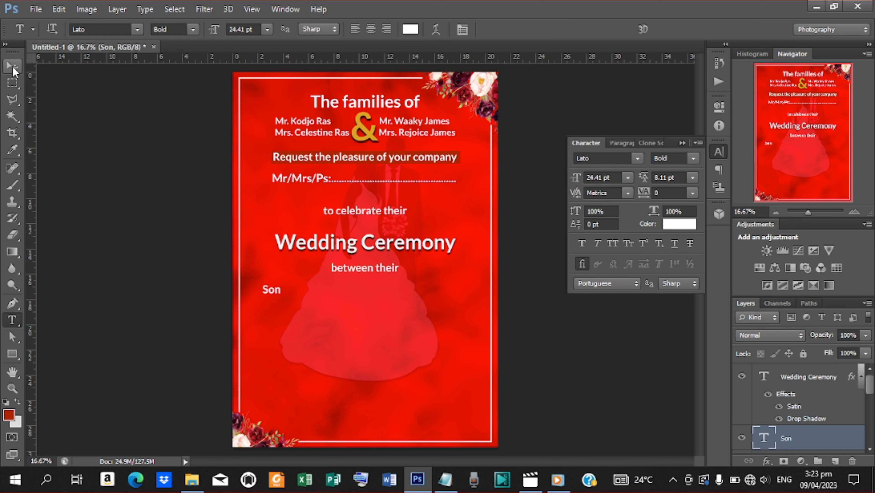
Step: Nudge Son right and place a duplicate of it on the right side
key(v)
key(shift+Right)
key(shift+Right)
key(shift+Right)
key(shift+Right)
key(shift+Right)
key(shift+Right)
key(shift+Right)
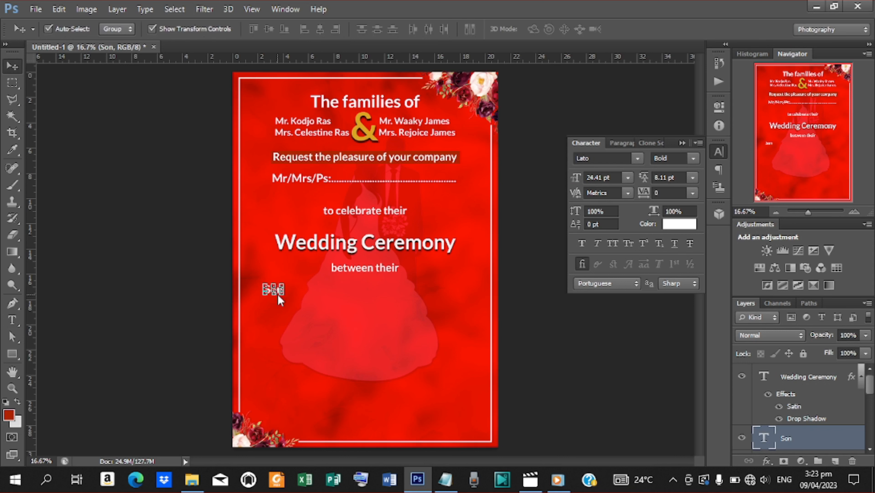
key(shift+Right)
key(ctrl+j)
key(shift+Right)
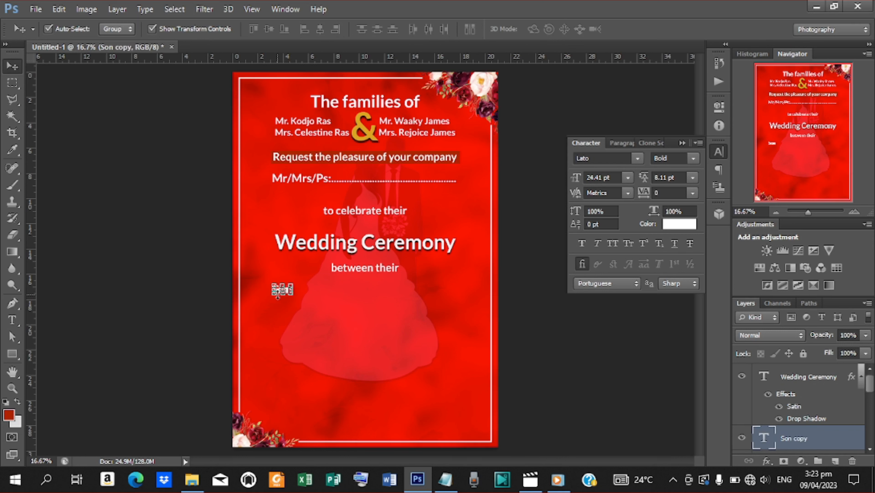
key(shift+Right)
key(shift+Right)
key(shift+Right)
key(shift+Right)
click(156, 29)
drag(286, 291, 451, 299)
Step: Change the right-hand copy to 'Daughter' and nudge it slightly left
key(t)
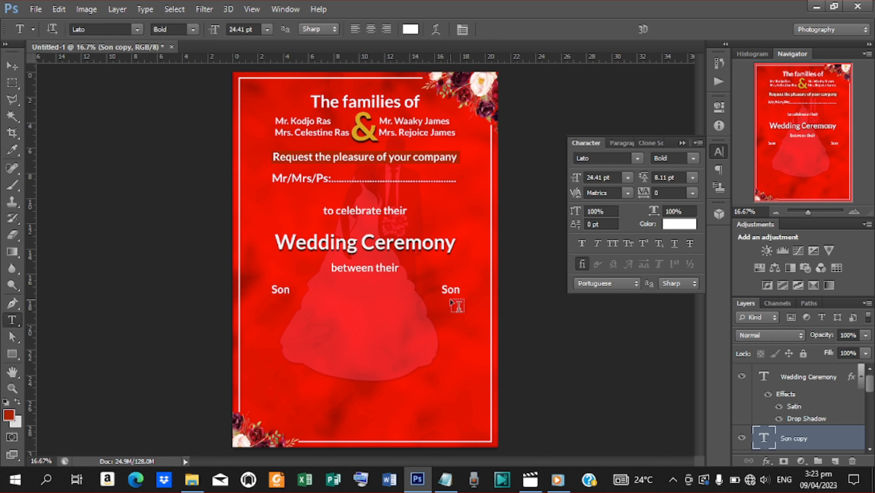
double_click(444, 288)
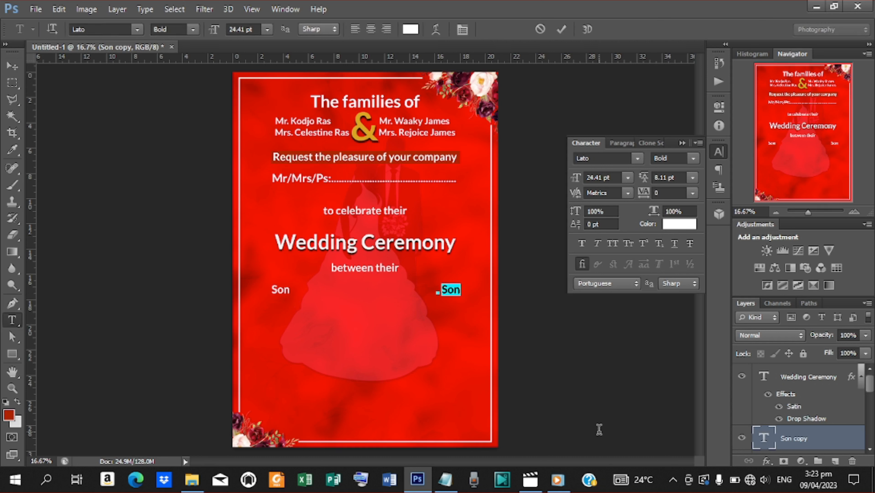
click(446, 479)
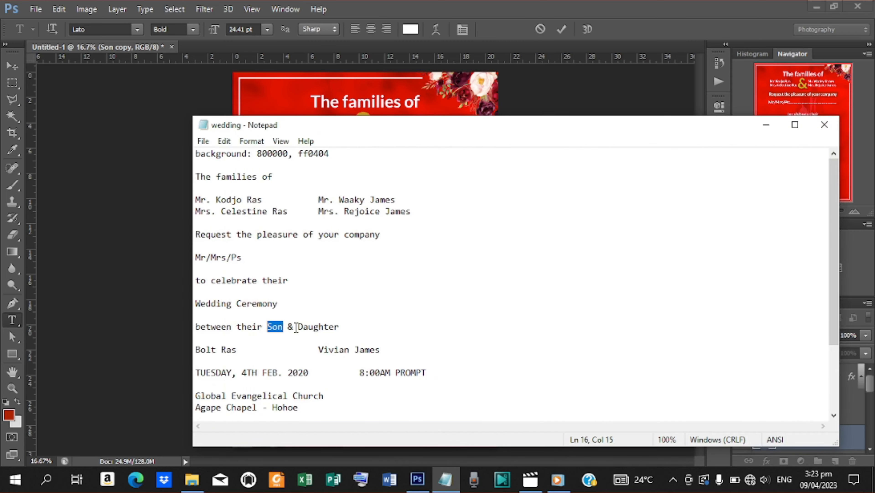
drag(298, 327, 351, 329)
key(ctrl+c)
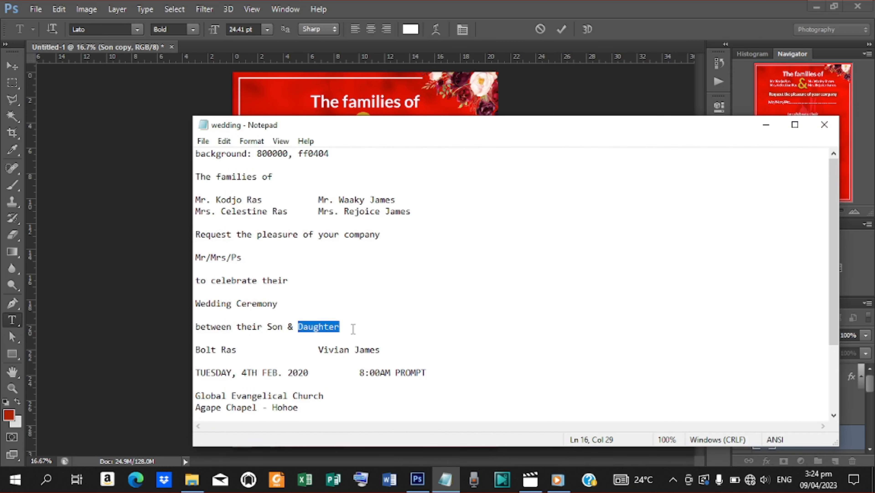
click(766, 125)
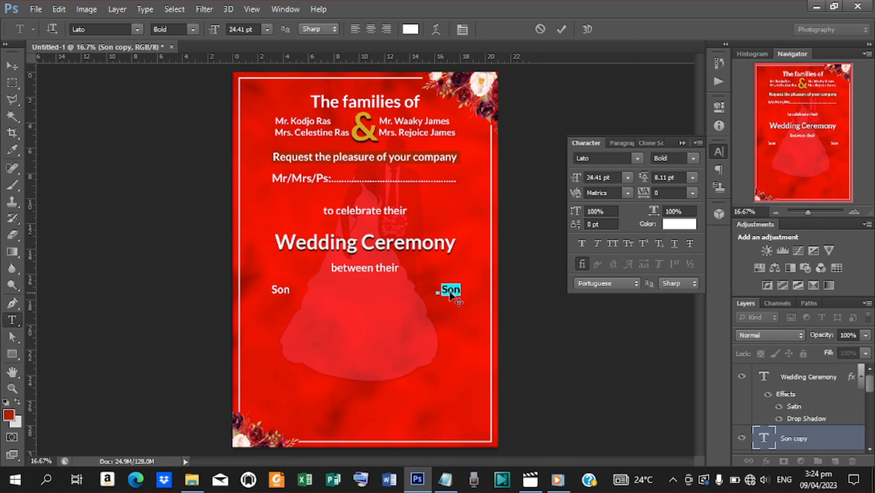
key(ctrl+v)
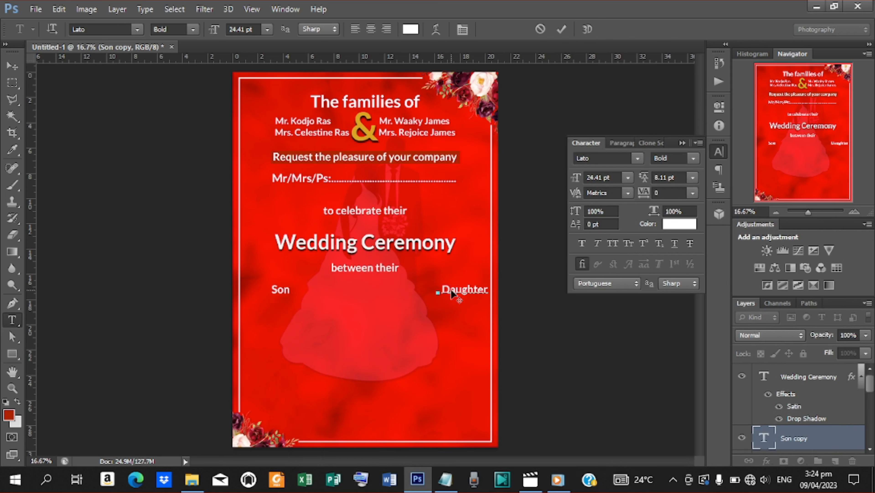
click(561, 30)
click(10, 68)
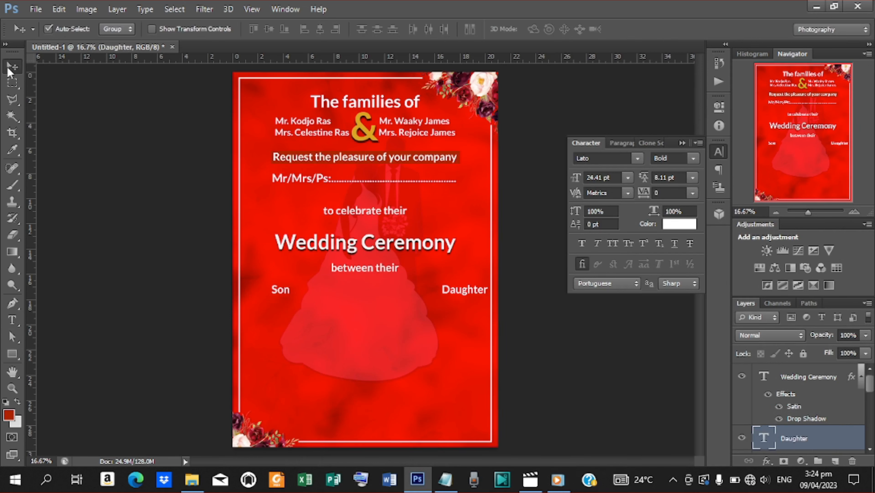
key(shift+Left)
key(shift+Left)
key(shift+Left)
key(shift+Left)
key(shift+Left)
key(shift+Left)
key(shift+Left)
key(shift+Left)
key(shift+Left)
key(shift+Left)
key(shift+Left)
key(shift+Left)
key(shift+Left)
key(shift+Left)
key(shift+Left)
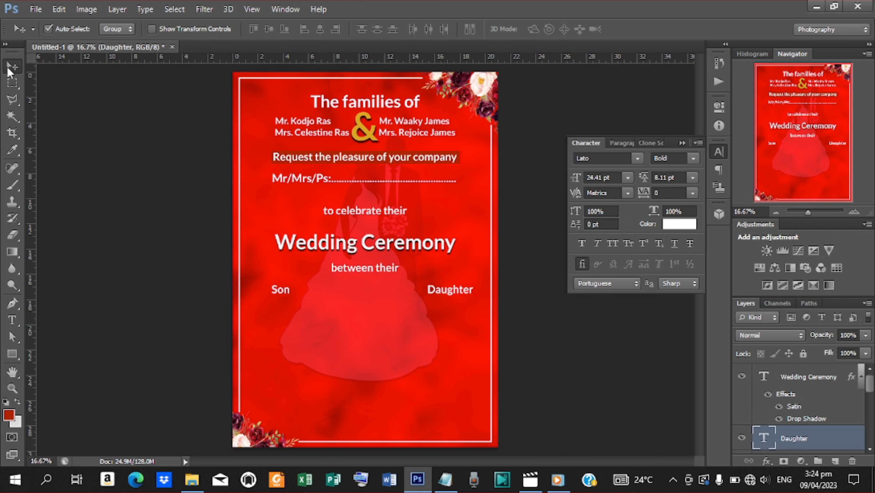
key(shift+Left)
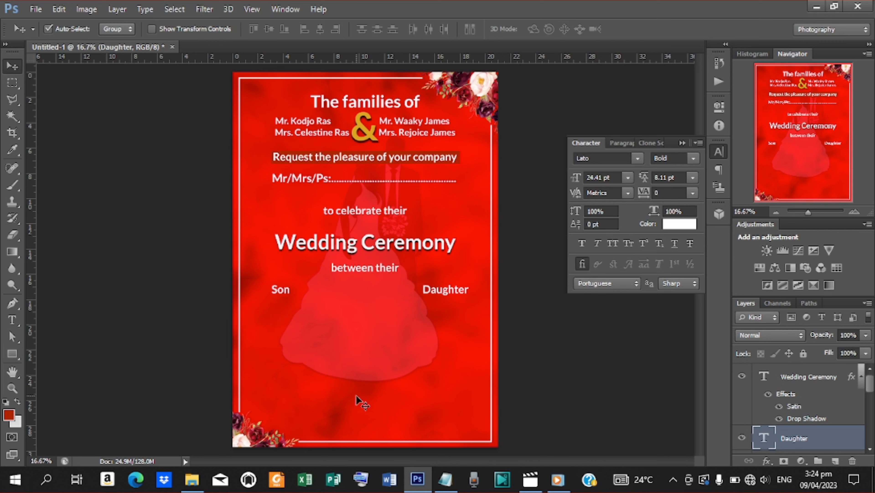
Step: Add the groom's name from the notes as a new text line below Son
click(445, 479)
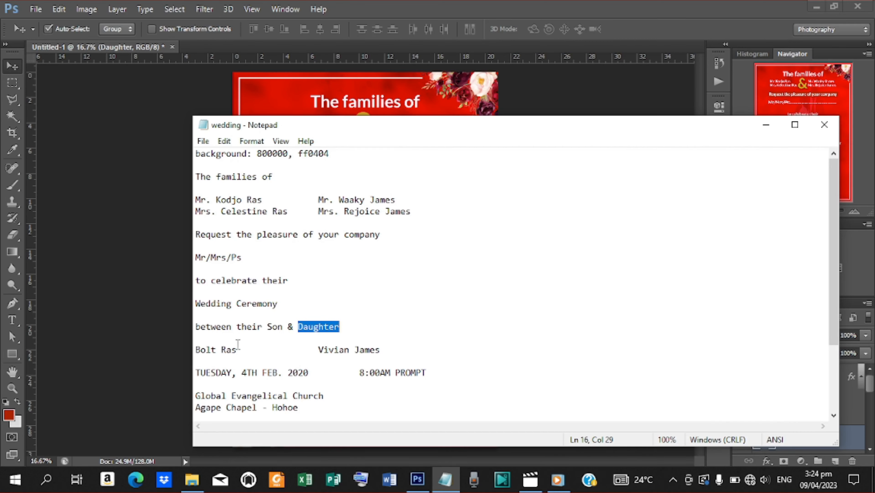
drag(237, 349, 192, 348)
key(ctrl+c)
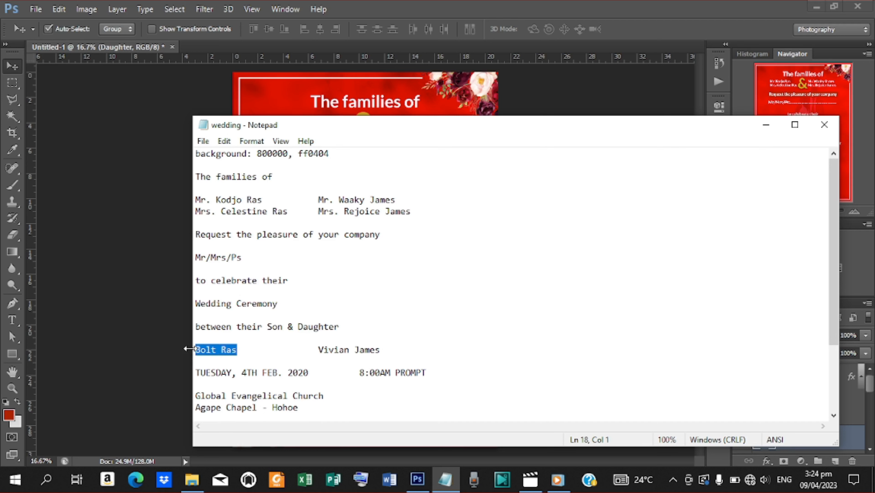
click(766, 124)
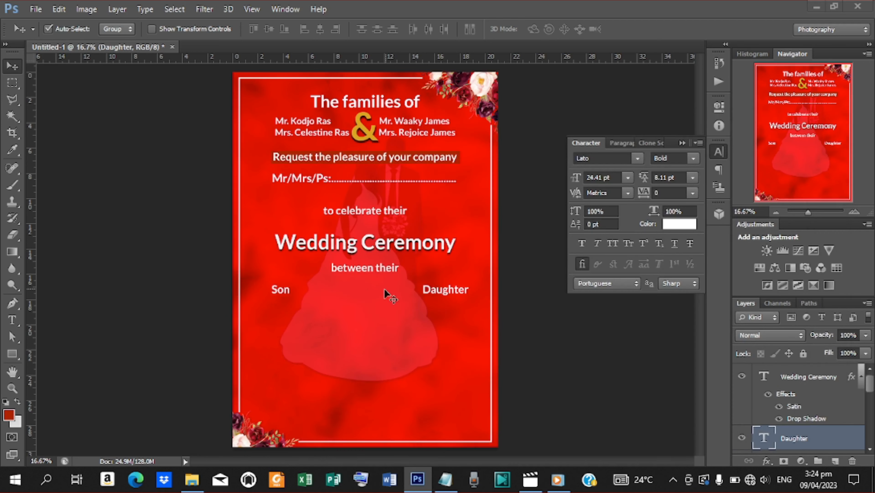
key(t)
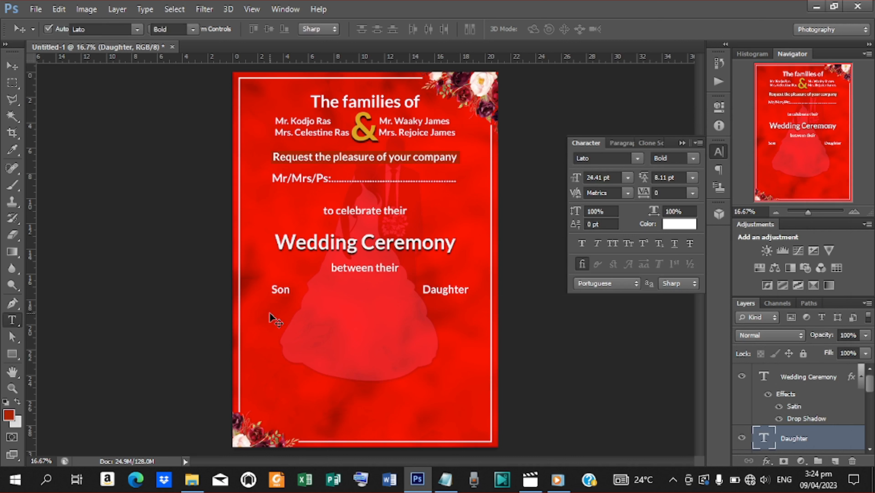
click(272, 321)
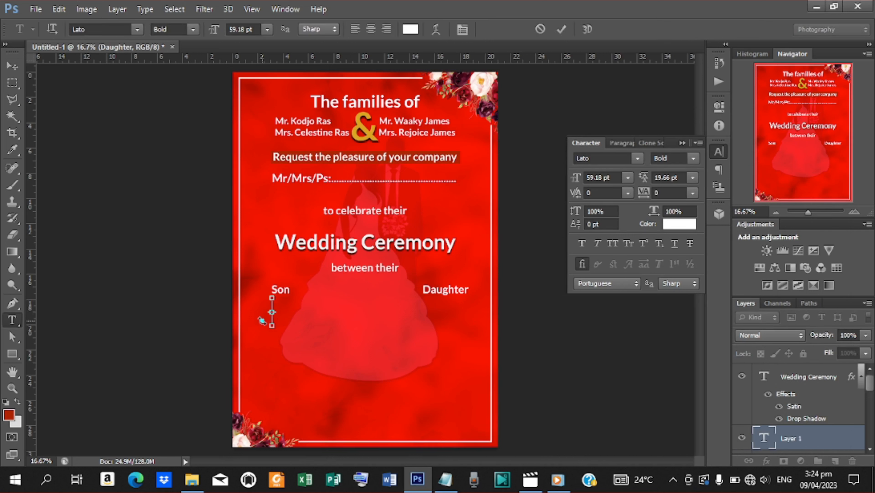
key(ctrl+v)
Step: Position the groom's name under Son and turn a copy under Daughter into the bride's name
click(562, 29)
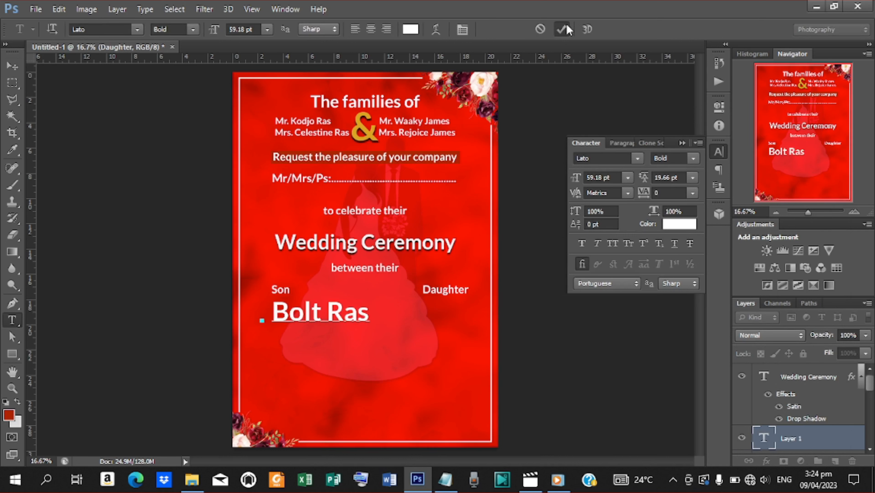
click(15, 66)
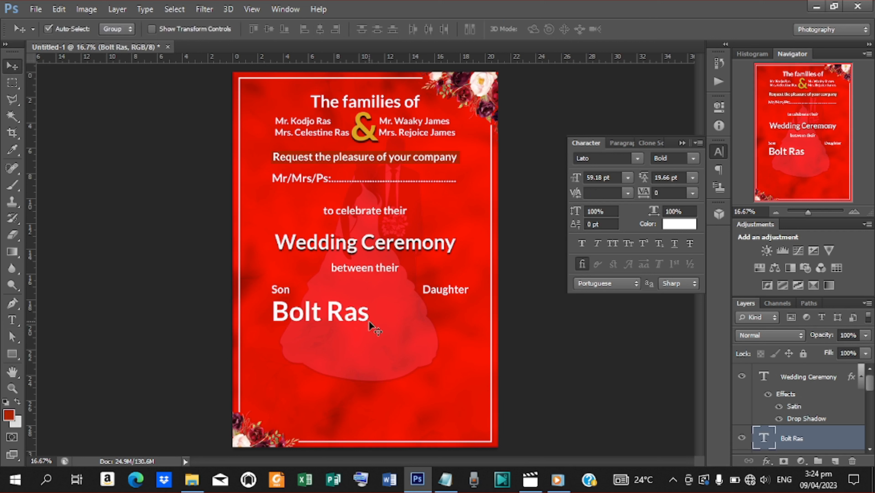
drag(356, 317, 470, 321)
key(t)
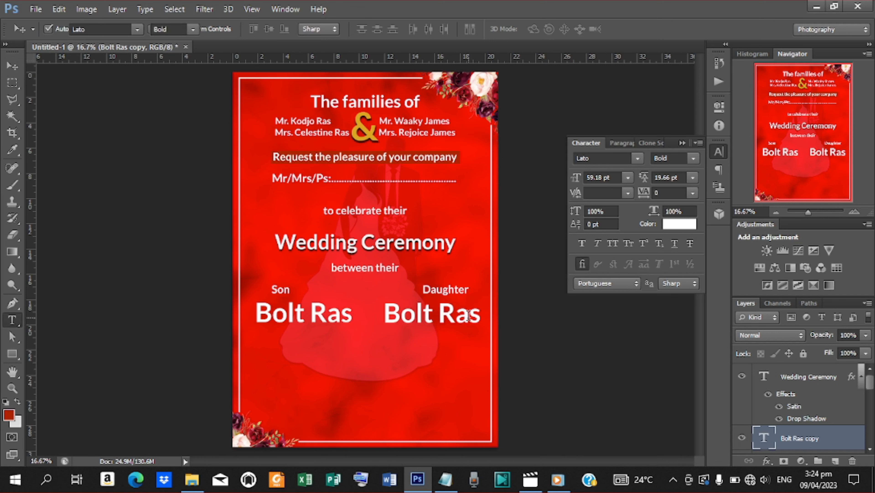
drag(386, 311, 481, 314)
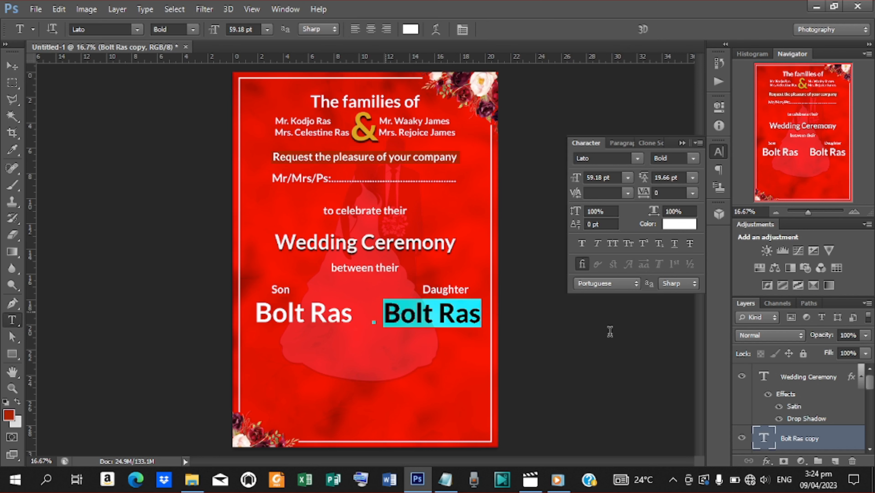
click(446, 479)
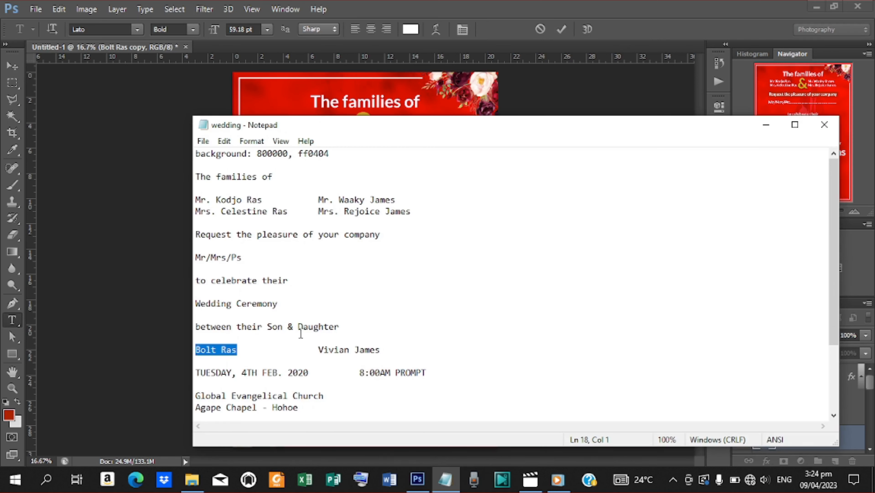
drag(318, 351, 390, 351)
key(ctrl+c)
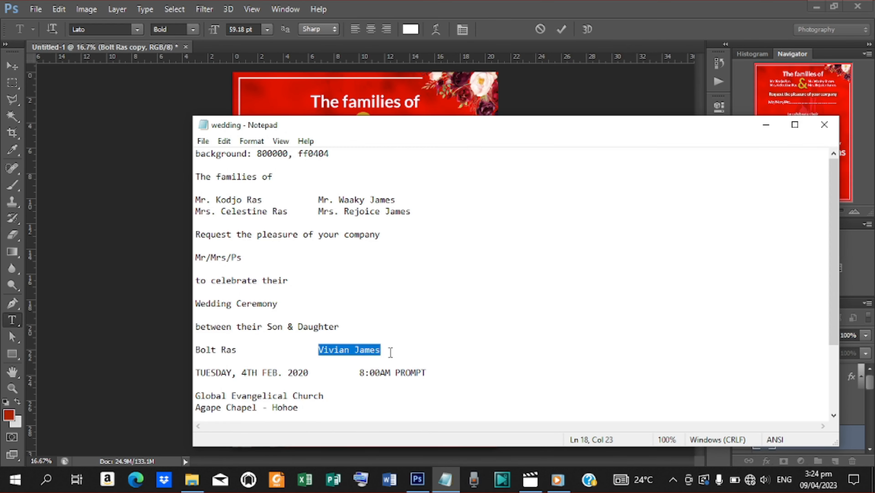
click(772, 126)
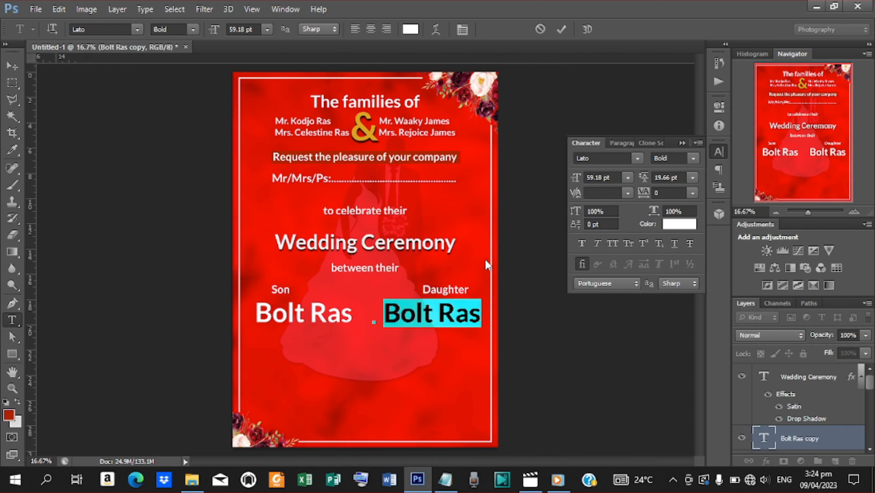
key(ctrl+v)
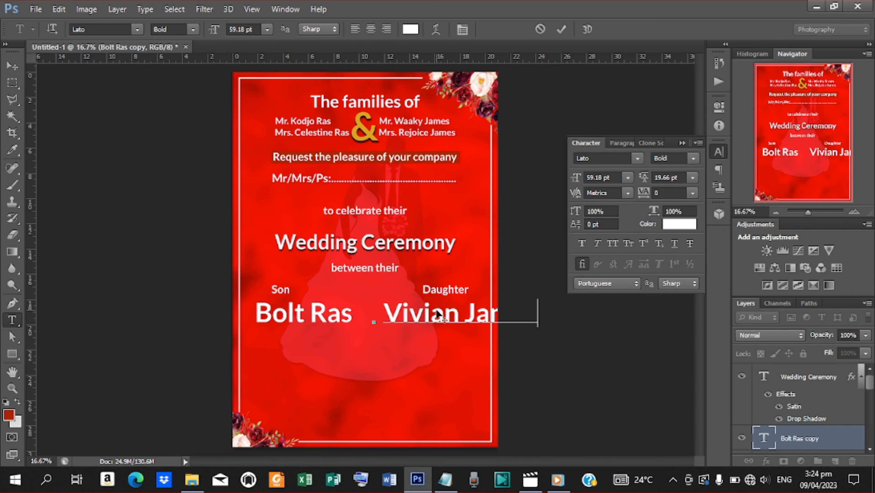
click(563, 29)
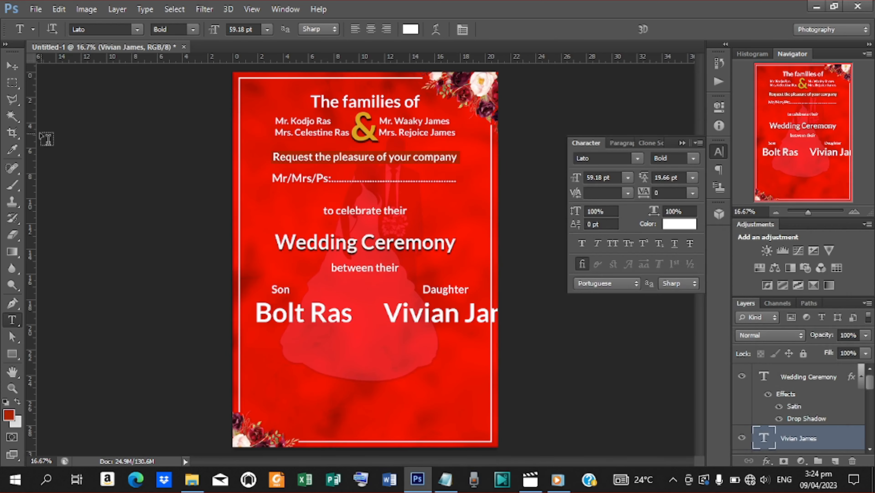
click(13, 65)
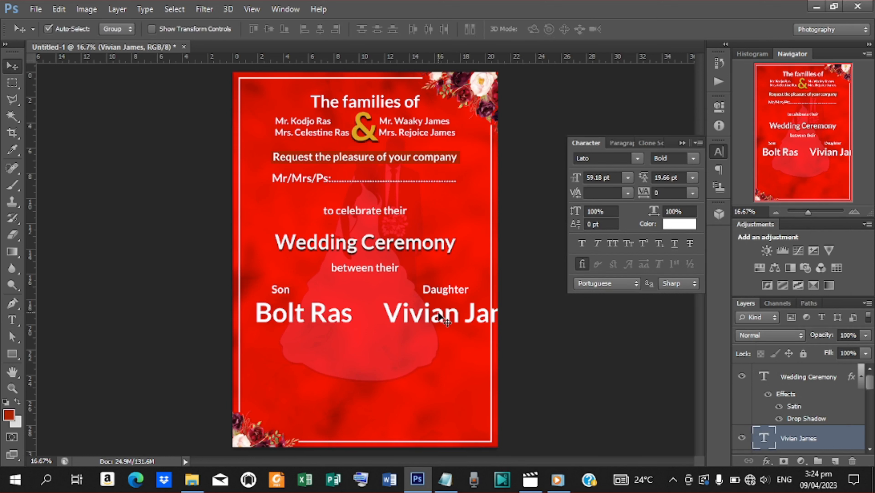
Step: Move the bride's name beside the groom's and scale both names to about 76.6%
mouse_move(434, 309)
mouse_down()
mouse_move(403, 310)
mouse_move(402, 319)
mouse_move(440, 318)
mouse_up()
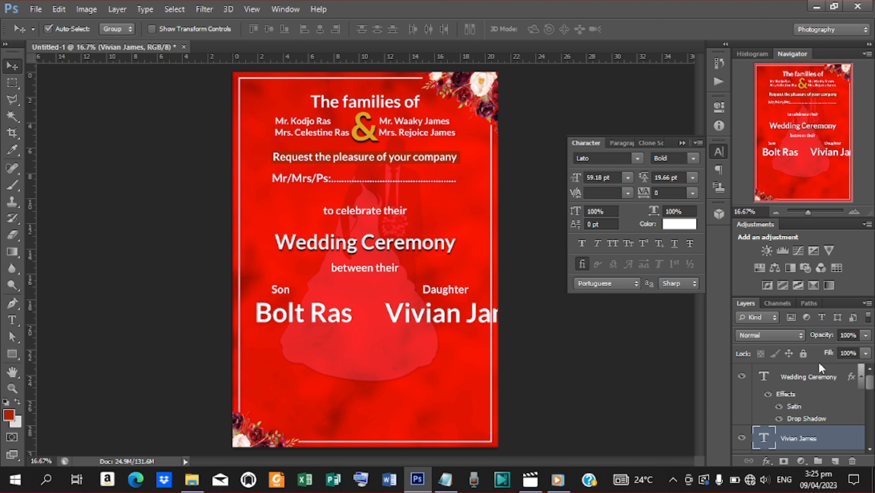
ctrl+click(820, 380)
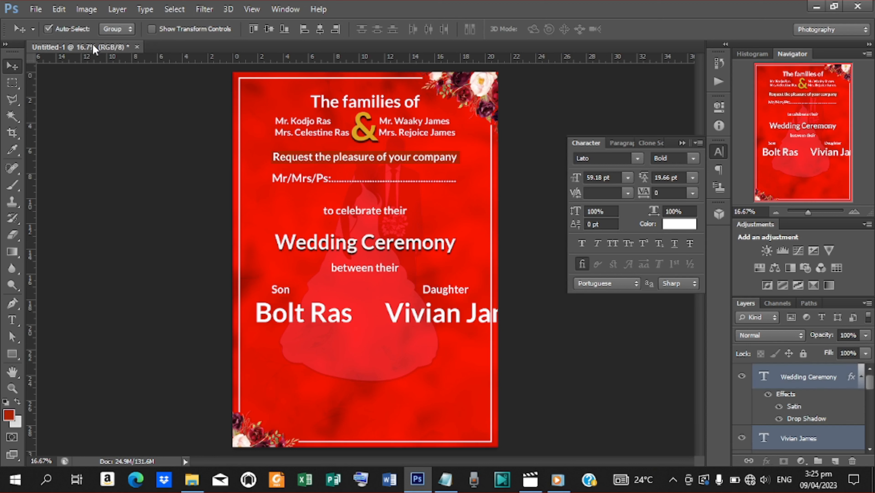
click(152, 29)
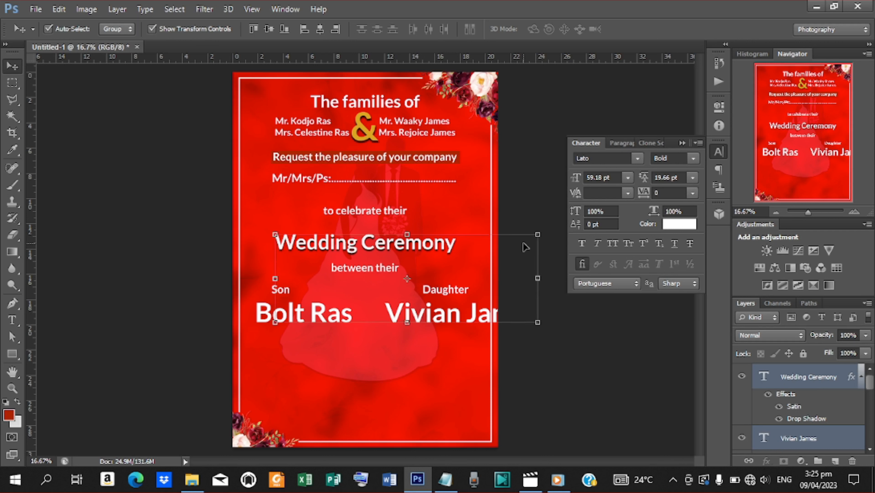
mouse_move(870, 385)
mouse_down()
mouse_move(870, 396)
mouse_move(870, 369)
mouse_up()
ctrl+click(834, 382)
drag(872, 382, 873, 395)
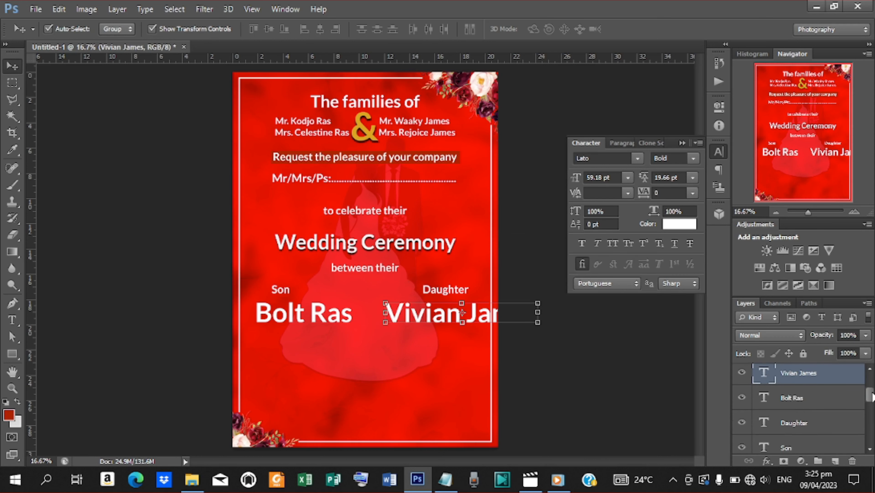
ctrl+click(795, 398)
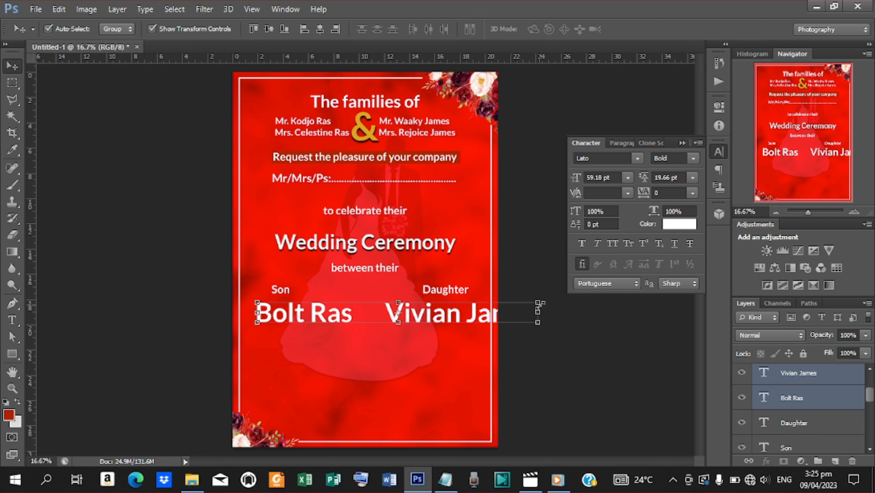
drag(538, 301, 440, 310)
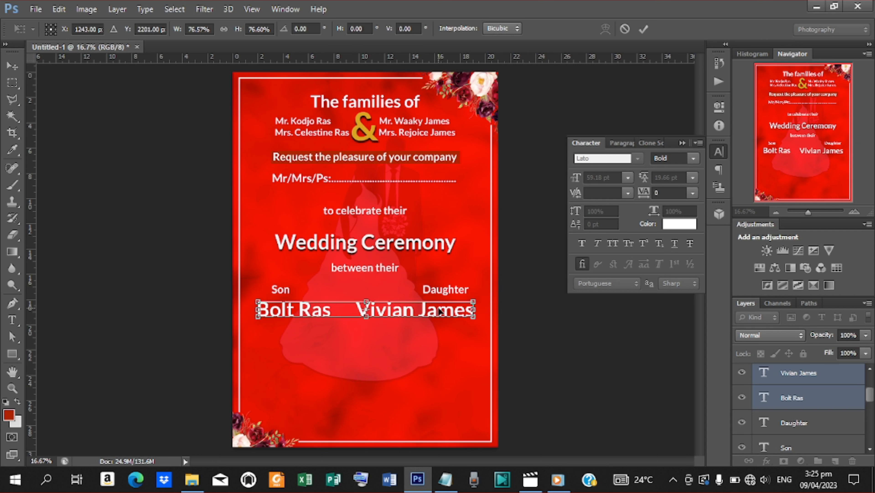
key(Up)
key(Up)
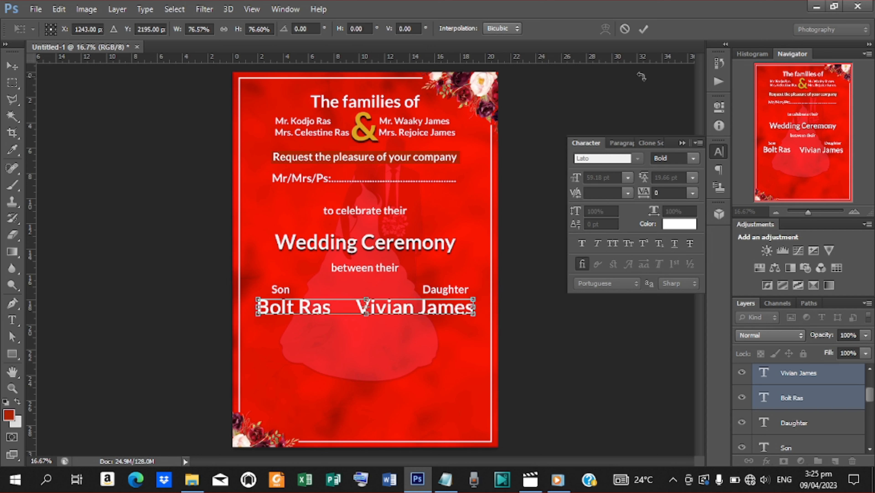
click(644, 29)
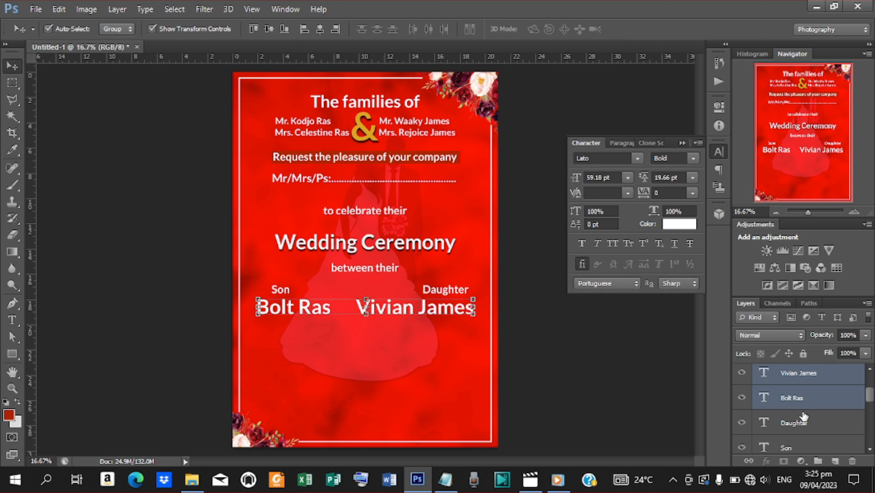
Step: Move the Daughter label directly above the bride's name
click(799, 424)
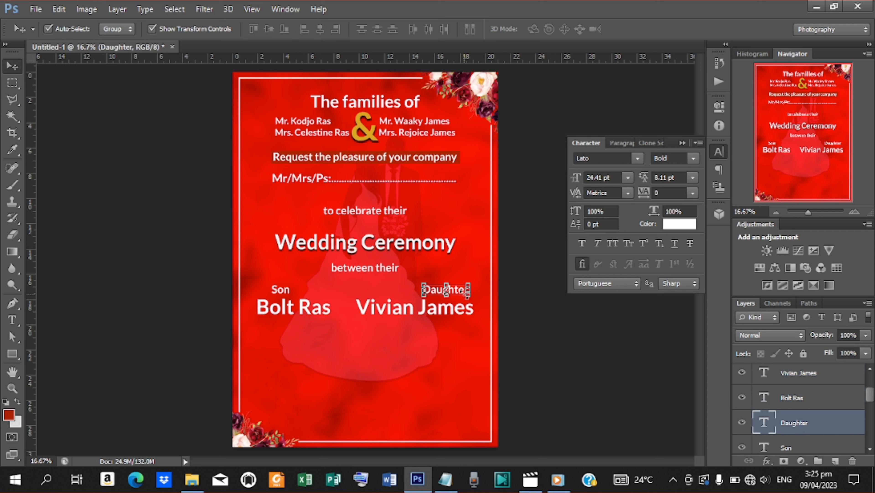
drag(463, 292, 466, 298)
key(Left)
key(Left)
key(Left)
key(Left)
key(Left)
key(Left)
key(Left)
key(Left)
key(Left)
key(Left)
key(Left)
key(Left)
key(Left)
key(Left)
key(Left)
key(Left)
key(Left)
key(Left)
key(Left)
key(Left)
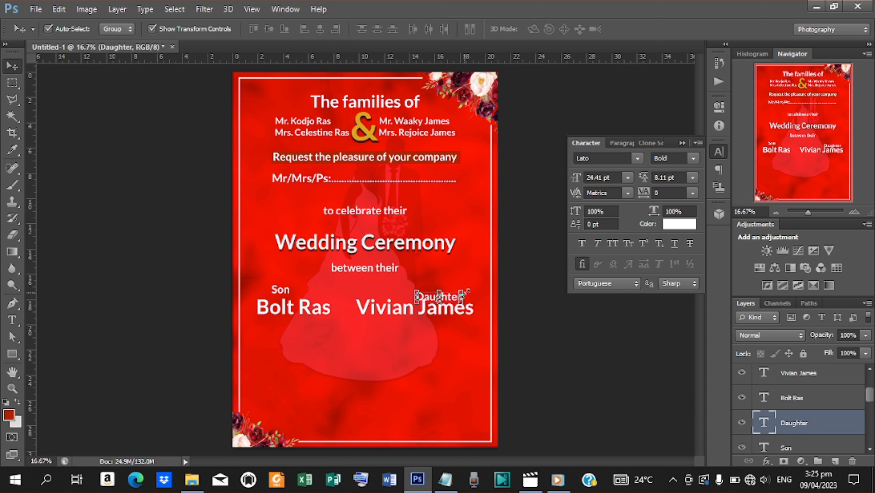
key(Left)
key(Left)
key(Left)
key(Left)
key(Left)
key(Left)
key(Left)
key(Left)
key(Left)
key(Left)
key(Left)
key(Left)
key(Left)
key(Left)
key(Left)
key(Left)
key(Left)
key(Left)
key(Left)
key(Left)
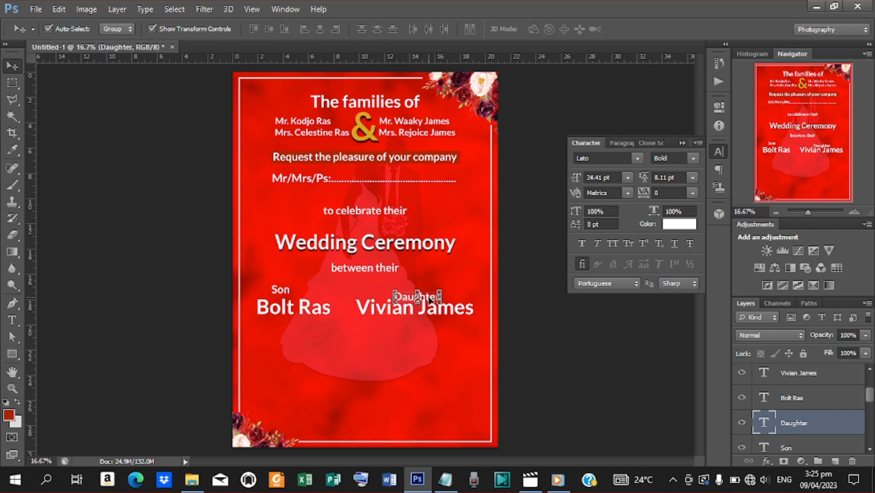
drag(430, 298, 397, 298)
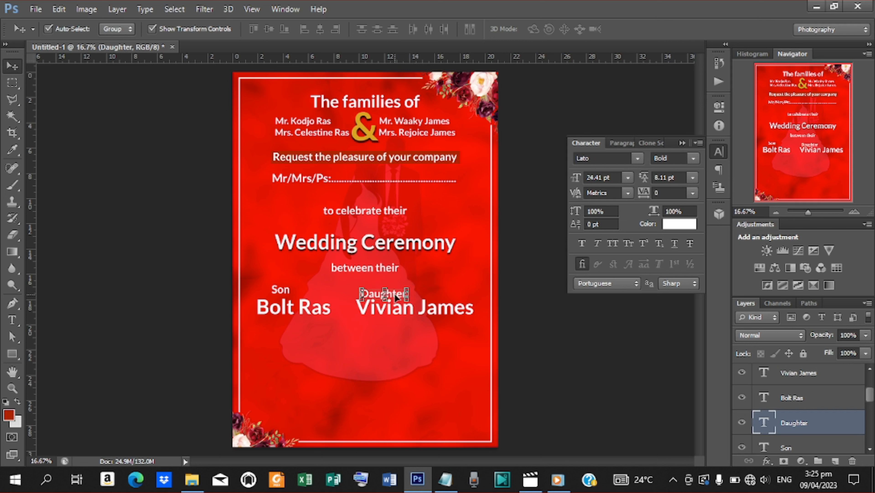
Step: Place the Son label directly above the groom's name
click(282, 288)
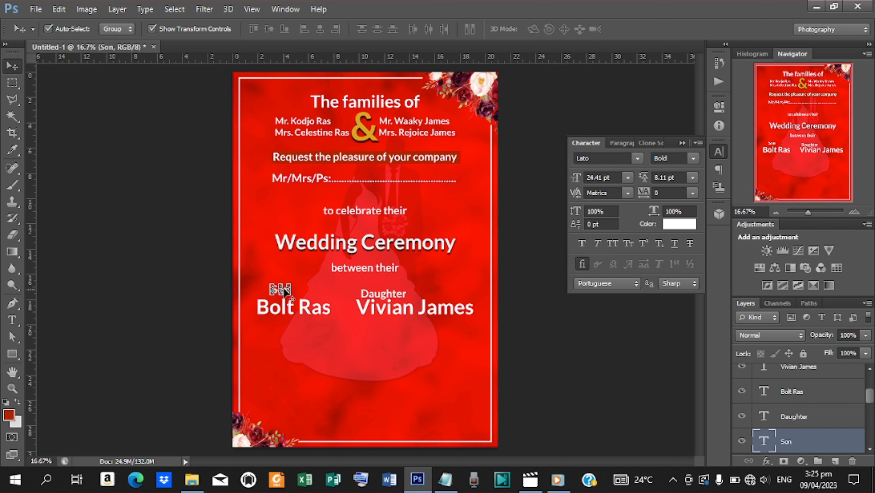
key(ctrl+t)
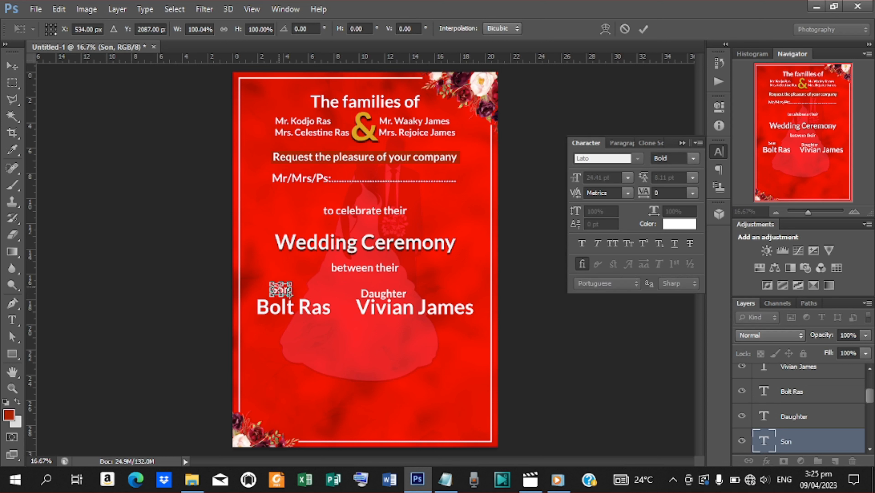
click(644, 29)
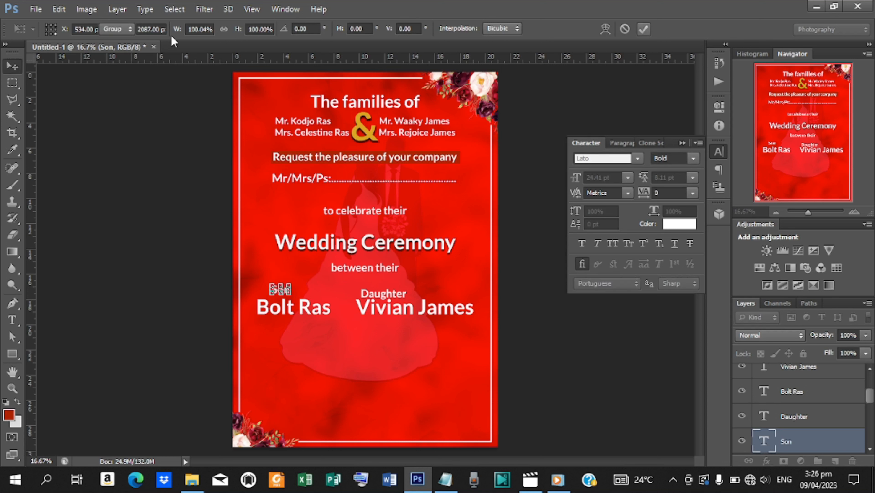
click(152, 28)
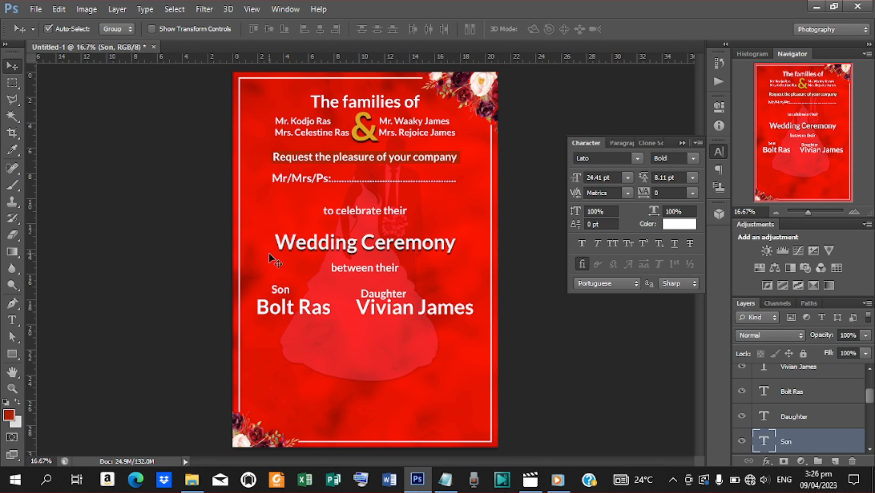
drag(287, 294, 319, 301)
Step: Scale the four name and label layers down together and nudge Son and Daughter up
shift+click(809, 368)
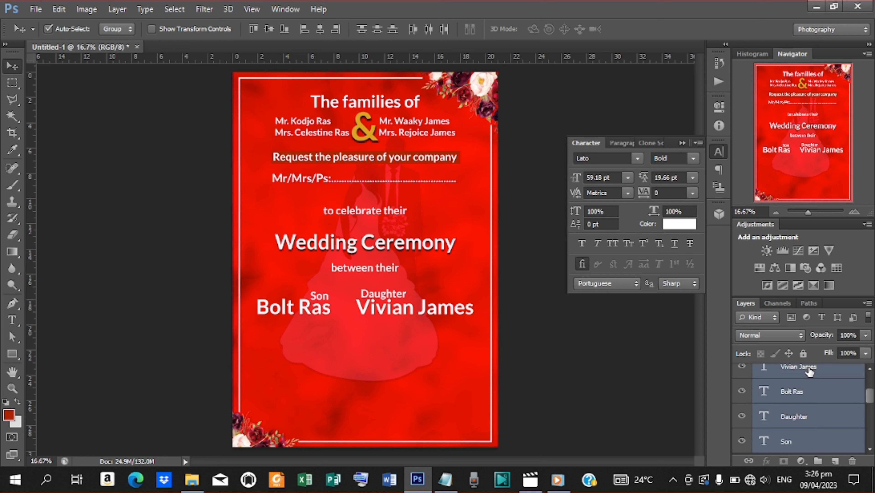
click(151, 30)
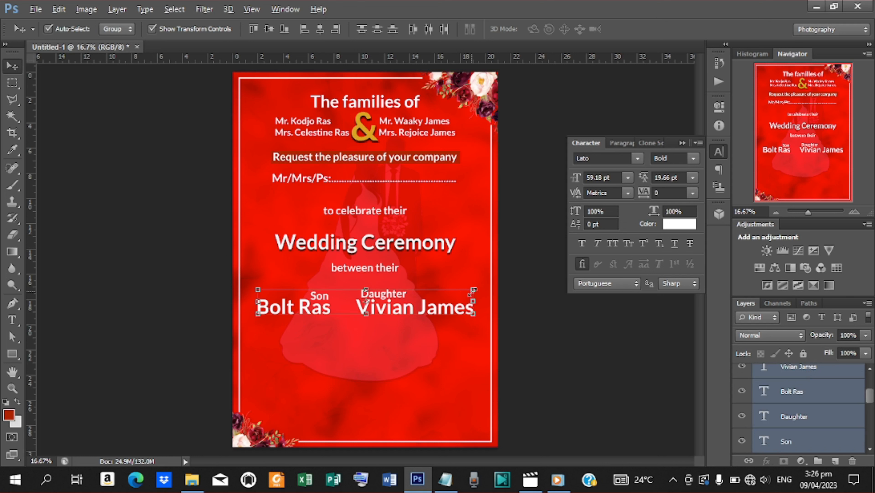
drag(472, 292, 458, 292)
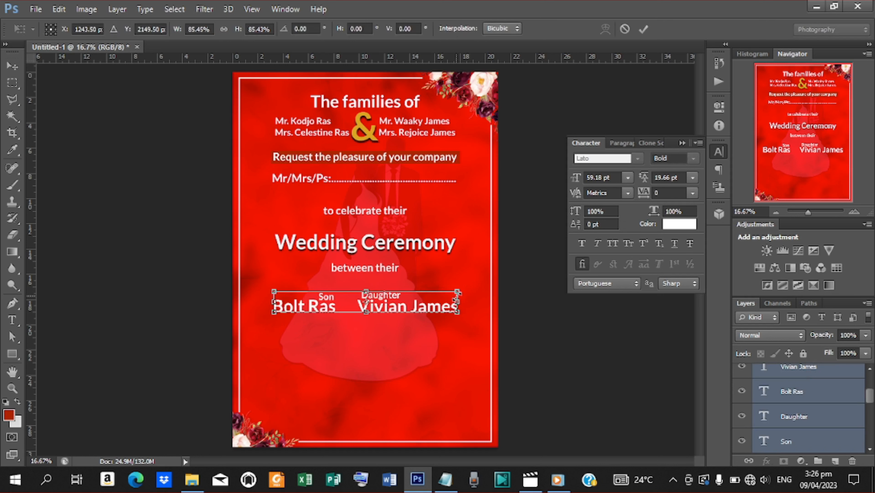
click(644, 29)
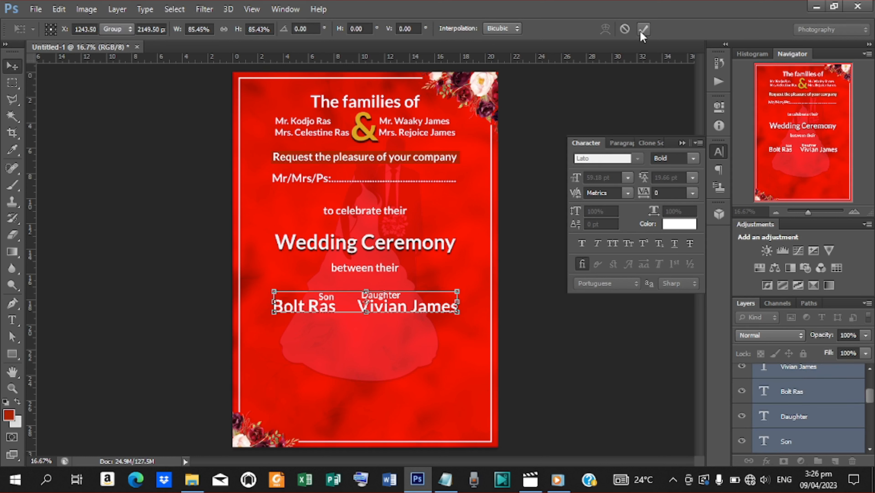
click(799, 417)
ctrl+click(792, 444)
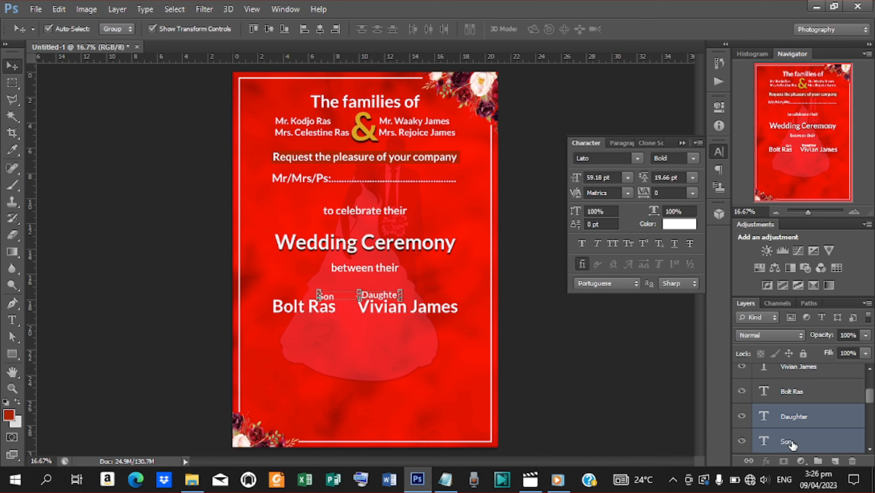
key(shift+Up)
key(shift+Up)
key(shift+Up)
key(shift+Up)
key(shift+Up)
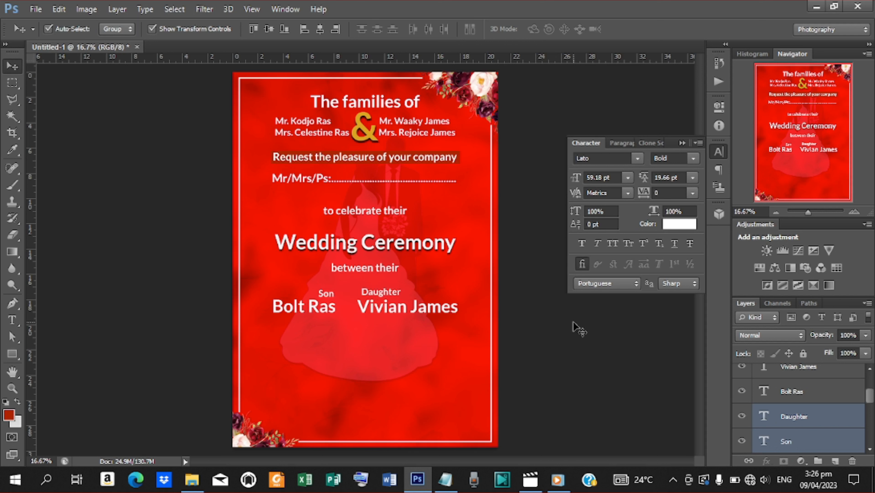
Step: Spread the pairs apart: Daughter with bride's name right, Son with groom's name left
click(580, 326)
click(387, 293)
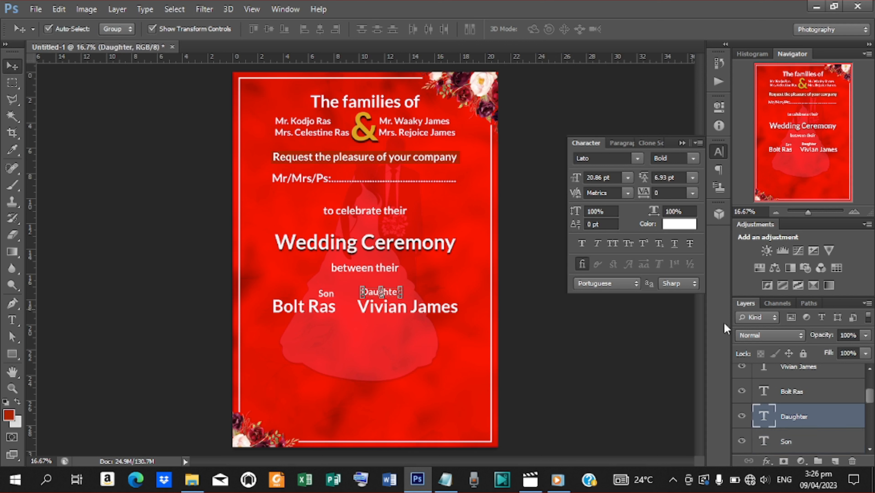
ctrl+click(797, 367)
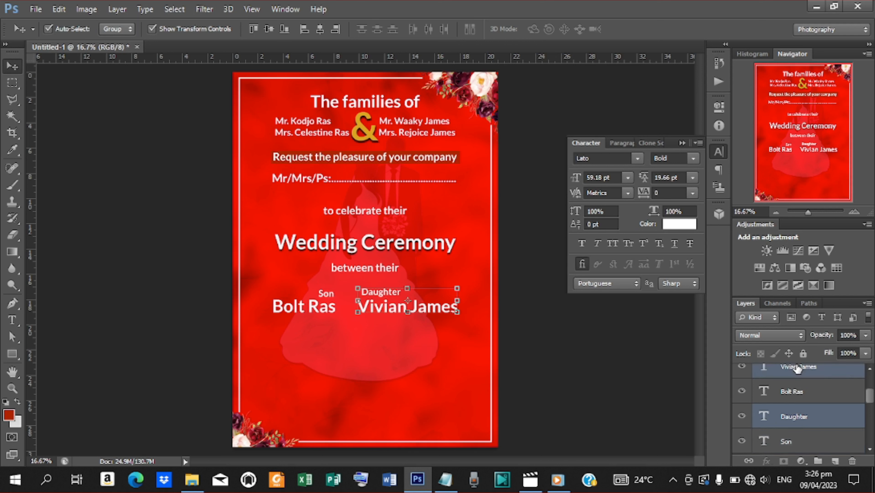
key(shift+Right)
key(shift+Right)
key(shift+Right)
key(shift+Right)
key(shift+Right)
key(shift+Right)
key(shift+Right)
key(shift+Right)
key(shift+Right)
key(shift+Right)
key(shift+Right)
key(shift+Right)
key(shift+Right)
key(shift+Right)
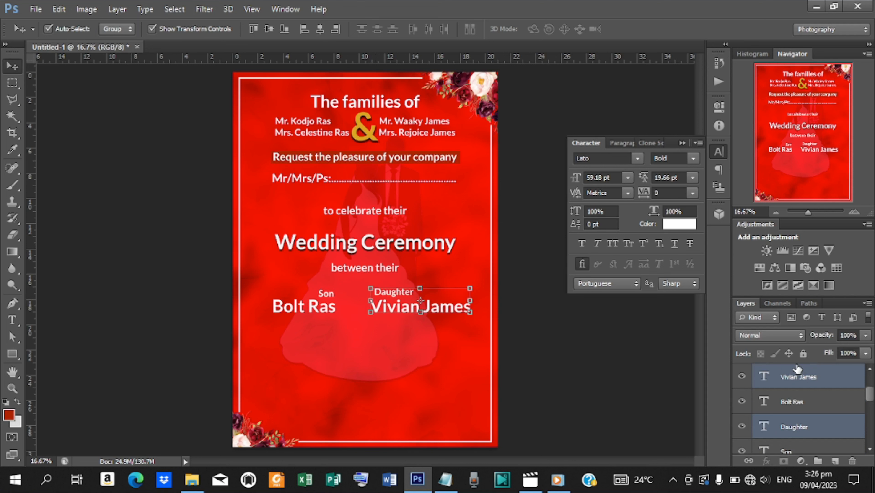
click(794, 448)
ctrl+click(788, 393)
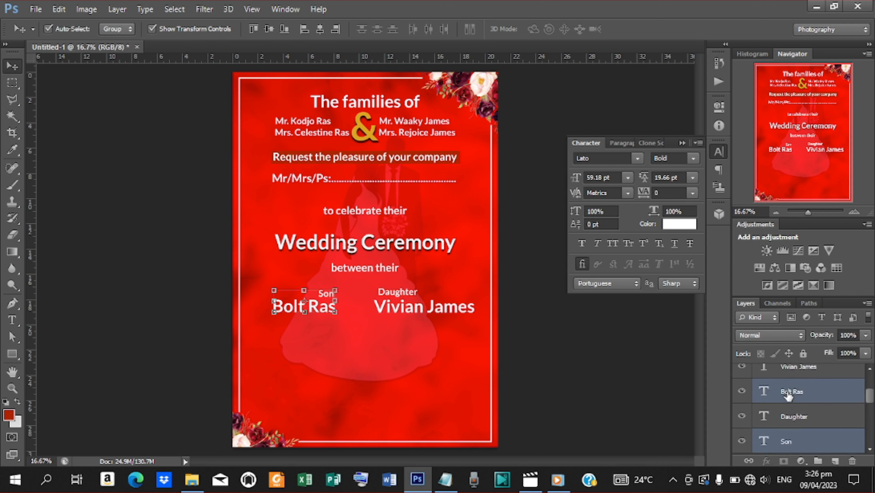
key(shift+Left)
key(shift+Left)
key(shift+Left)
key(shift+Left)
key(shift+Left)
key(shift+Left)
key(shift+Left)
key(shift+Left)
key(shift+Left)
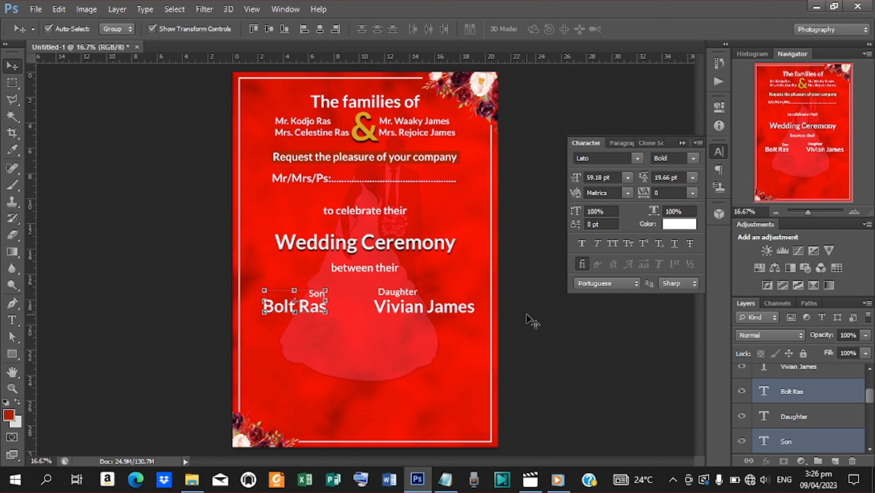
Step: Group the Son, Daughter and both name layers into a group named 'couples'
click(793, 367)
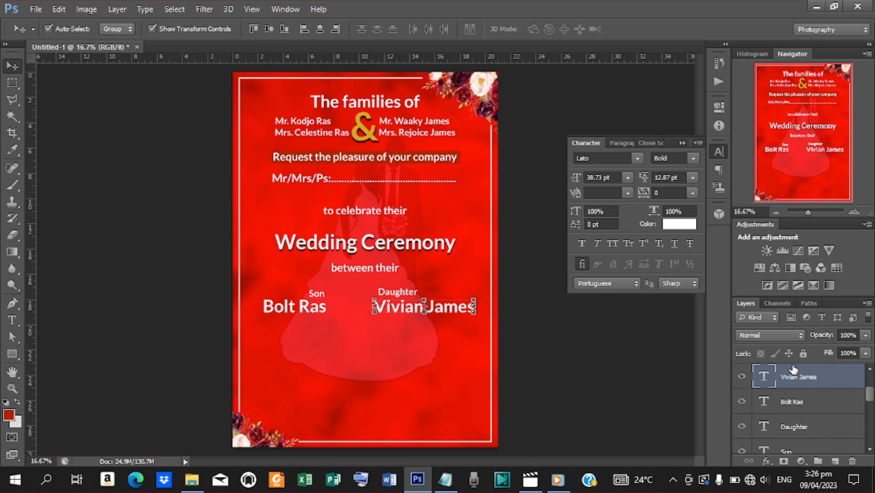
drag(870, 397, 870, 406)
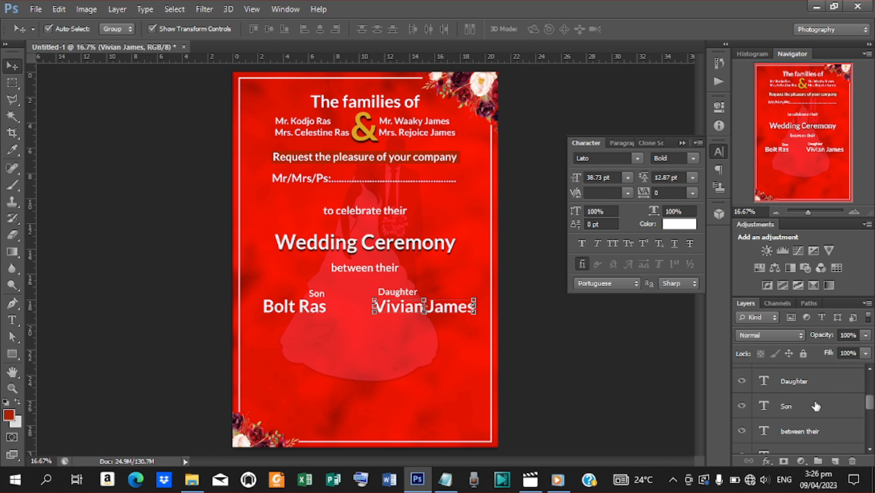
shift+click(812, 408)
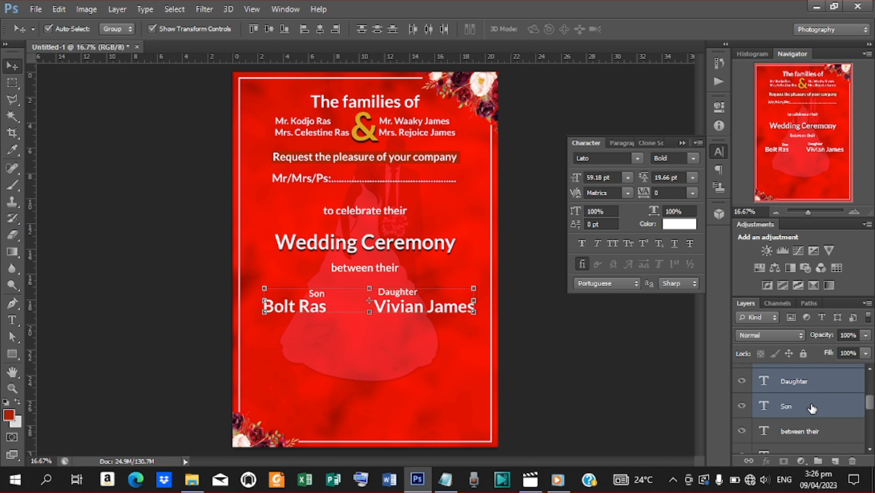
key(ctrl+g)
double_click(793, 373)
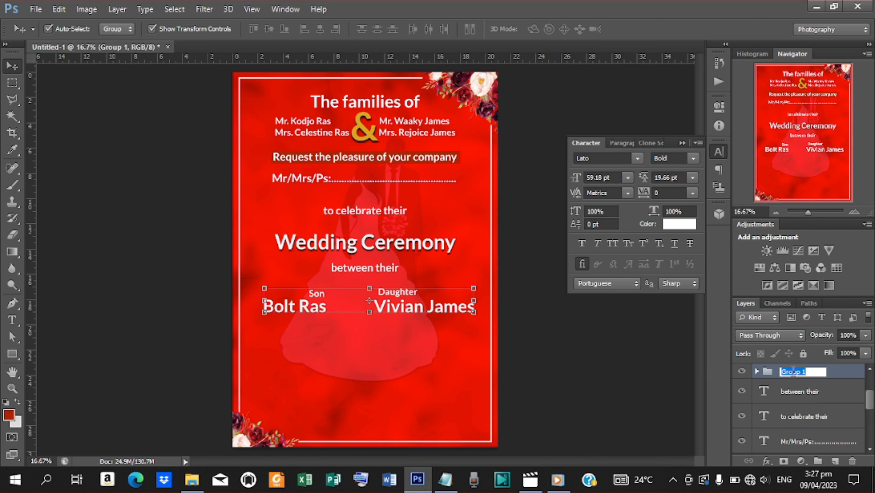
text(couples)
key(Return)
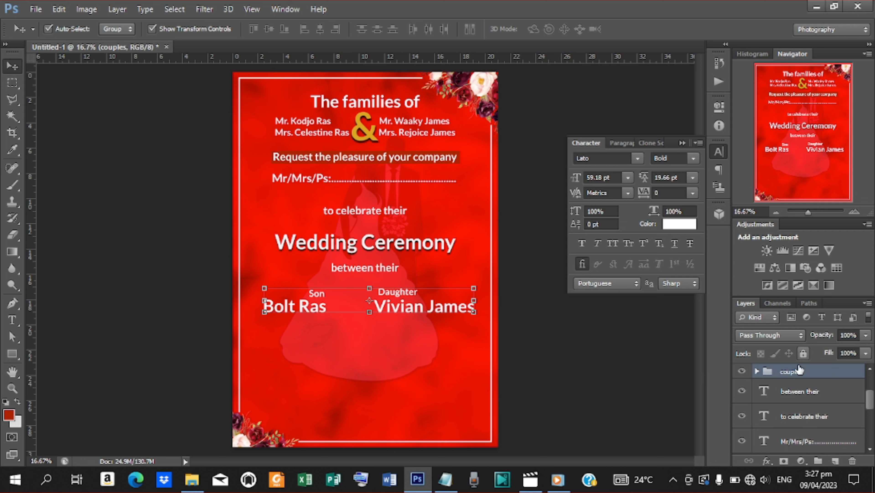
click(800, 391)
Step: Duplicate the 'between their' line and move the copy below the groom's name
key(ctrl+j)
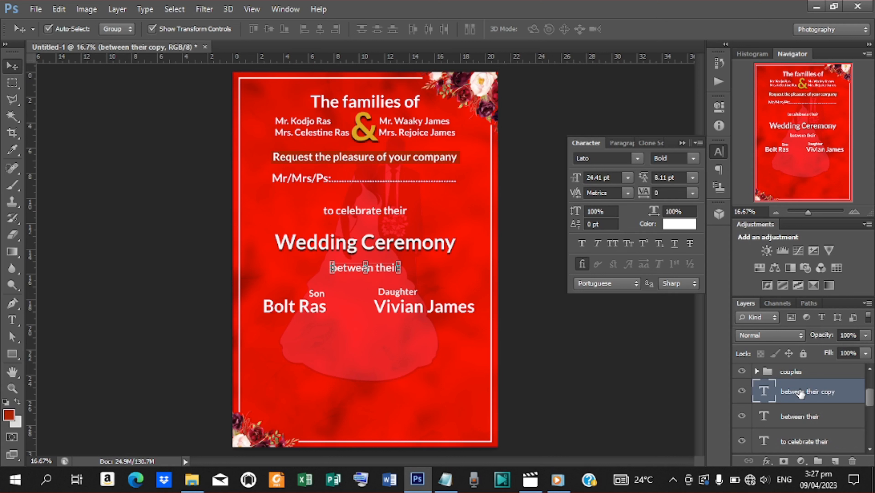
drag(378, 267, 307, 338)
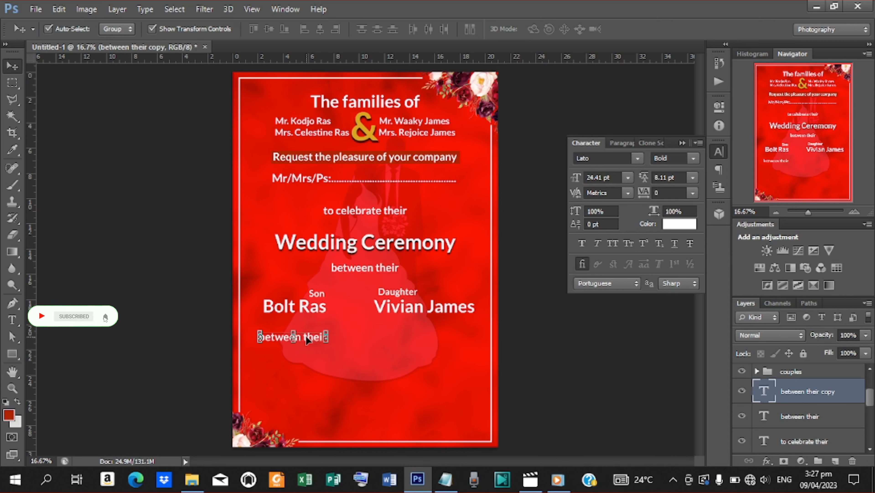
key(t)
click(445, 479)
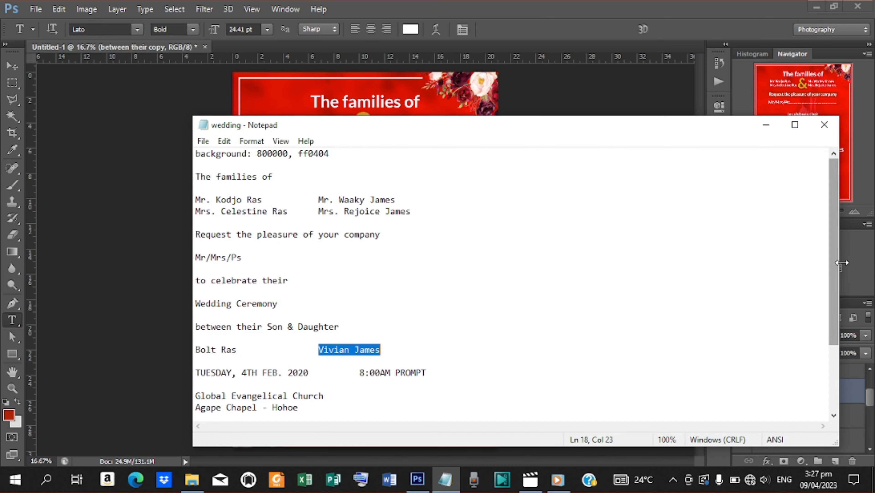
Step: Correct the notes' date to TUESDAY, 4TH FEB. 2023 and copy it for the invitation
drag(837, 263, 836, 329)
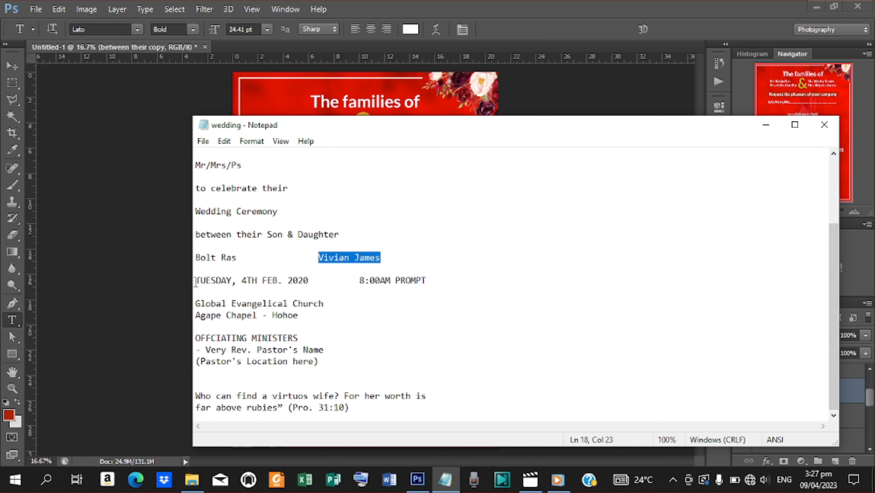
drag(196, 280, 318, 278)
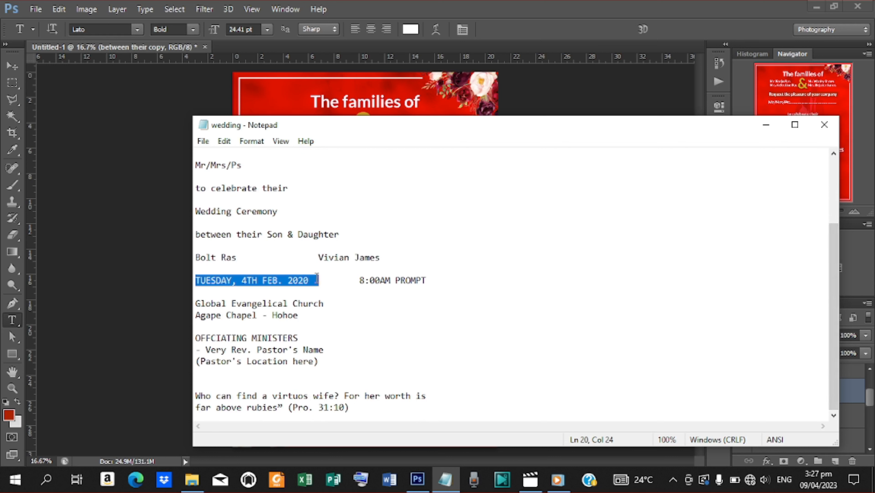
click(306, 281)
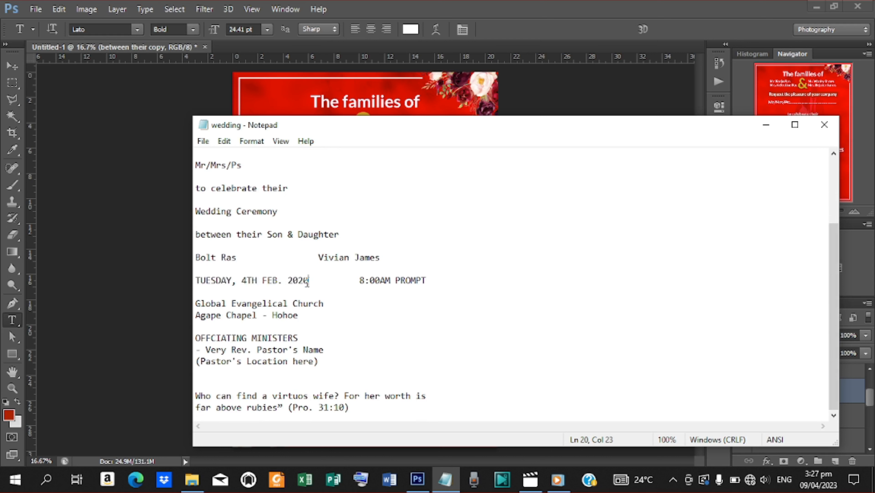
key(BackSpace)
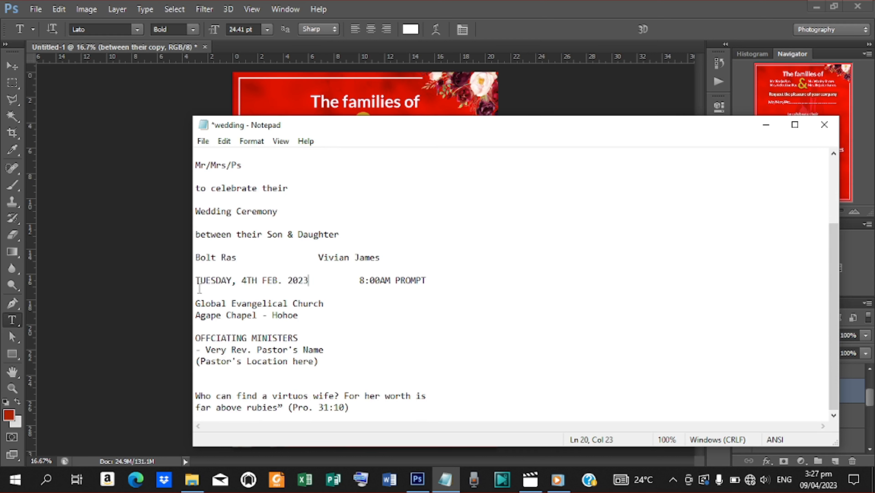
drag(197, 280, 309, 283)
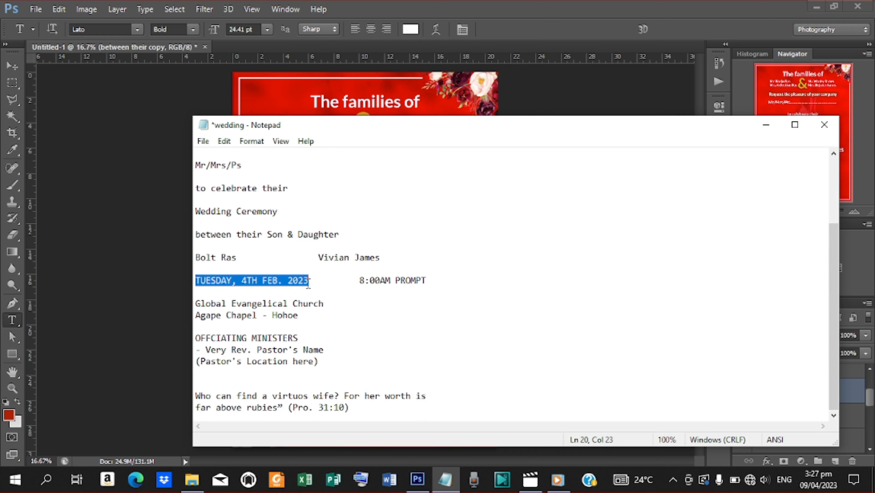
right_click(291, 279)
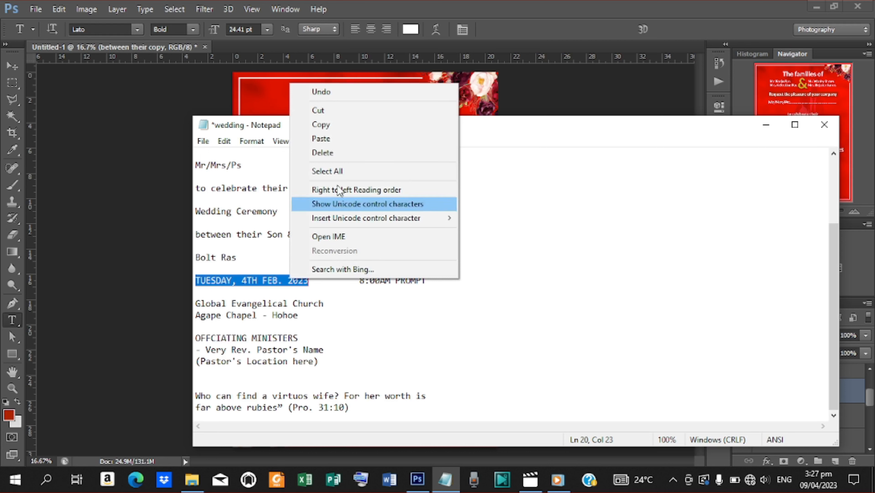
click(329, 126)
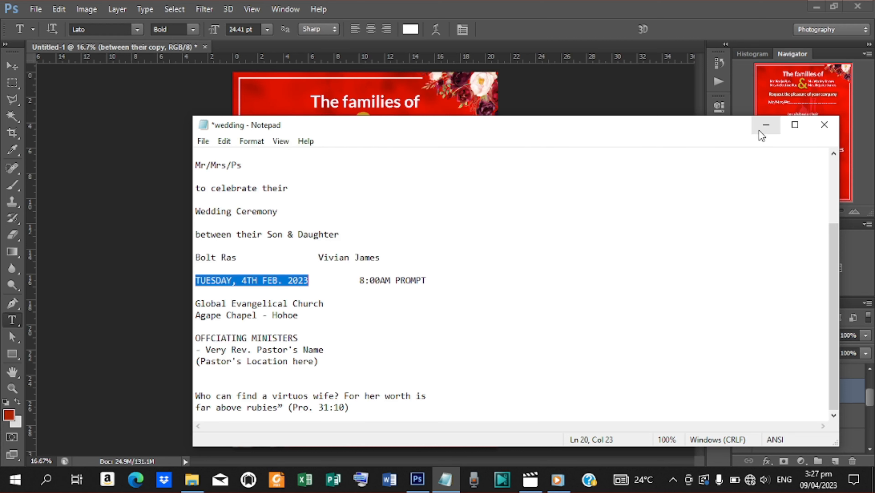
click(764, 126)
click(259, 337)
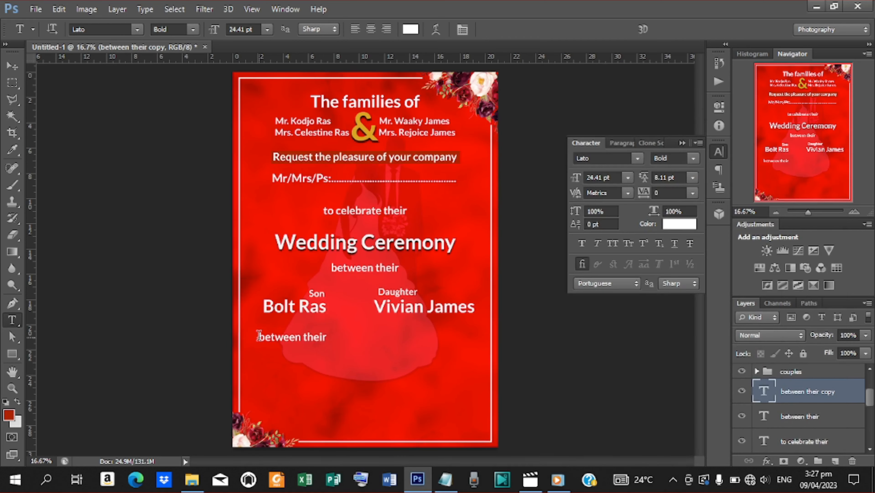
drag(258, 337, 326, 338)
key(ctrl+v)
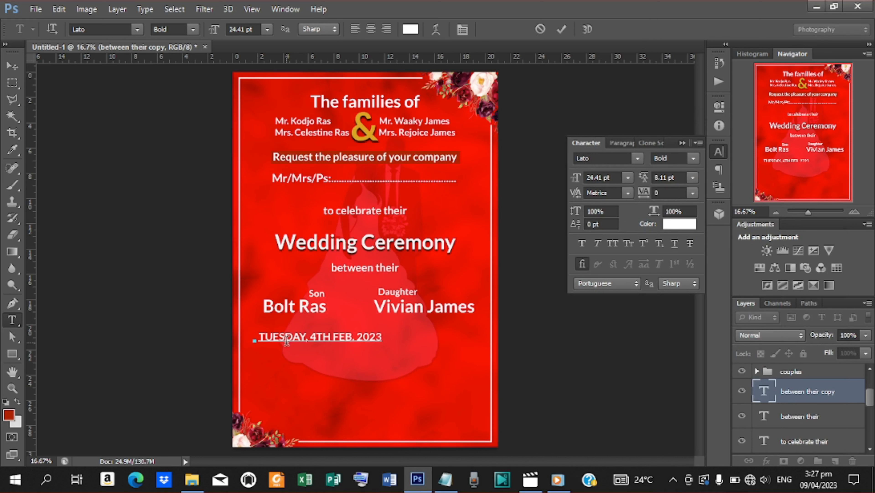
click(564, 30)
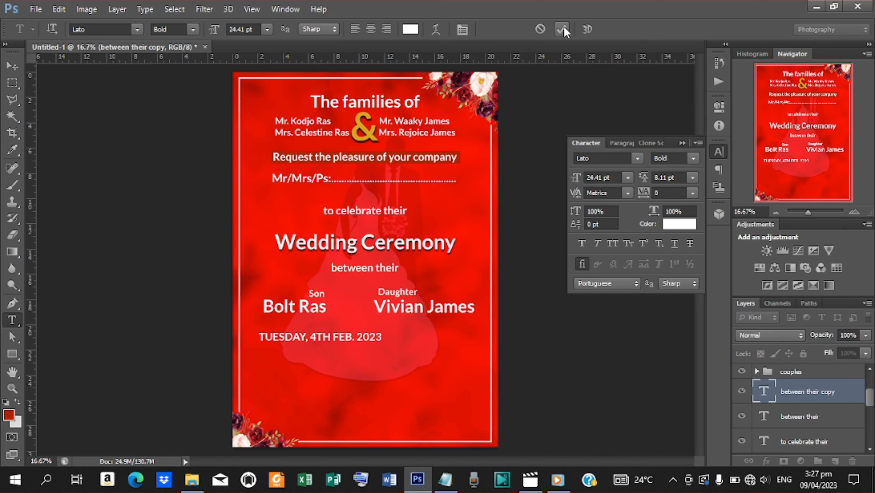
key(v)
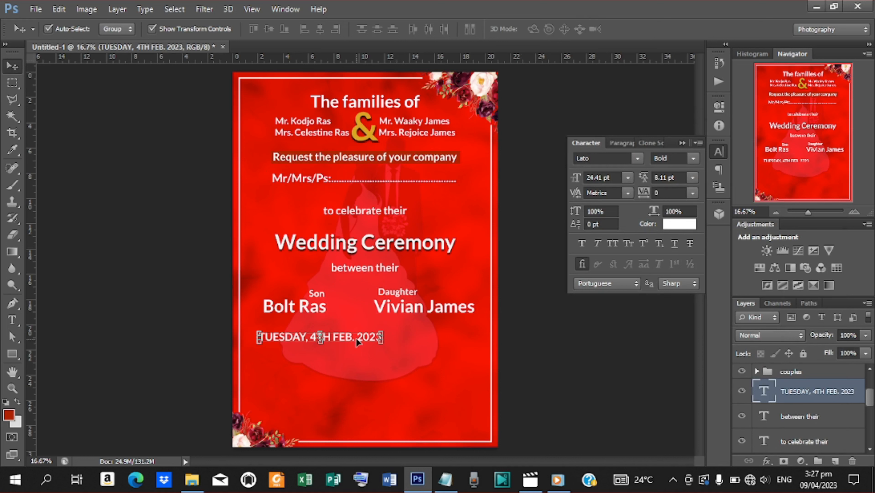
drag(355, 340, 340, 334)
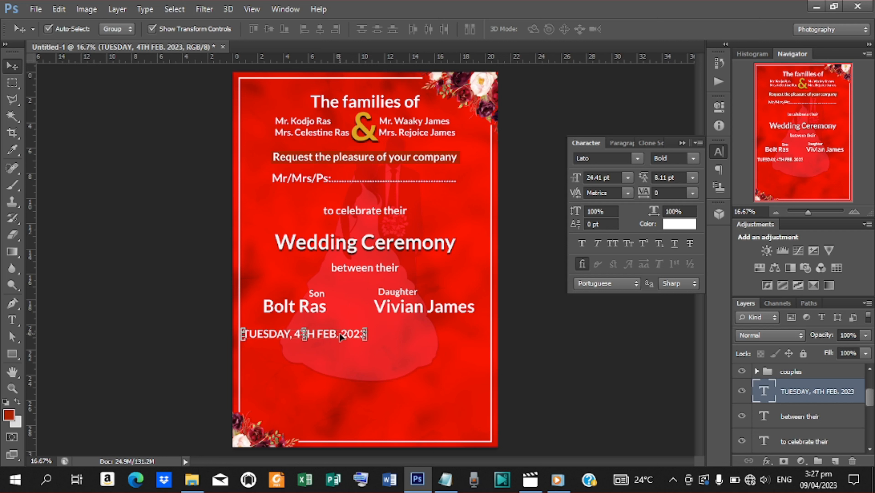
key(shift+Right)
key(shift+Right)
key(shift+Right)
key(shift+Right)
key(shift+Right)
key(shift+Right)
key(shift+Right)
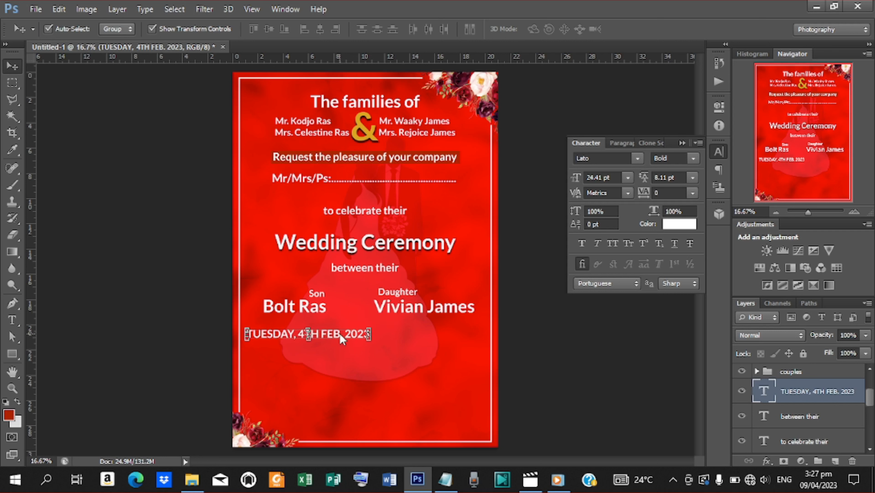
Step: Draw a thin rectangle just above the date, filled with a light recent colour
click(12, 354)
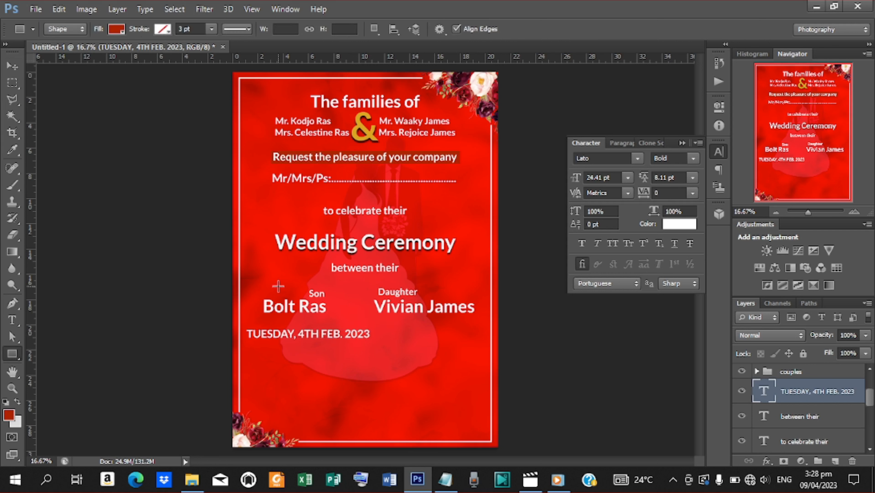
drag(244, 325, 372, 326)
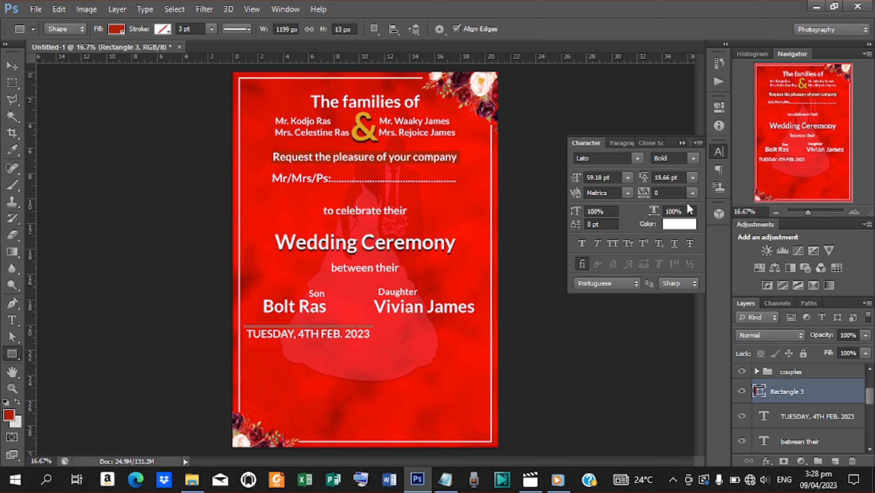
click(117, 31)
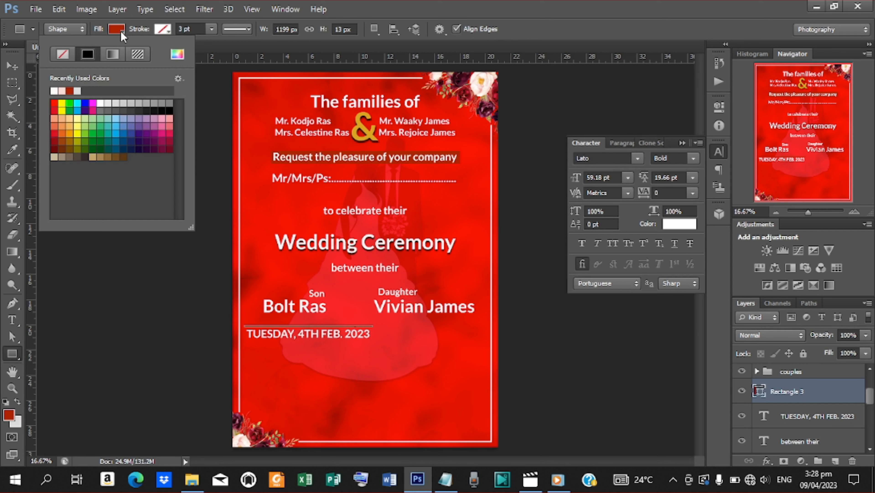
click(63, 90)
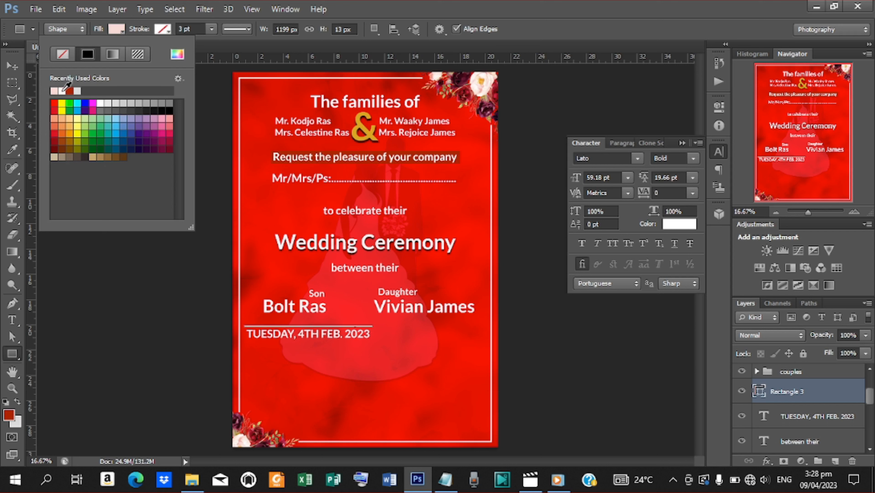
Step: Duplicate the thin line and move the copy just below the date
click(13, 66)
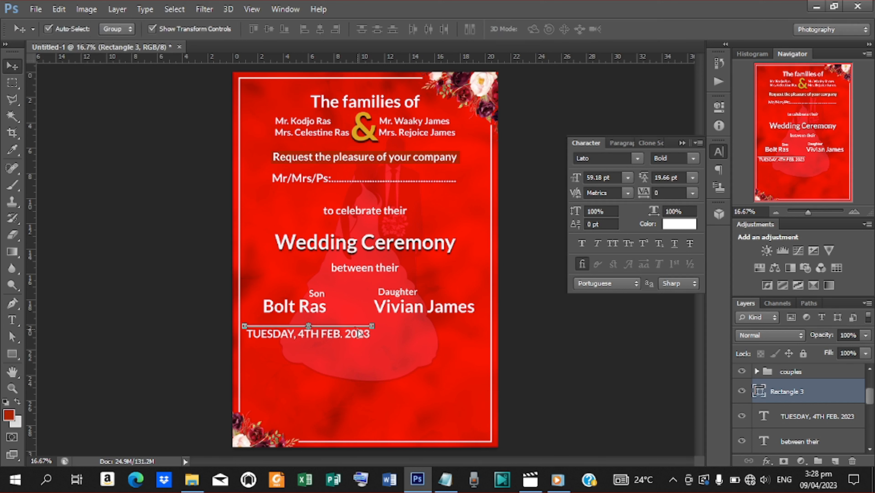
key(ctrl+j)
key(shift+Down)
key(shift+Down)
key(shift+Down)
key(shift+Down)
key(shift+Down)
key(shift+Down)
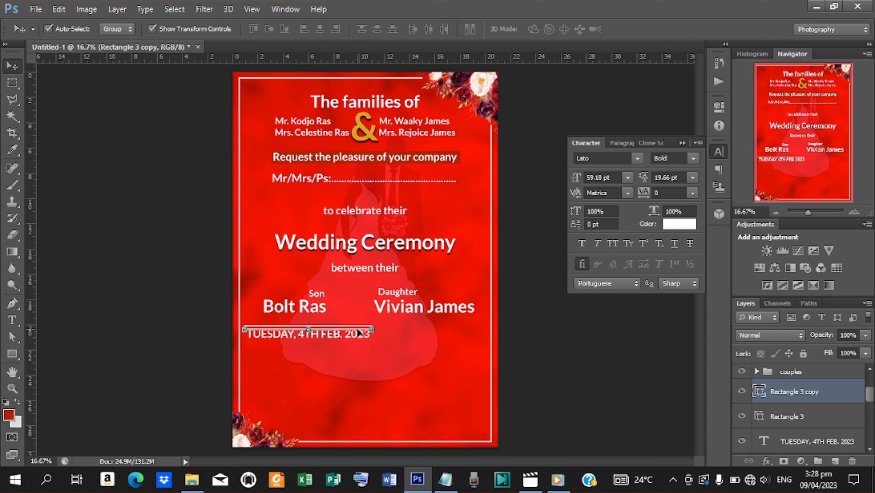
key(shift+Down)
key(shift+Down)
key(shift+Down)
key(shift+Down)
key(shift+Down)
key(shift+Down)
key(shift+Down)
key(shift+Down)
key(shift+Down)
key(shift+Down)
key(shift+Down)
key(shift+Down)
key(shift+Down)
key(shift+Down)
key(shift+Down)
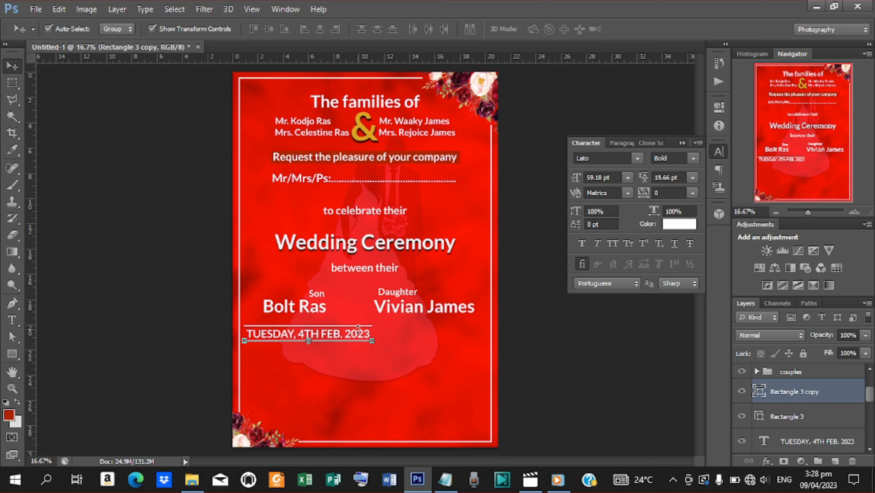
key(shift+Down)
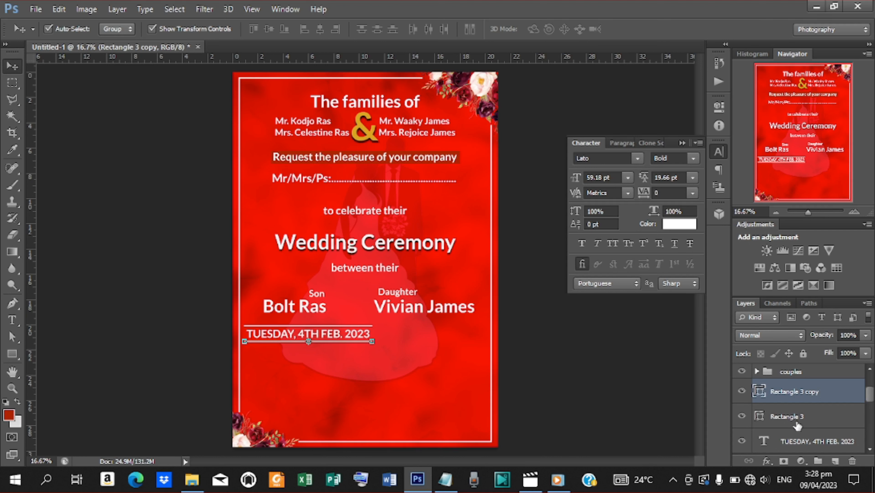
Step: Select the date and both lines and scale them down to about 85%
shift+click(800, 441)
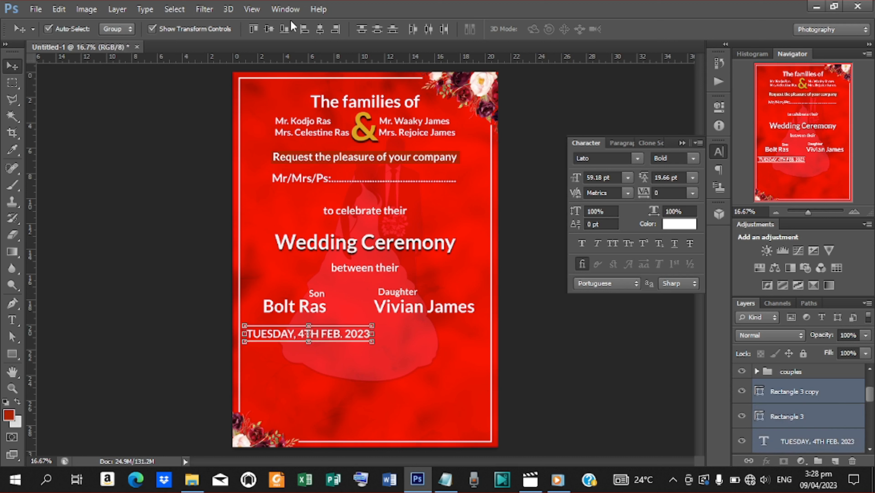
click(269, 30)
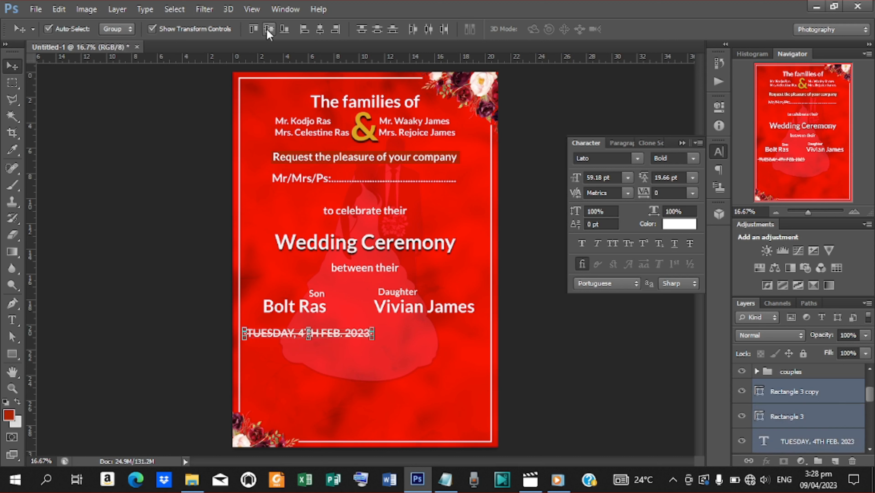
key(ctrl+z)
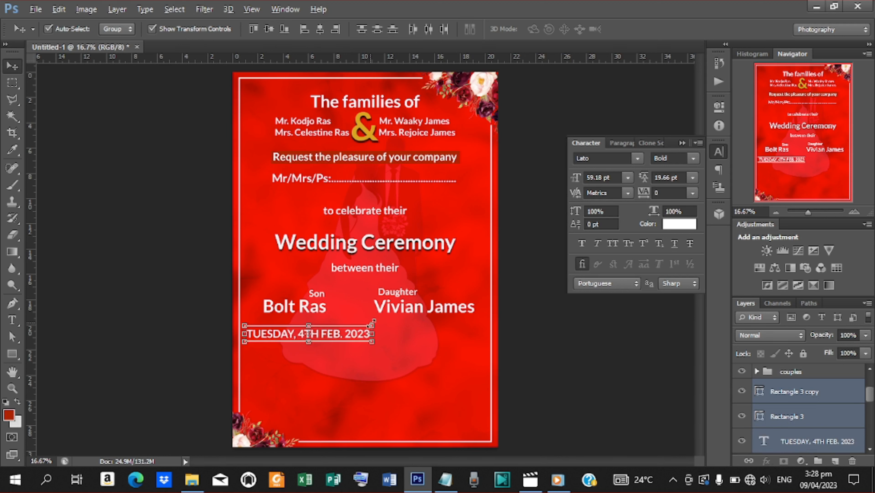
drag(372, 325, 363, 325)
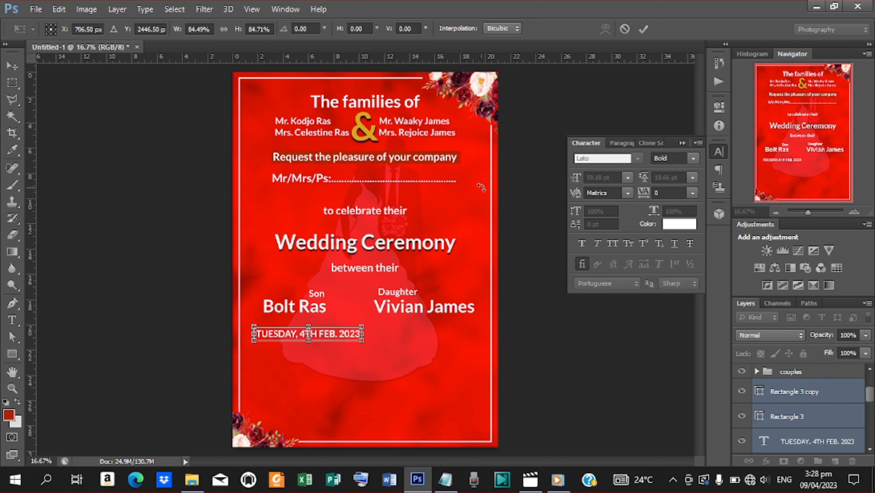
click(644, 29)
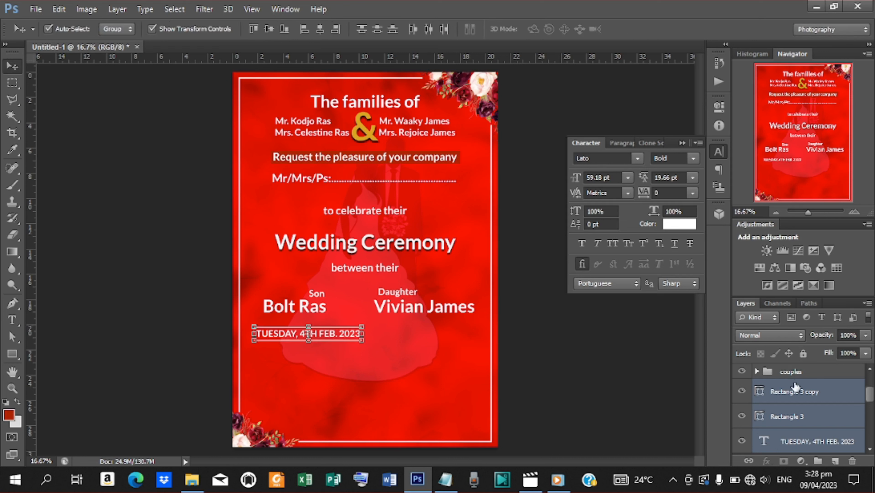
Step: Group the date and lines as 'date' and duplicate the group
key(ctrl+g)
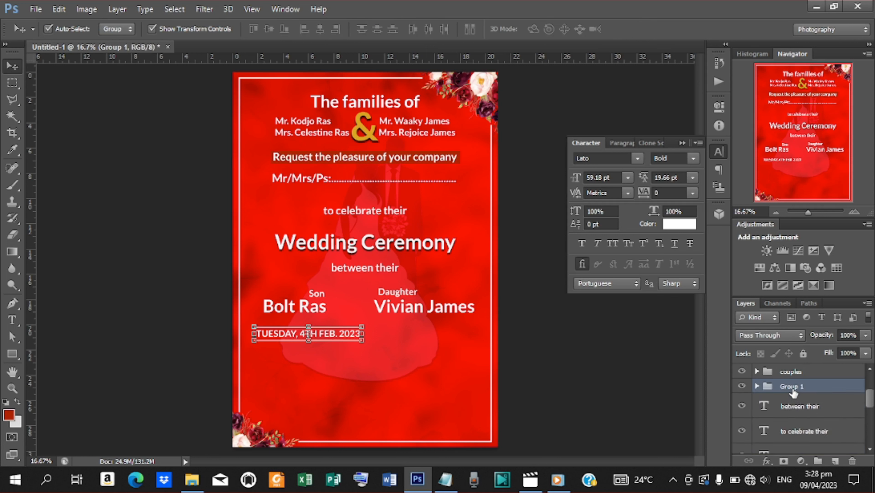
double_click(793, 387)
text(date)
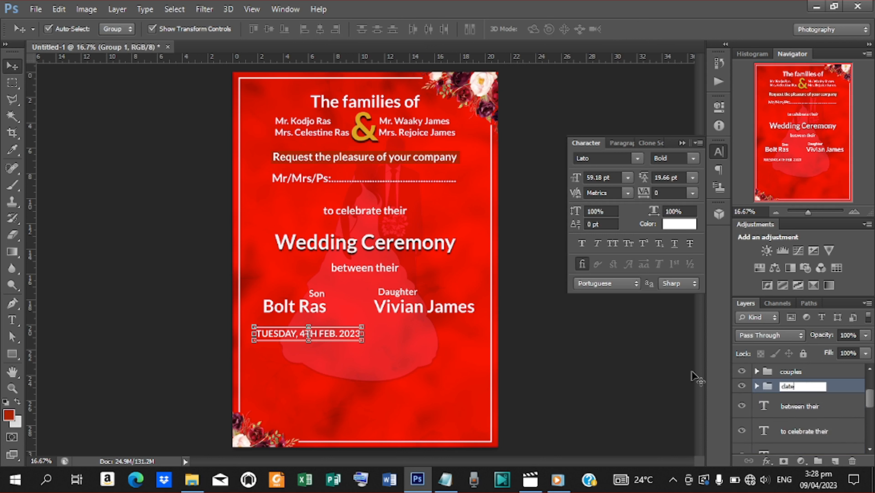
key(Return)
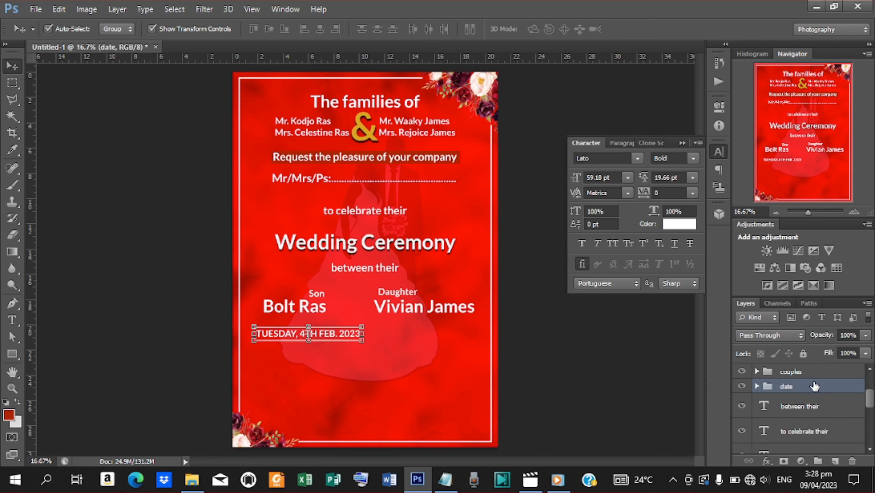
key(ctrl+j)
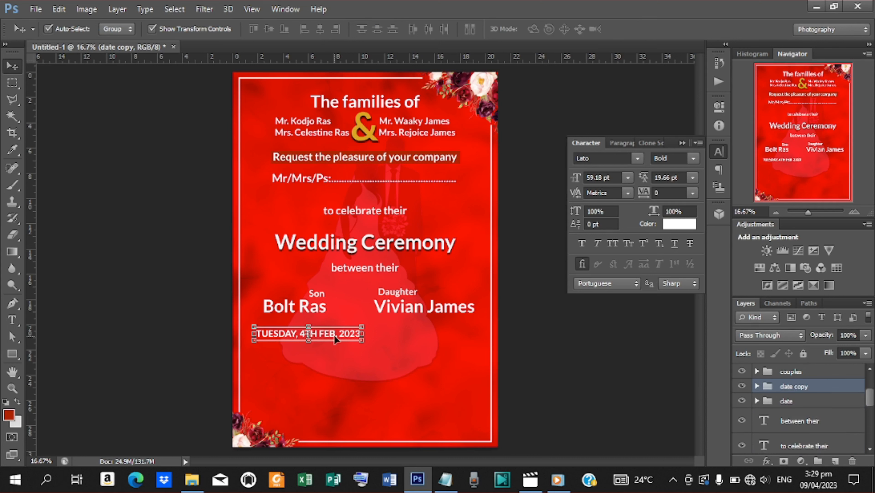
drag(342, 341, 460, 337)
key(t)
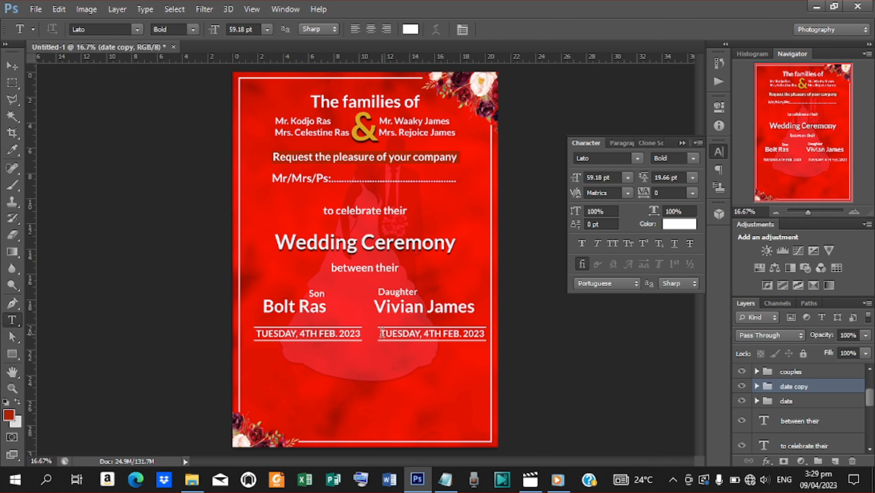
drag(382, 333, 515, 327)
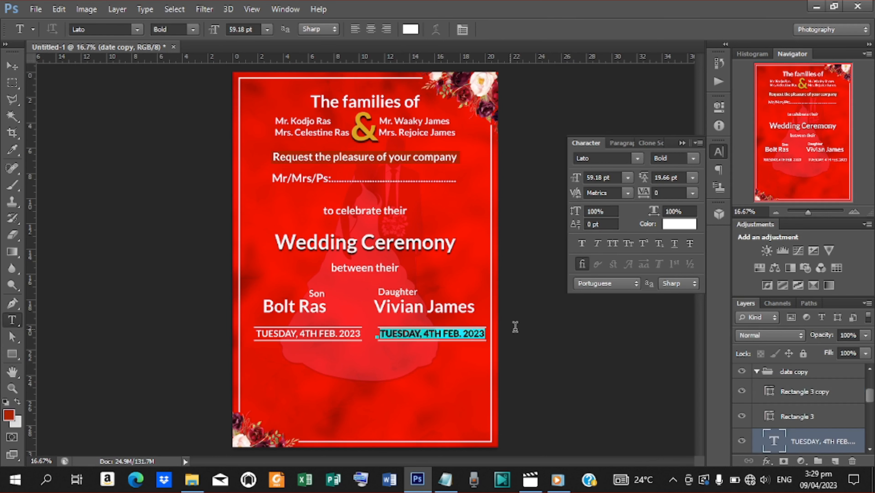
click(445, 479)
drag(360, 280, 432, 291)
key(ctrl+c)
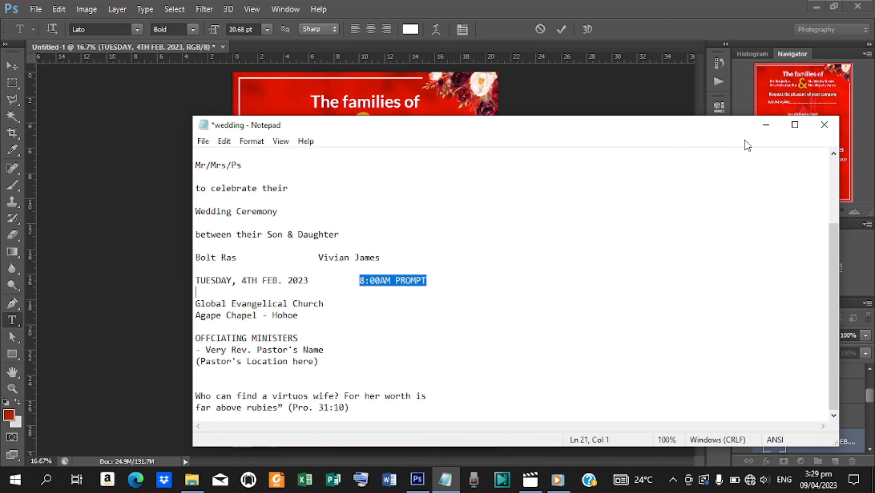
click(766, 124)
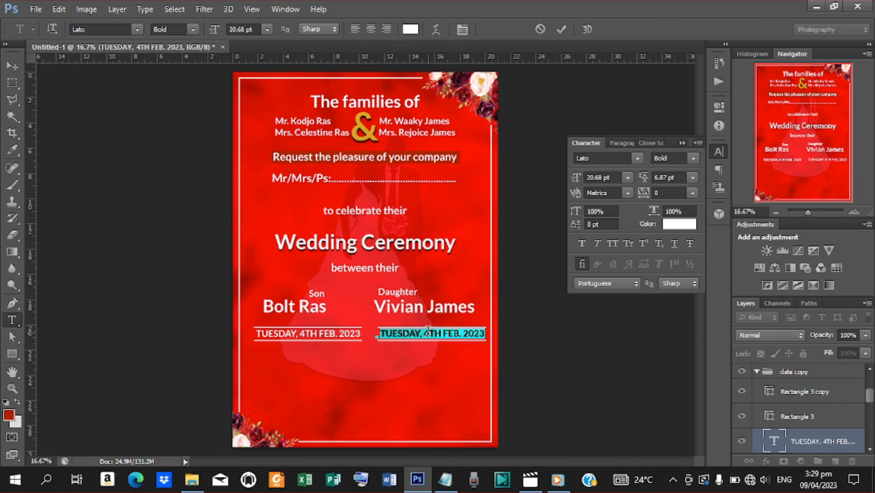
key(ctrl+v)
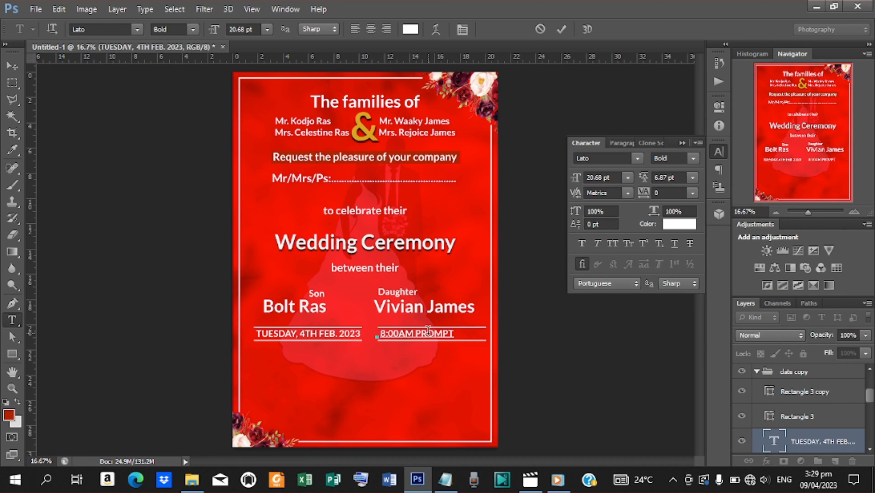
click(563, 29)
Step: Nudge the 8:00AM PROMPT text slightly to the right
click(12, 69)
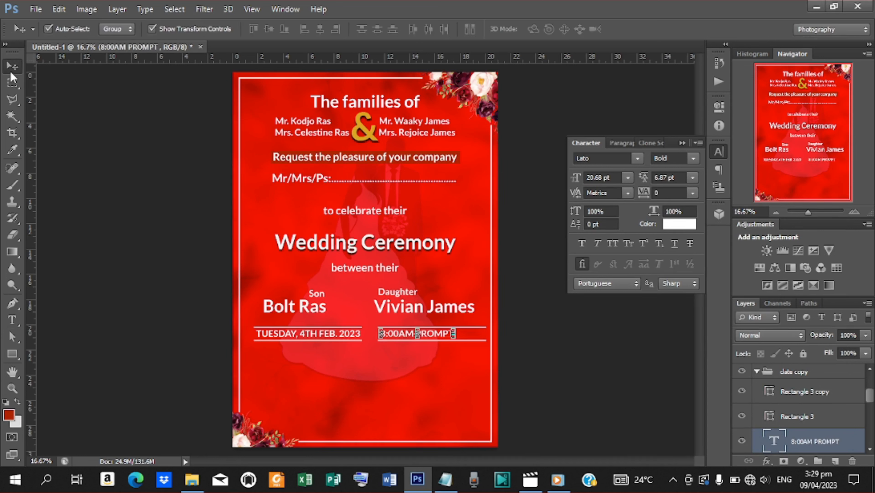
key(shift+Right)
key(shift+Right)
key(shift+Right)
key(shift+Right)
key(shift+Right)
key(shift+Right)
key(shift+Right)
key(shift+Right)
key(shift+Right)
key(shift+Right)
key(shift+Right)
key(shift+Right)
key(shift+Right)
key(shift+Right)
key(shift+Right)
key(shift+Right)
key(shift+Right)
key(shift+Right)
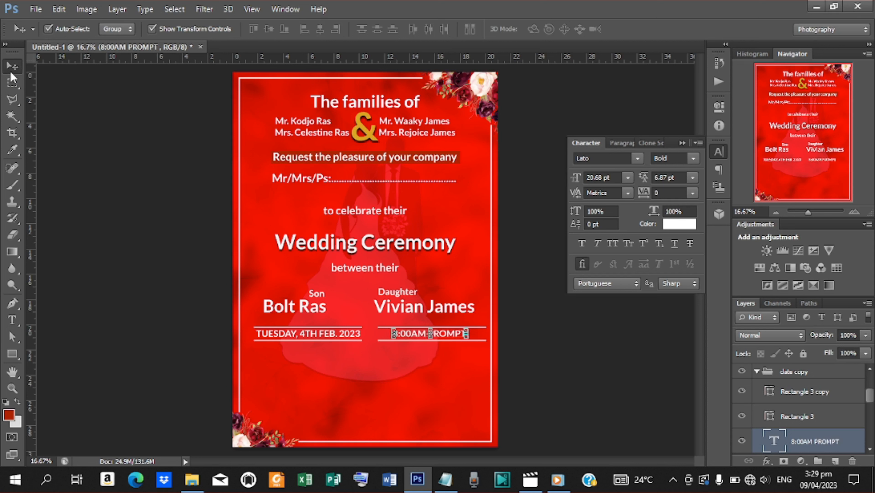
key(shift+Right)
key(shift+Right)
key(shift+Right)
key(shift+Right)
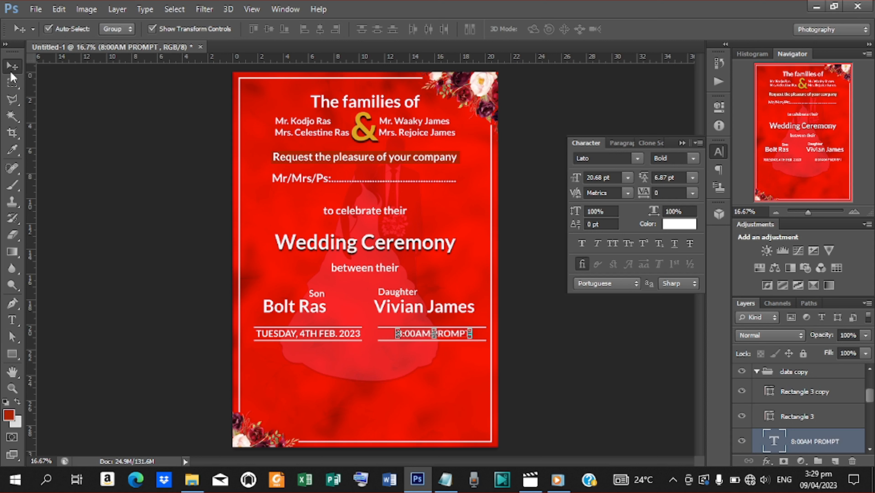
key(shift+Right)
key(shift+Right)
key(shift+Right)
key(shift+Right)
key(shift+Right)
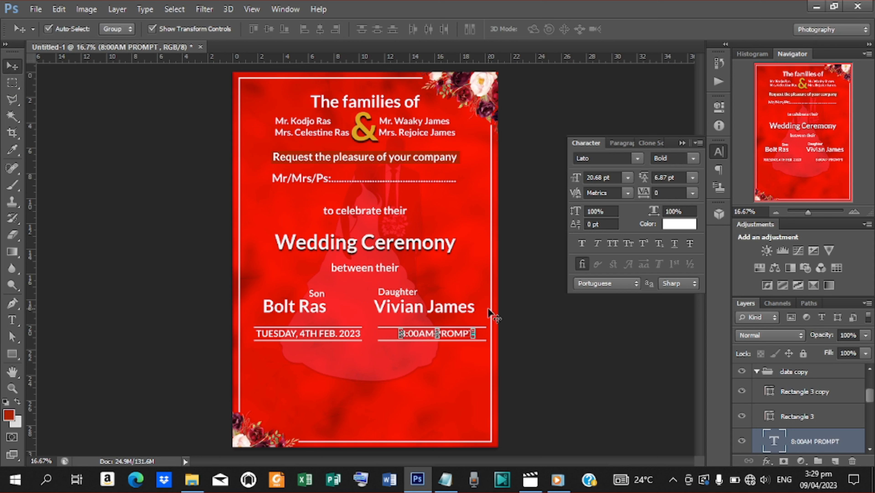
Step: Narrow both lines under the time to about 73% width and centre them beneath it
click(802, 391)
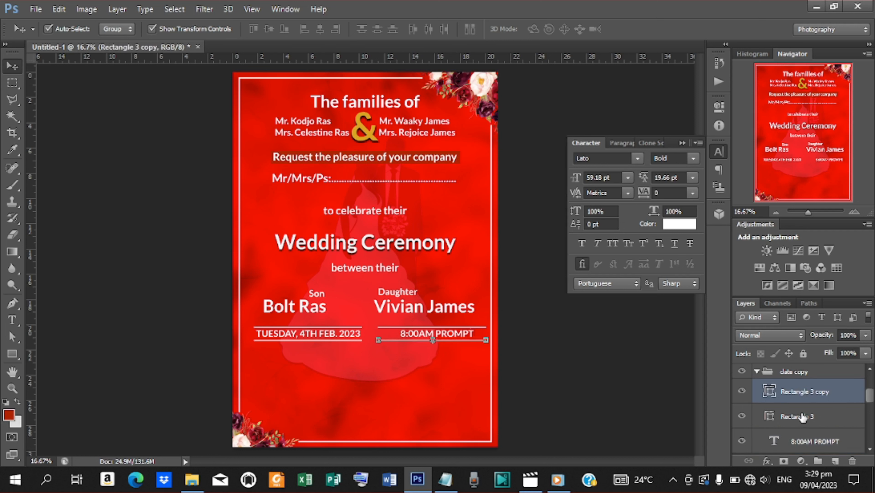
shift+click(802, 417)
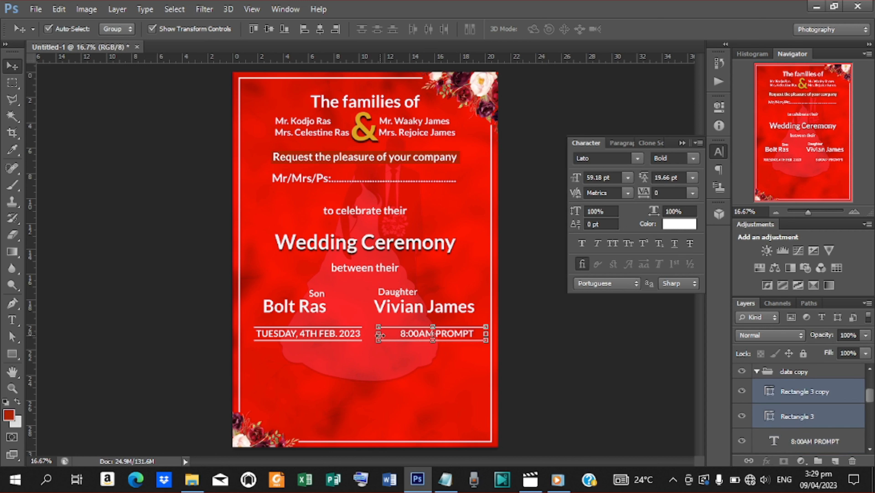
drag(380, 334, 394, 334)
key(shift+Right)
key(shift+Right)
key(shift+Right)
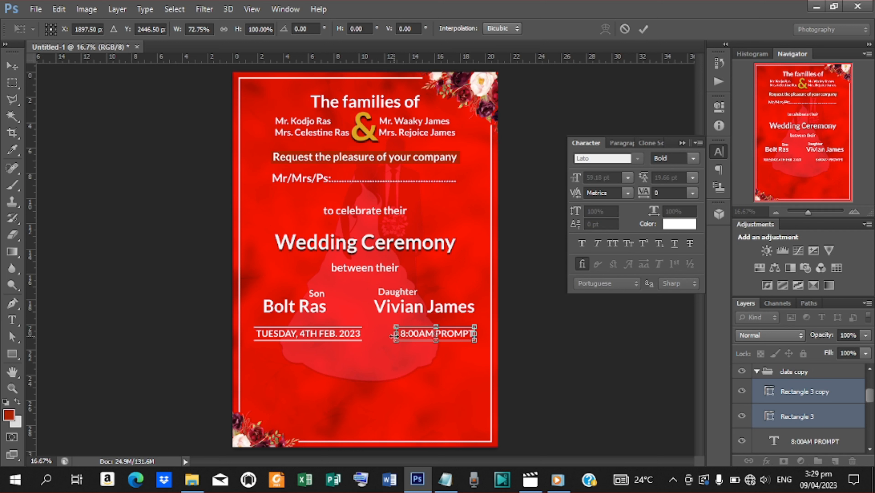
key(shift+Right)
key(Right)
key(Right)
click(644, 29)
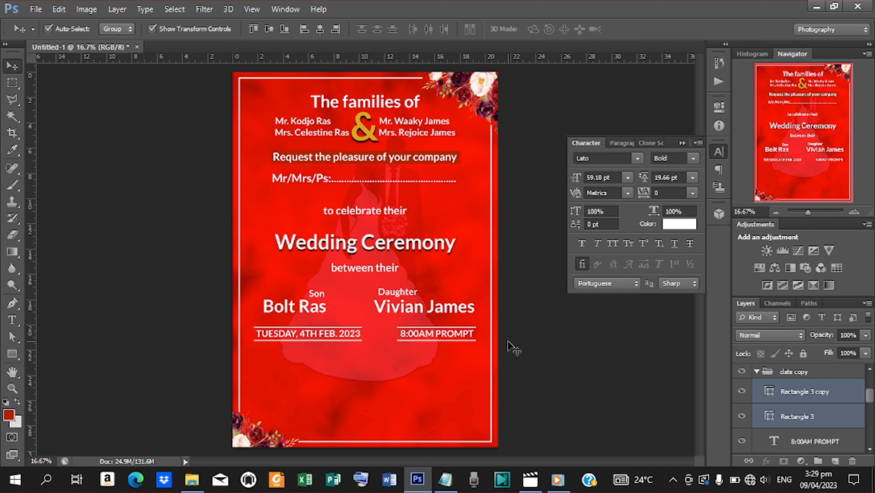
click(507, 340)
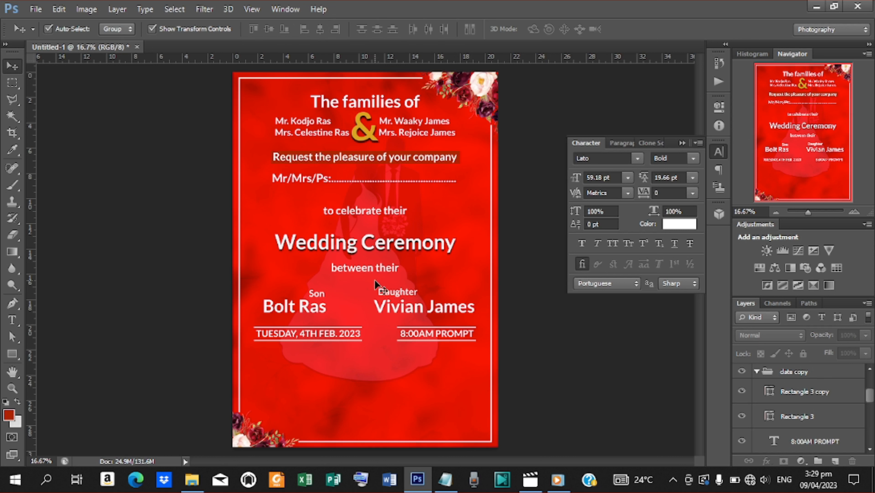
click(371, 268)
Step: Duplicate the 'between their' text and move the copy below the date
key(shift+Down)
key(shift+Down)
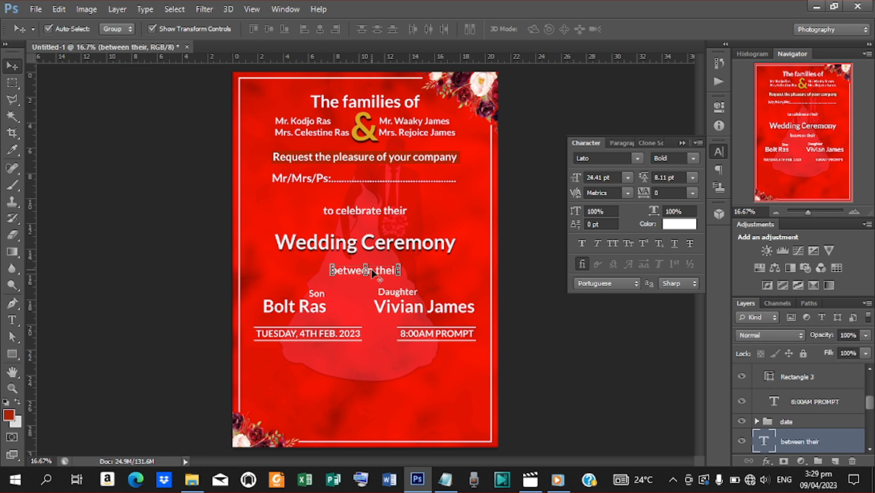
key(ctrl+j)
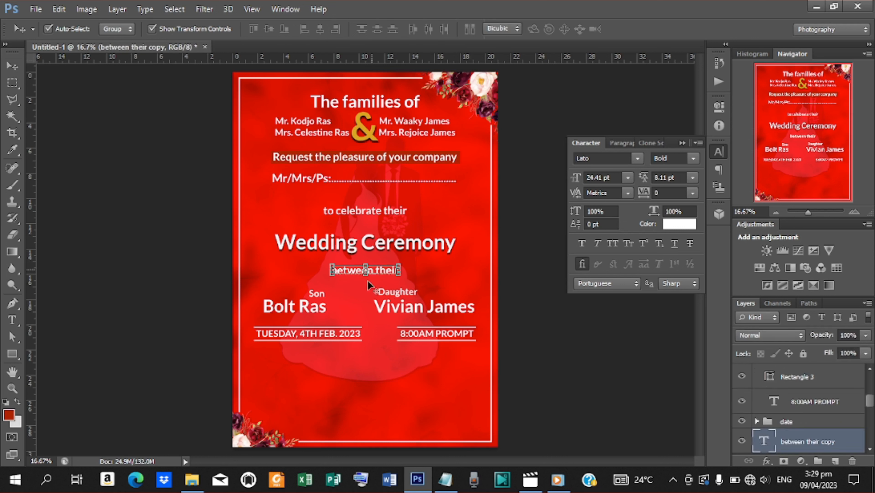
key(ctrl+t)
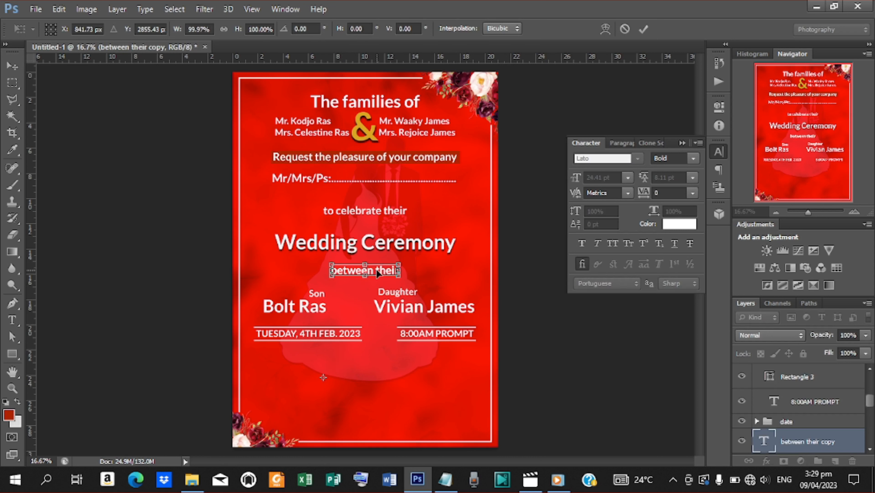
drag(377, 272, 317, 367)
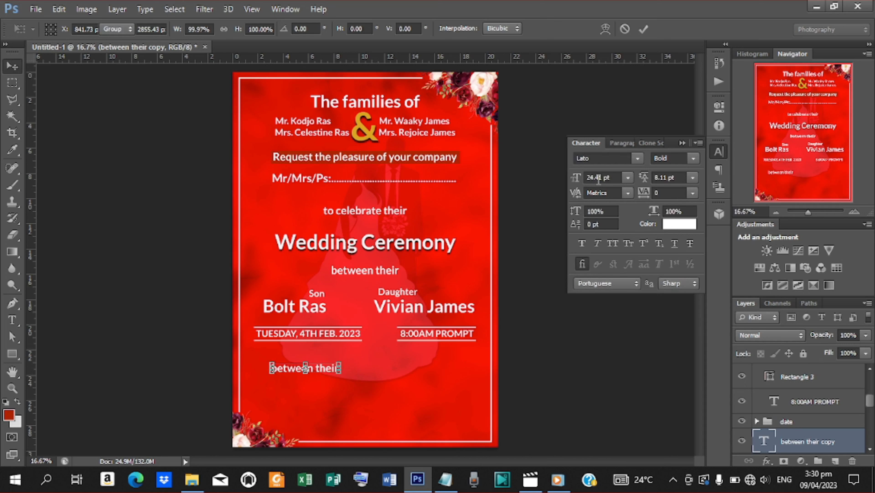
key(Return)
Step: Replace the copy's text with Global Evangelical Church and Agape Chapel - Hohoe from the notes
key(t)
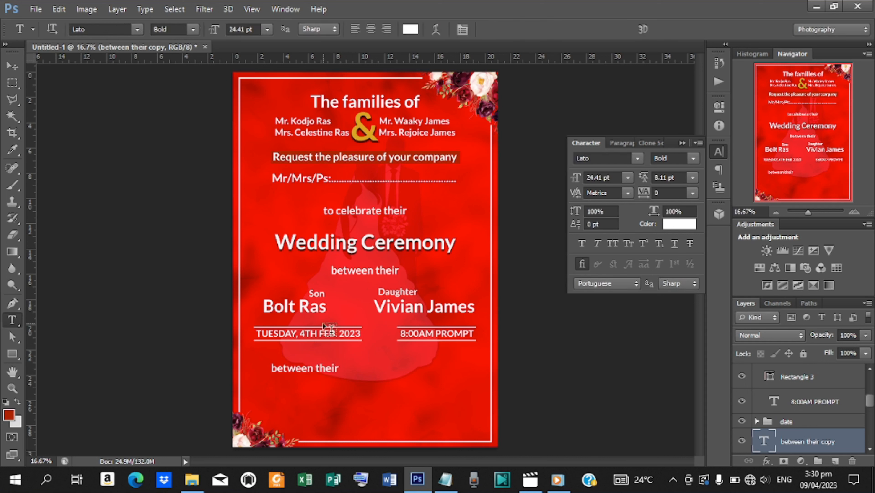
drag(271, 366, 389, 373)
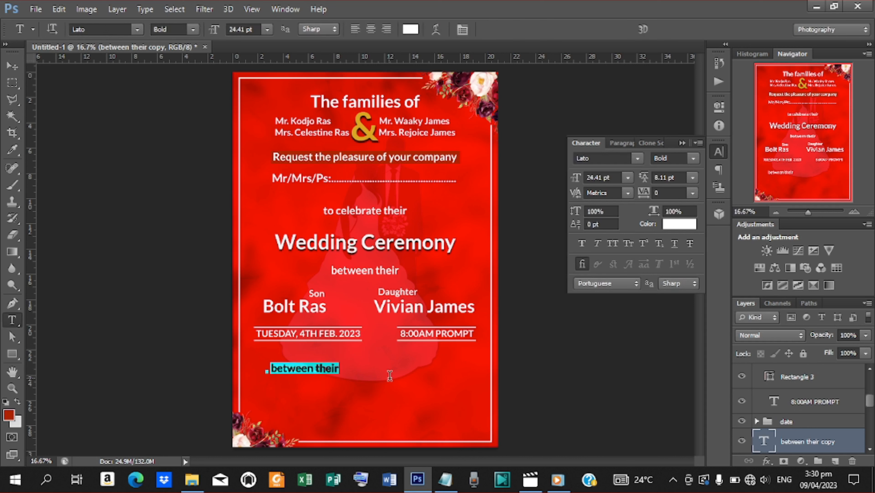
click(446, 479)
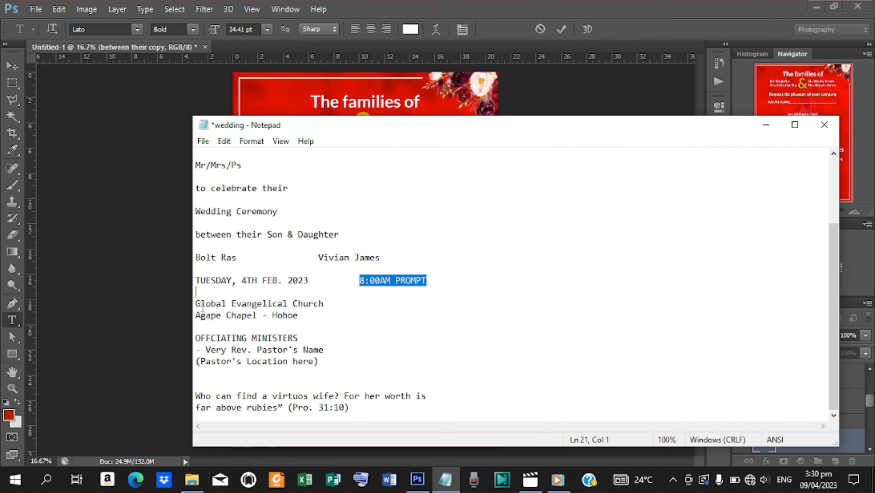
drag(196, 303, 320, 313)
key(ctrl+c)
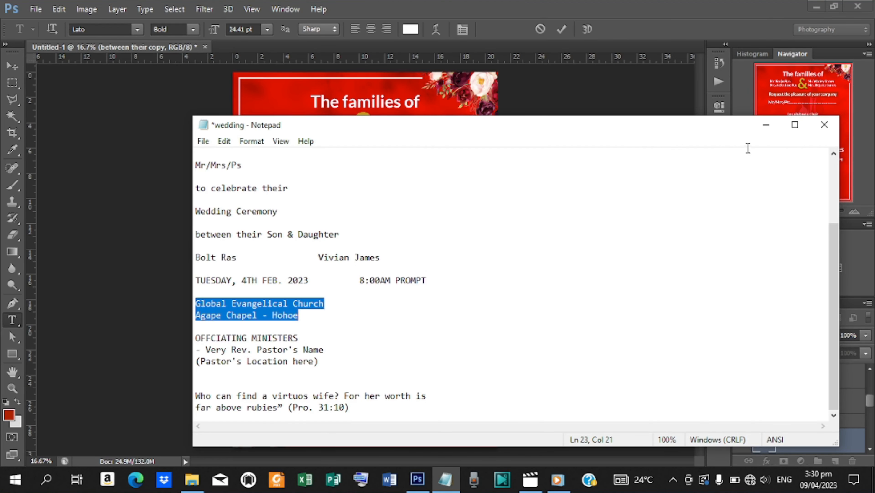
click(766, 125)
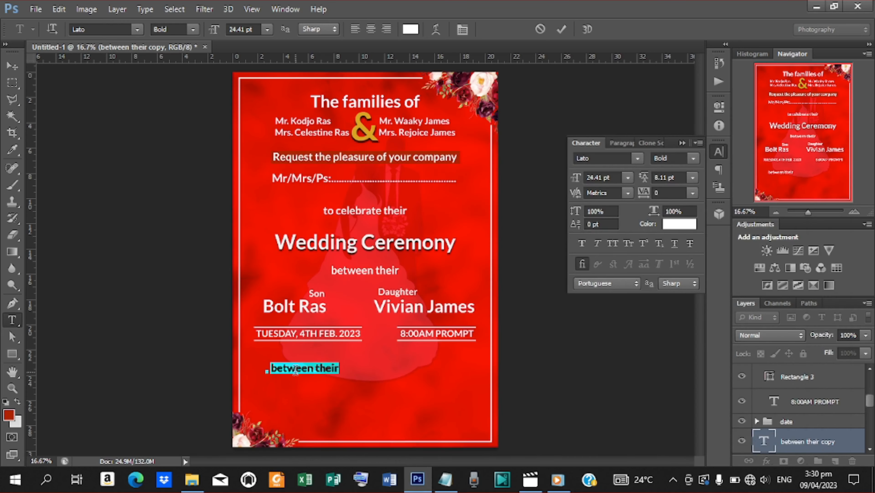
key(ctrl+v)
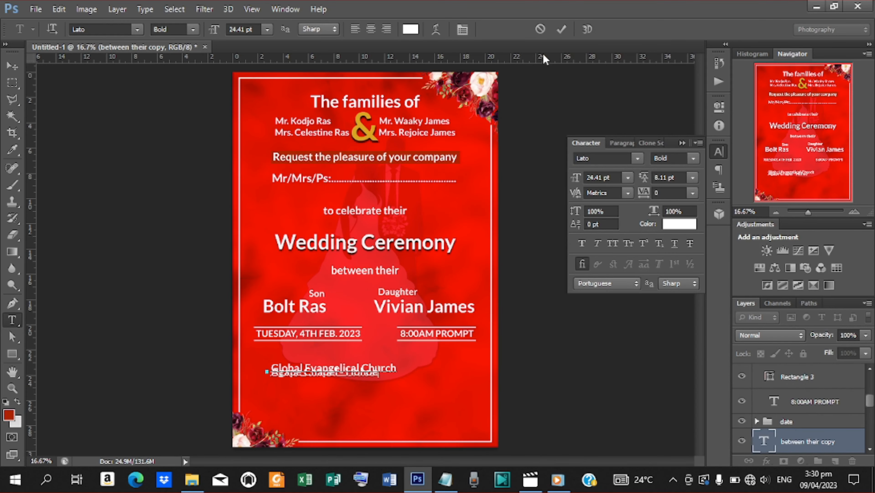
click(566, 31)
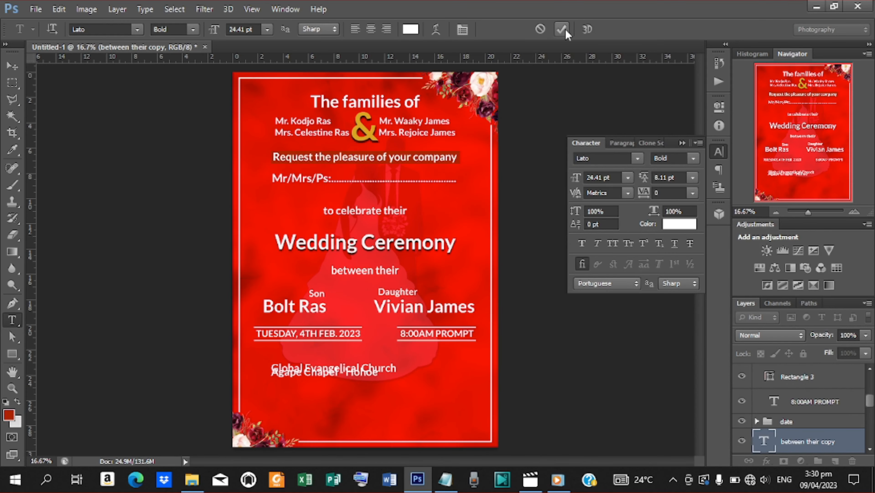
Step: Centre-align the venue lines and set their leading to 26 pt
drag(643, 178, 648, 182)
click(647, 182)
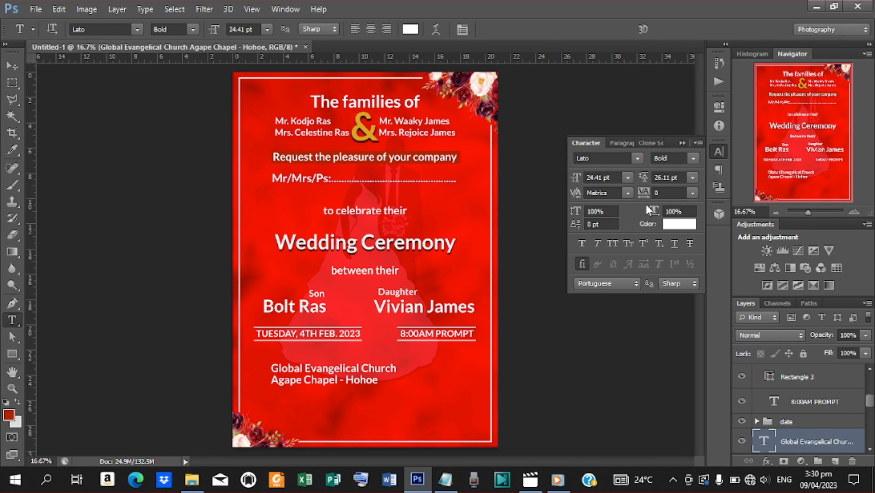
click(370, 30)
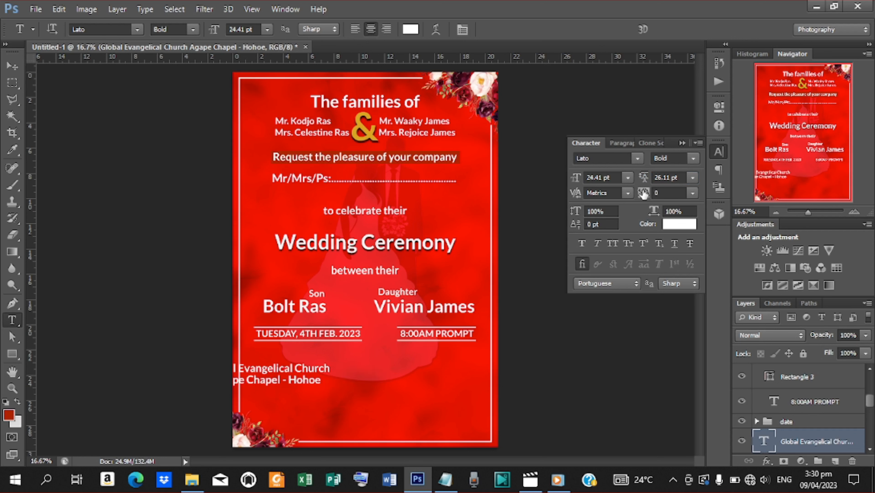
double_click(670, 178)
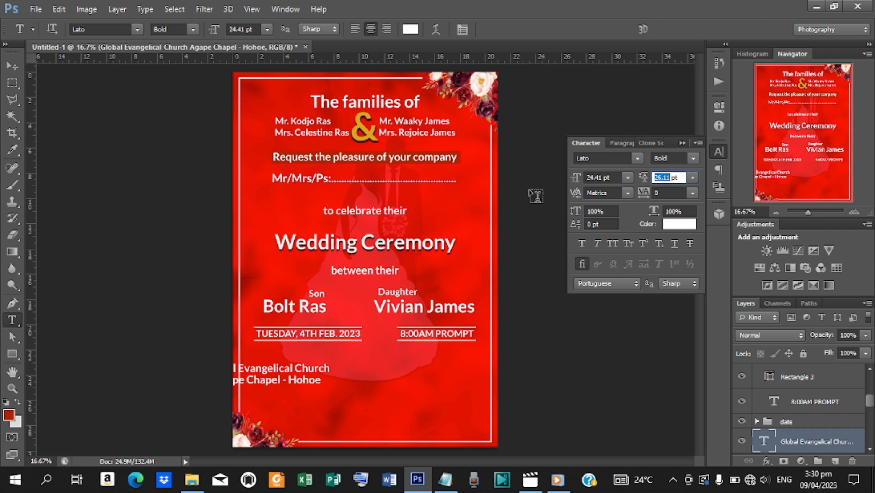
text(26)
Step: Shrink the venue block to about 19 pt and centre it beneath the date and time
click(12, 65)
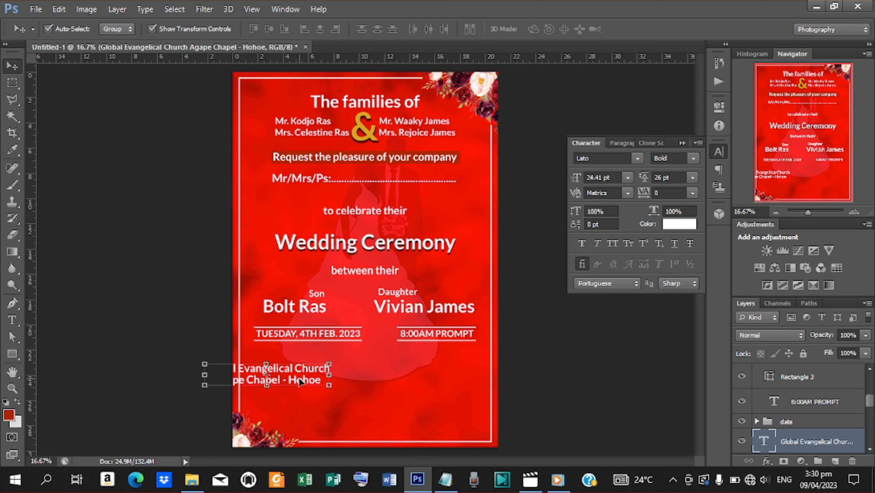
drag(301, 381, 399, 361)
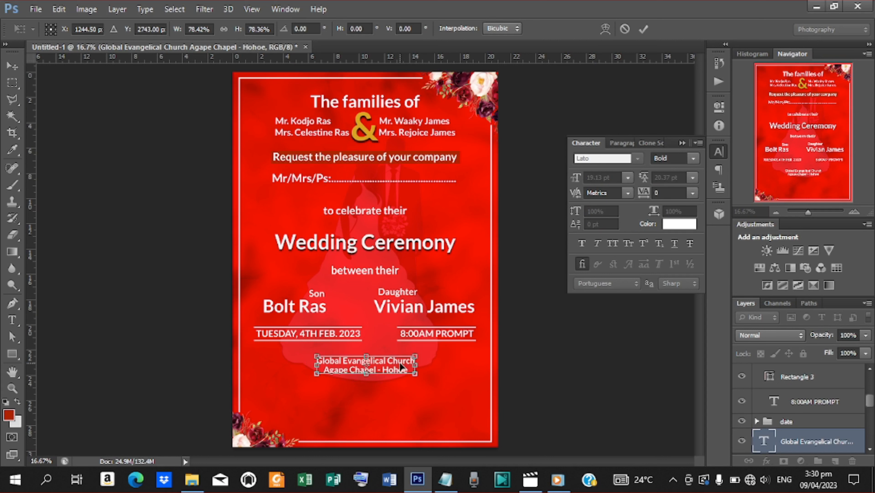
click(643, 29)
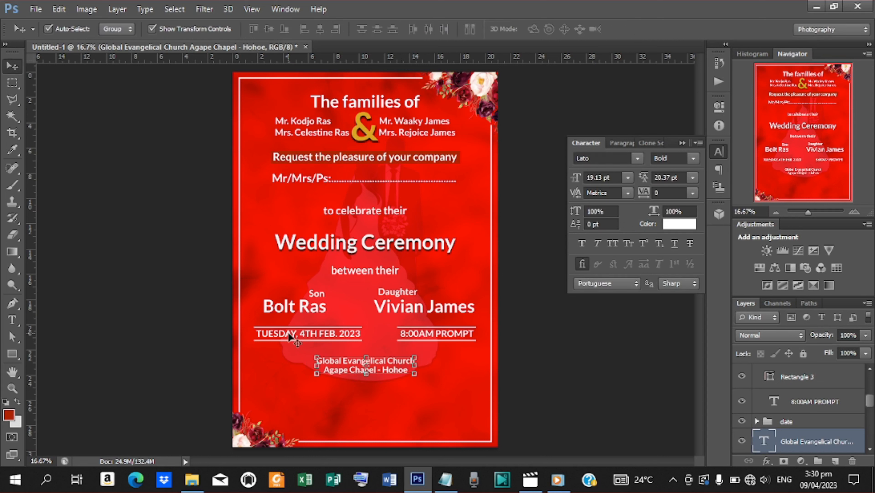
key(shift+Up)
key(shift+Up)
key(shift+Up)
key(shift+Up)
key(shift+Up)
key(shift+Up)
key(shift+Up)
key(shift+Up)
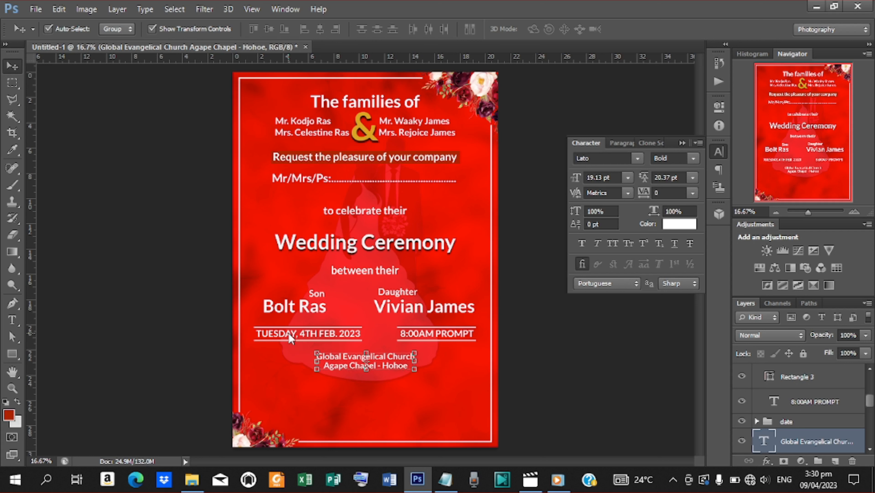
key(shift+Up)
key(shift+Left)
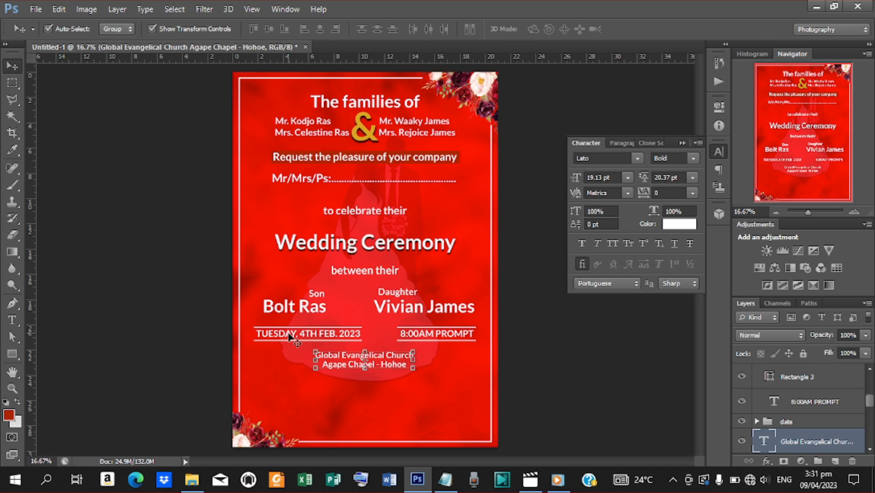
click(11, 355)
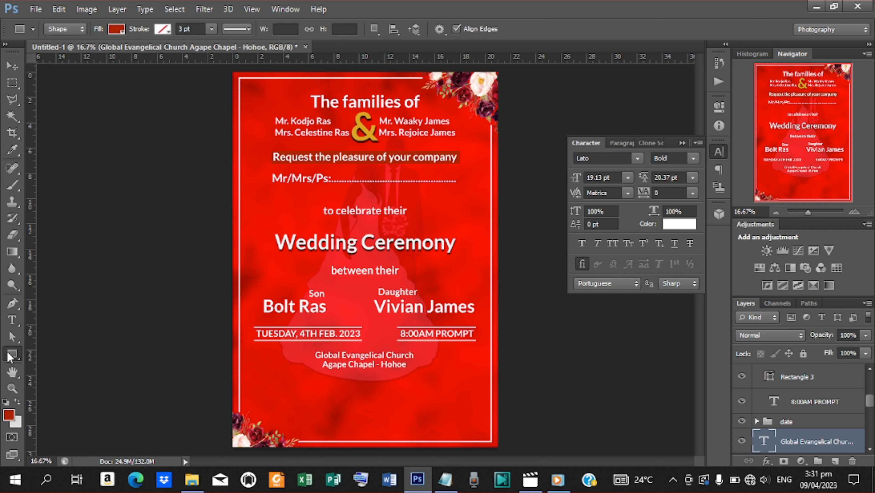
Step: Draw a thin white vertical rounded bar on the left of the venue lines
click(64, 365)
drag(311, 350, 312, 368)
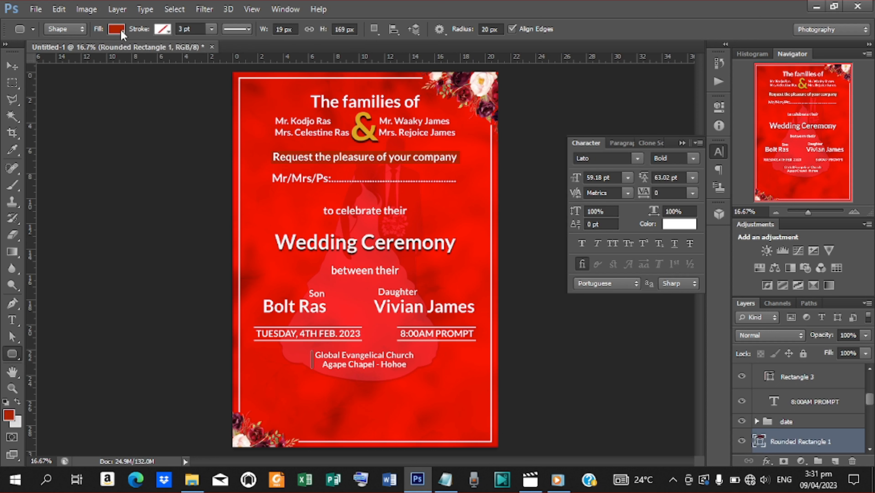
click(117, 29)
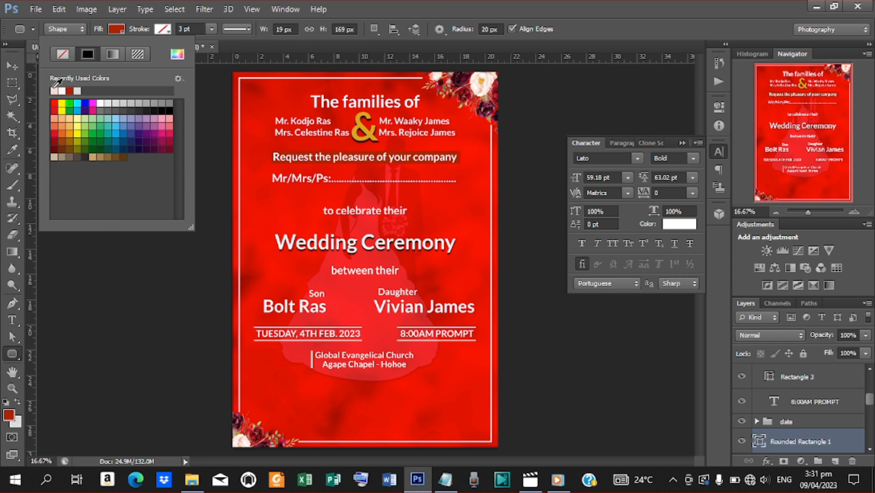
click(11, 68)
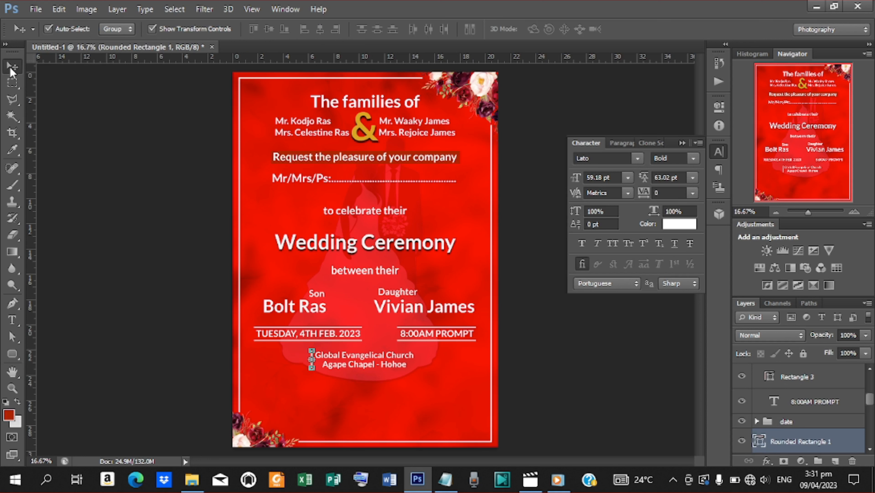
Step: Duplicate the bar and move the copy to the right side of the venue lines
key(ctrl+j)
key(shift+Right)
key(shift+Right)
key(shift+Right)
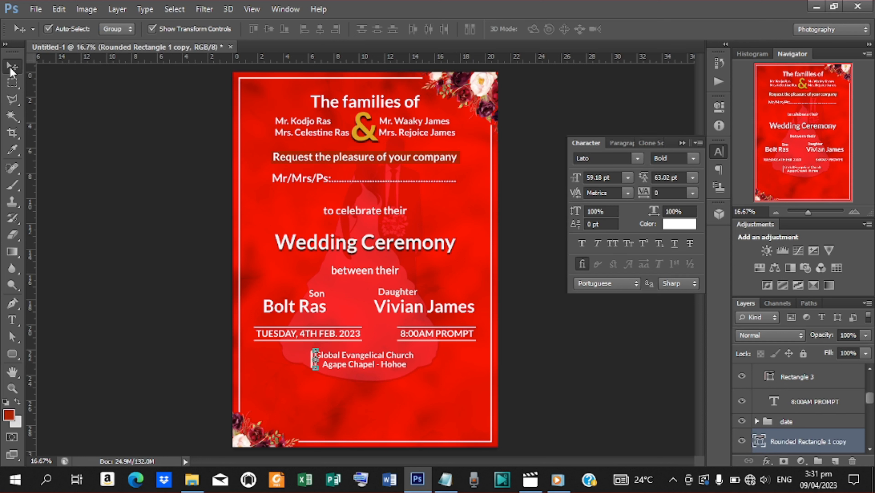
key(shift+Right)
key(shift+Right)
key(shift+Right)
key(shift+Right)
key(shift+Right)
key(shift+Right)
key(shift+Right)
key(shift+Right)
key(shift+Right)
key(shift+Right)
key(shift+Right)
key(shift+Right)
key(shift+Right)
key(shift+Right)
key(shift+Right)
key(shift+Right)
key(shift+Right)
key(shift+Right)
key(shift+Right)
key(shift+Right)
key(shift+Right)
key(shift+Right)
key(shift+Right)
key(shift+Right)
key(shift+Right)
key(shift+Right)
key(shift+Right)
key(shift+Right)
key(shift+Right)
key(shift+Right)
key(shift+Right)
key(shift+Right)
key(shift+Right)
key(shift+Right)
key(shift+Right)
key(shift+Right)
key(shift+Right)
key(shift+Right)
key(shift+Right)
key(shift+Right)
scroll(873, 402, down, 3)
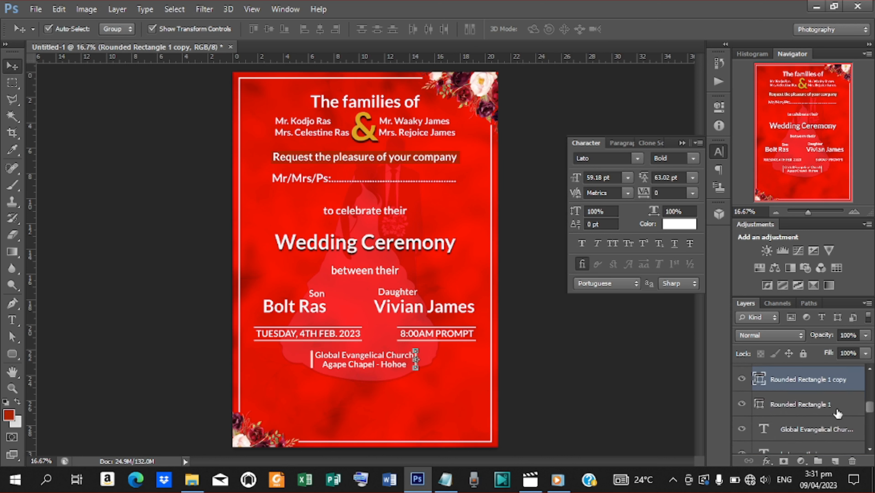
Step: Group the church text layer and both Rounded Rectangle bars into a group named 'venue'
shift+click(809, 432)
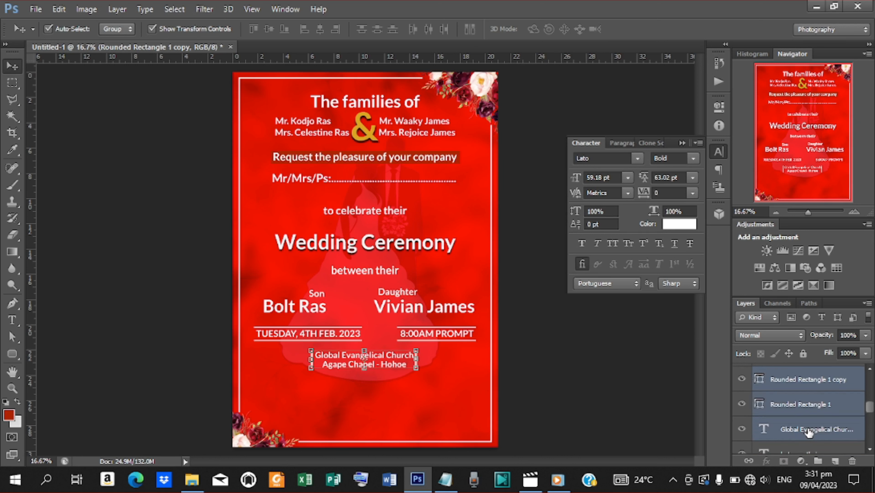
key(ctrl+g)
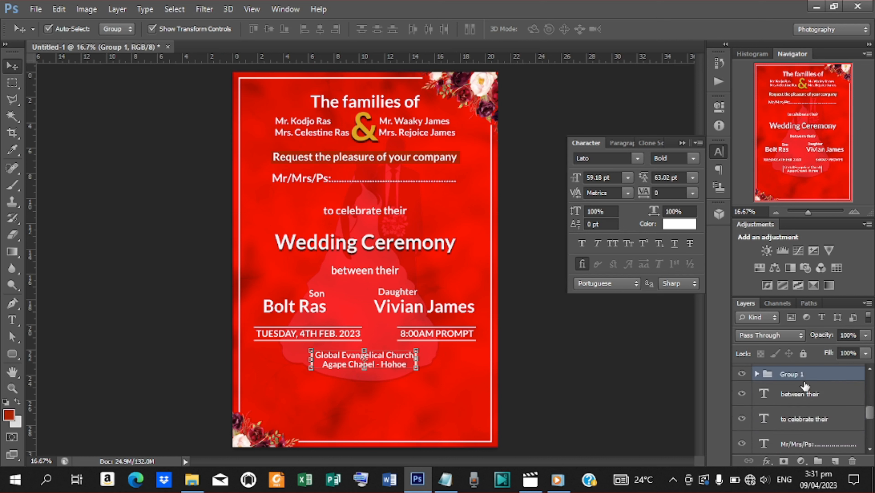
double_click(792, 374)
text(venue)
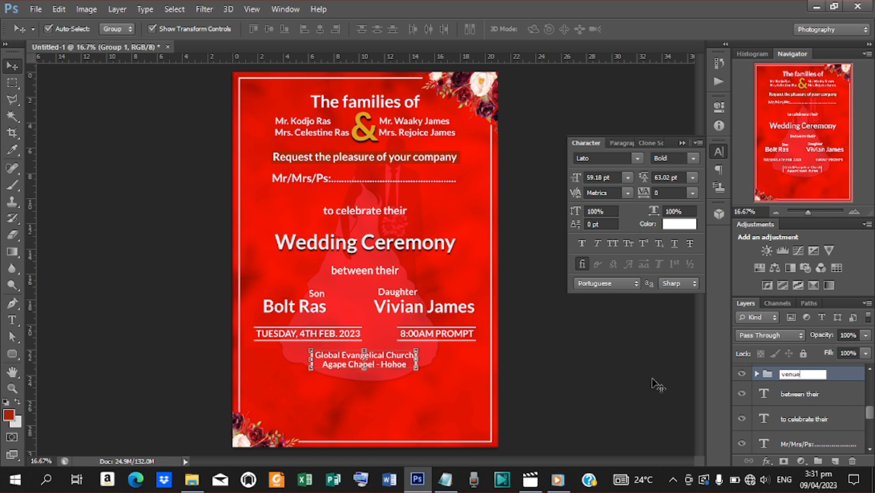
click(791, 395)
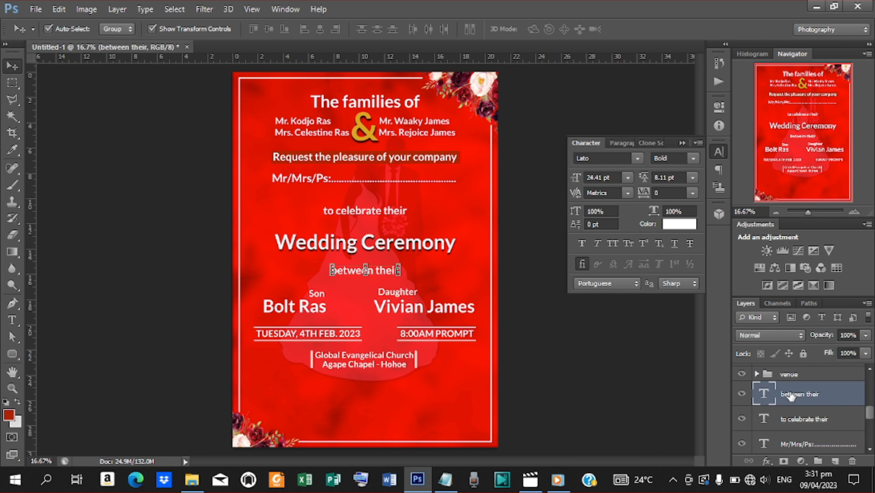
click(297, 335)
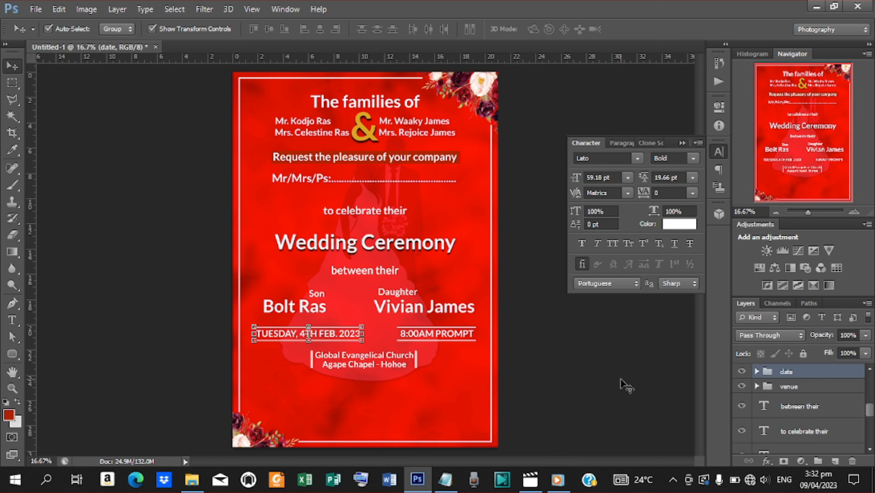
Step: Duplicate the 'between their' text and move the copy toward the invitation's bottom-left
click(793, 408)
key(ctrl+j)
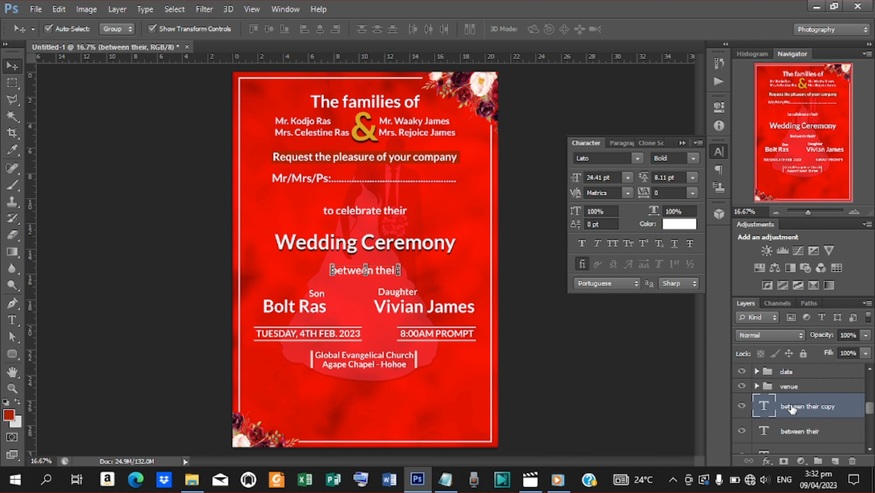
drag(384, 271, 403, 386)
Step: Replace the copy's text with the three OFFCIATING MINISTERS lines copied from the Notepad draft
key(t)
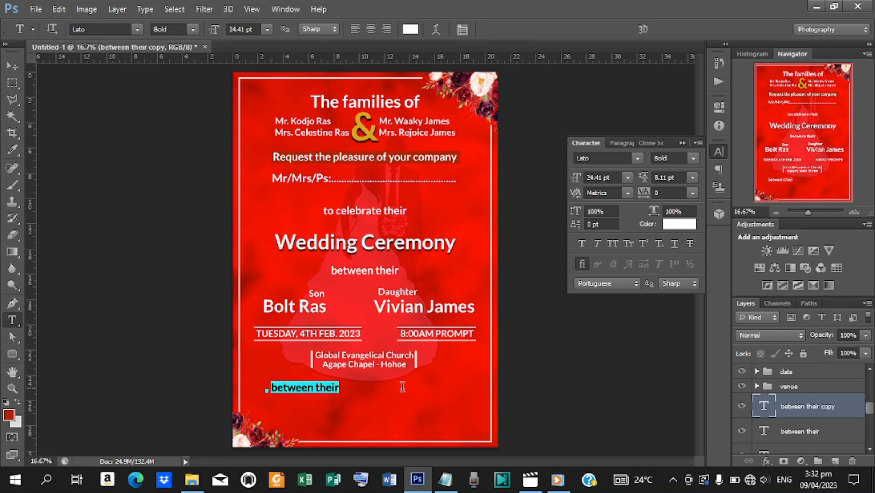
click(447, 481)
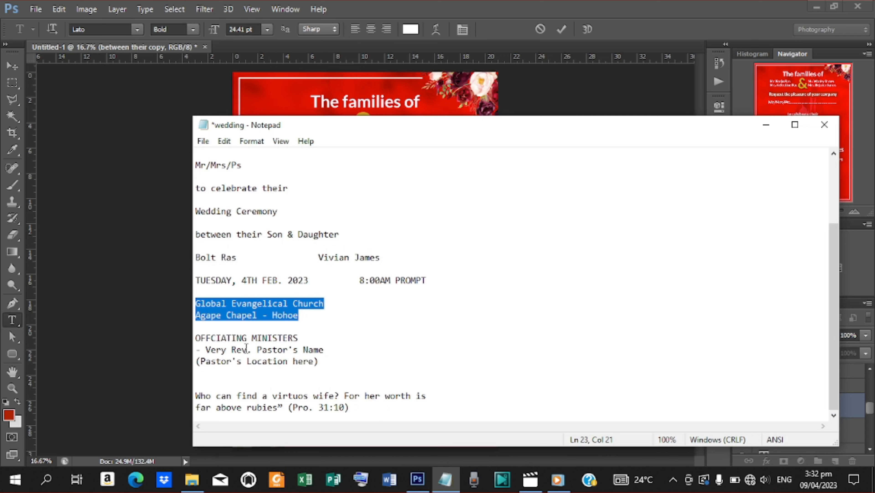
drag(195, 337, 328, 363)
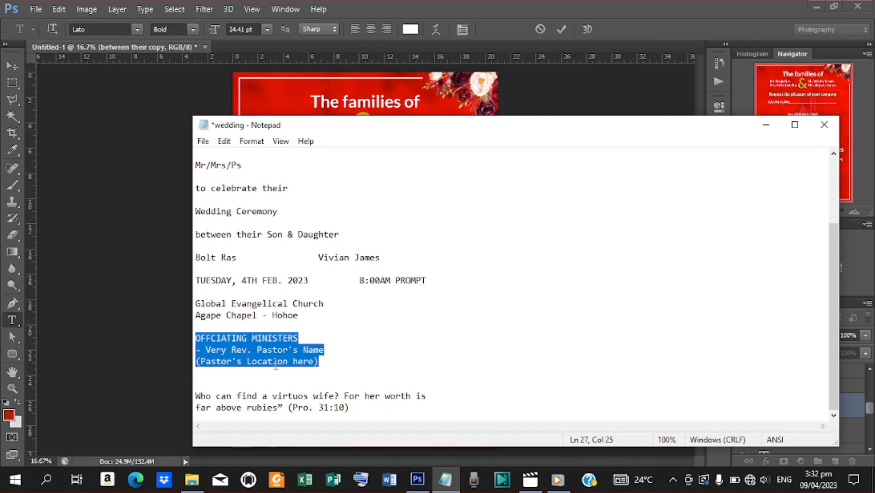
right_click(268, 346)
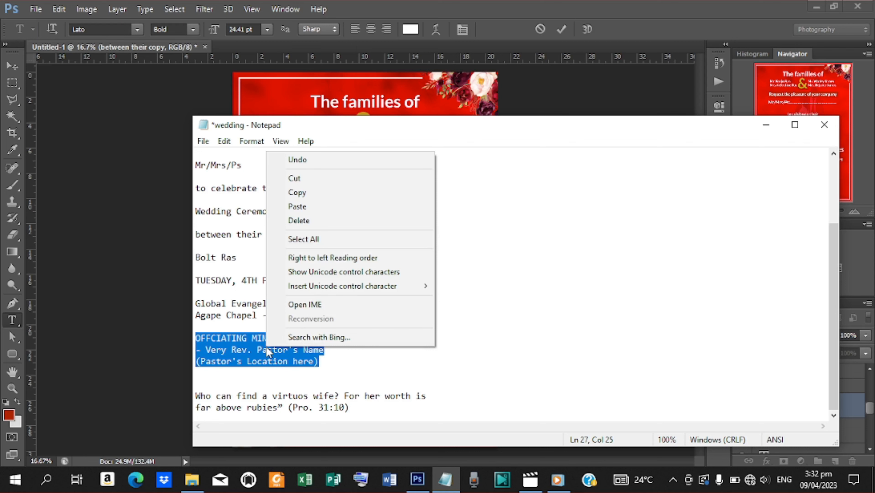
click(304, 192)
click(766, 124)
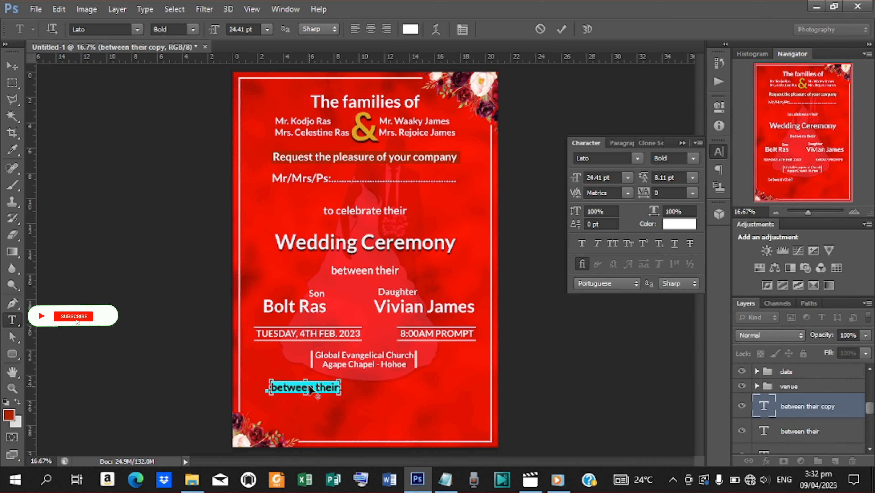
key(ctrl+v)
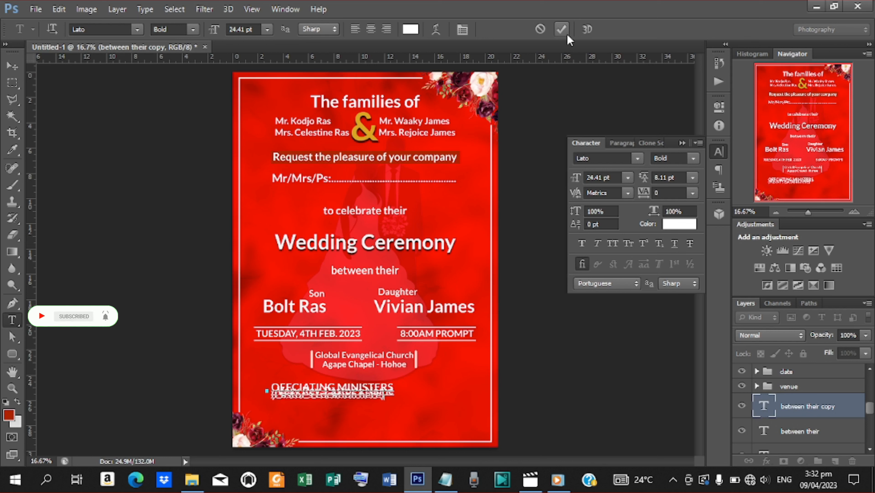
click(562, 30)
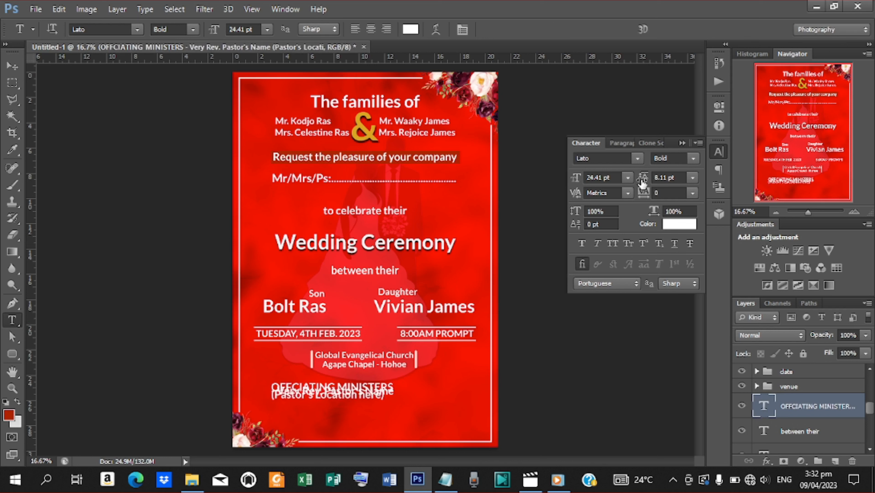
Step: Centre-align the ministers block, scale it to about 68% under the venue, and raise leading to 17.08 pt
drag(643, 183, 644, 186)
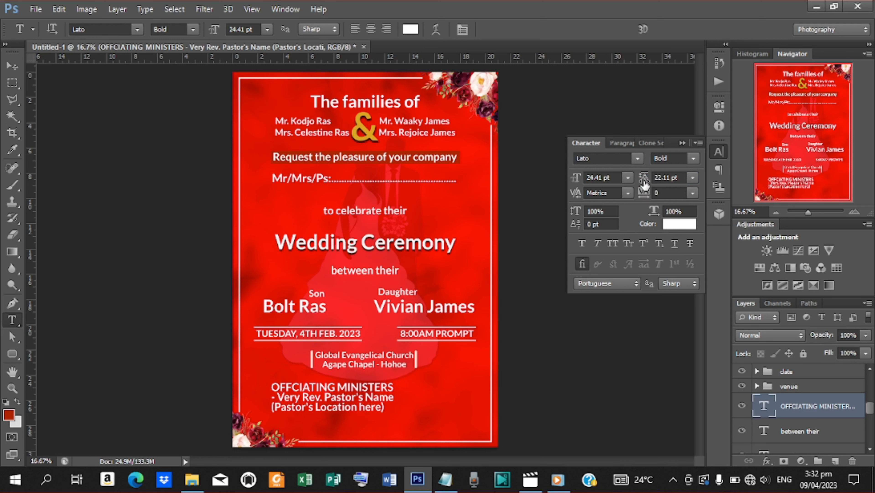
click(370, 31)
click(13, 65)
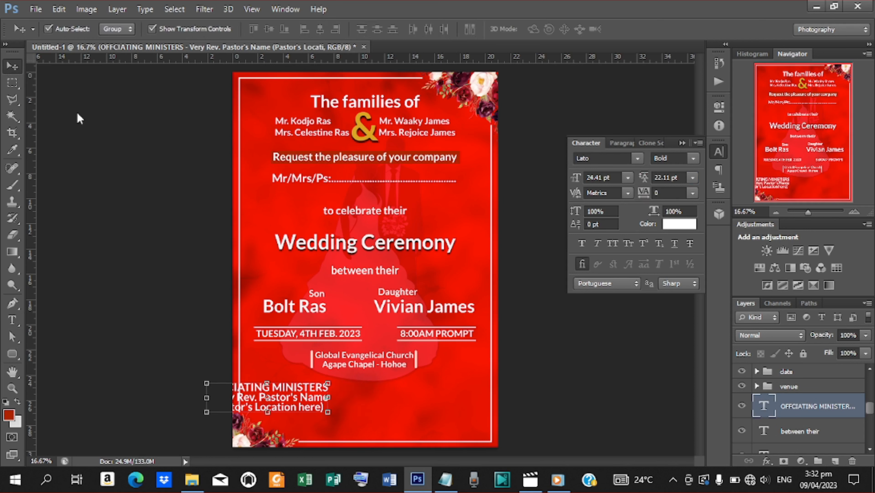
drag(295, 397, 392, 398)
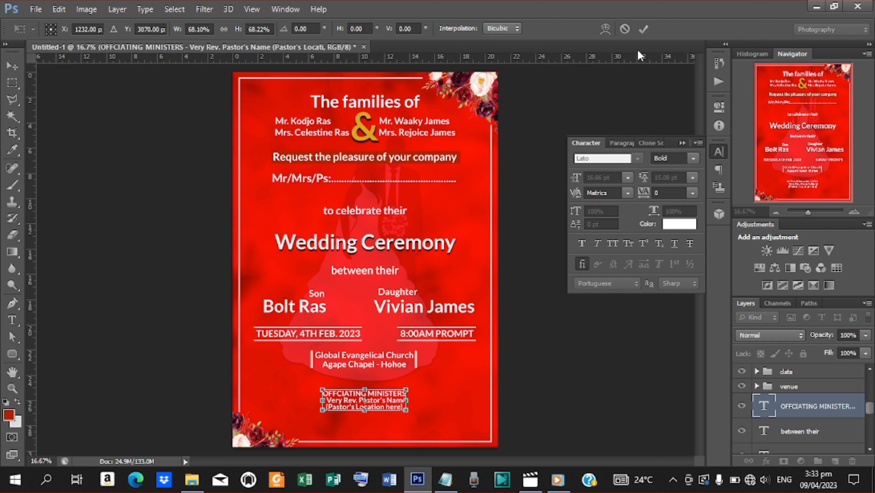
click(642, 30)
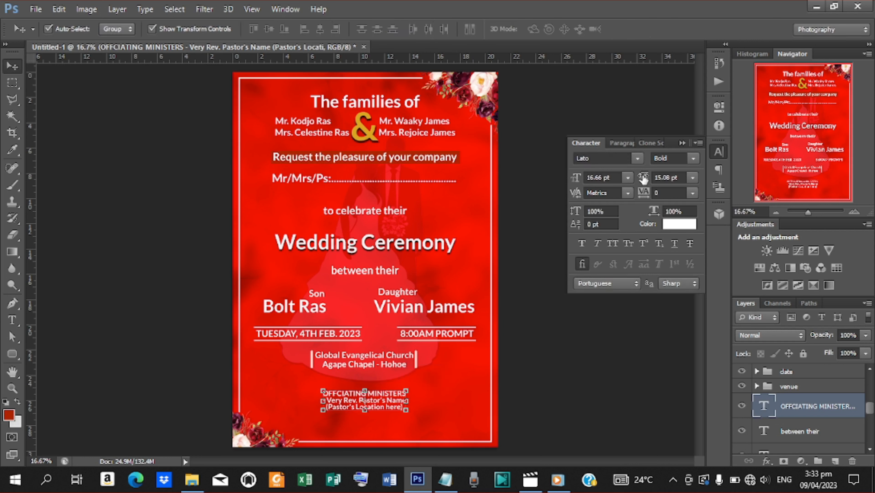
drag(643, 178, 645, 179)
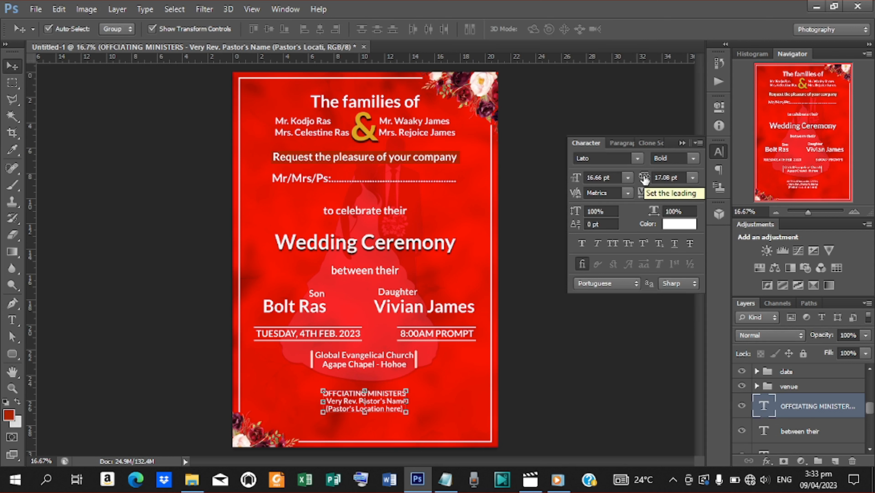
drag(644, 178, 644, 179)
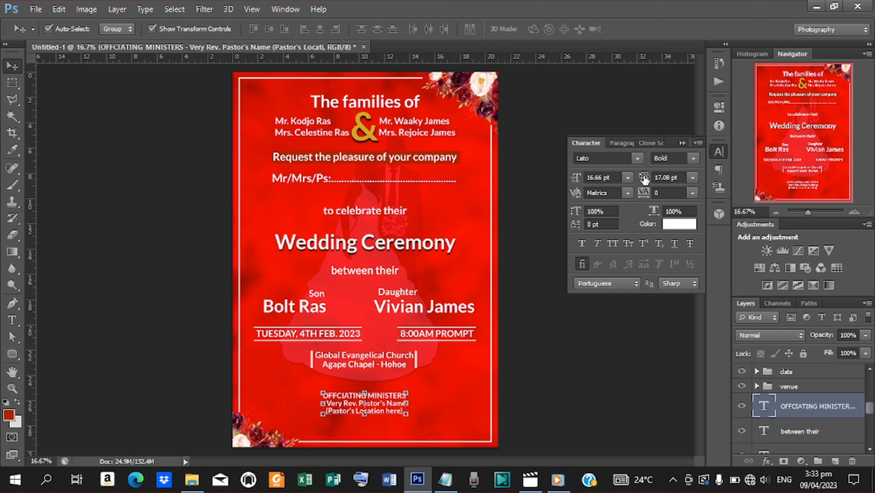
Step: Nudge the venue group downward with three Shift+Down steps
click(394, 359)
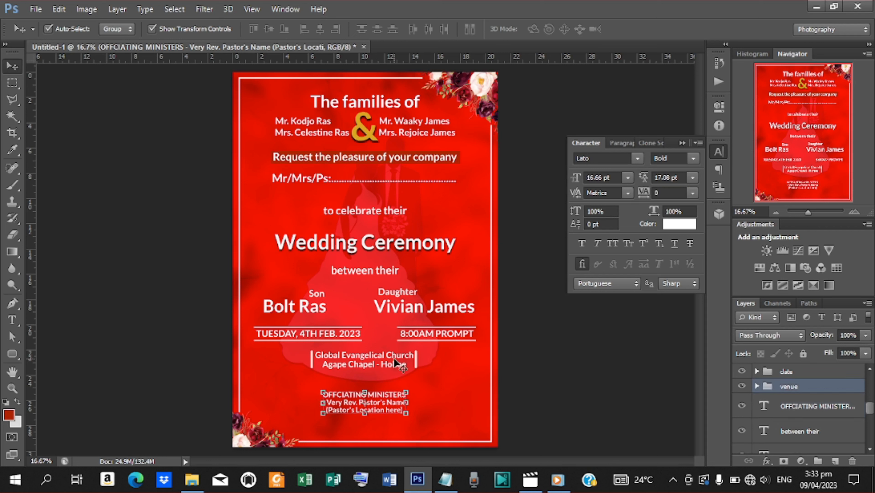
key(shift+Down)
key(shift+Down)
key(shift+Down)
key(shift+Down)
key(shift+Down)
key(shift+Down)
key(shift+Down)
key(shift+Down)
key(shift+Down)
key(shift+Down)
key(shift+Down)
key(shift+Down)
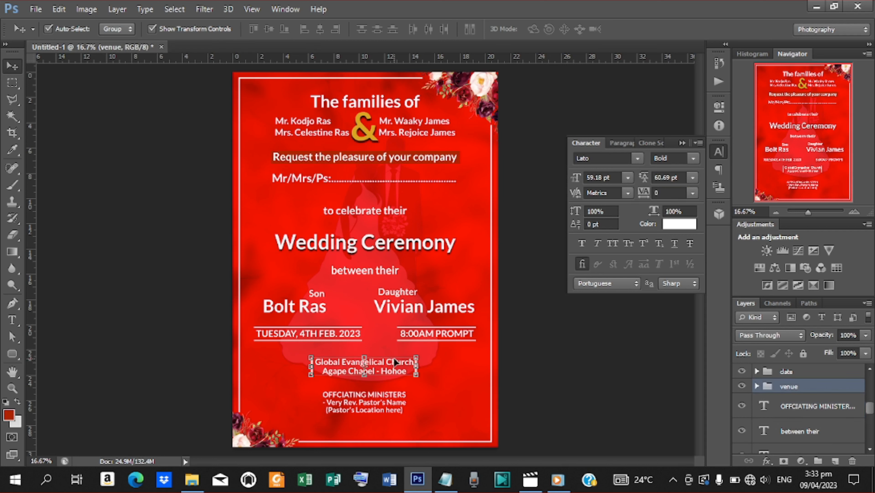
key(shift+Down)
key(shift+Down)
key(shift+Down)
key(shift+Down)
key(shift+Down)
key(shift+Down)
key(shift+Down)
key(shift+Down)
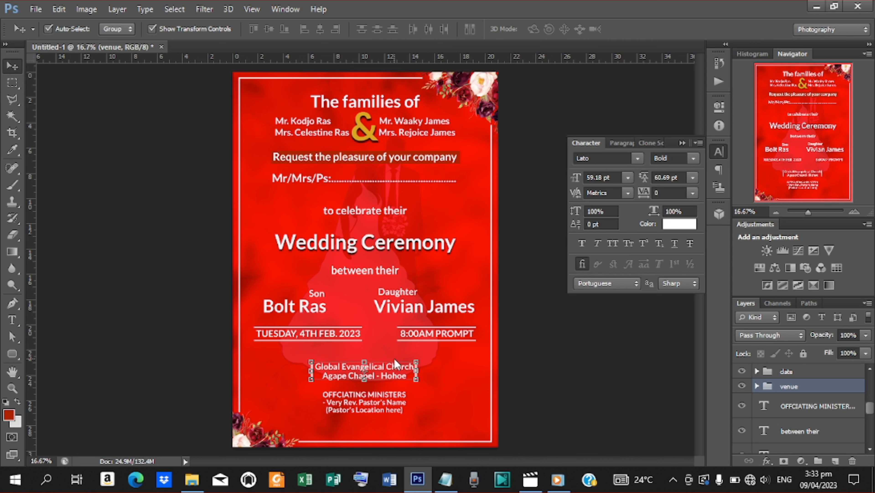
key(shift+Down)
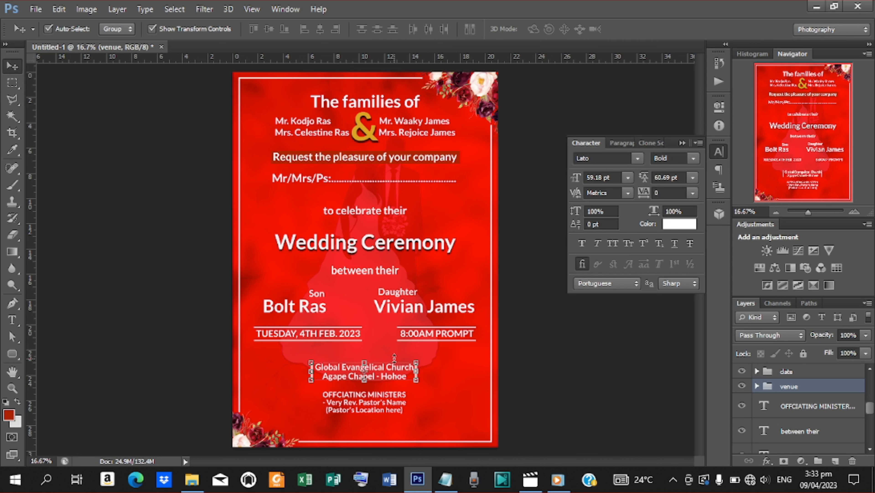
Step: Collapse the date copy group and nudge the 8:00AM PROMPT line down one step
click(361, 329)
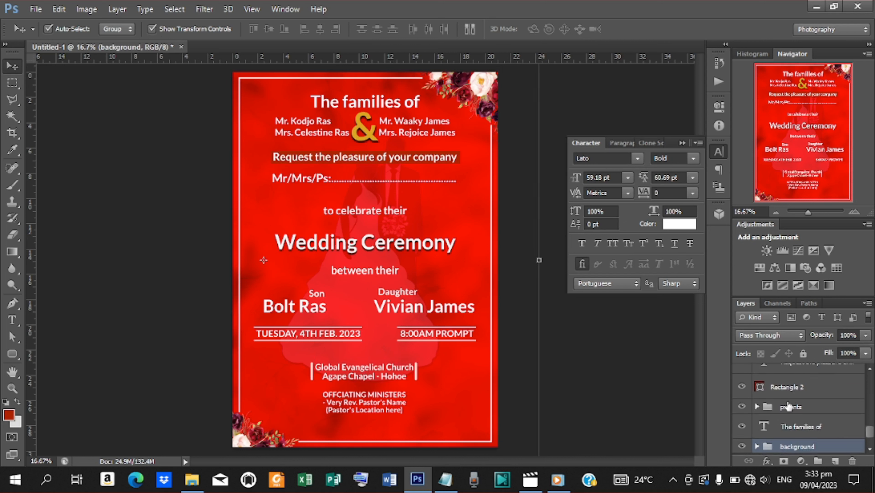
click(790, 407)
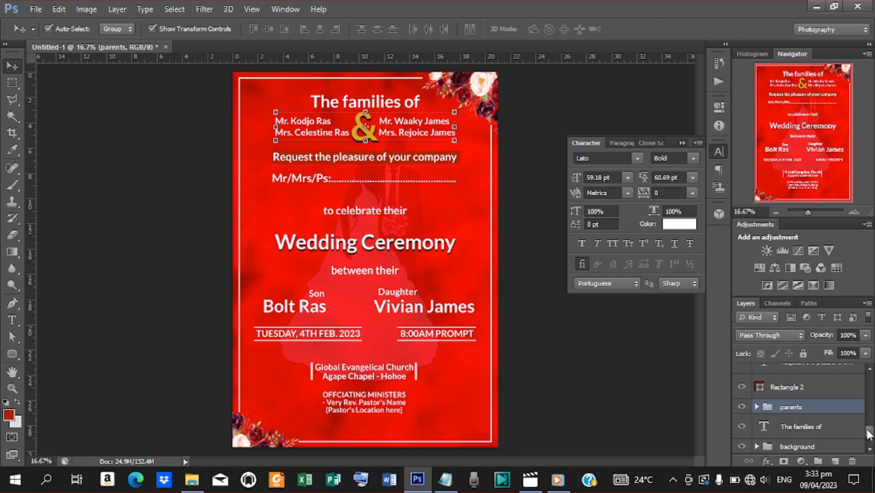
drag(869, 434, 848, 389)
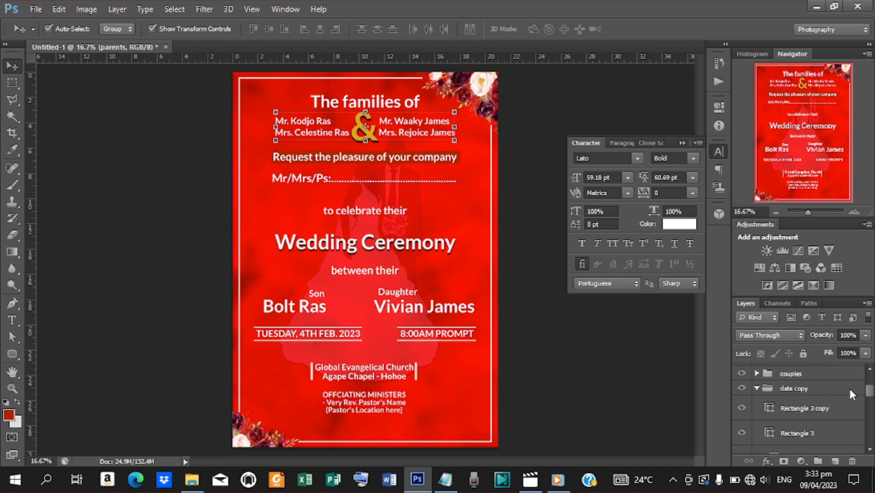
click(757, 388)
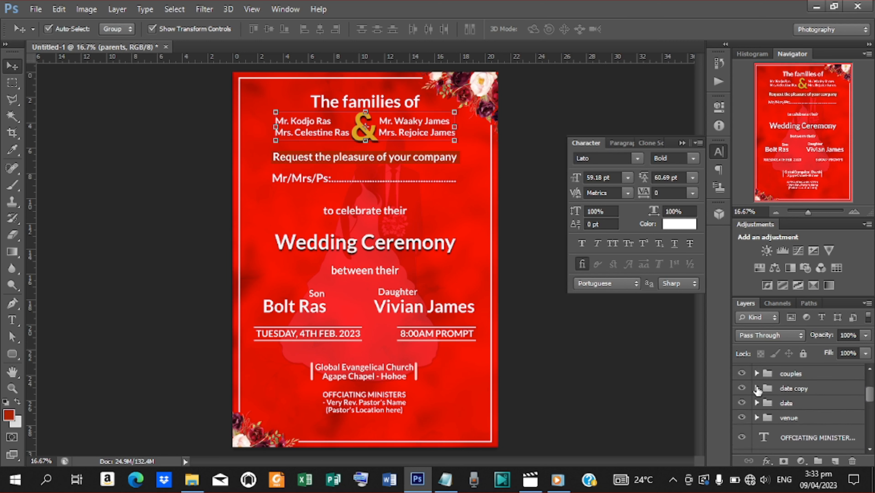
click(792, 390)
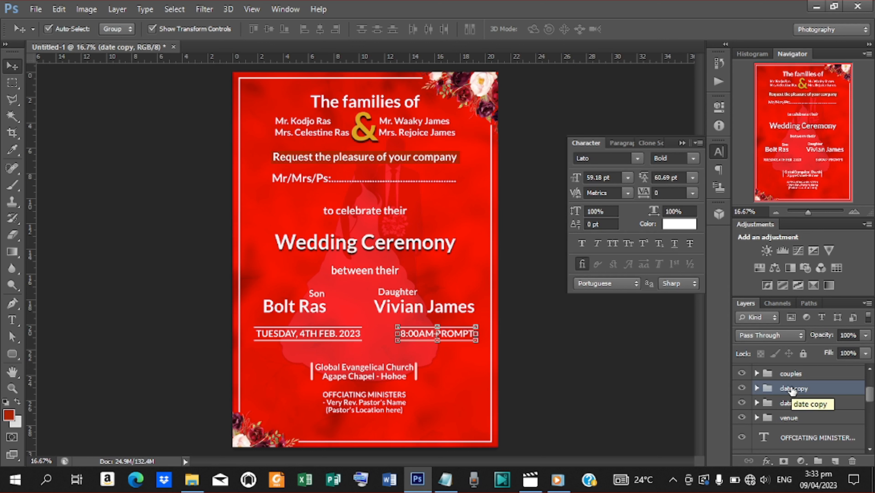
key(Down)
key(Down)
key(Down)
key(Down)
key(Down)
key(Down)
key(Down)
key(Down)
key(Down)
key(Down)
key(Down)
key(Down)
key(Down)
key(Down)
key(Down)
key(Down)
key(Down)
key(Down)
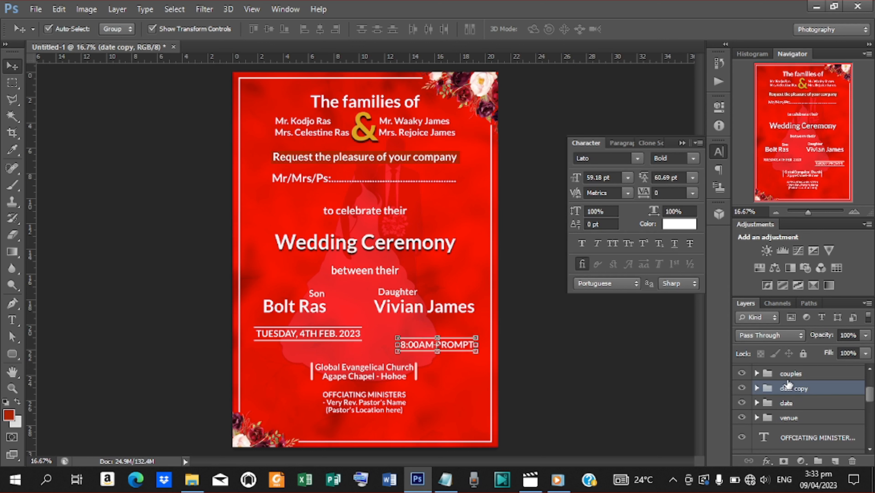
Step: Lower the TUESDAY, 4TH FEB. 2023 date group by three small arrow nudges
click(789, 378)
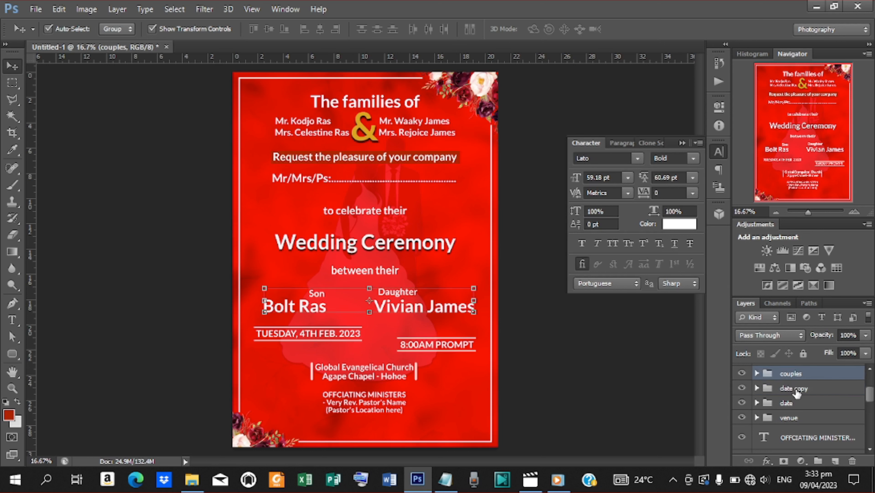
click(796, 390)
click(789, 405)
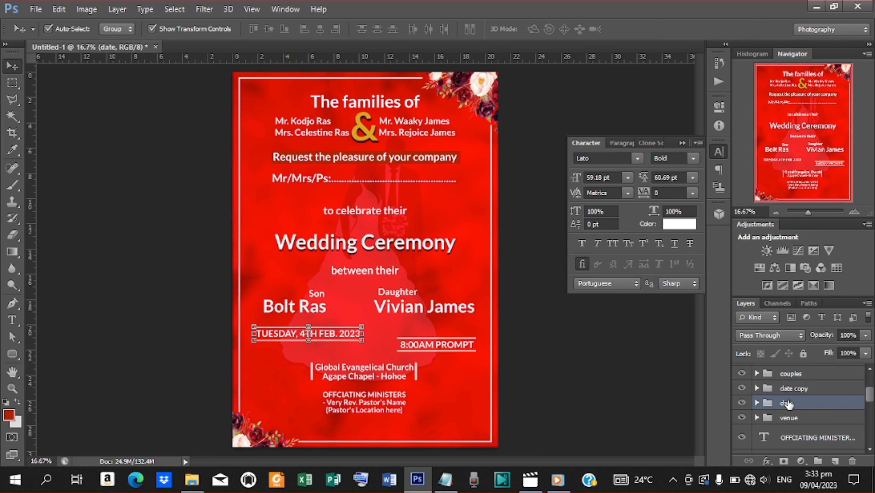
key(Down)
key(Down)
key(Down)
key(Down)
key(Down)
key(Down)
key(Down)
key(Down)
key(Down)
key(Down)
key(Down)
key(Down)
key(Down)
key(Down)
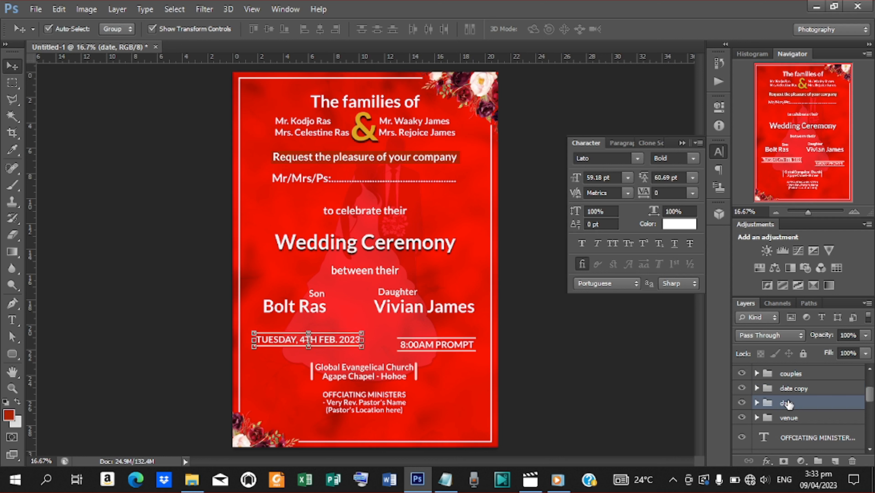
key(Down)
key(Down)
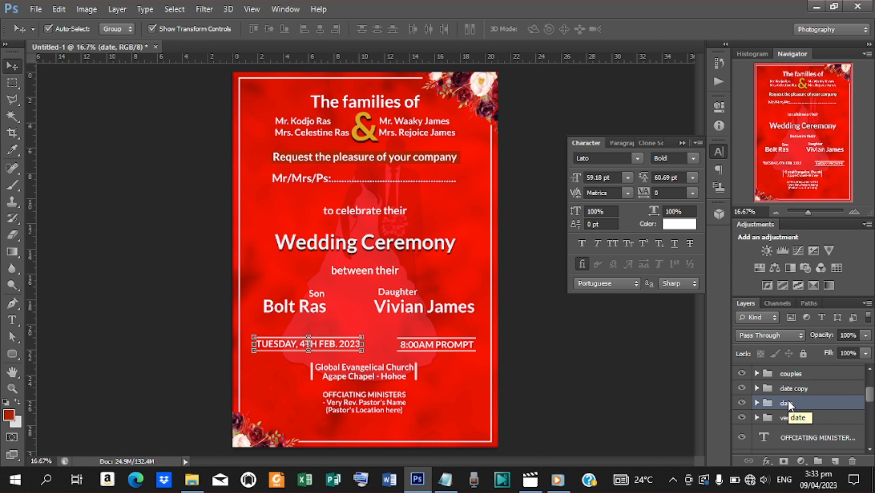
key(Down)
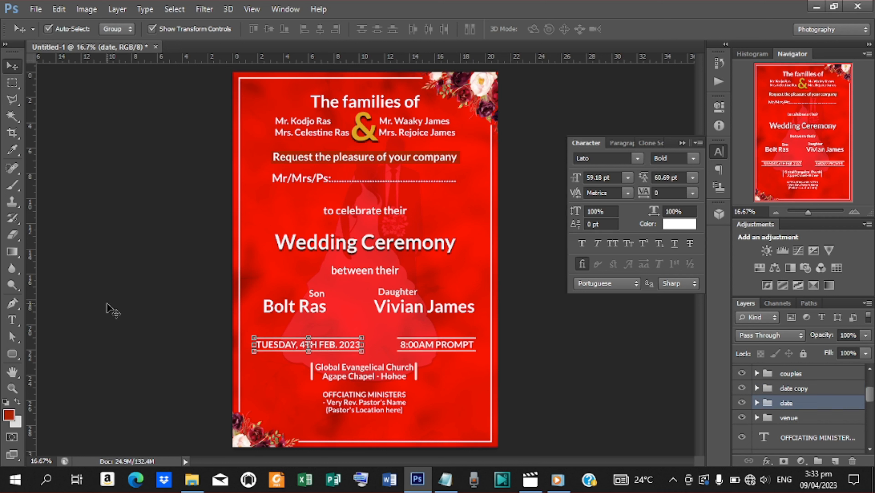
key(t)
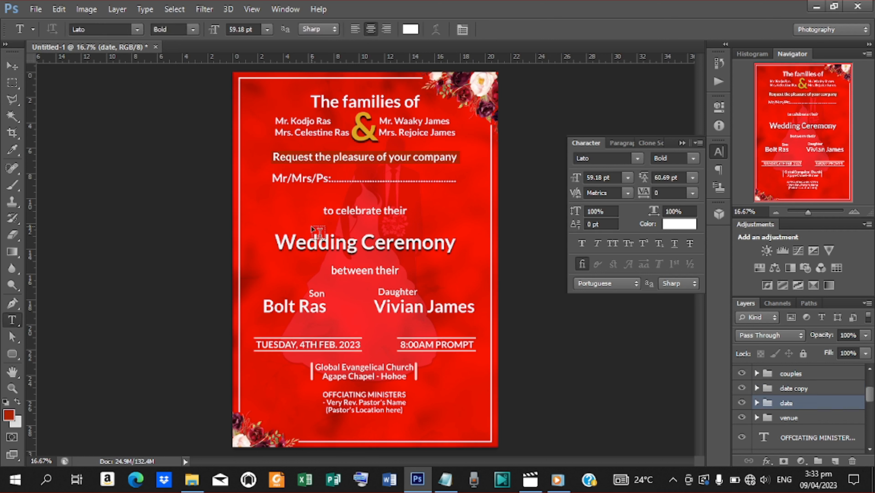
click(311, 225)
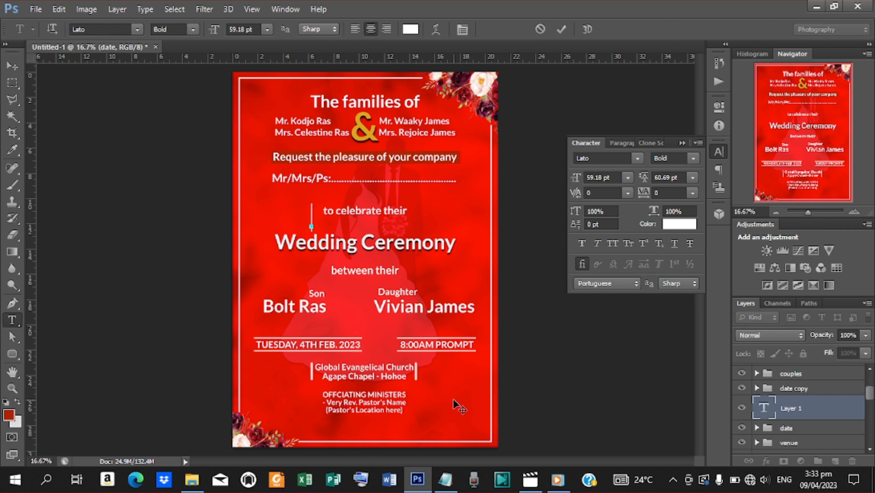
click(445, 479)
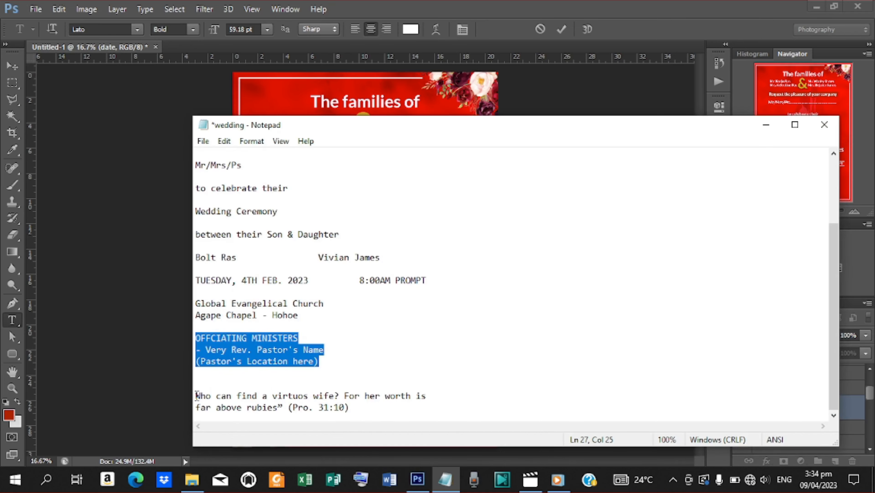
drag(196, 394, 386, 407)
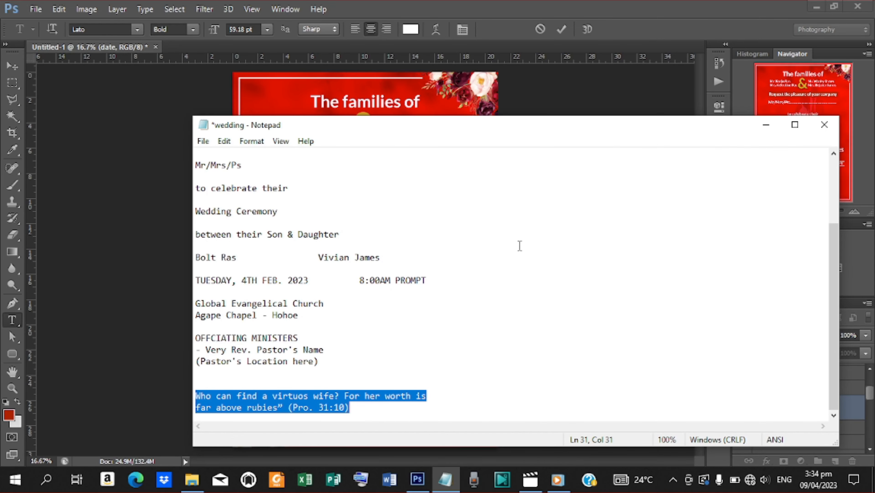
click(766, 125)
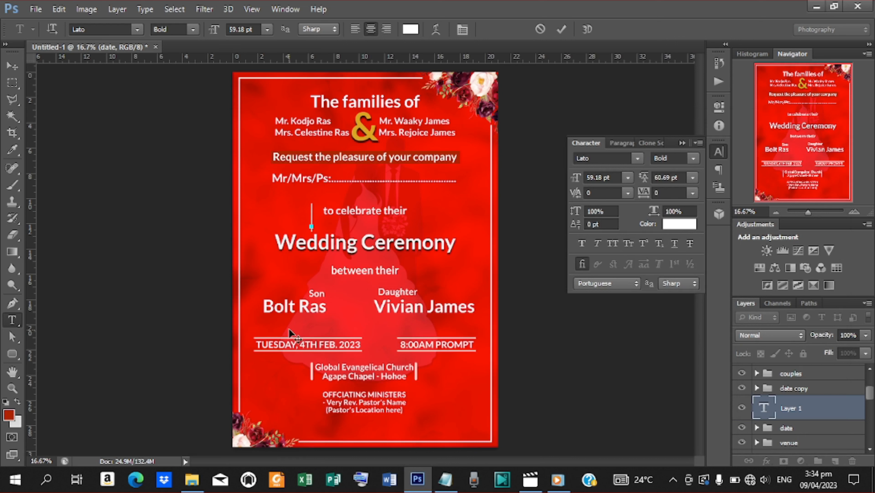
text(Who can find a virtuos wife? For her worth is far above rubies (Prov. 31:10))
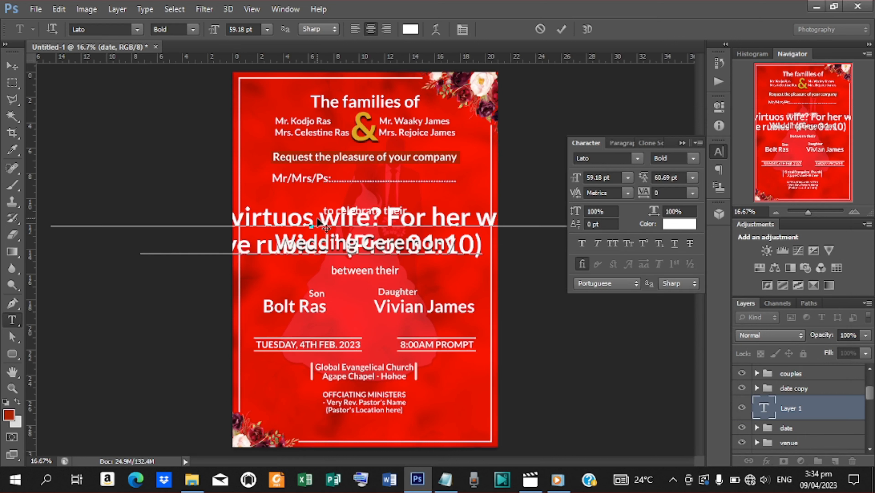
click(561, 29)
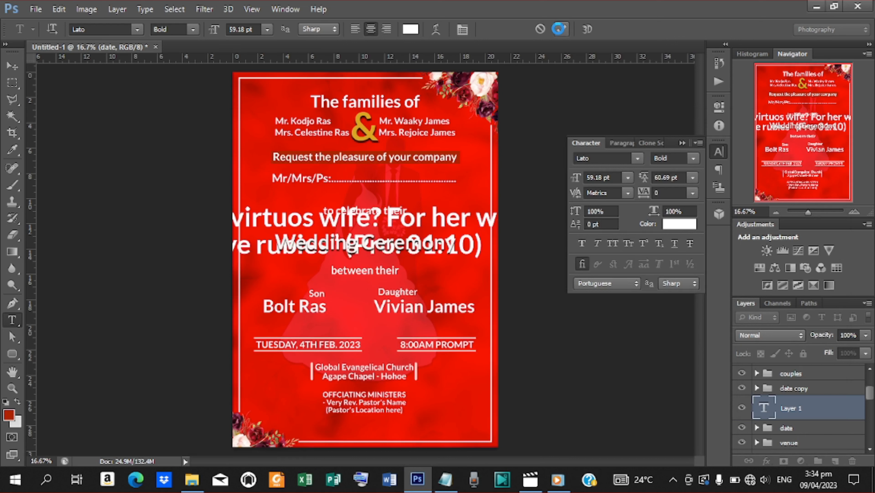
click(12, 66)
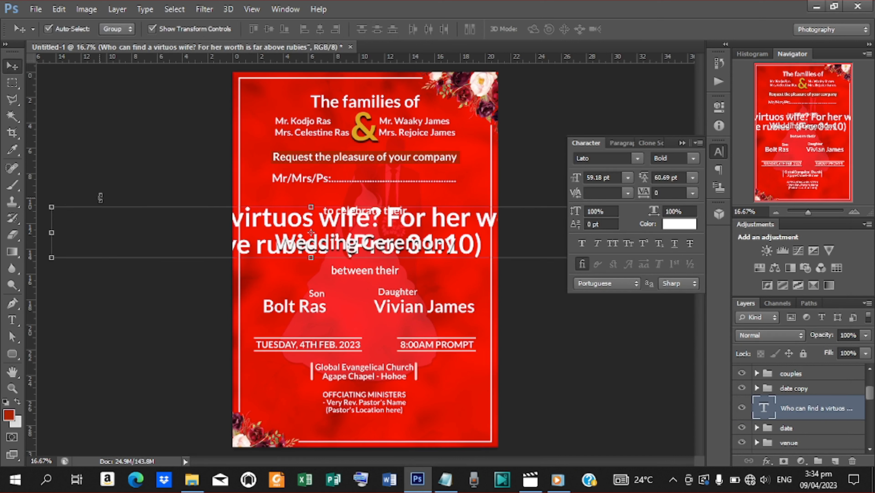
click(51, 207)
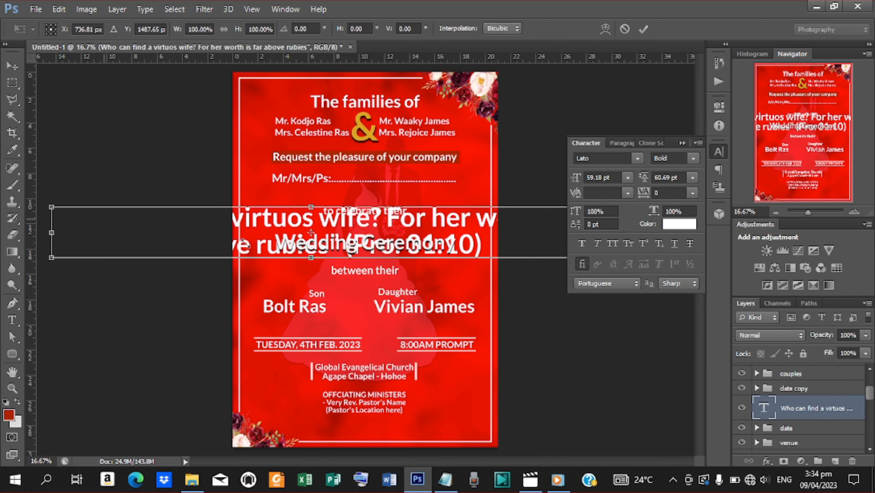
drag(246, 243, 242, 244)
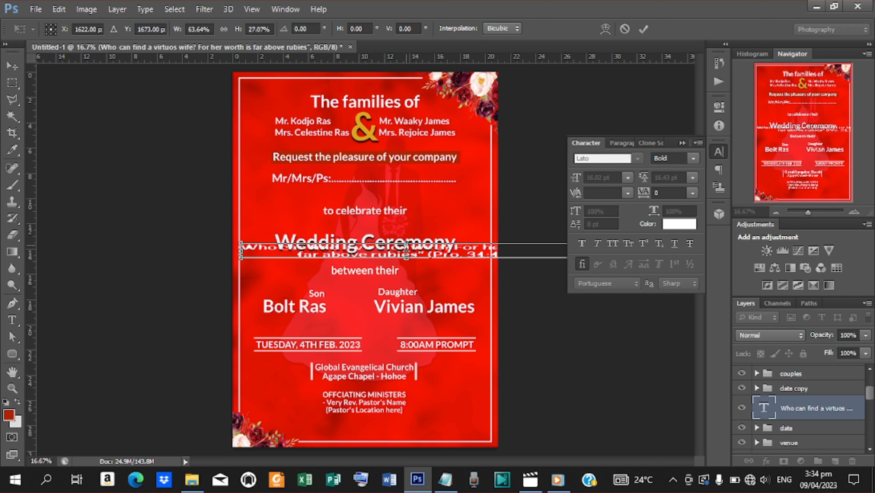
drag(237, 240, 285, 249)
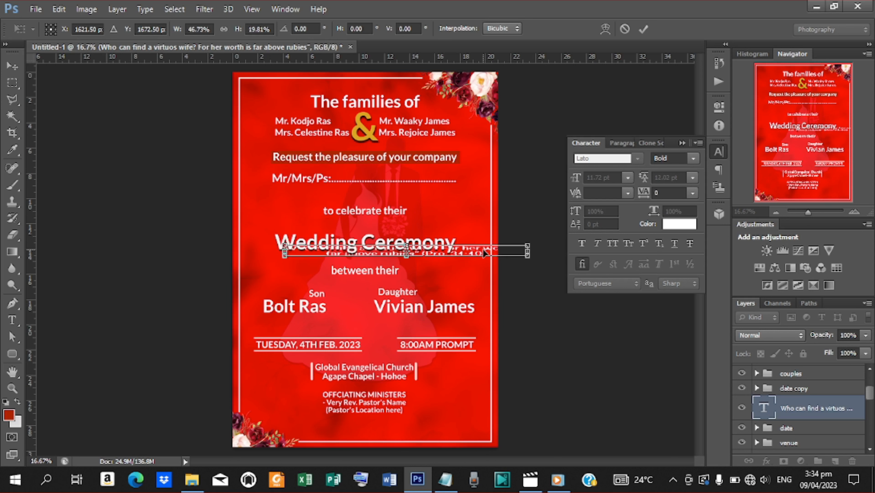
drag(483, 251, 450, 324)
click(643, 30)
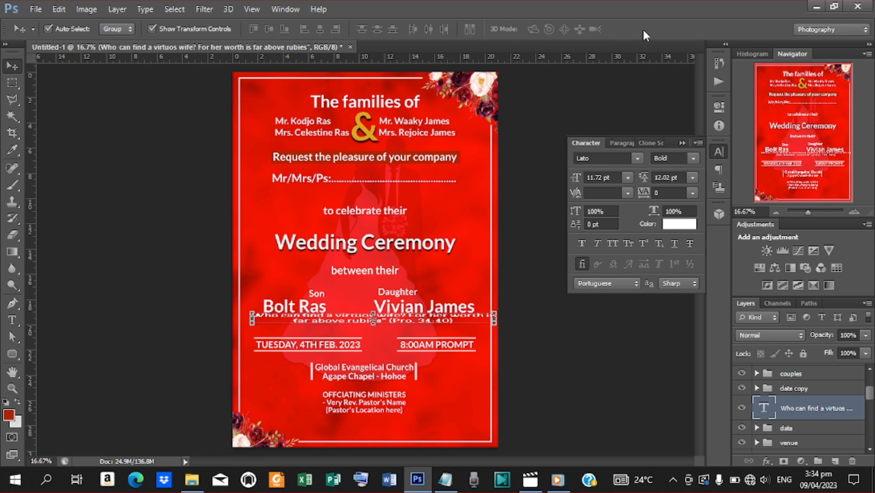
drag(404, 325, 407, 328)
key(Delete)
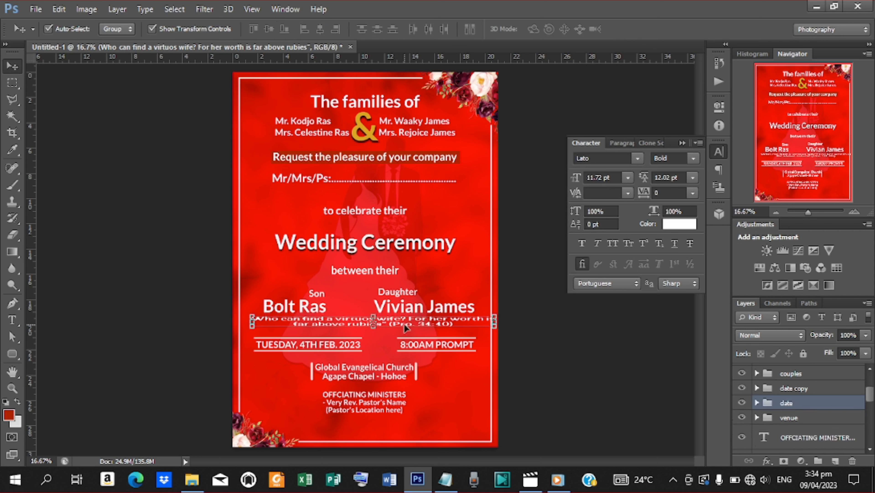
key(t)
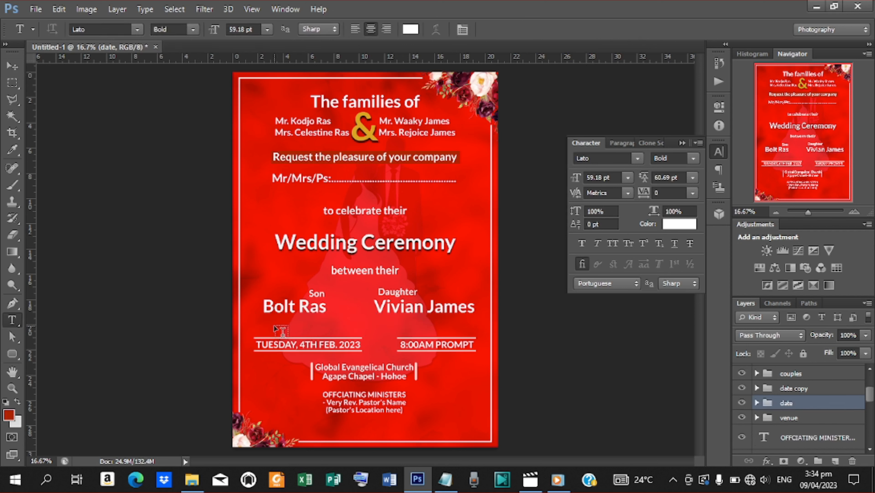
Step: Paste the Proverbs 31:10 verse from the notes as new text below the couple's names
click(268, 325)
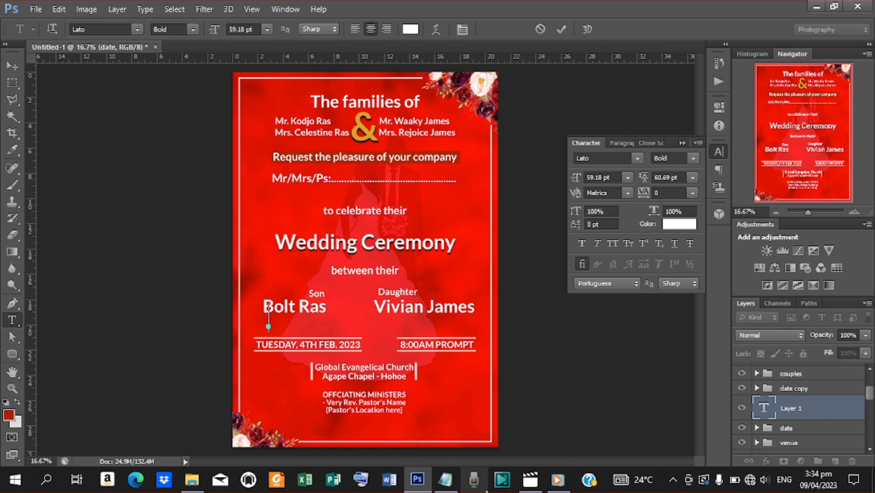
click(446, 479)
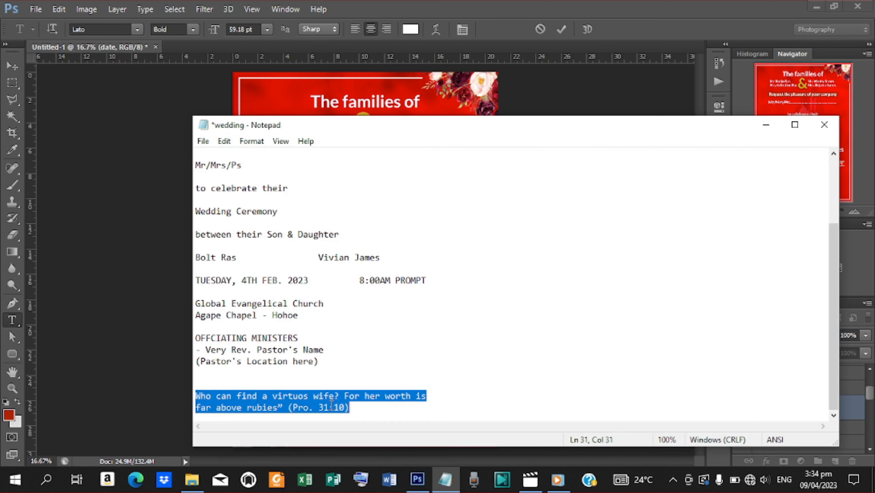
click(766, 124)
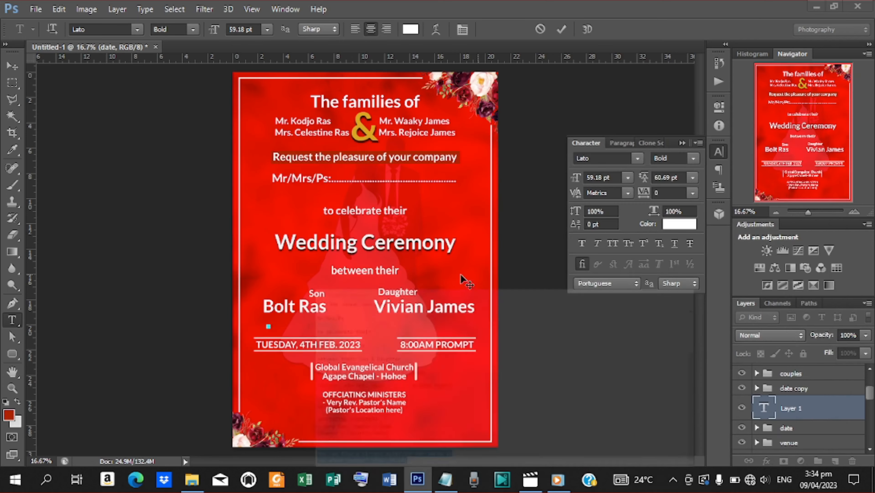
text('Who can find a virtuos wife? For her worth is far above rubies' (Pro. 31:10))
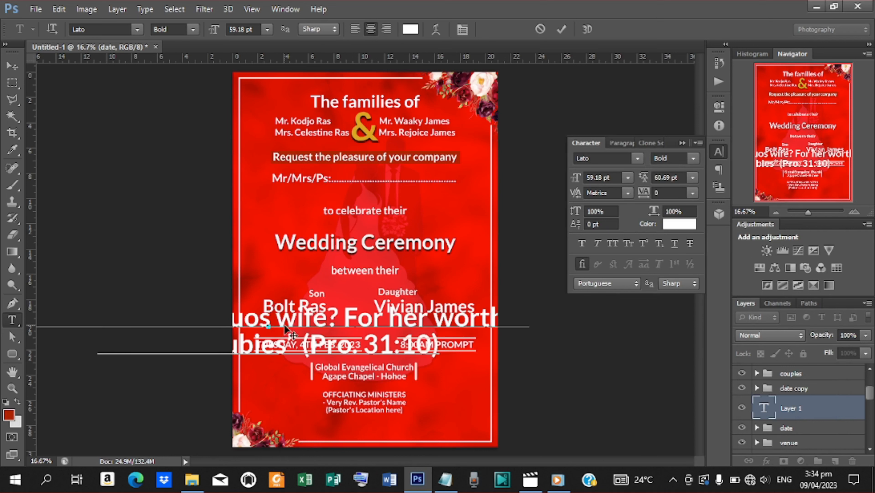
click(561, 29)
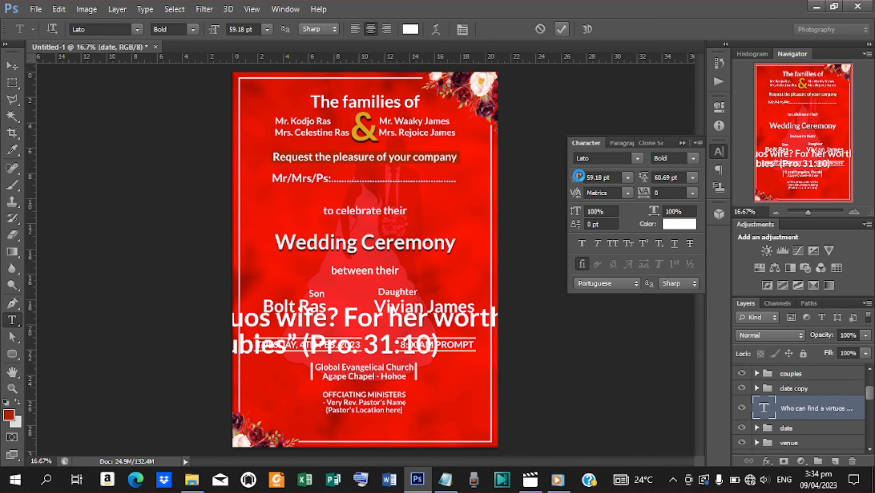
Step: Set the verse to 26.18 pt font size with 24.69 pt leading
drag(580, 178, 540, 182)
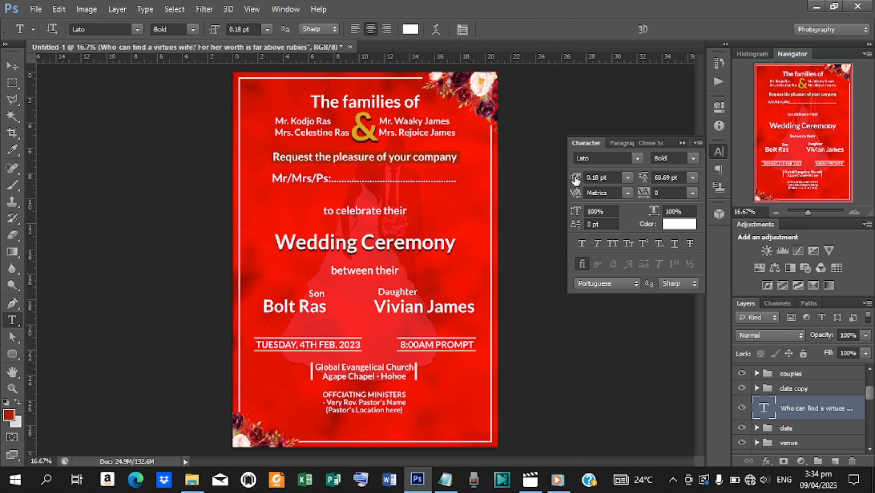
drag(576, 180, 582, 180)
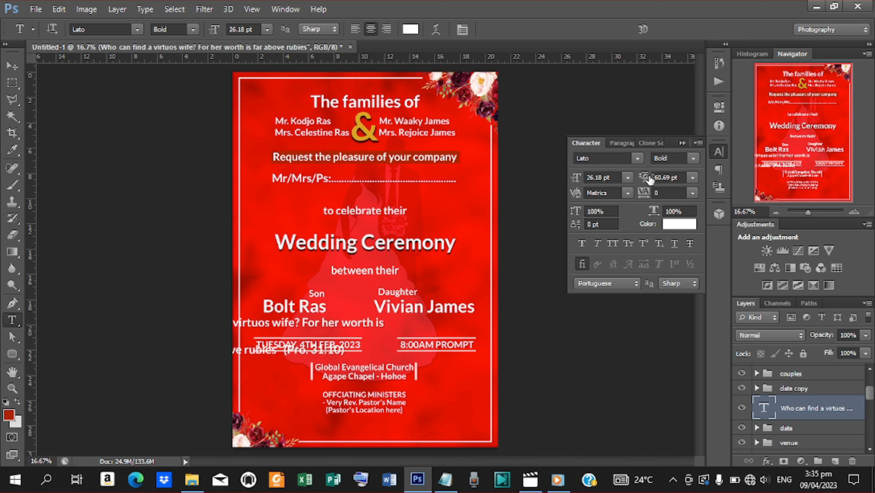
drag(650, 179, 637, 179)
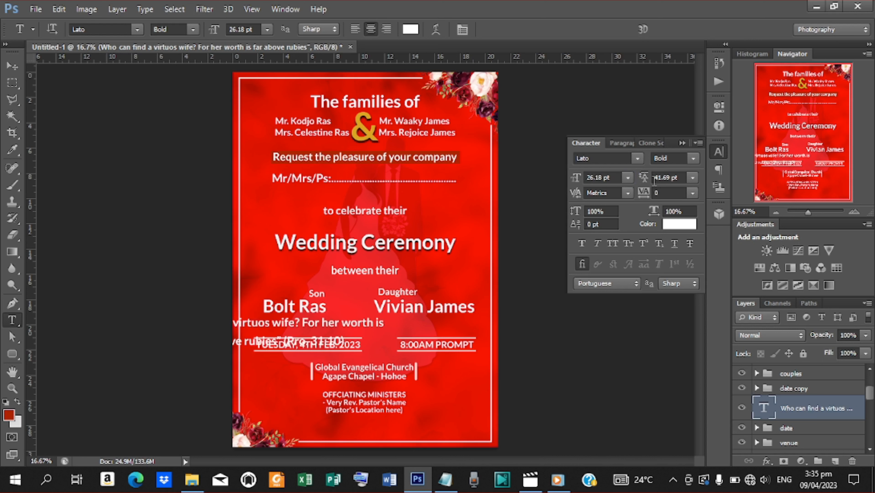
drag(646, 178, 642, 180)
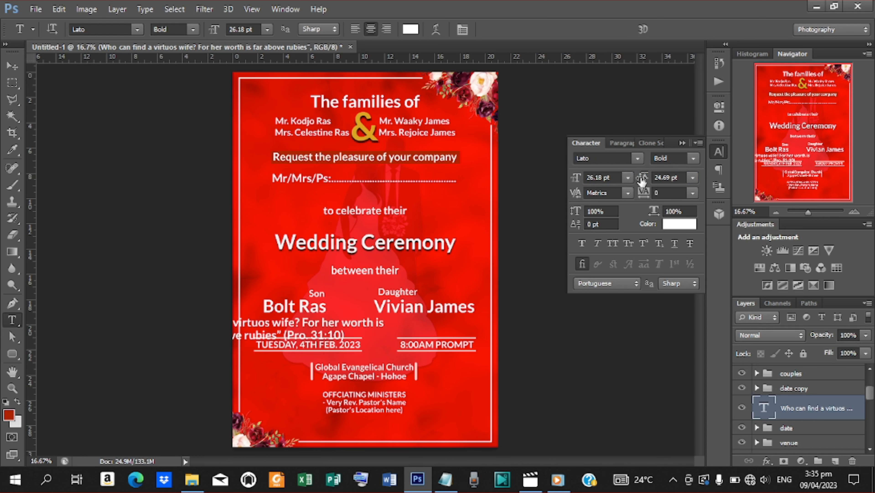
Step: Drag the verse under the couple's names and scale it down to fit the gap
click(13, 69)
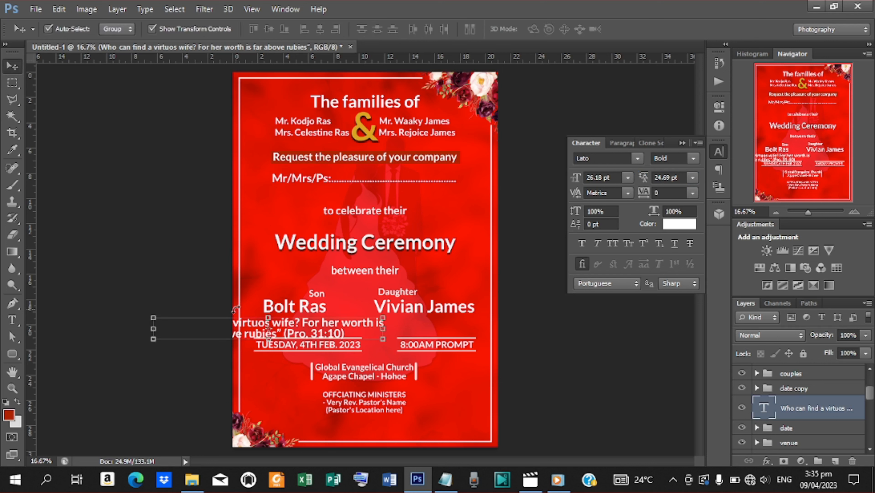
drag(289, 330, 383, 327)
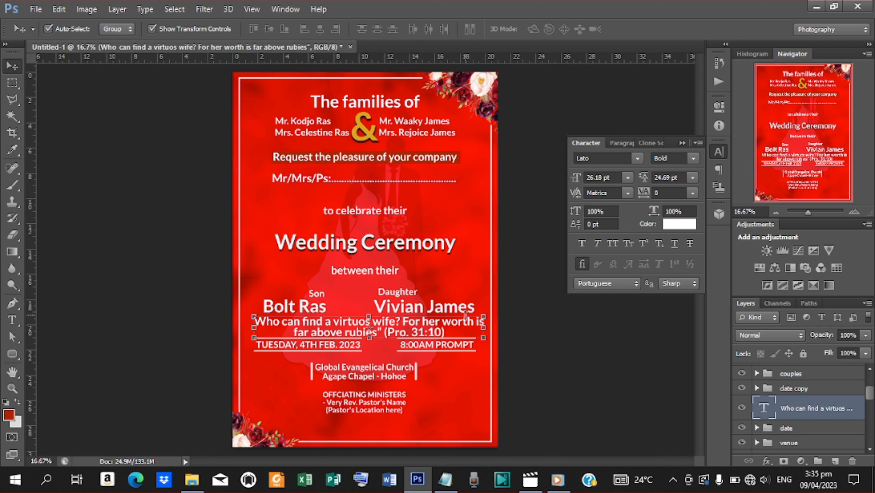
drag(485, 315, 456, 318)
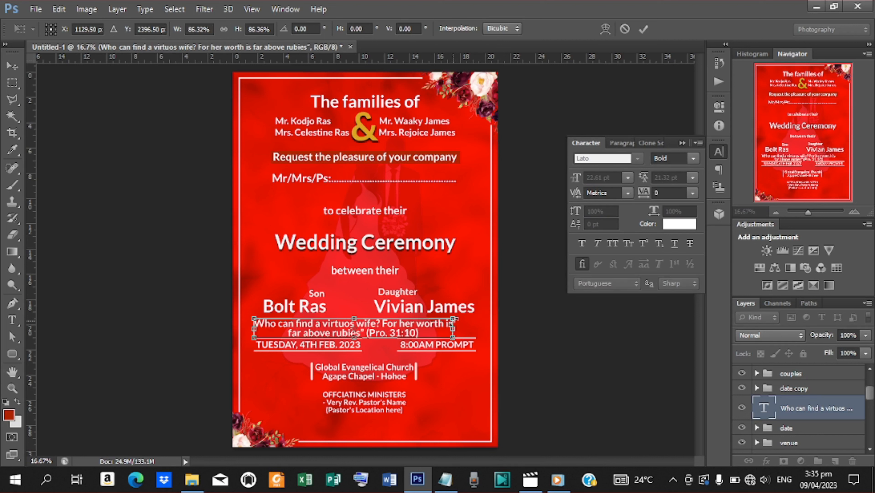
click(644, 29)
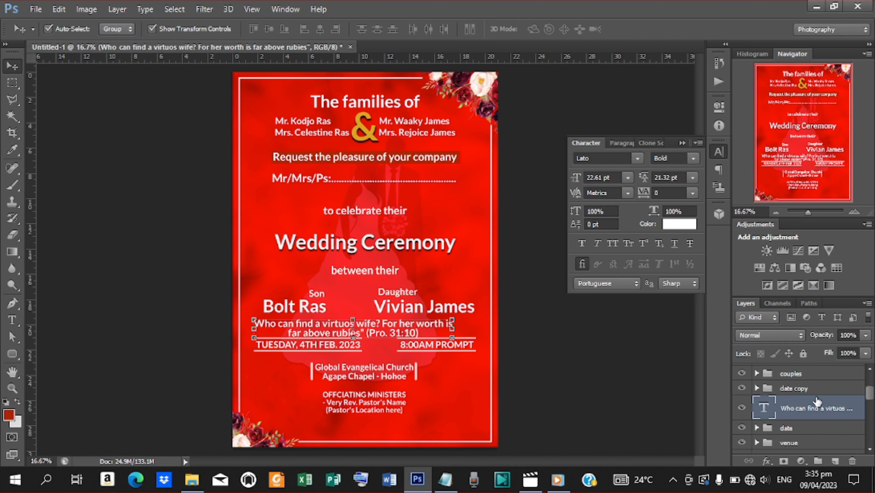
Step: Move the 8:00AM PROMPT time and date groups down together with two Shift+Down nudges
click(804, 389)
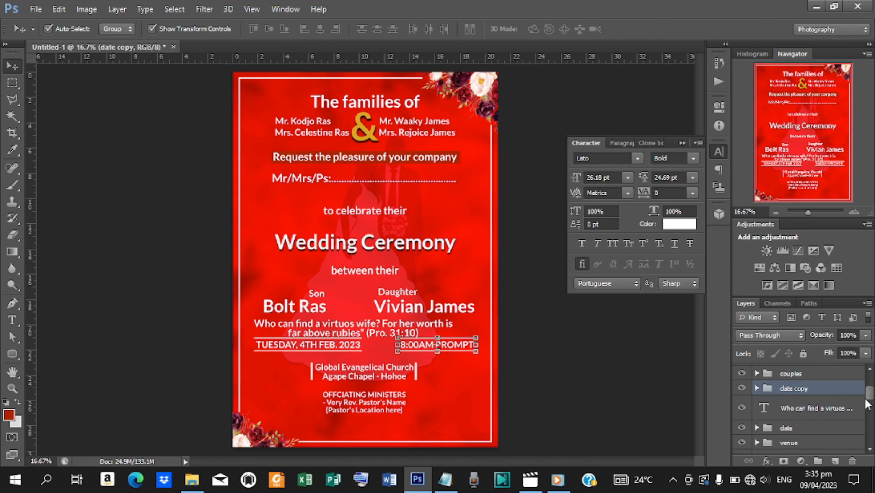
ctrl+click(793, 428)
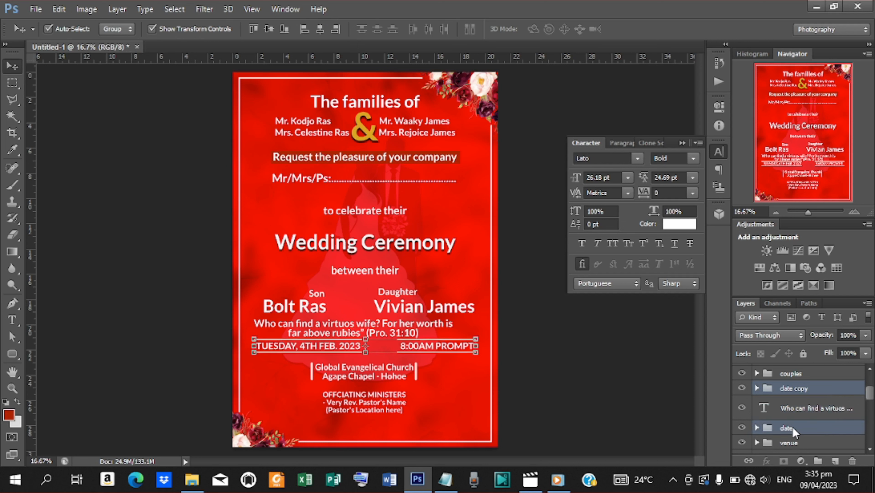
key(shift+Down)
key(shift+Down)
key(shift+Down)
key(shift+Down)
key(shift+Down)
key(shift+Down)
key(shift+Down)
key(shift+Down)
key(shift+Down)
key(shift+Down)
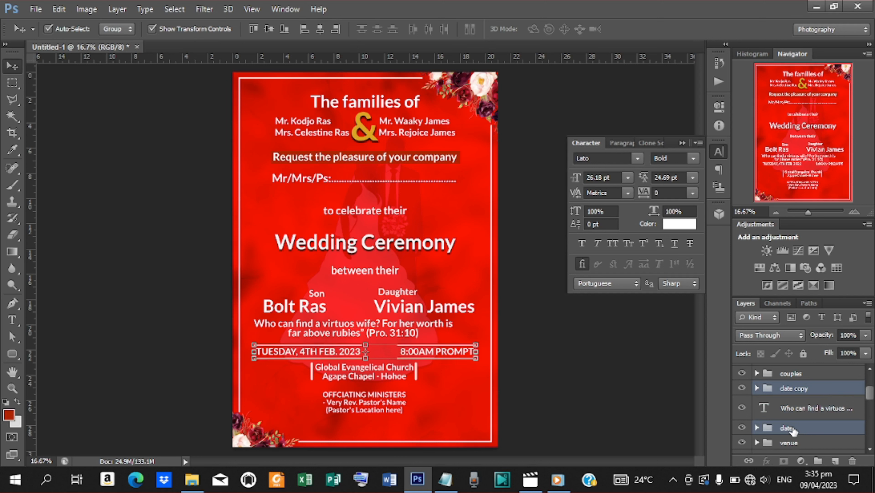
key(shift+Down)
key(shift+Down)
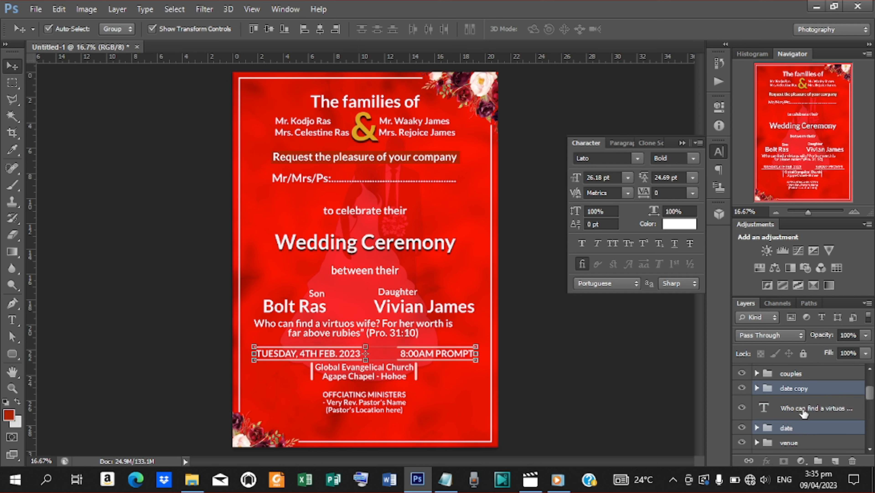
mouse_move(870, 396)
mouse_down()
mouse_move(869, 384)
mouse_move(871, 407)
mouse_move(861, 374)
mouse_move(868, 406)
mouse_up()
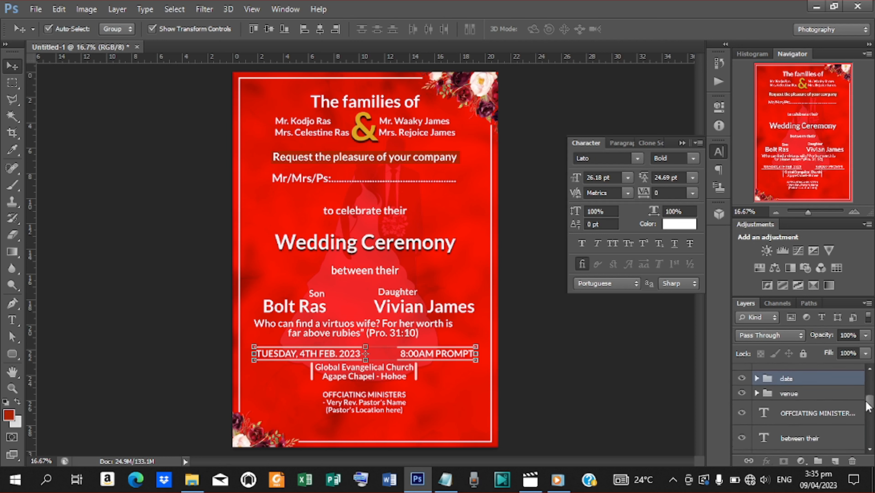
Step: Nudge the venue and officiating ministers text down one step together
click(821, 396)
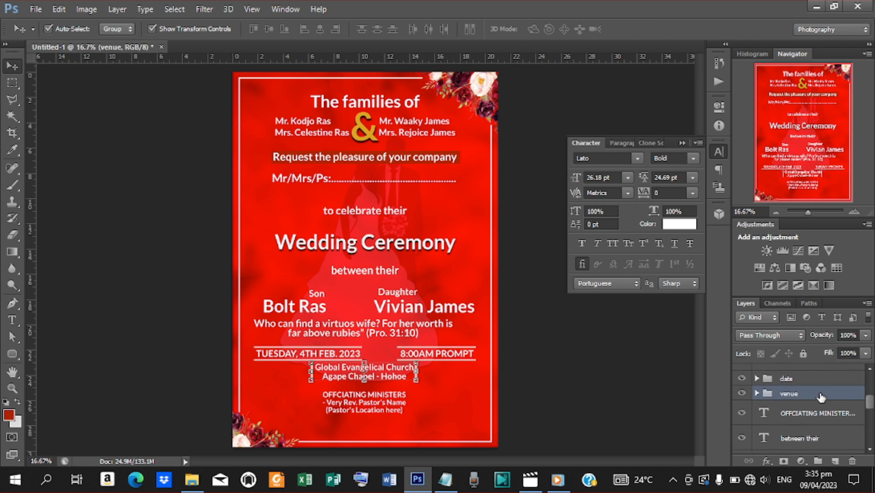
shift+click(811, 416)
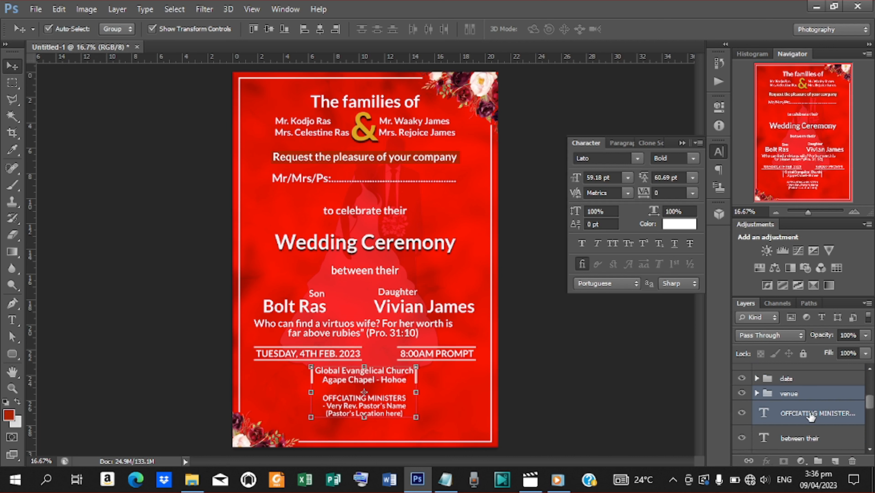
key(Down)
key(Down)
key(Down)
key(Down)
key(Down)
key(Down)
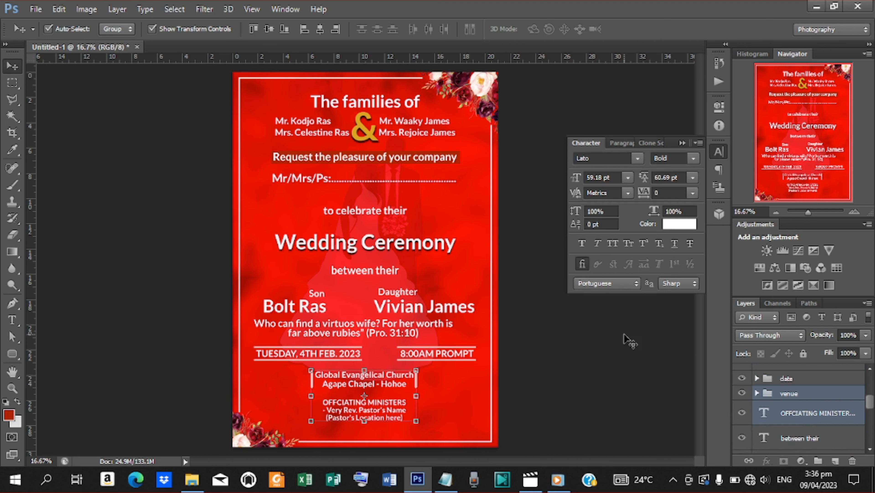
Step: Centre the Bible verse horizontally on the whole canvas
click(379, 327)
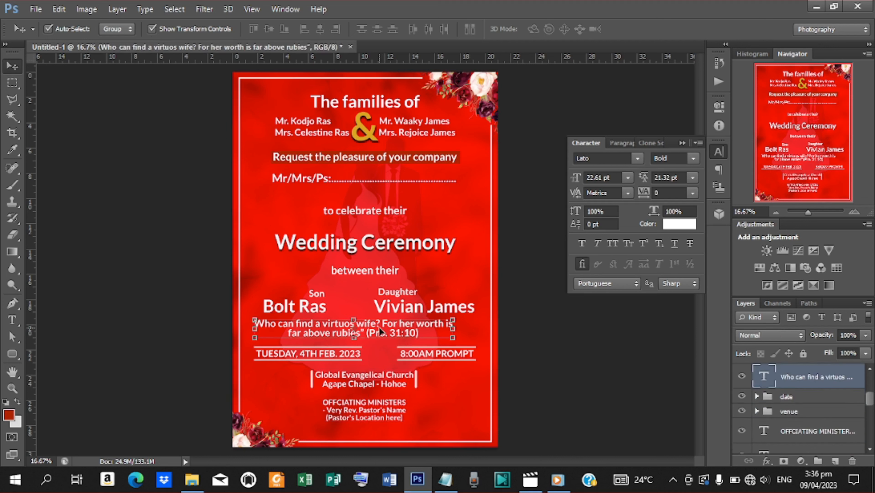
key(ctrl+a)
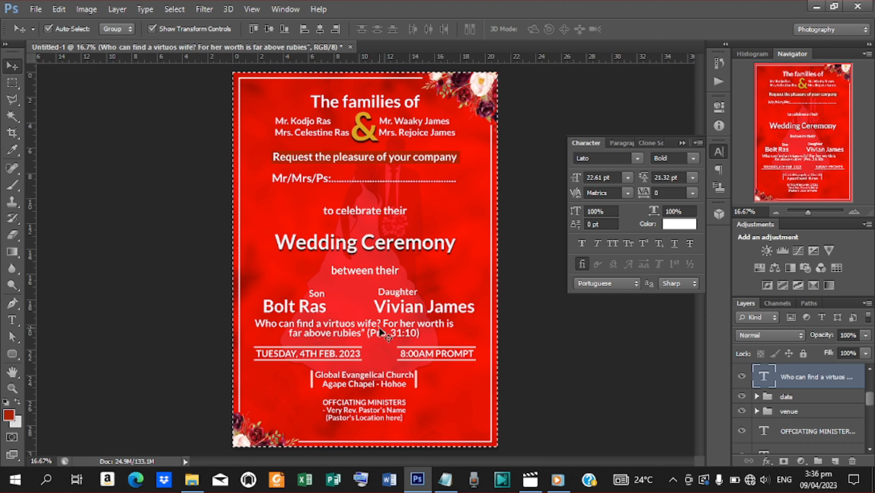
click(321, 24)
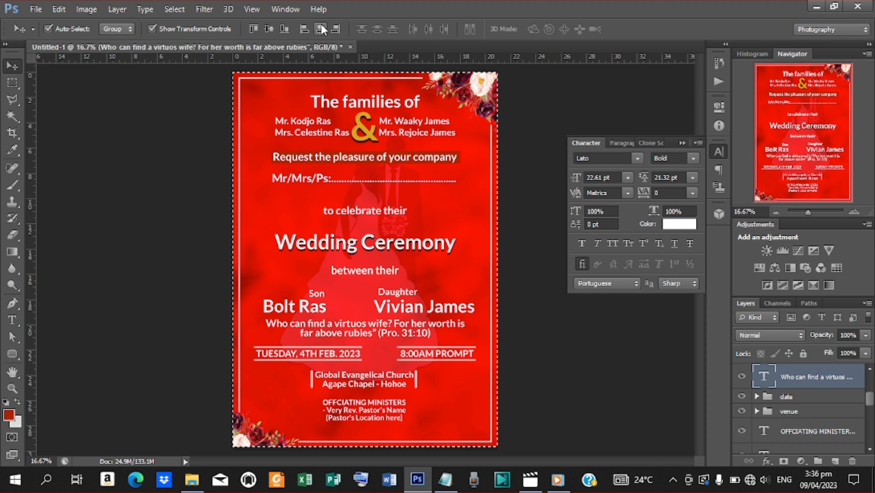
key(ctrl+d)
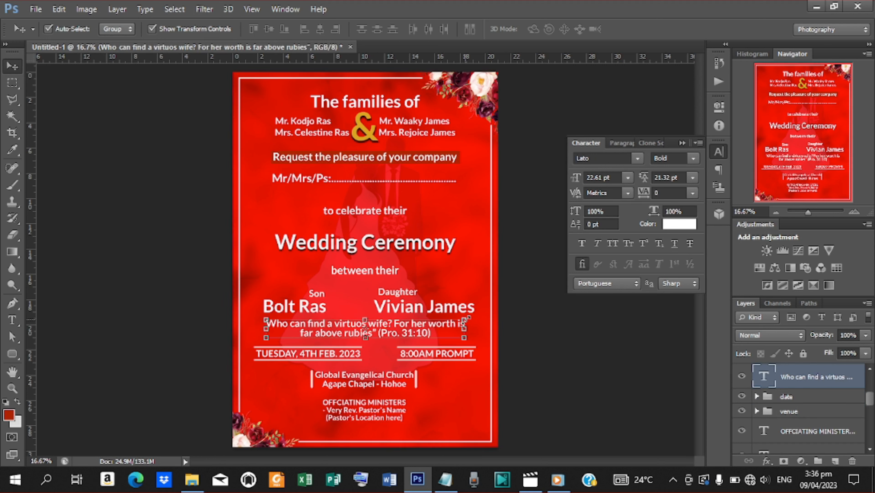
Step: Shrink the verse slightly to about 19.34 pt and re-centre it on the page
drag(465, 318, 448, 323)
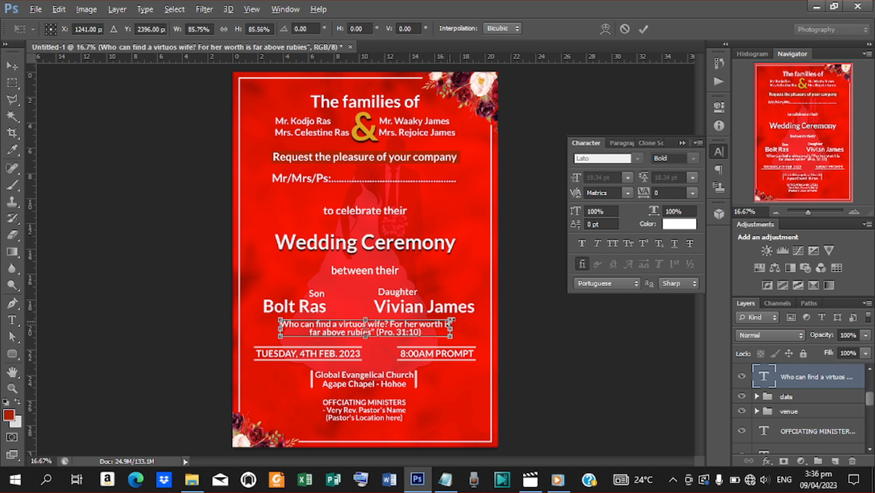
click(643, 29)
key(ctrl+a)
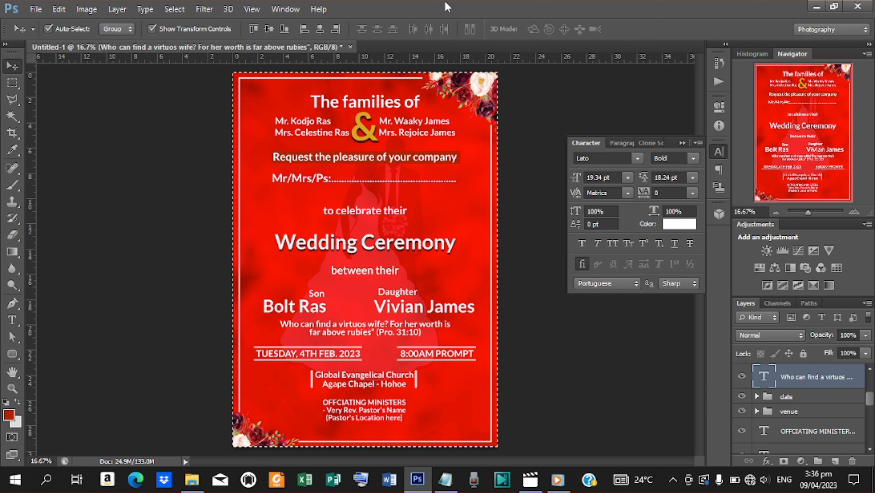
click(320, 29)
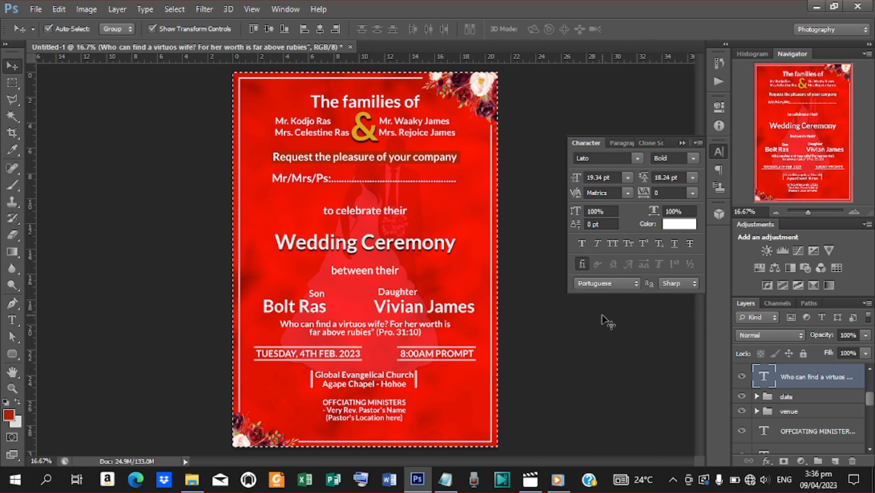
key(ctrl+d)
Step: Nudge the verse down two steps and the 'between their' text up one
key(Down)
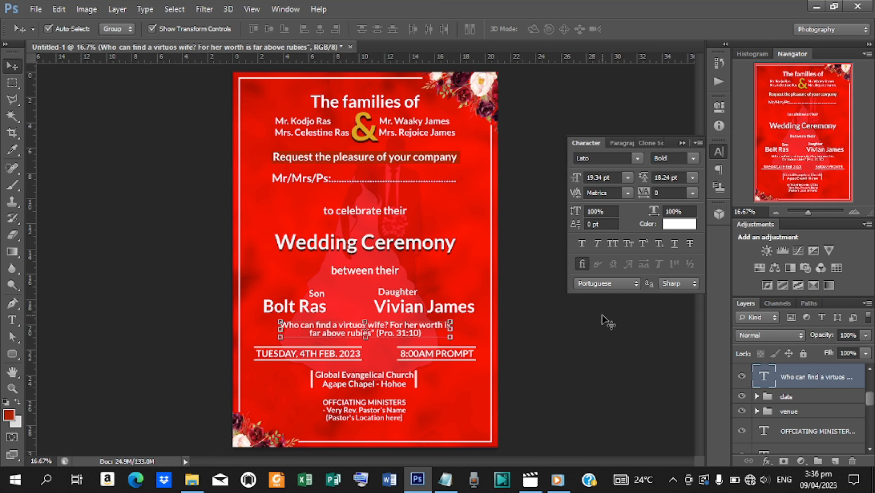
key(Down)
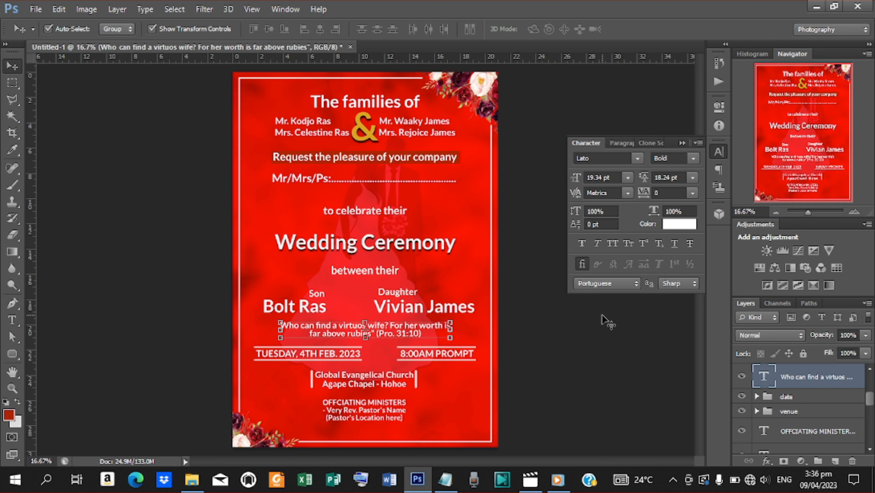
click(355, 273)
key(Up)
key(Up)
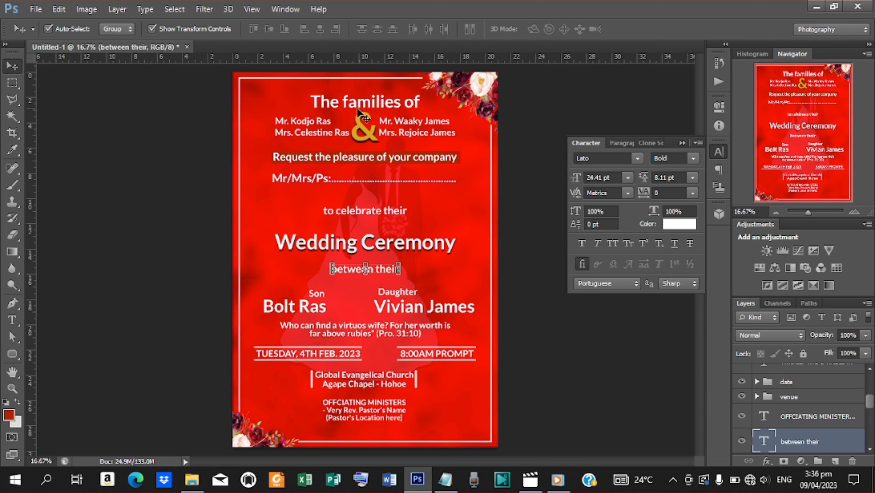
Step: Place the ring separator image via File > Place and rasterize its layer
click(36, 9)
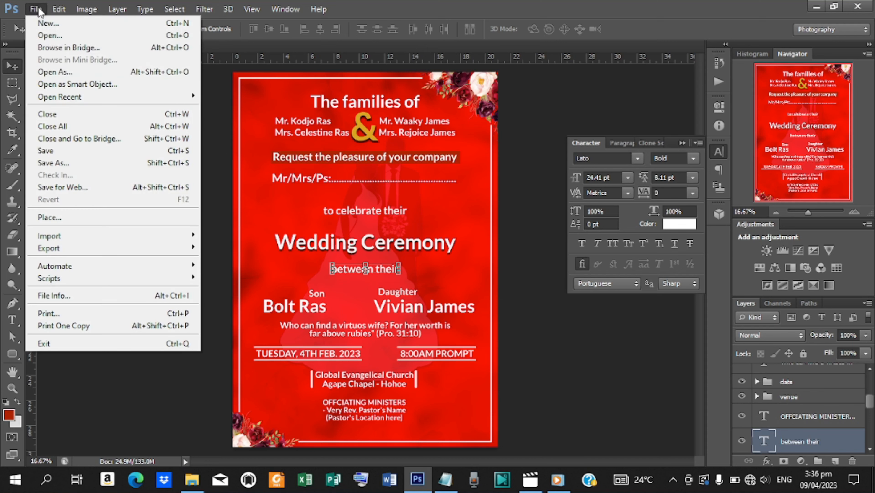
click(66, 218)
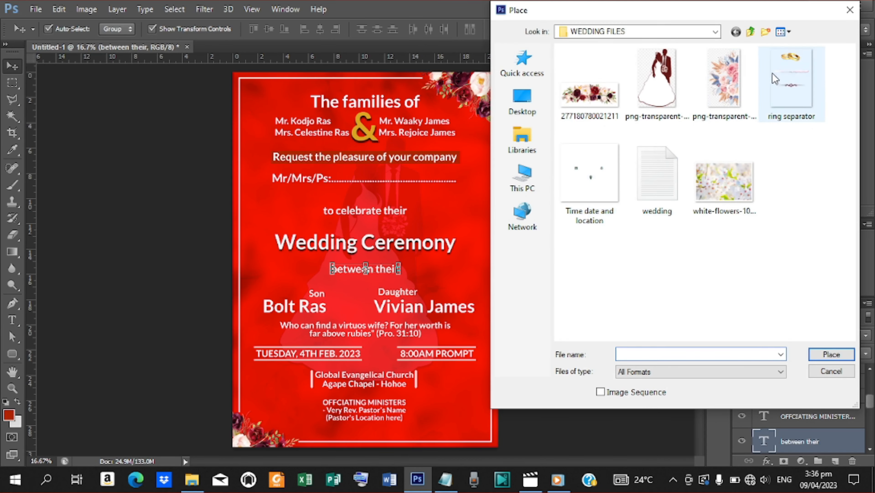
click(790, 74)
click(832, 355)
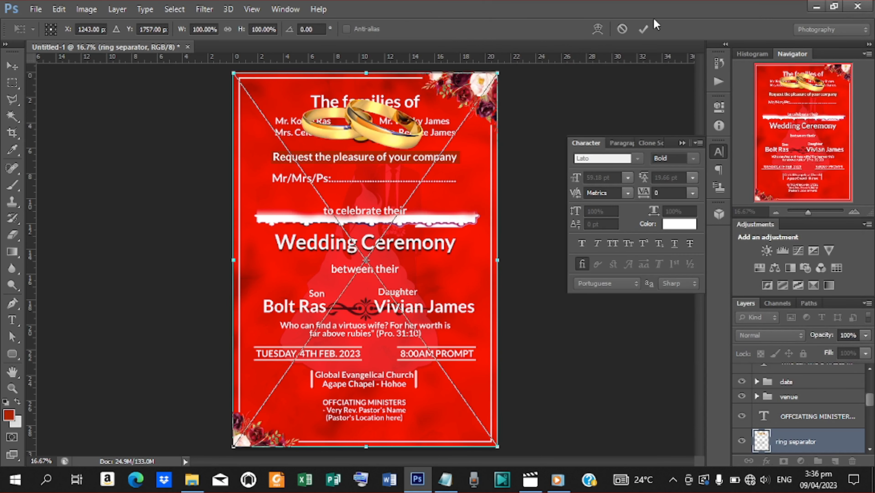
click(644, 30)
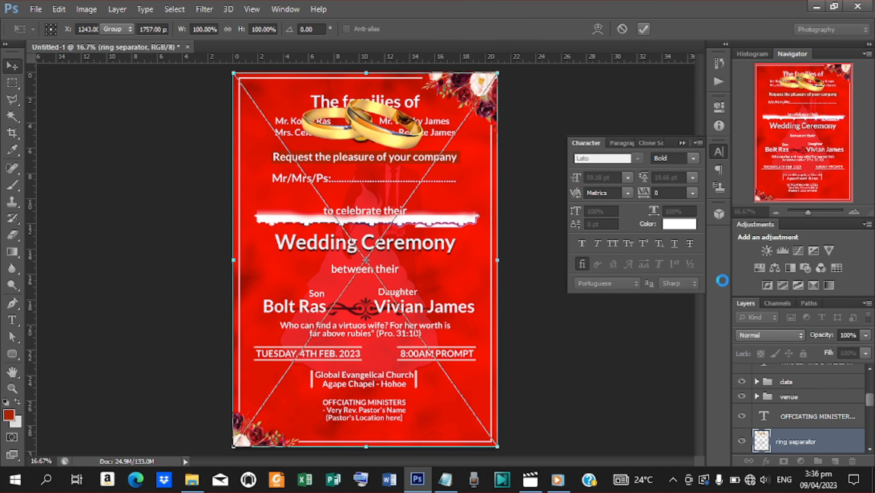
right_click(792, 447)
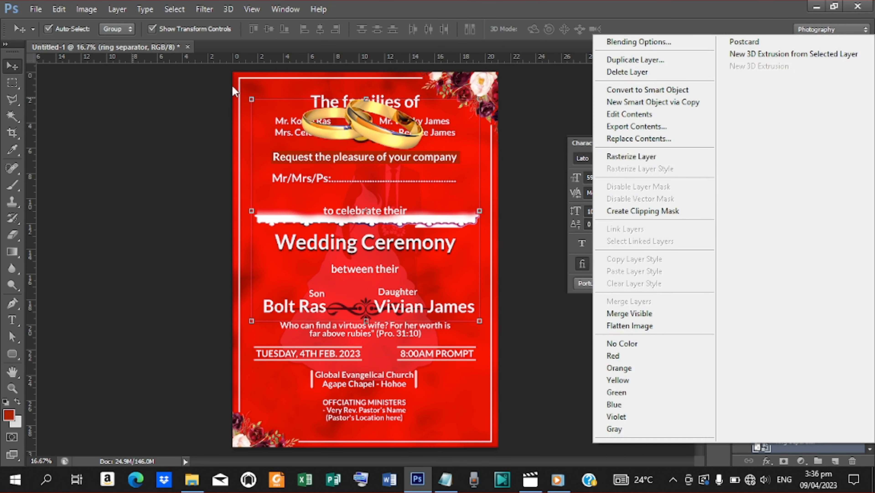
click(613, 158)
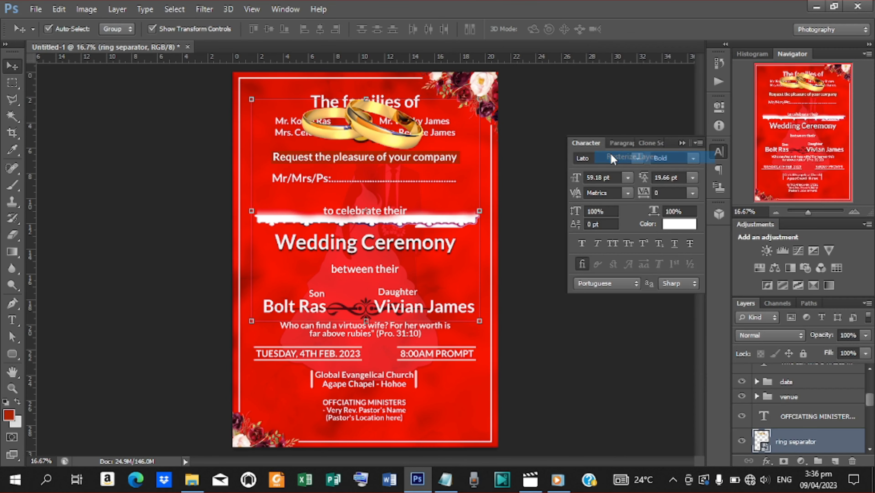
Step: Marquee-select the gold rings and cut them onto their own layer
click(18, 88)
click(68, 80)
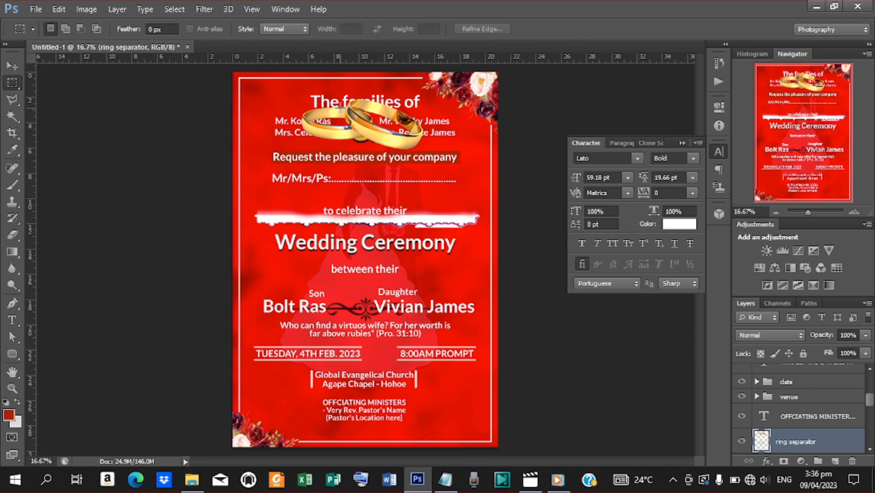
drag(290, 98, 431, 152)
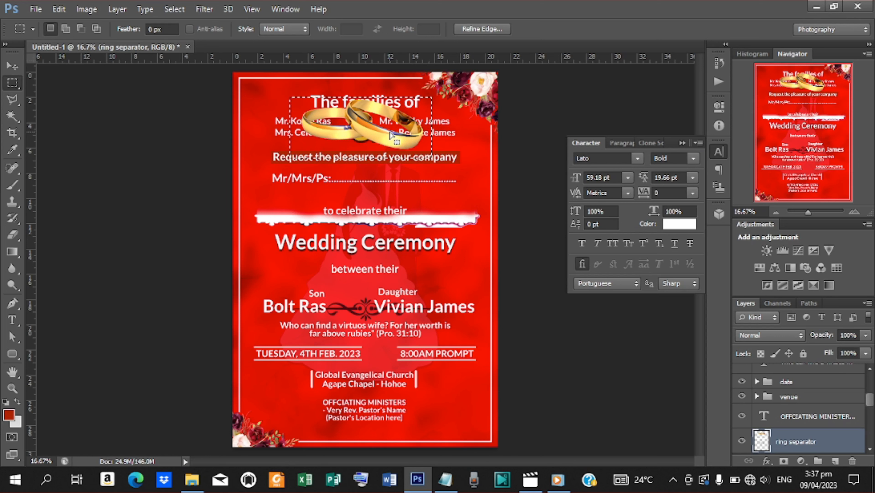
right_click(388, 132)
click(456, 247)
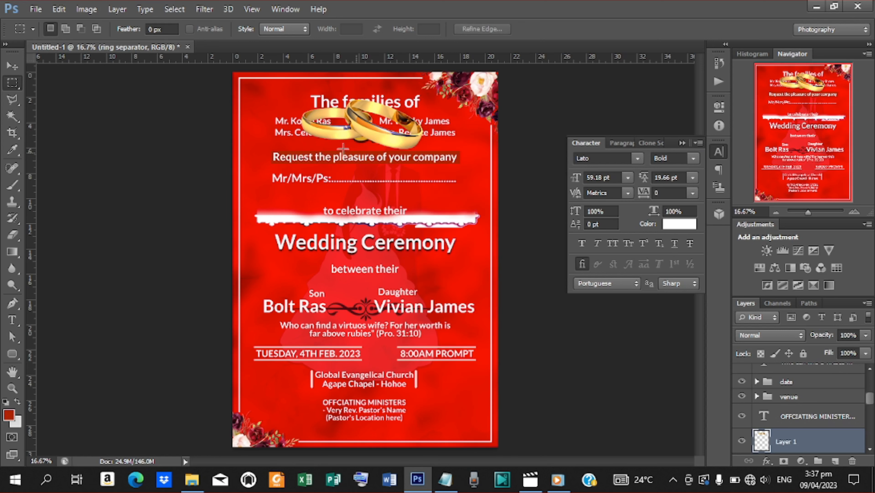
click(12, 67)
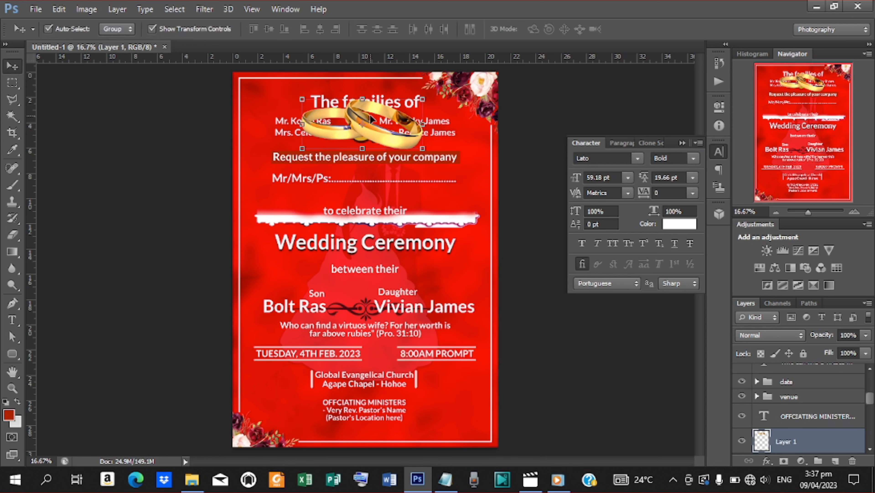
drag(371, 119, 365, 299)
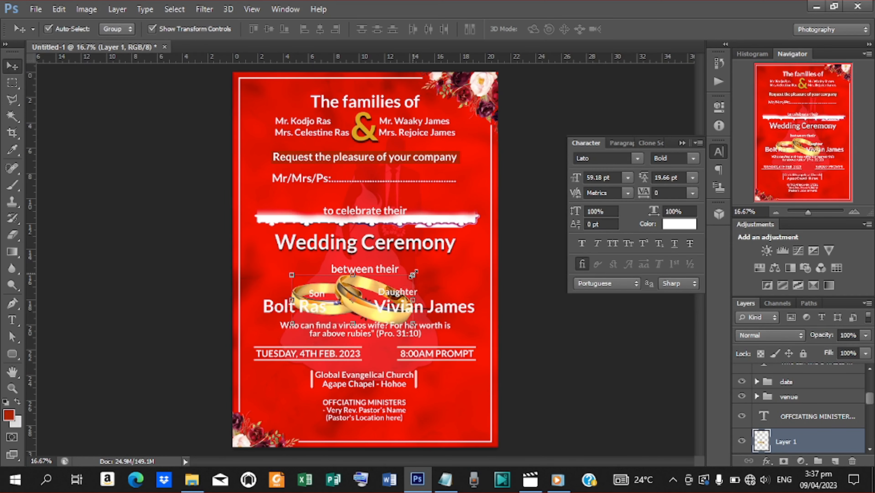
shift+click(412, 280)
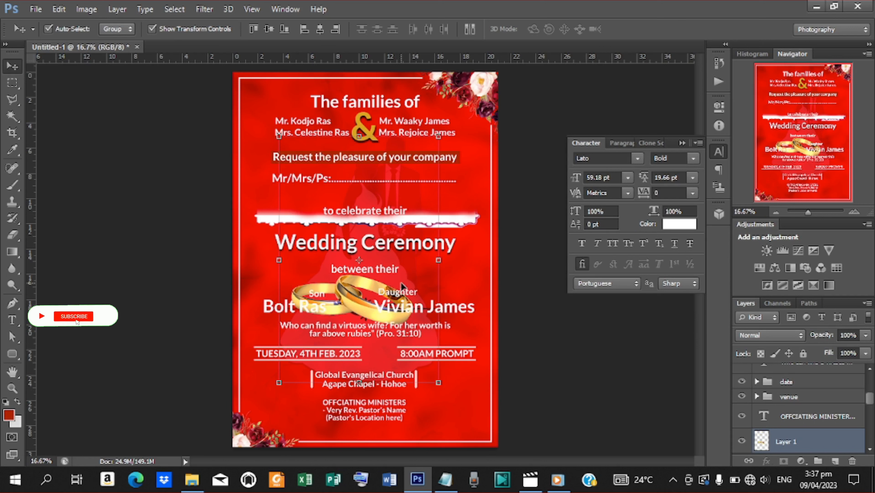
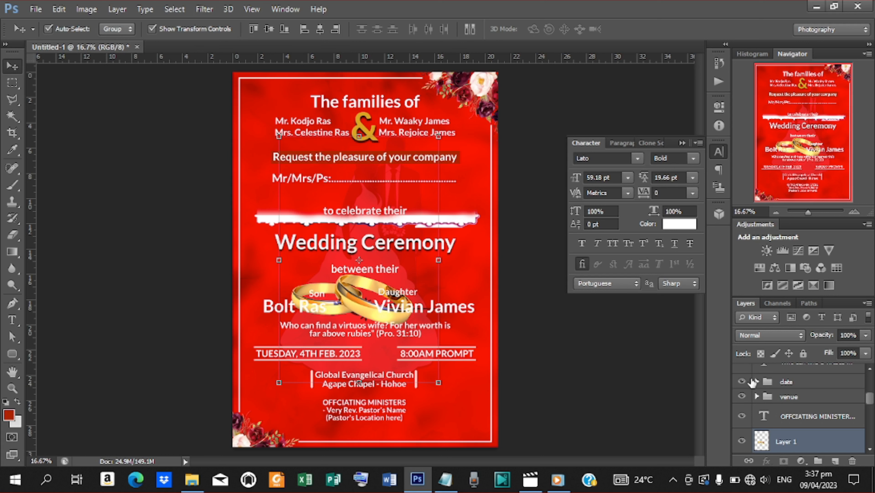
Step: Scale the gold rings on Layer 1 down to about 37% and nudge them into place between the names
click(797, 443)
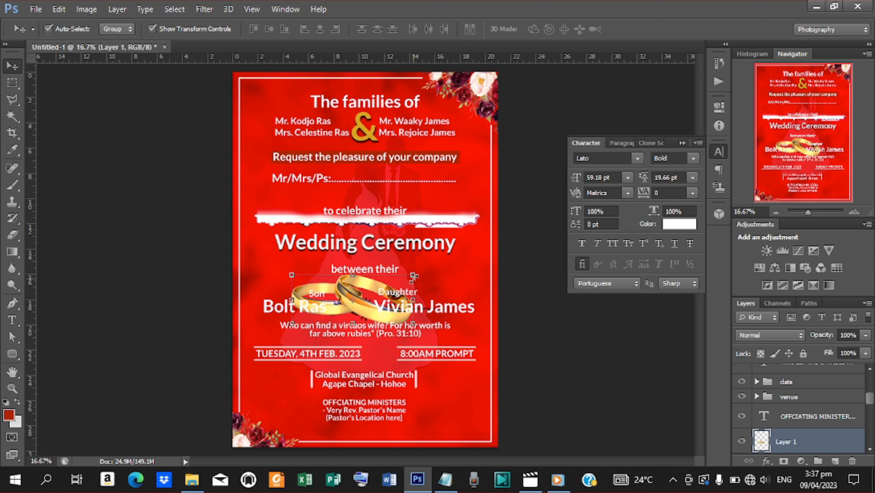
drag(414, 273, 379, 287)
key(Left)
key(Left)
key(Left)
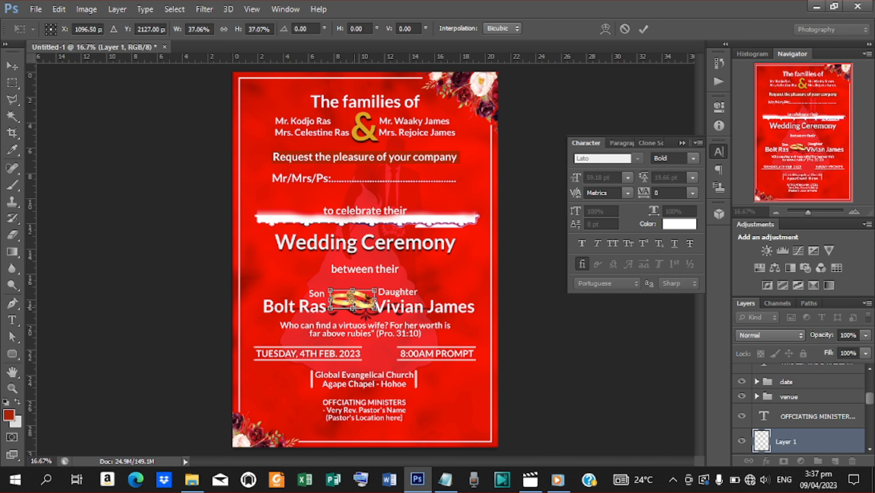
key(Down)
key(Down)
key(Down)
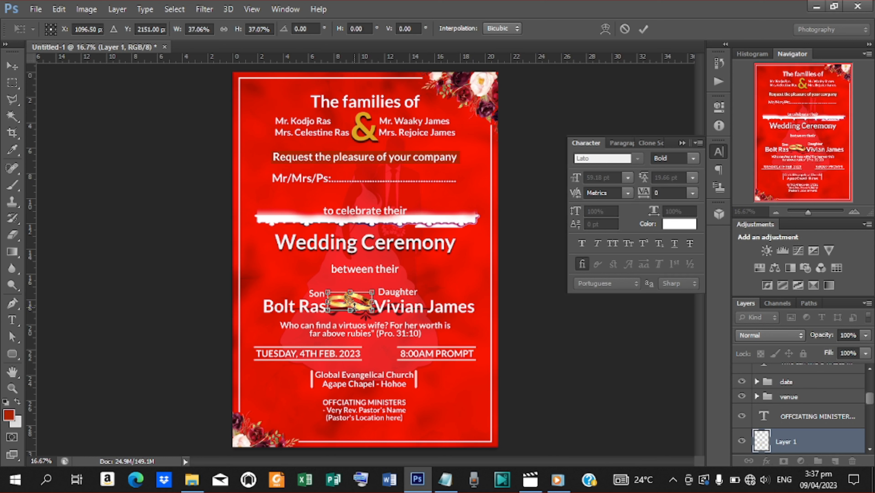
key(Right)
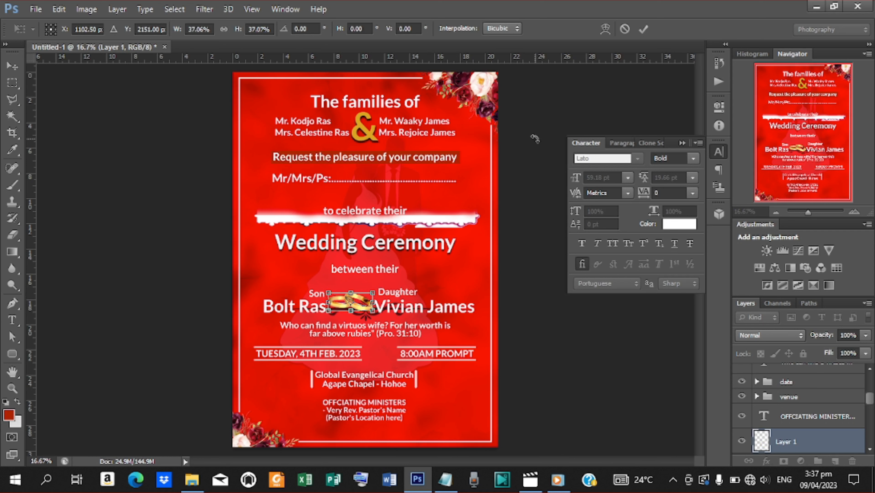
click(643, 26)
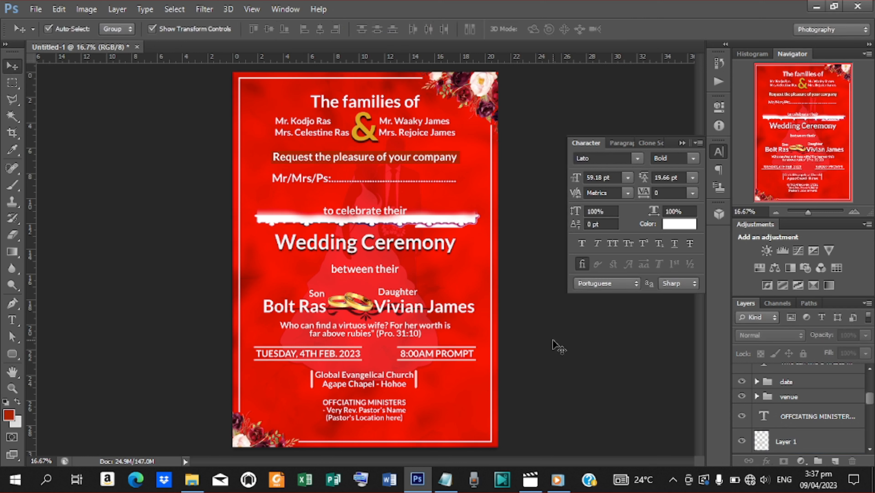
Step: Move the venue text down and the Bible verse text up
click(372, 401)
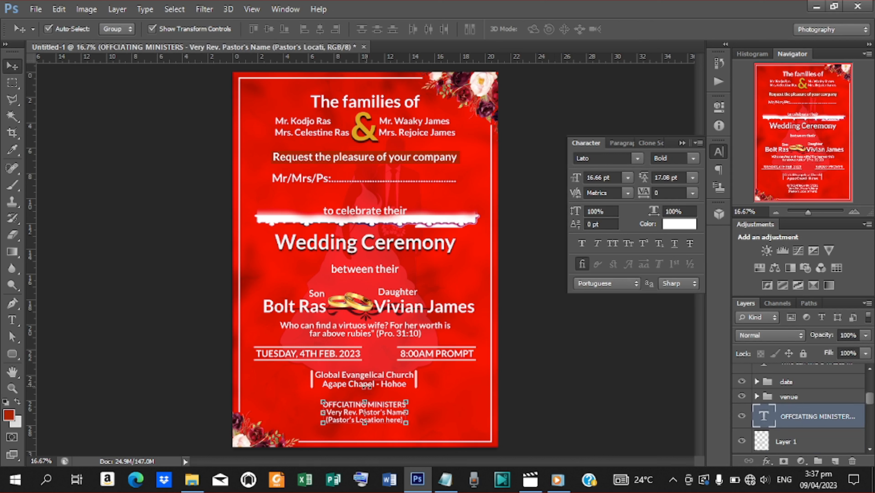
click(366, 381)
key(shift+Down)
key(shift+Down)
key(shift+Down)
key(shift+Down)
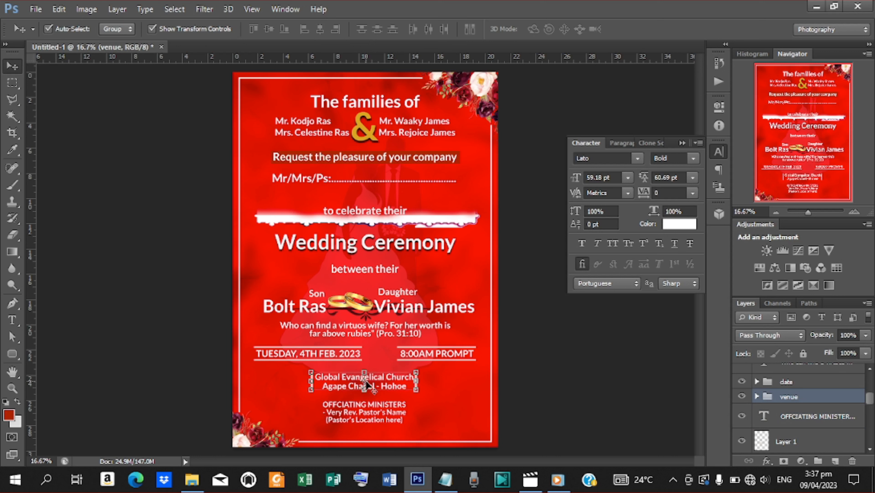
key(shift+Down)
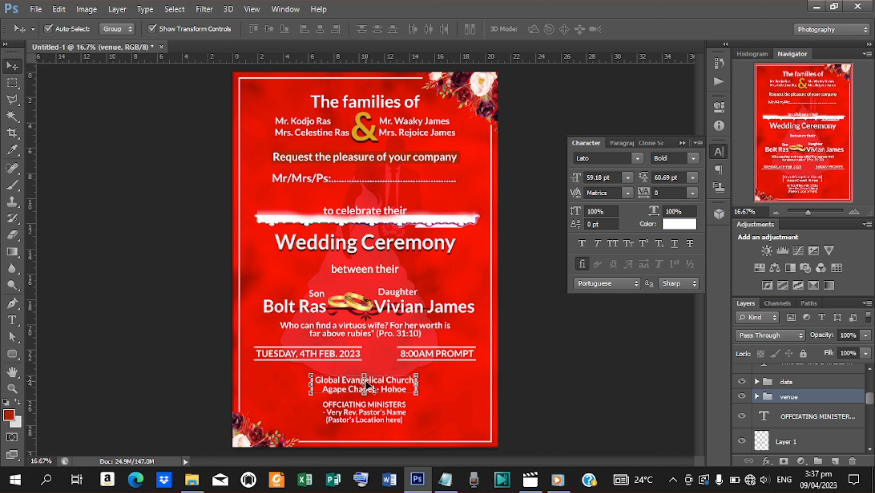
click(377, 330)
key(shift+Up)
key(shift+Up)
key(shift+Up)
key(shift+Up)
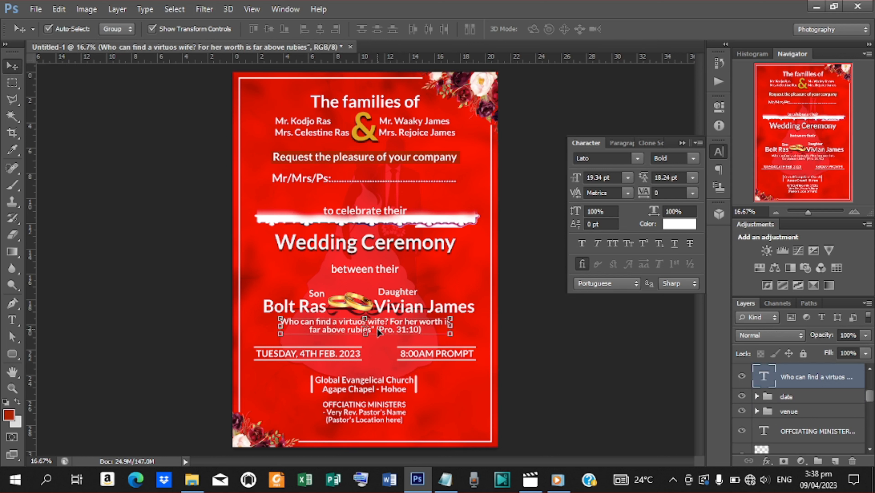
key(shift+Up)
Step: Delete the white brushed band behind 'to celebrate their'
drag(577, 315, 462, 233)
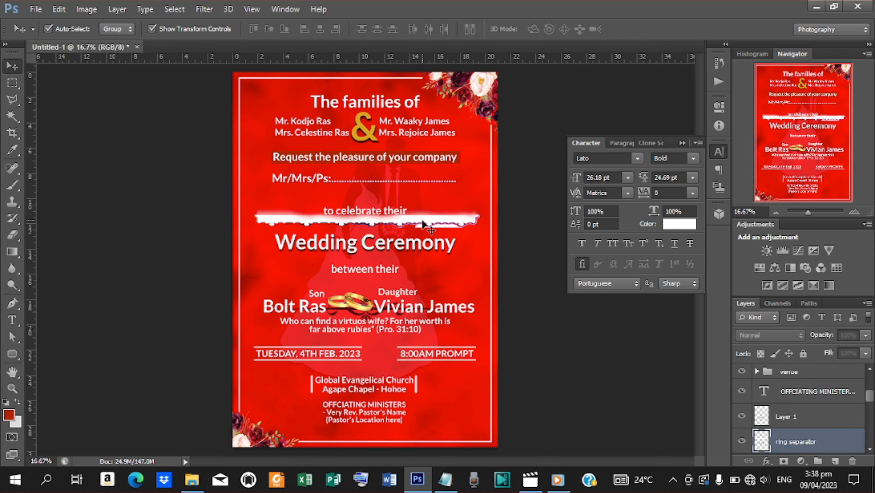
key(Delete)
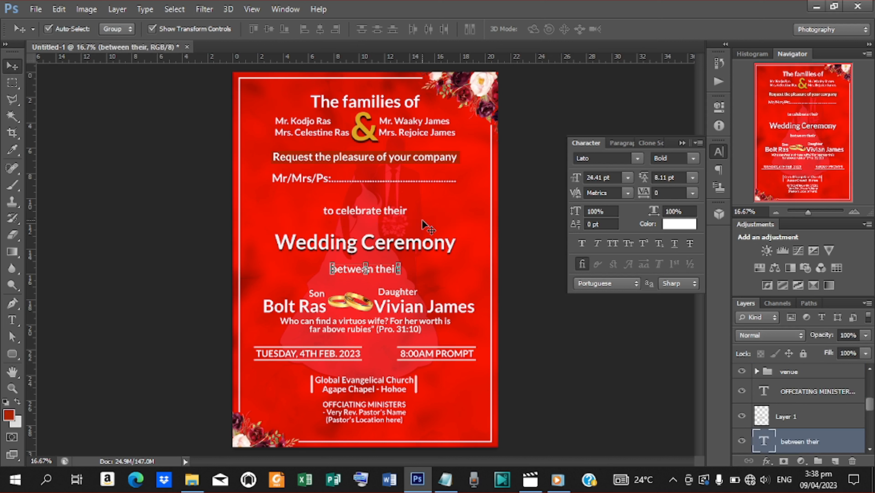
click(533, 325)
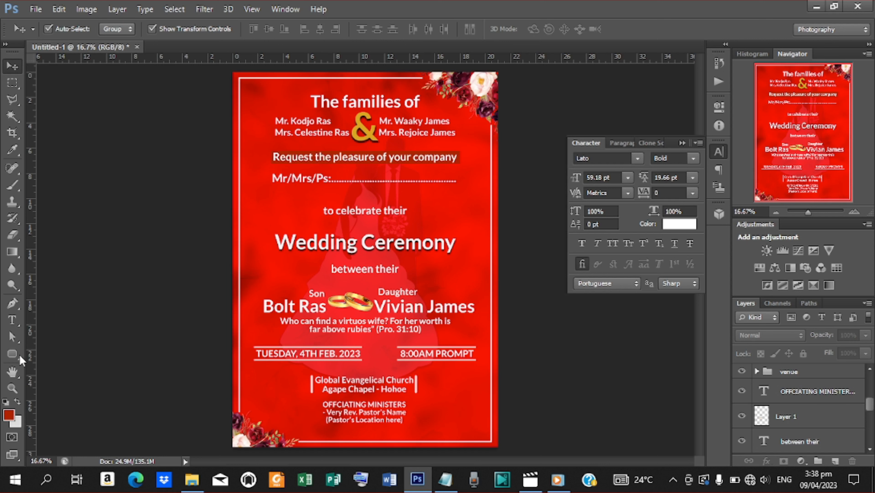
Step: Draw a dark red rounded-rectangle bar near the bottom of the invitation and make it taller
click(12, 353)
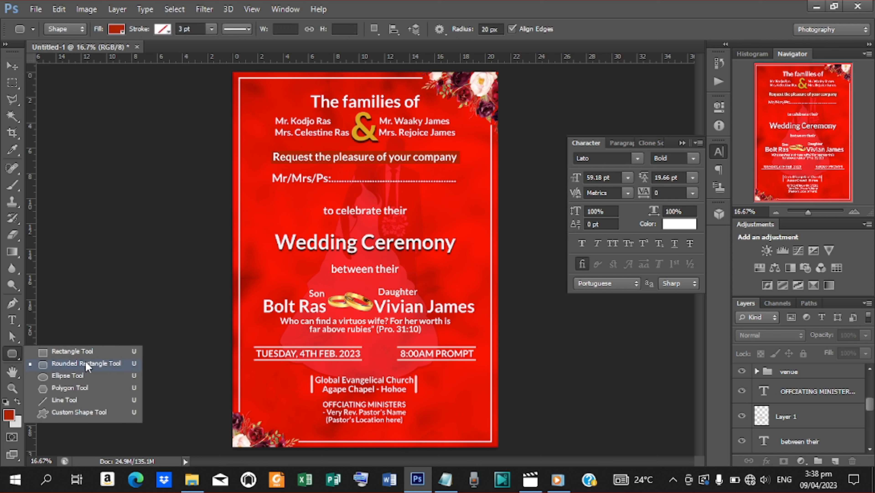
click(88, 364)
drag(301, 422, 473, 439)
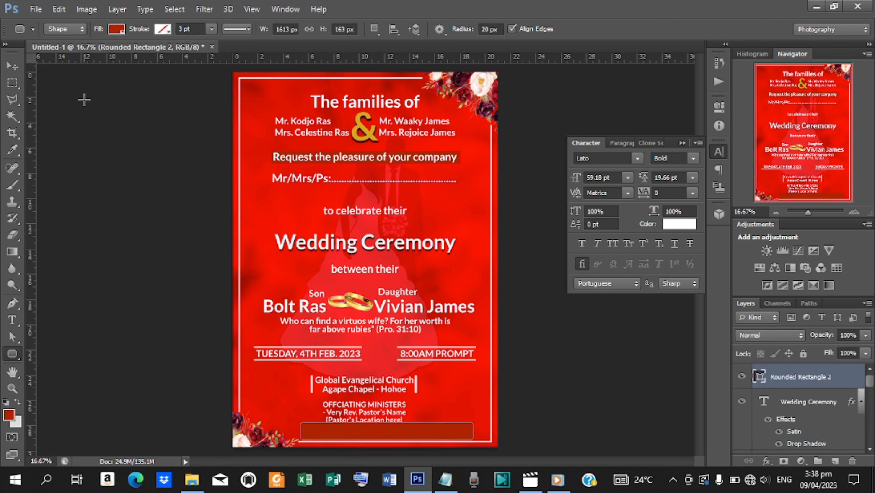
click(13, 66)
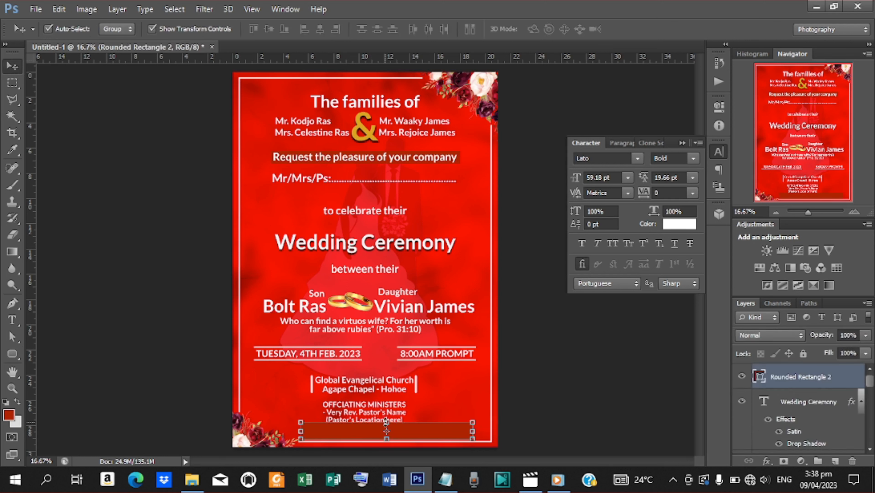
drag(387, 421, 386, 429)
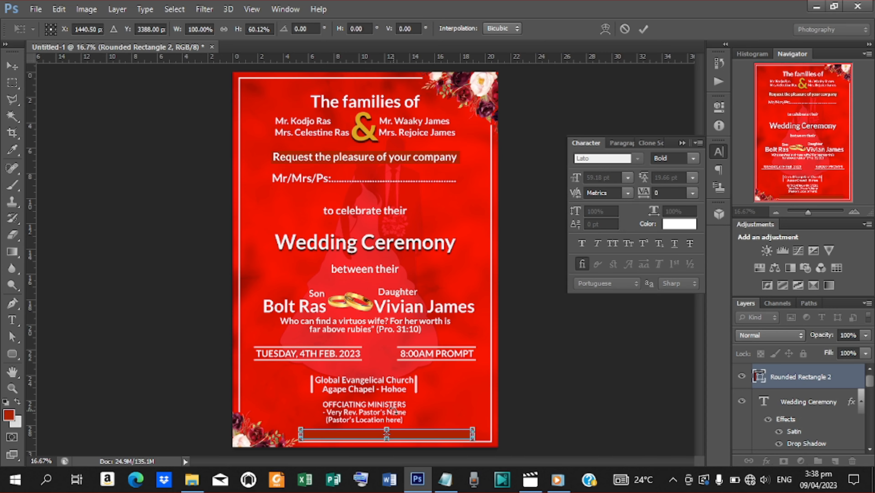
key(ctrl+plus)
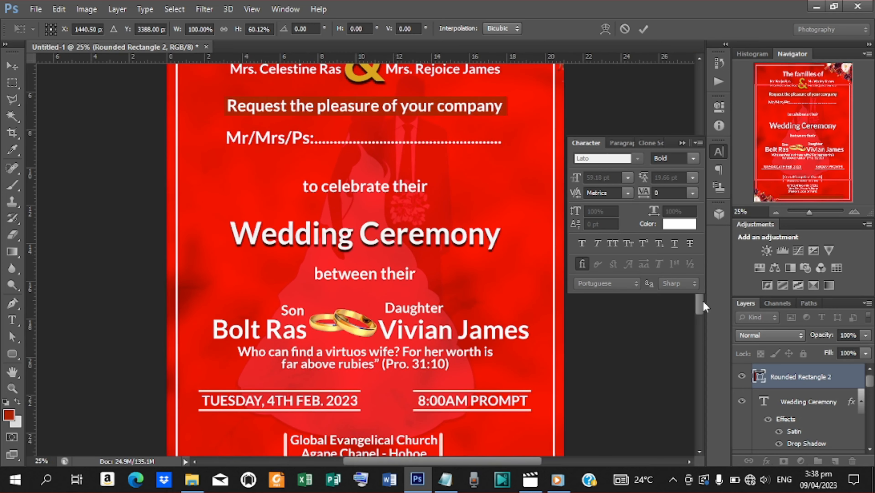
drag(704, 305, 701, 363)
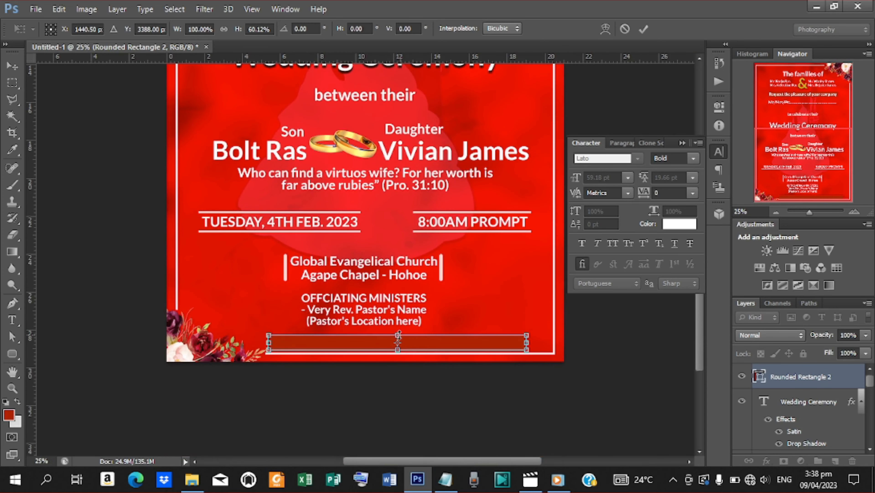
mouse_move(398, 335)
mouse_down()
mouse_move(398, 326)
mouse_move(398, 346)
mouse_up()
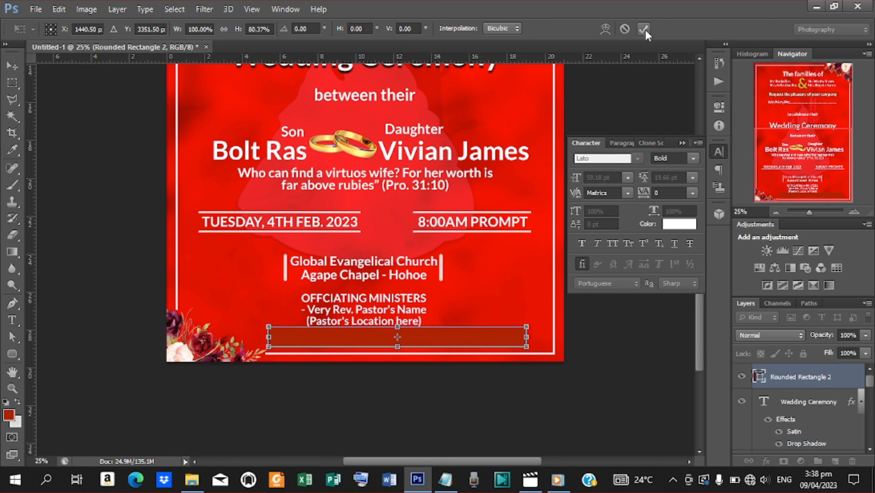
click(641, 31)
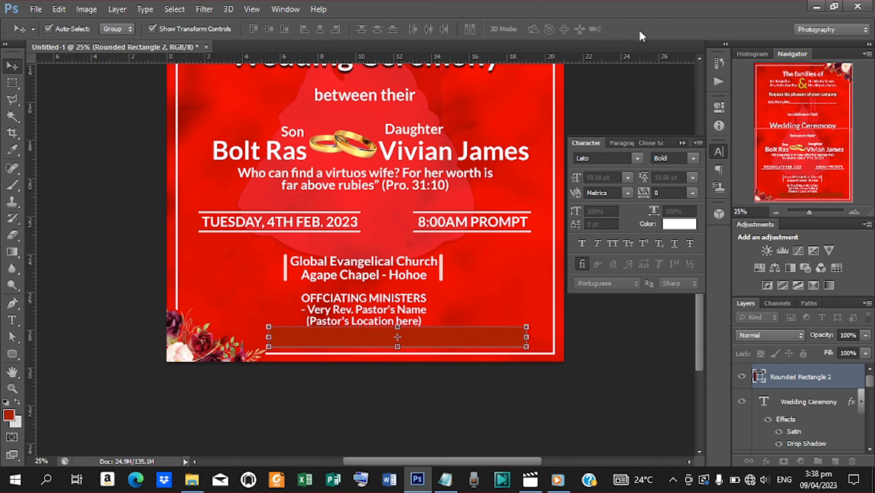
key(shift+Down)
key(shift+Down)
key(shift+Down)
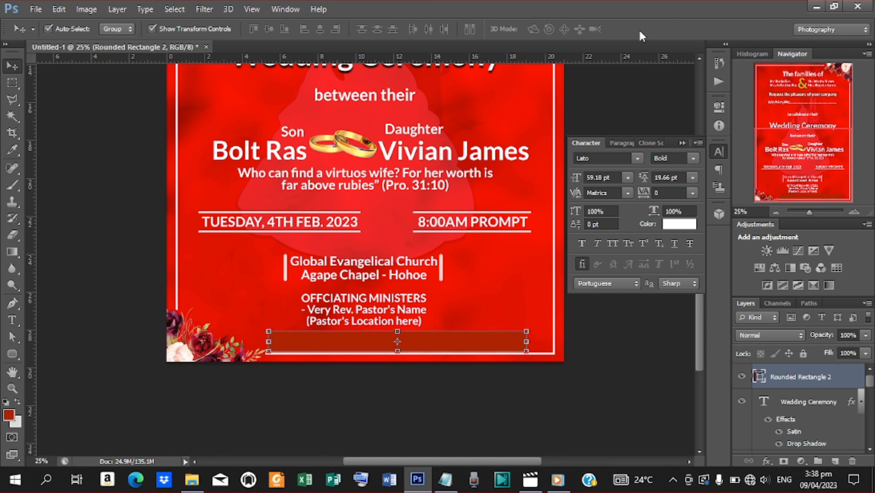
Step: Centre the bar horizontally, then narrow it from both sides and make it thinner
key(ctrl+a)
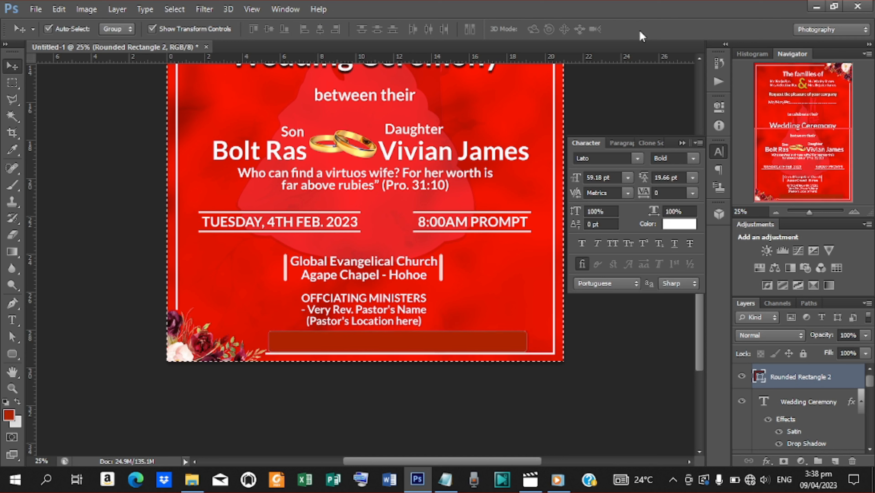
click(323, 29)
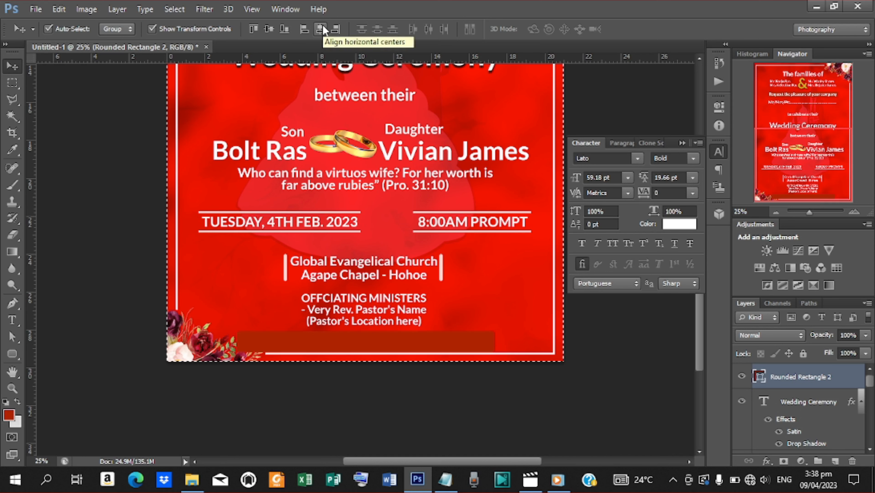
key(ctrl+d)
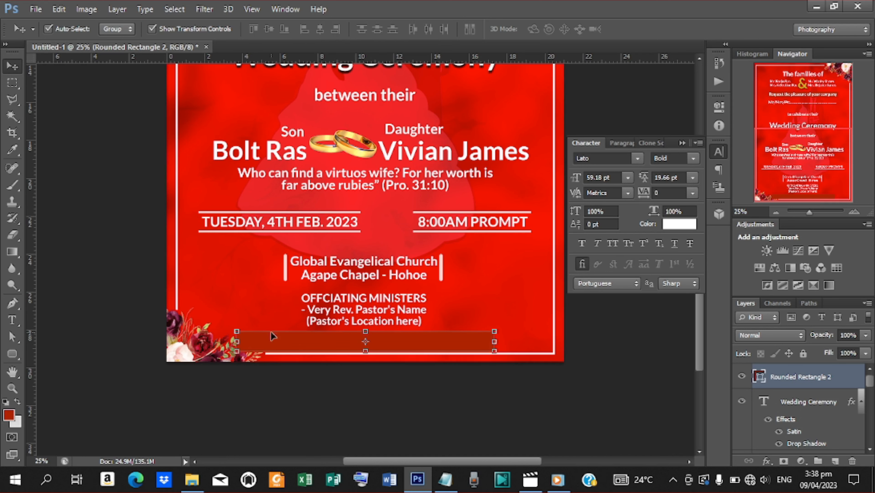
drag(236, 342, 257, 343)
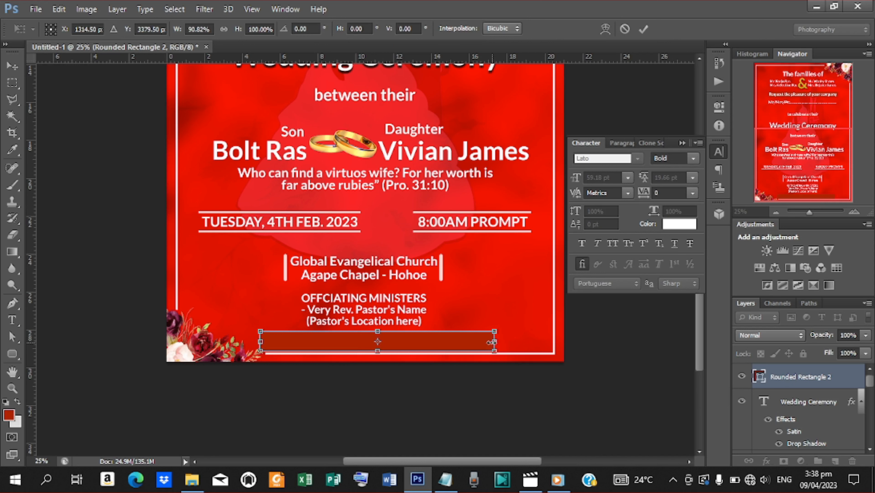
drag(491, 341, 482, 342)
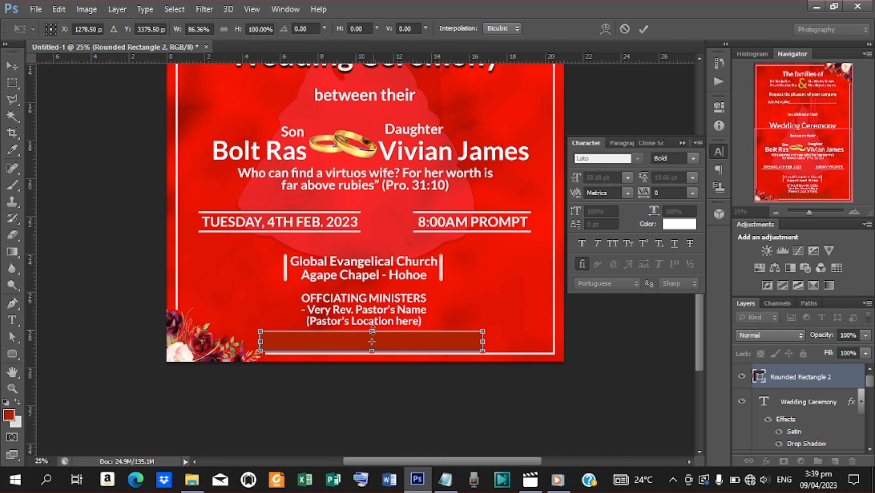
drag(372, 331, 372, 335)
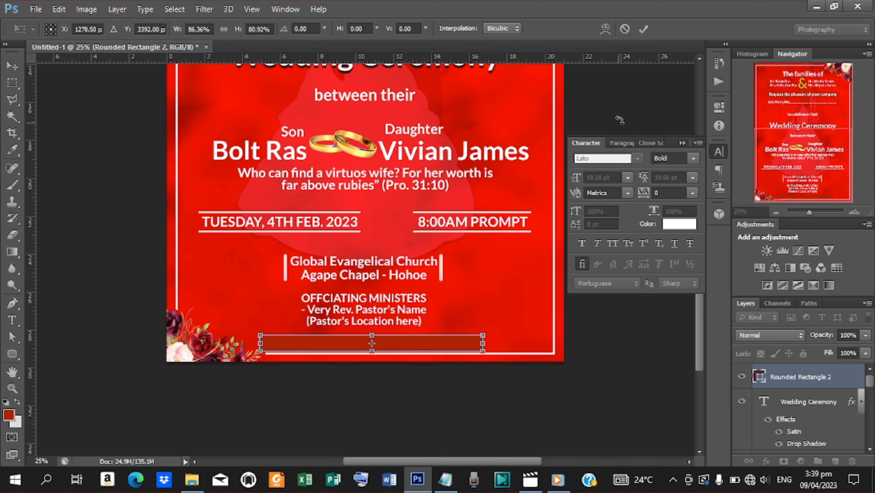
click(643, 31)
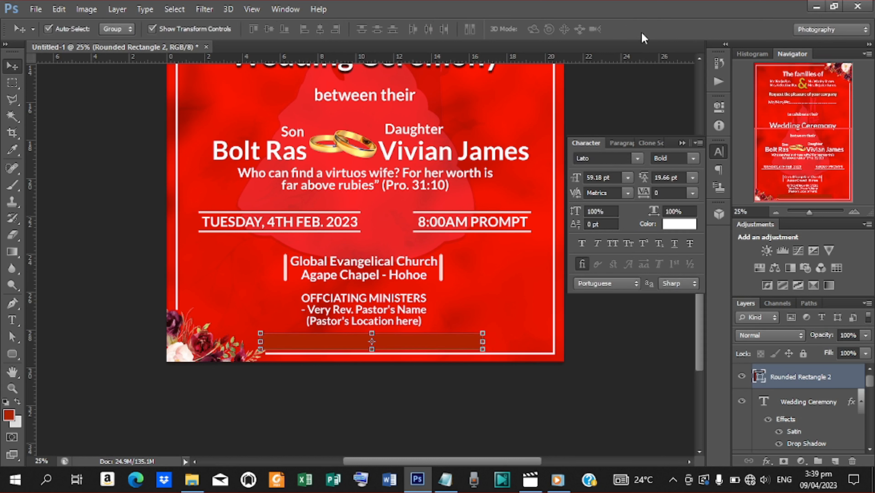
Step: Re-centre the resized footer bar horizontally on the canvas
key(ctrl+a)
click(320, 30)
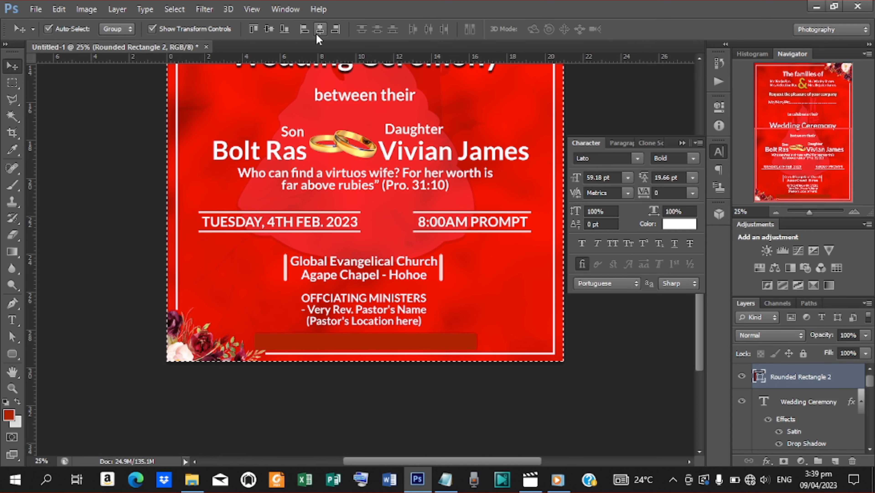
key(ctrl+d)
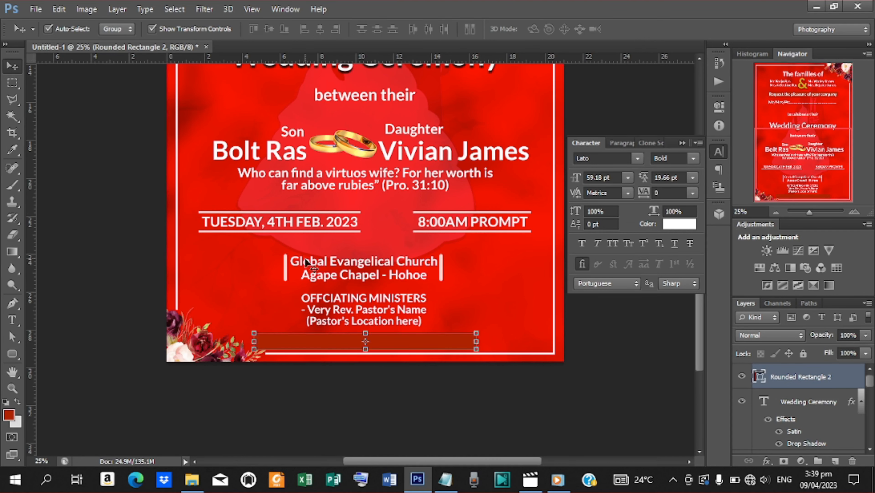
click(12, 354)
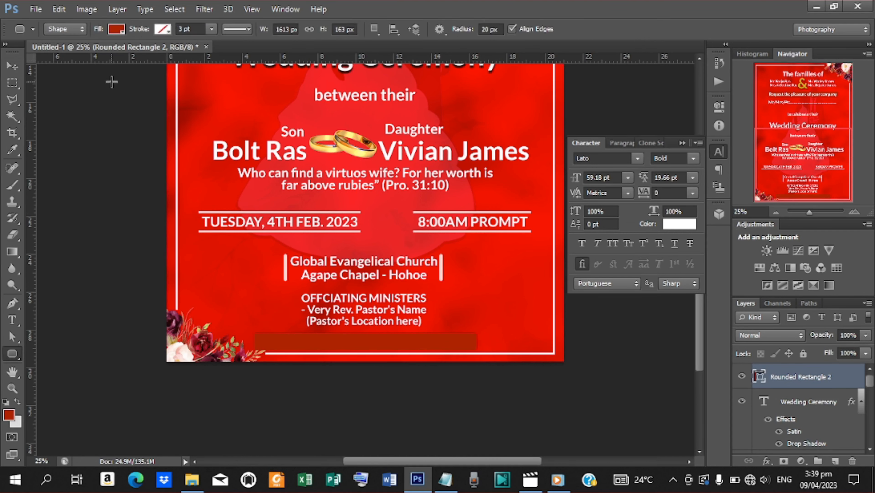
Step: Fill the footer bar with the light pink swatch and place a new text insertion point on the canvas
click(122, 33)
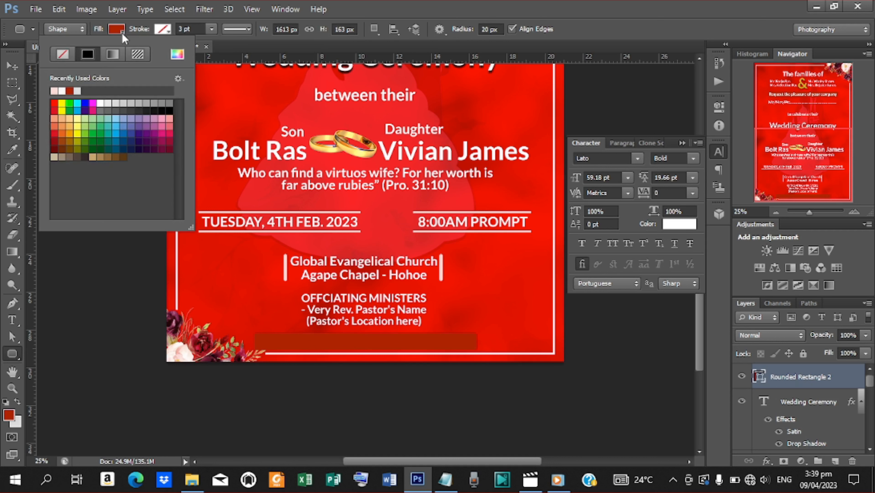
click(55, 89)
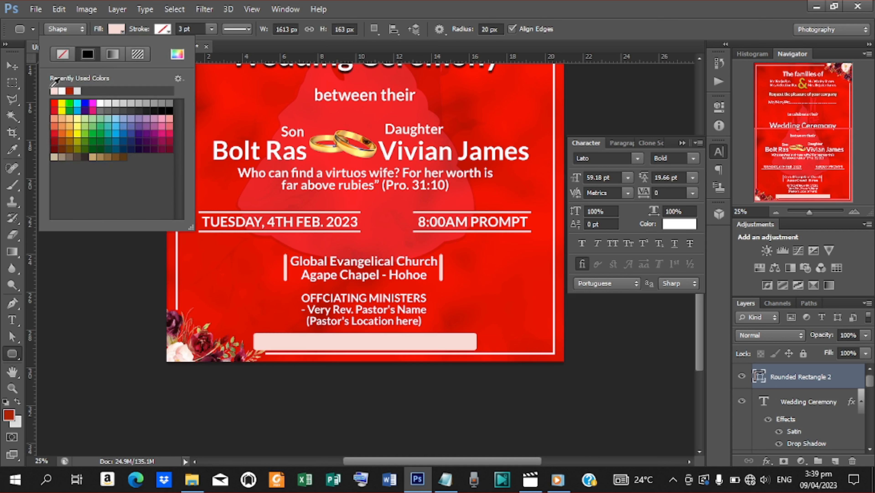
click(12, 66)
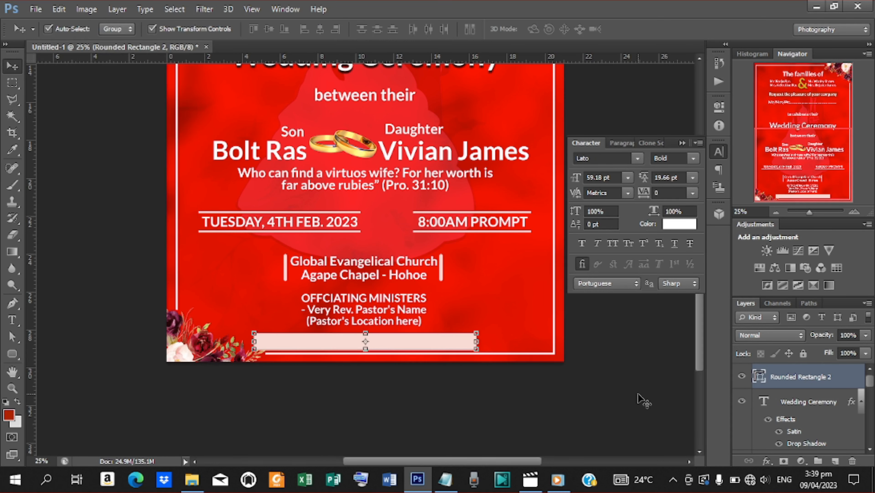
key(t)
click(492, 278)
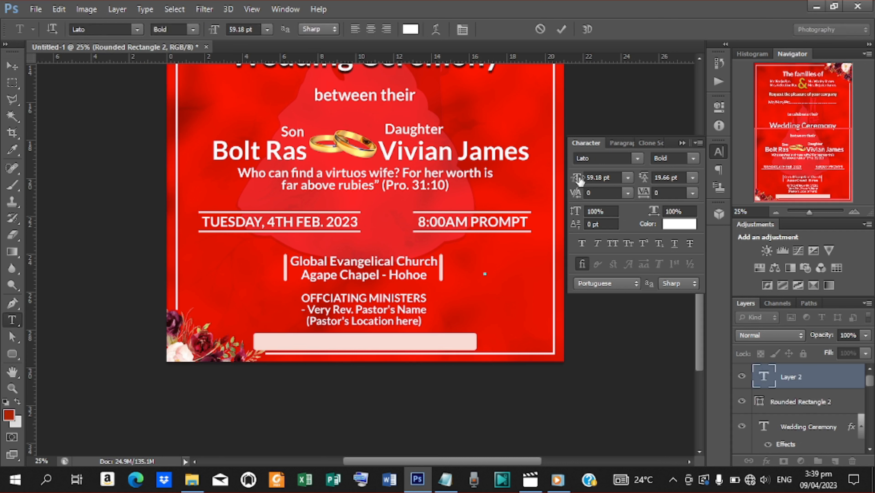
Step: Type 'RSVP:' at 26.18 pt and commit it
drag(575, 177, 559, 187)
text(r)
key(BackSpace)
text(RSVP:)
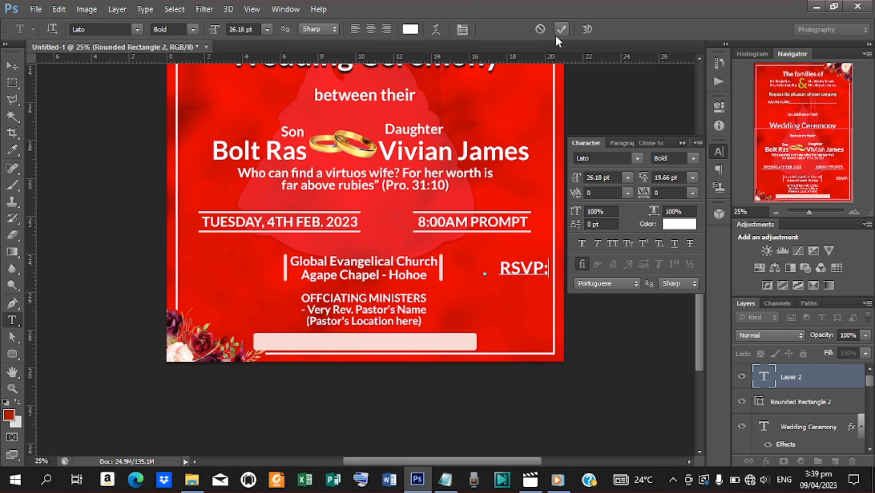
click(561, 29)
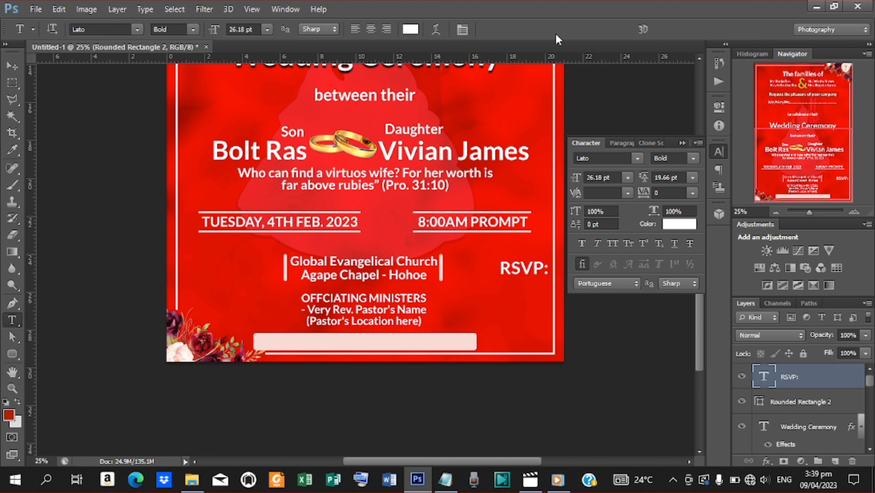
Step: Set the RSVP: text to 13.18 pt and colour it near-black
click(579, 177)
text(13.18)
key(Return)
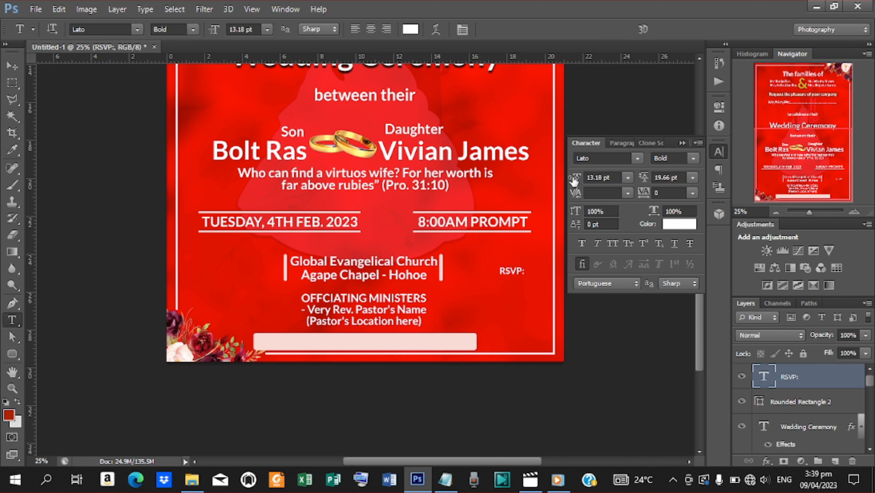
click(13, 66)
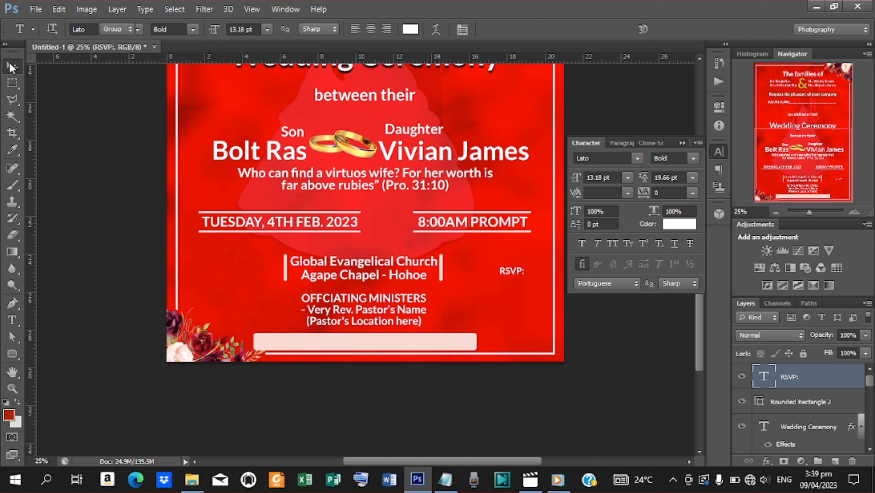
click(684, 224)
drag(639, 103, 532, 221)
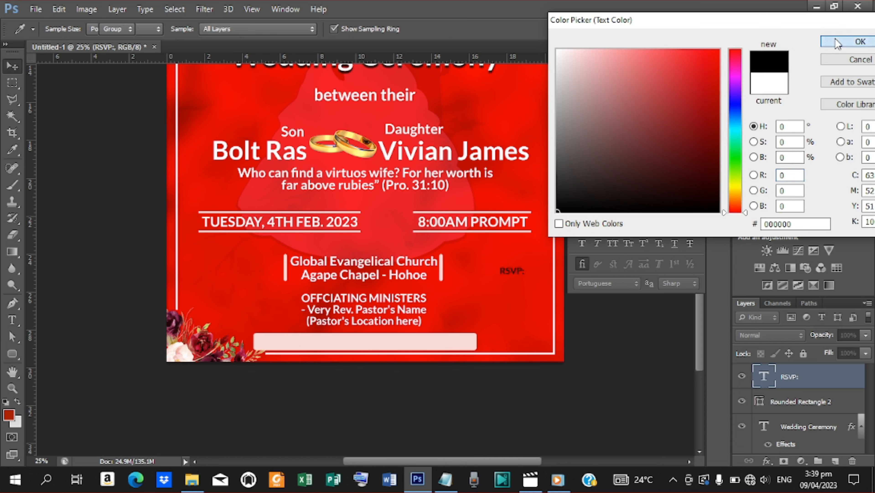
click(860, 42)
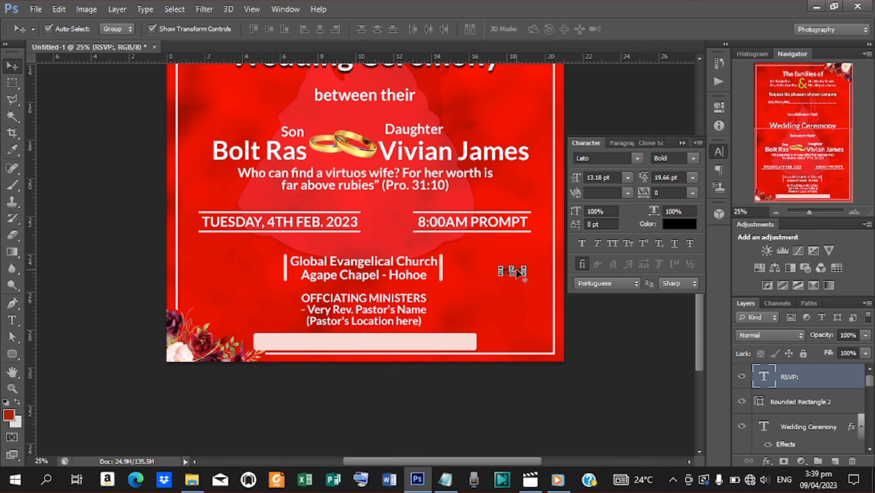
Step: Resize the RSVP: text very slightly with Free Transform
key(ctrl+t)
drag(499, 276, 492, 279)
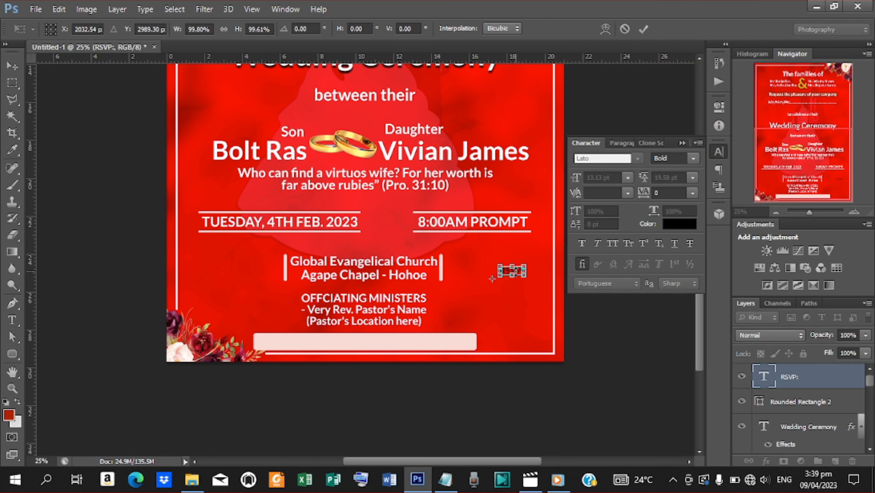
key(Return)
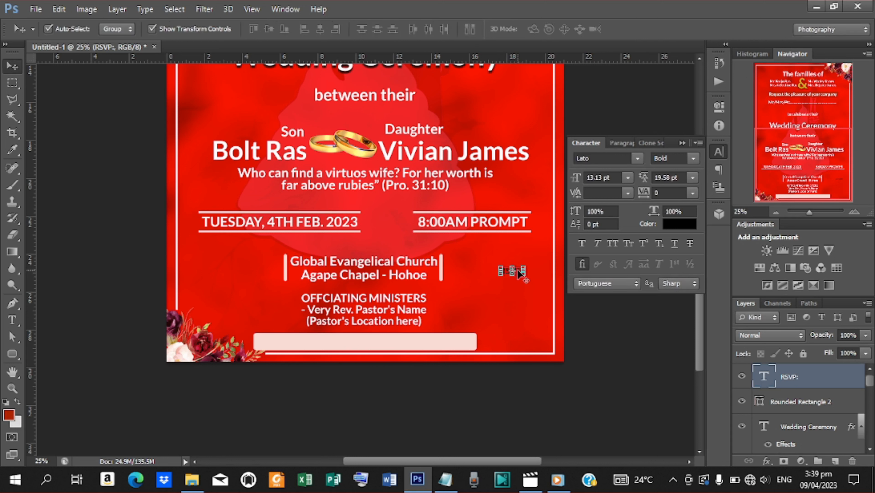
key(ctrl+t)
drag(512, 271, 457, 280)
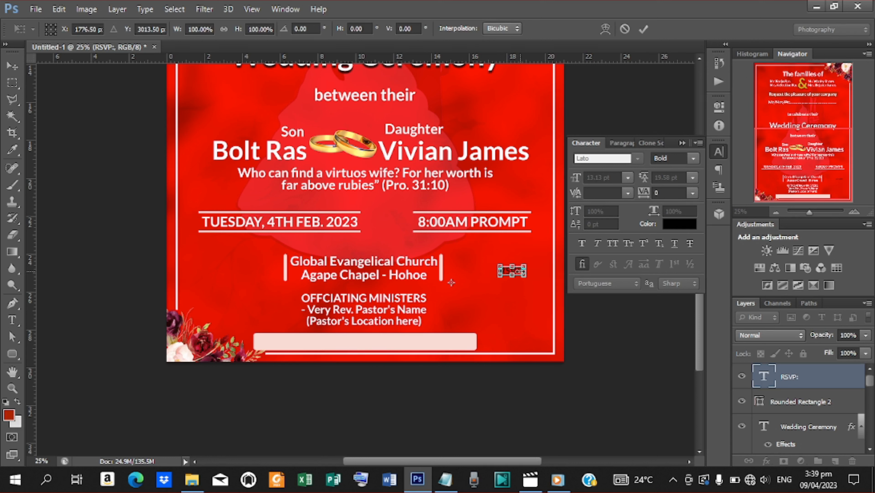
key(Return)
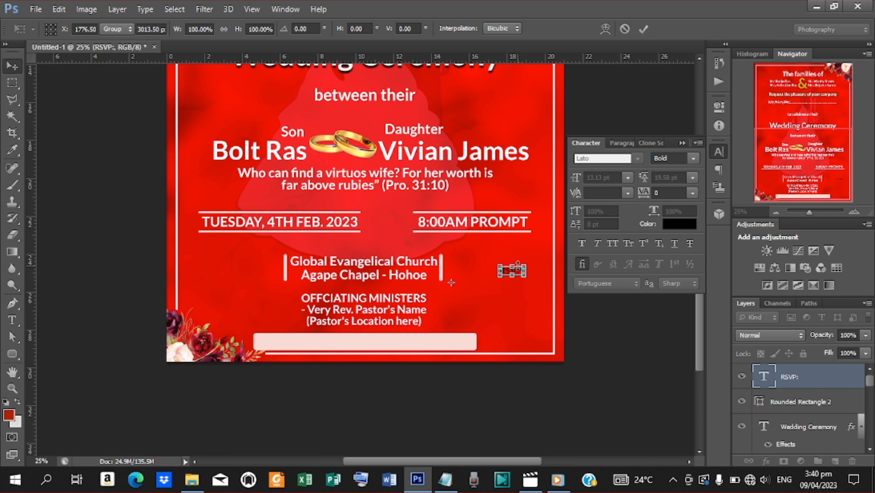
Step: Move the RSVP: label down to the left end of the pink footer bar
key(shift+Down)
key(shift+Down)
key(shift+Down)
key(shift+Down)
key(shift+Down)
key(shift+Down)
key(shift+Down)
key(shift+Down)
key(shift+Down)
key(shift+Down)
key(shift+Down)
key(shift+Down)
key(shift+Down)
key(shift+Down)
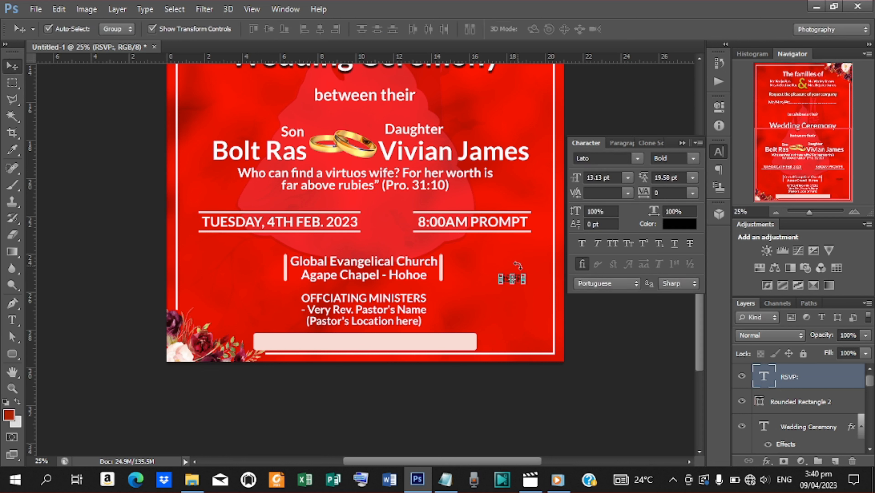
key(shift+Down)
key(shift+Down)
key(shift+Down)
key(shift+Down)
key(shift+Down)
key(shift+Down)
key(shift+Down)
key(shift+Down)
key(shift+Down)
key(shift+Down)
key(shift+Down)
key(shift+Down)
key(shift+Down)
key(shift+Down)
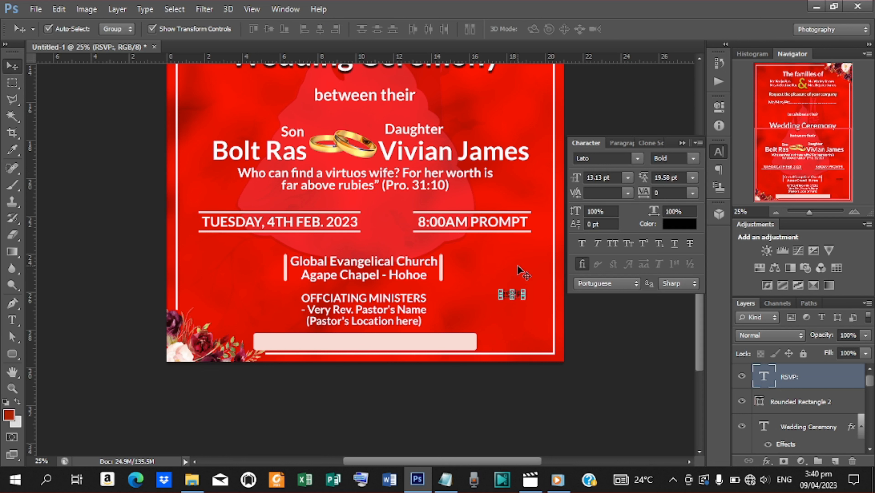
key(shift+Down)
key(shift+Down)
key(shift+Down)
key(shift+Down)
key(shift+Down)
key(shift+Down)
key(shift+Down)
key(shift+Down)
key(shift+Down)
key(shift+Down)
key(shift+Down)
key(shift+Down)
key(shift+Down)
key(shift+Down)
key(shift+Down)
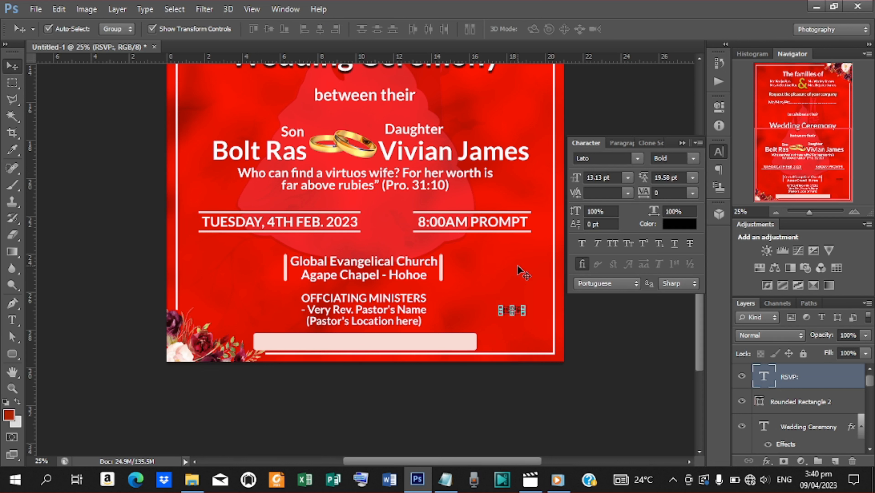
key(shift+Down)
key(shift+Down)
key(shift+Down)
key(shift+Down)
key(shift+Down)
key(shift+Down)
key(shift+Down)
key(shift+Down)
key(shift+Down)
key(shift+Down)
key(shift+Down)
key(shift+Down)
key(shift+Down)
key(shift+Down)
key(shift+Down)
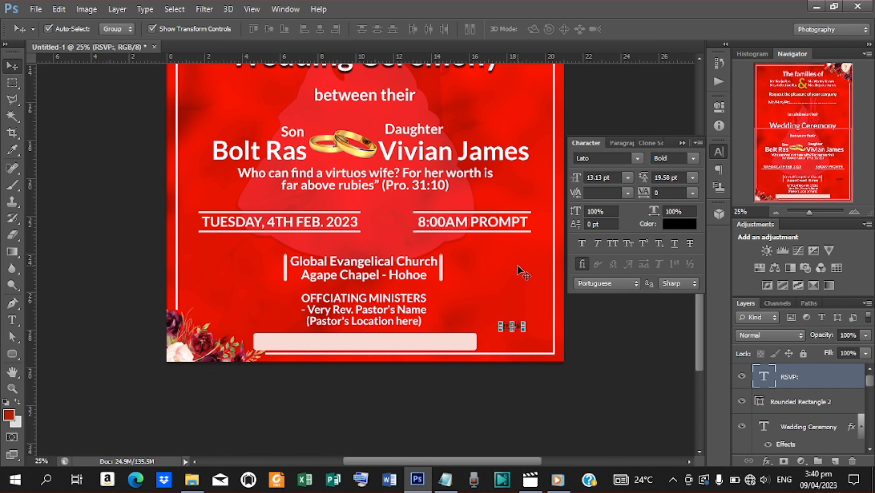
key(shift+Down)
key(shift+Down)
key(shift+Down)
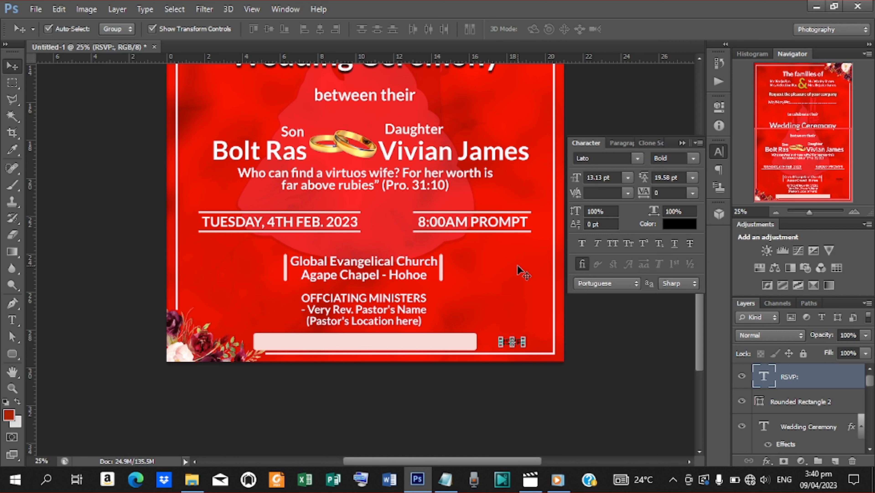
key(shift+Left)
key(shift+Left)
key(shift+Left)
key(shift+Left)
key(shift+Left)
key(shift+Left)
key(shift+Left)
key(shift+Left)
key(shift+Left)
key(shift+Left)
key(shift+Left)
key(shift+Left)
click(152, 29)
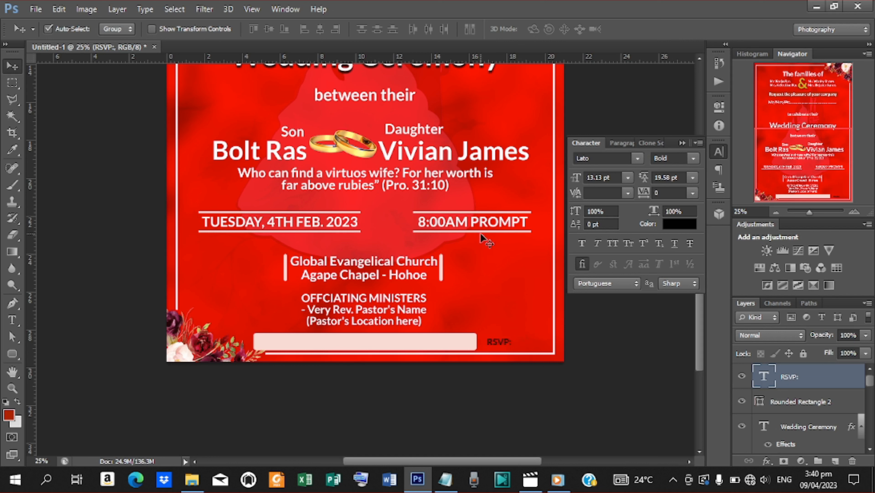
drag(500, 342, 272, 343)
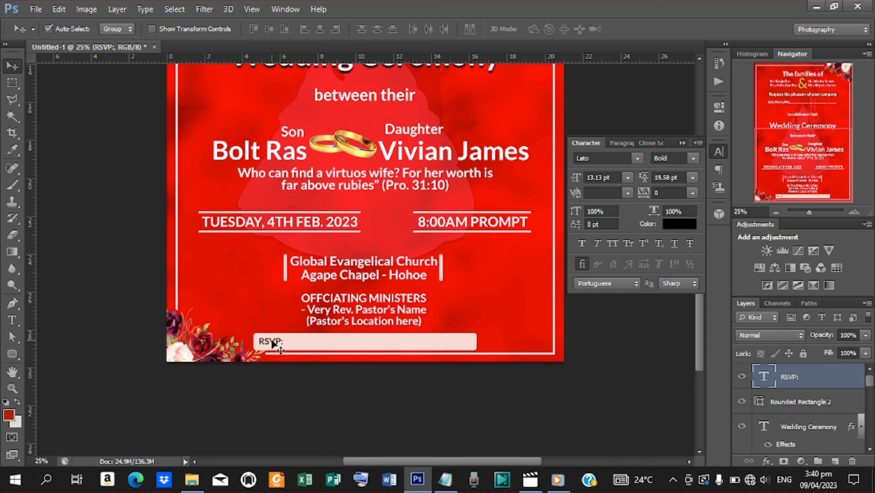
Step: Duplicate the RSVP: label and replace the copy's text with the contact name and phone numbers
key(ctrl+j)
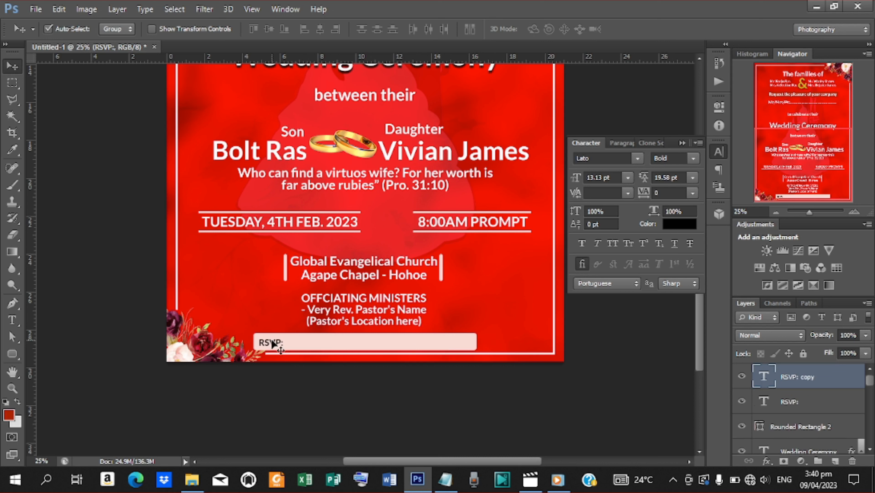
key(shift+Right)
key(shift+Right)
key(shift+Right)
key(shift+Right)
key(shift+Right)
key(shift+Right)
key(shift+Right)
key(shift+Right)
key(shift+Right)
key(shift+Right)
key(shift+Right)
key(shift+Right)
key(shift+Right)
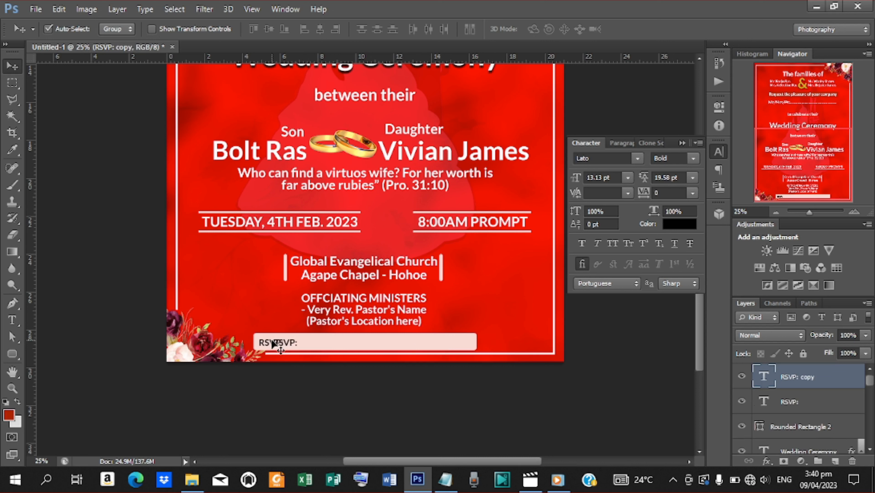
key(t)
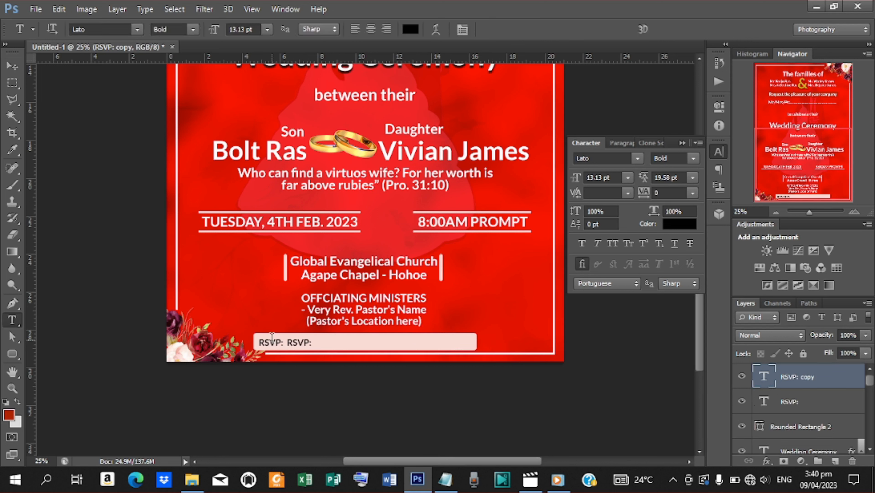
drag(287, 342, 330, 343)
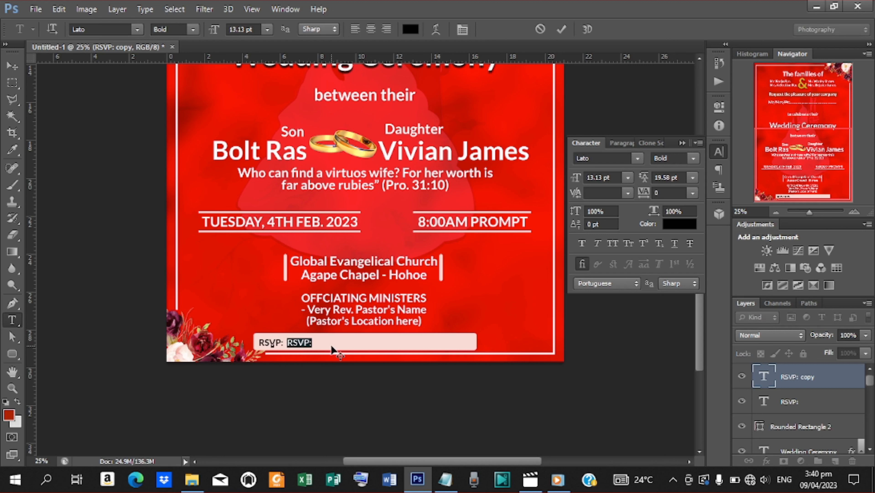
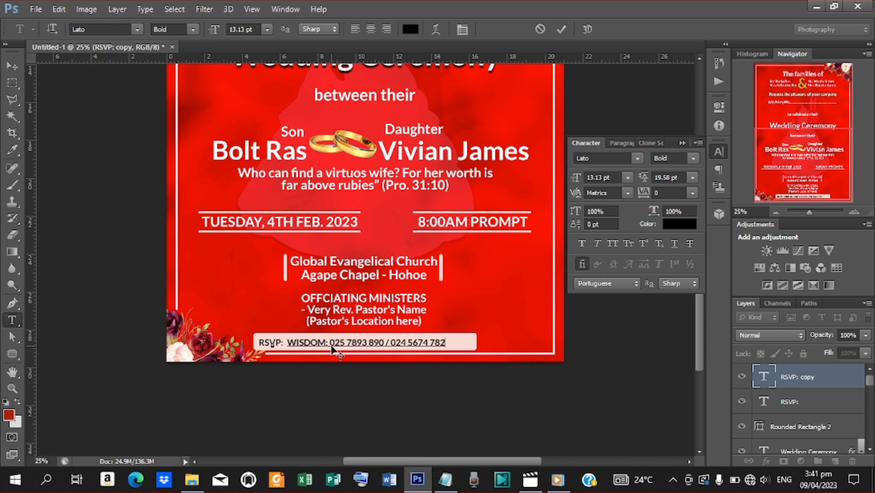
click(564, 31)
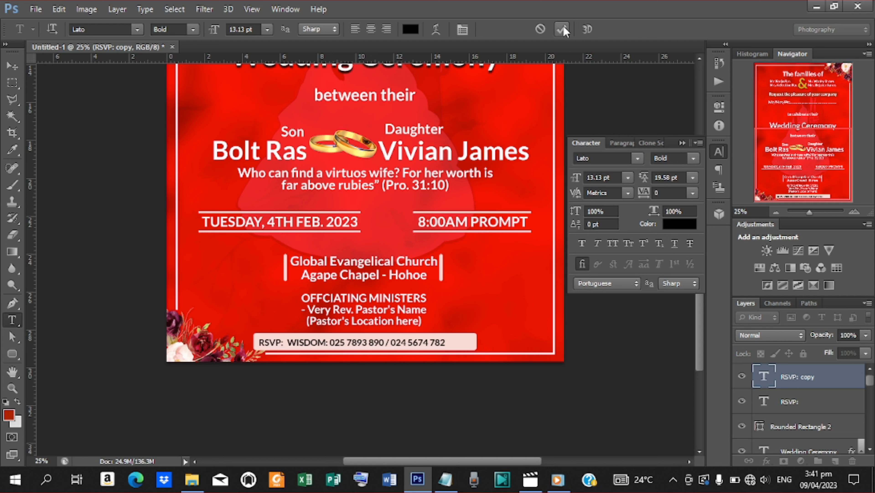
Step: Align both RSVP text layers on their vertical centres and nudge the line into place on the pink bar
click(794, 404)
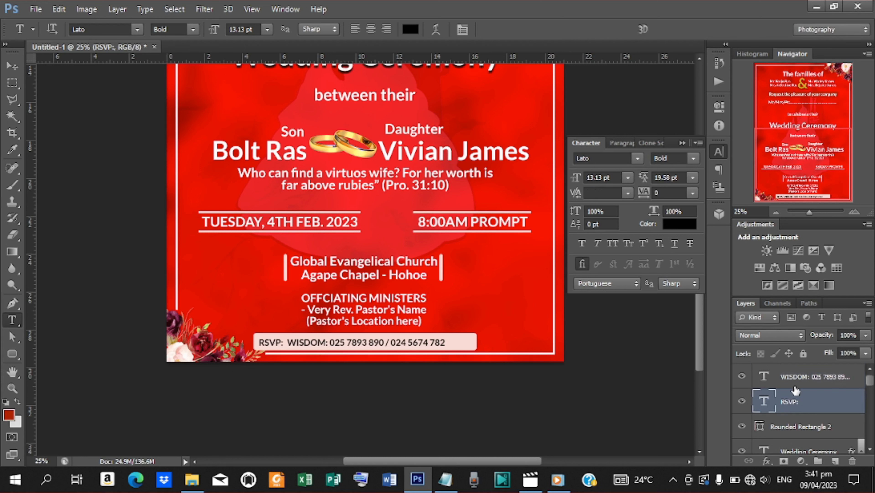
shift+click(795, 381)
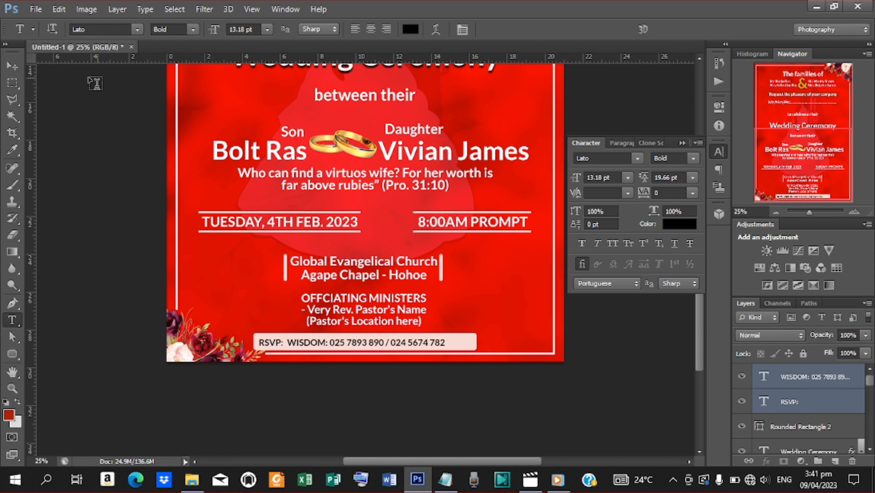
click(18, 70)
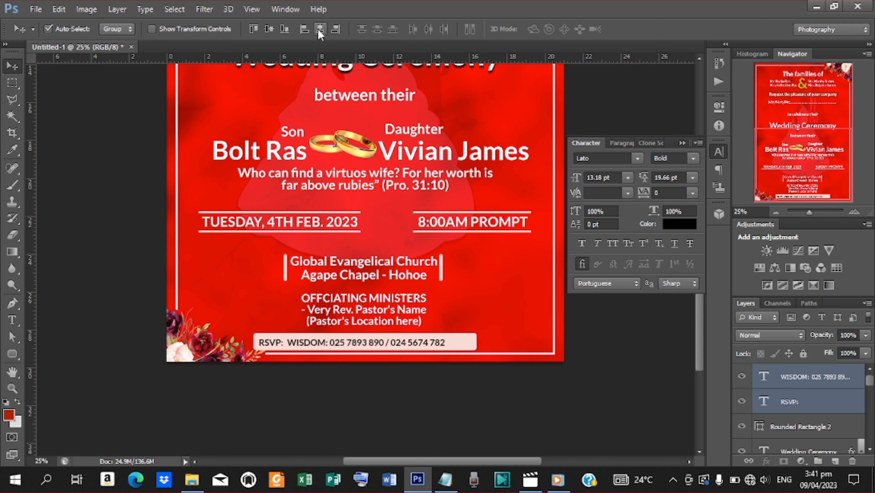
click(270, 30)
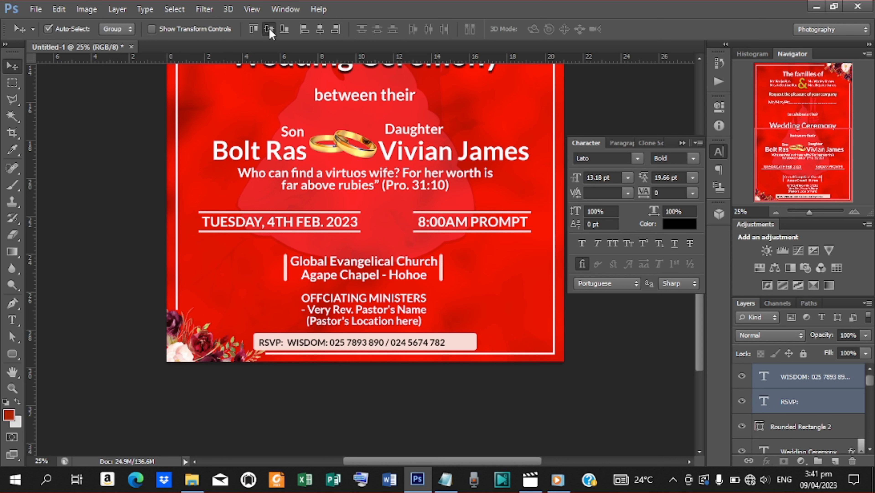
click(321, 29)
click(320, 30)
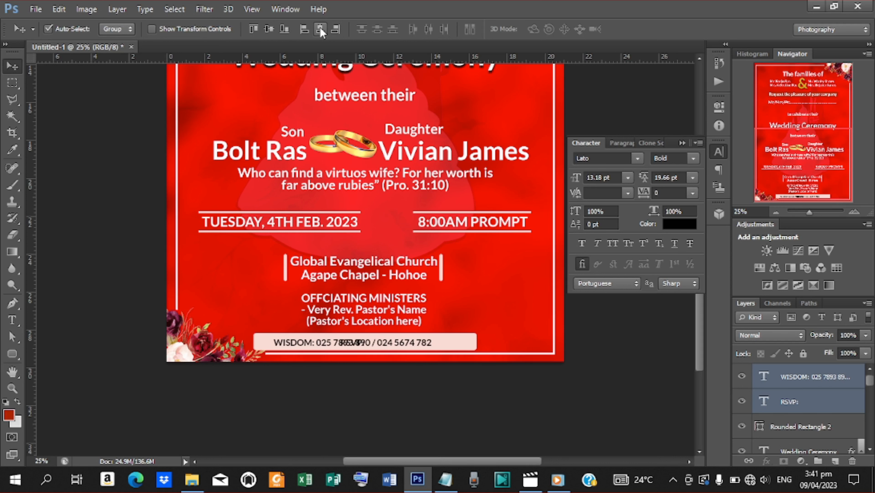
key(ctrl+z)
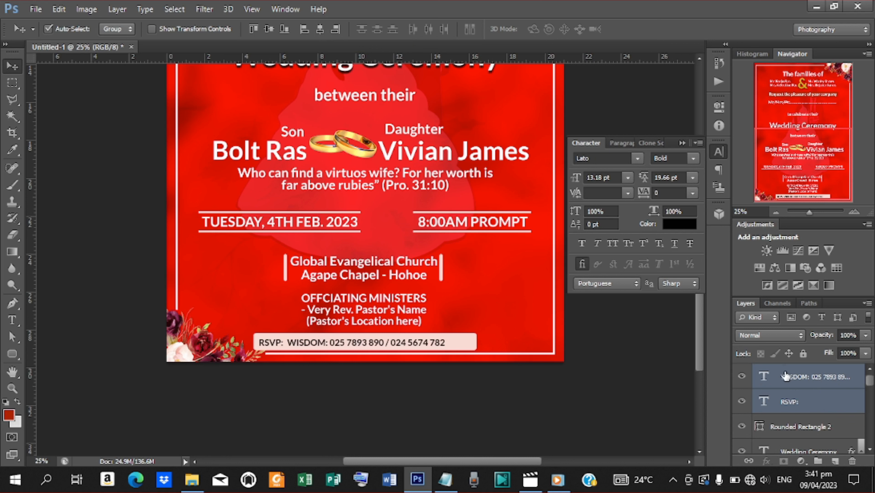
key(shift+Right)
key(shift+Right)
key(shift+Right)
key(shift+Right)
key(shift+Right)
key(shift+Right)
key(shift+Right)
key(shift+Right)
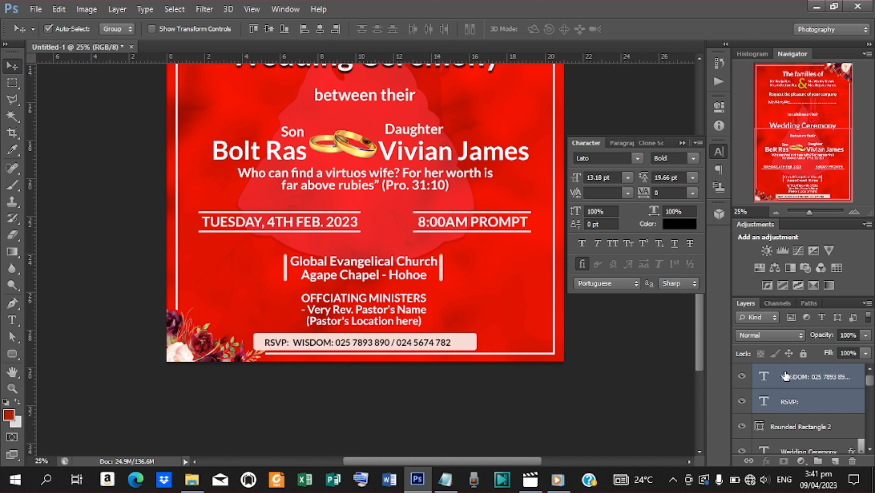
key(Left)
key(Left)
key(Left)
key(Left)
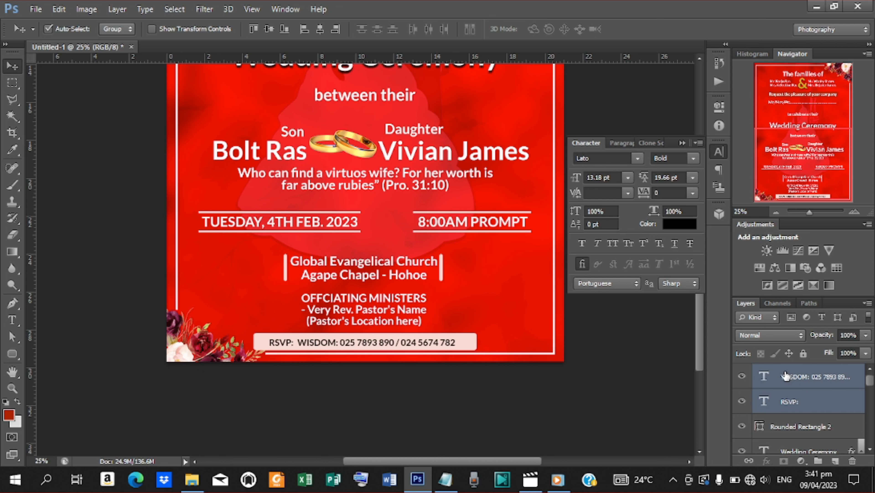
key(ctrl+minus)
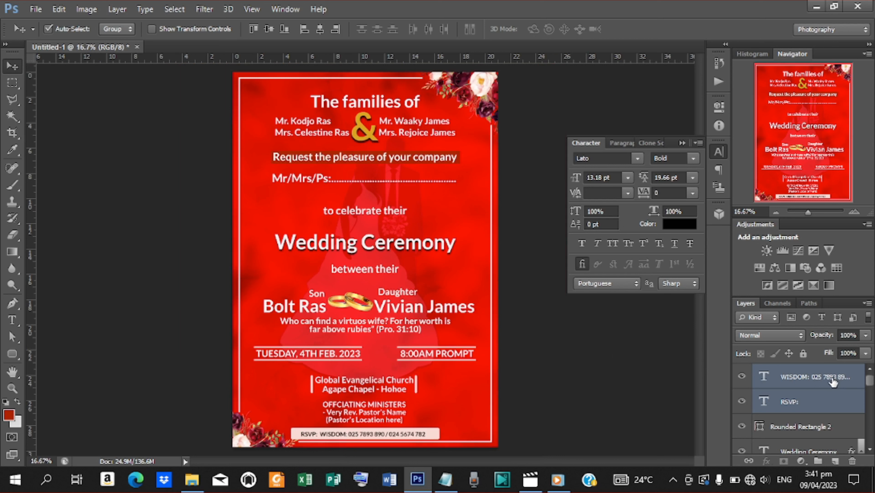
Step: Group the RSVP text layers, name the group RSVP, and move the pink bar layer into it
key(ctrl+g)
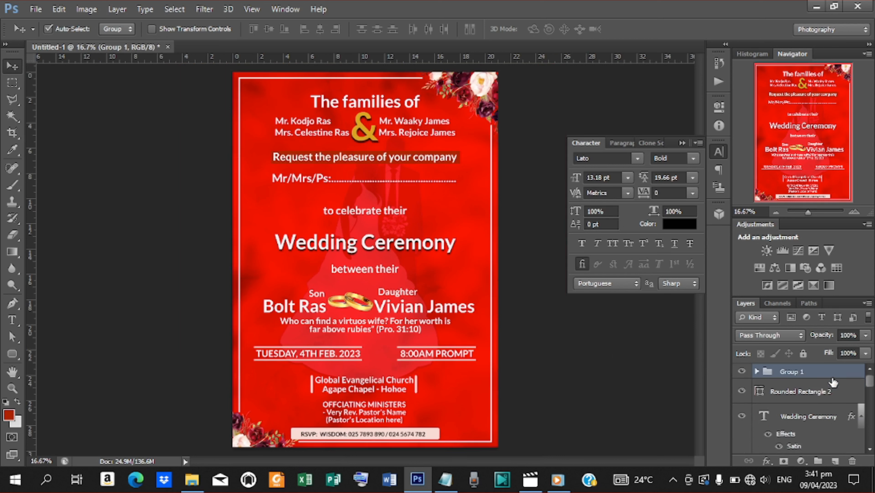
double_click(800, 373)
text(R)
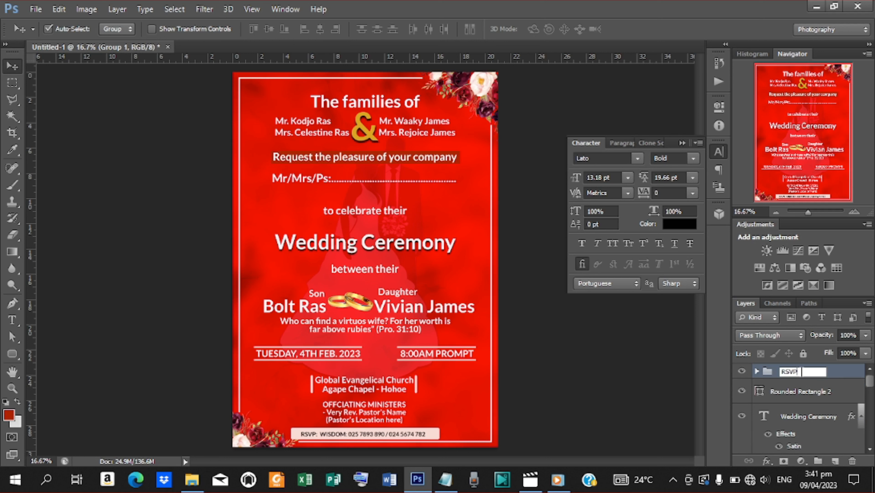
text(SVP)
click(790, 393)
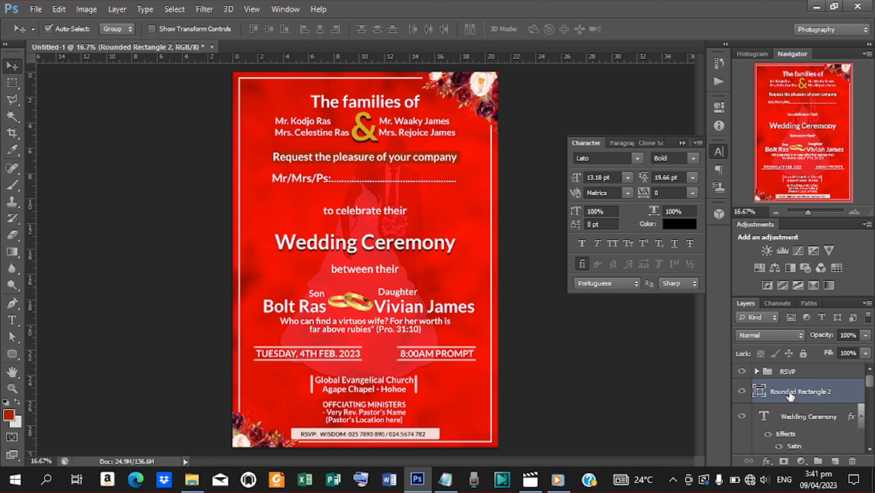
click(151, 29)
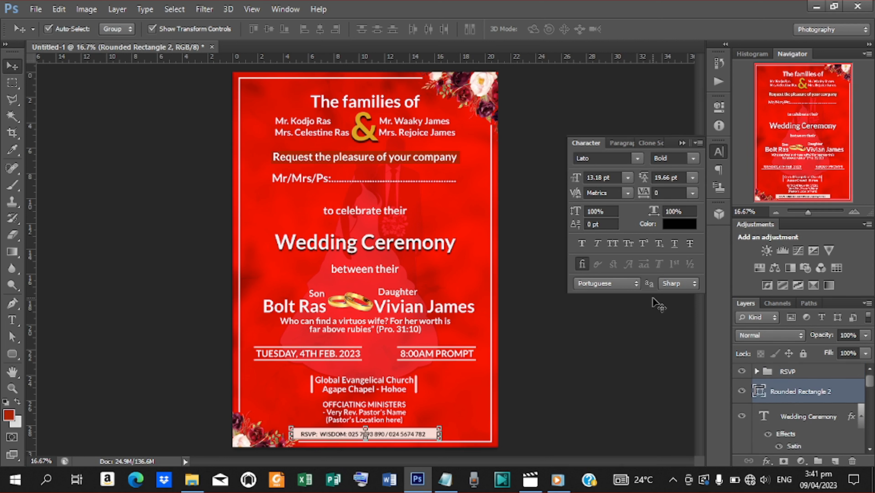
drag(810, 395, 803, 372)
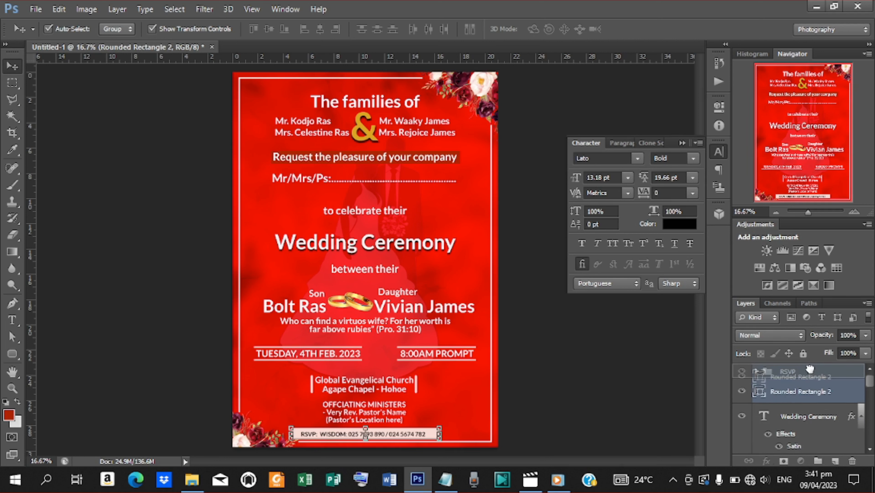
click(811, 372)
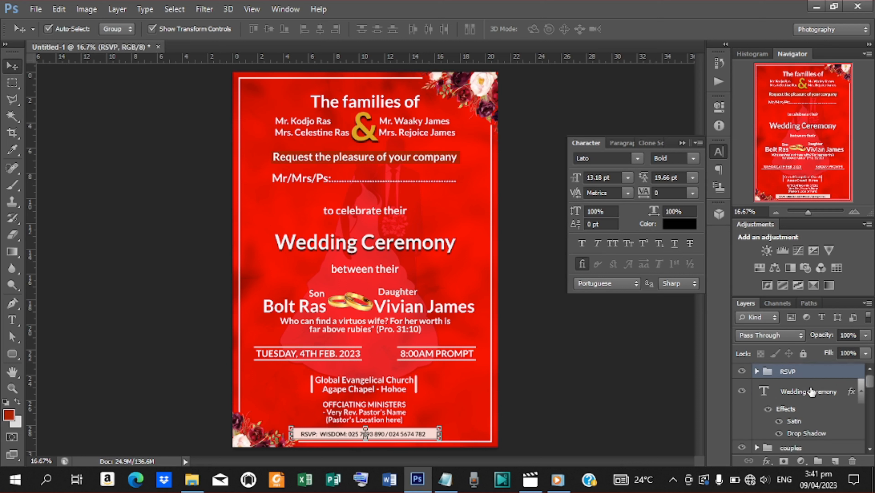
click(812, 391)
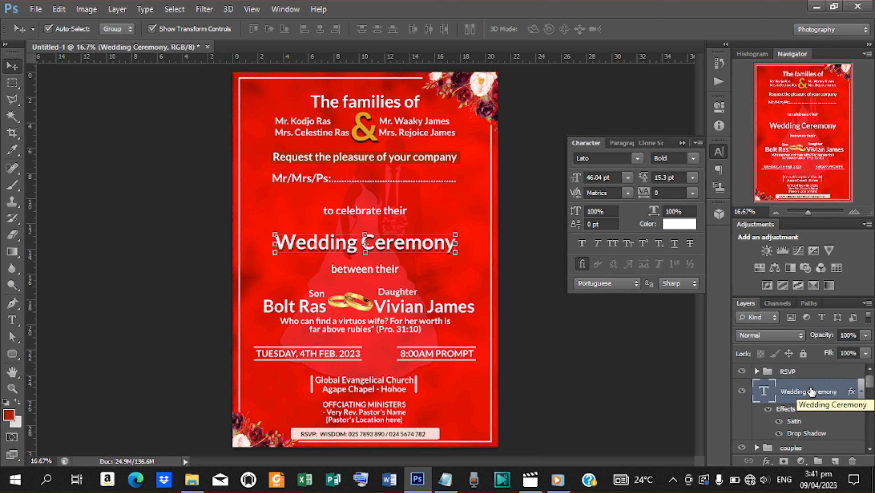
mouse_move(873, 388)
mouse_down()
mouse_move(873, 443)
mouse_move(871, 384)
mouse_up()
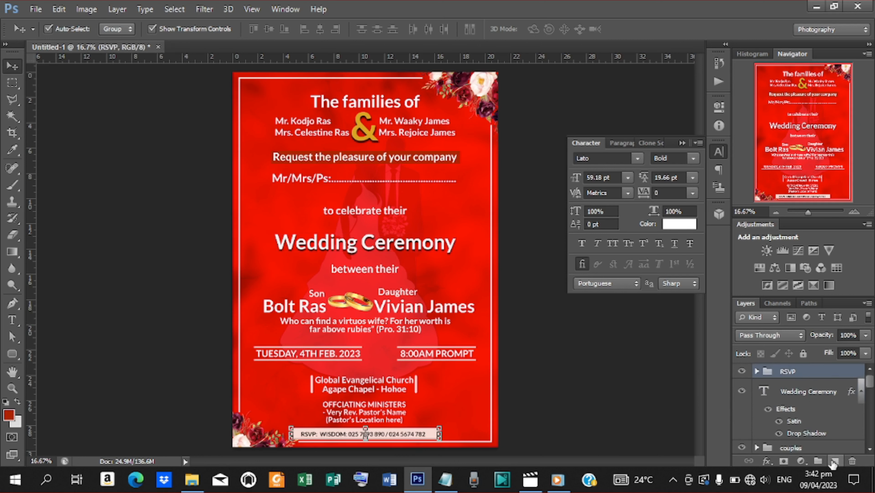
Step: Add a Solid Color fill layer using hex ff0404 copied from Notepad
click(801, 461)
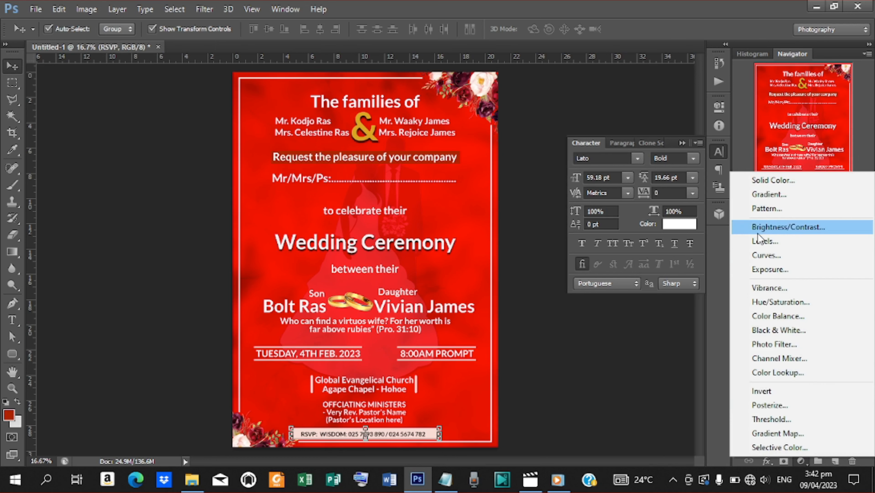
click(753, 181)
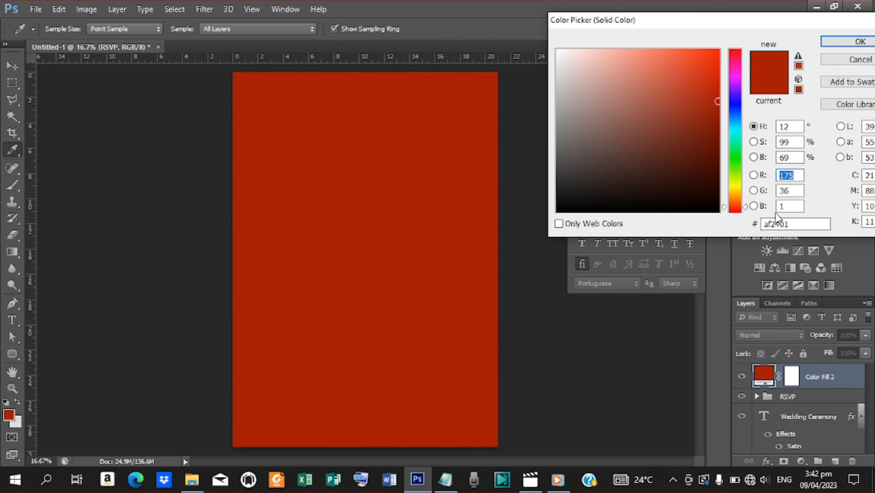
double_click(782, 224)
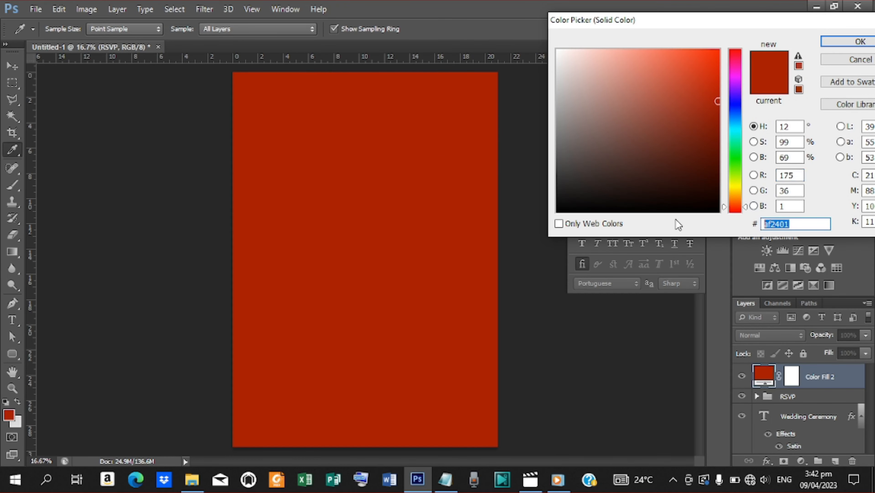
click(457, 480)
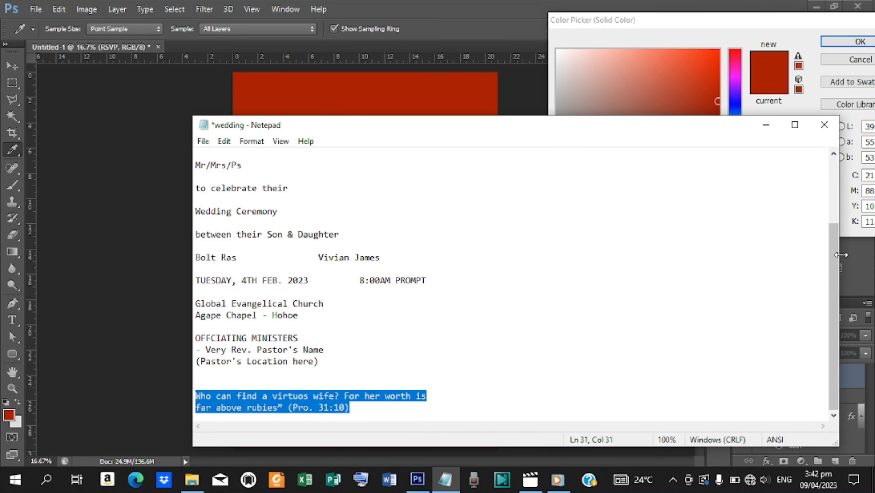
drag(836, 259, 786, 143)
click(329, 154)
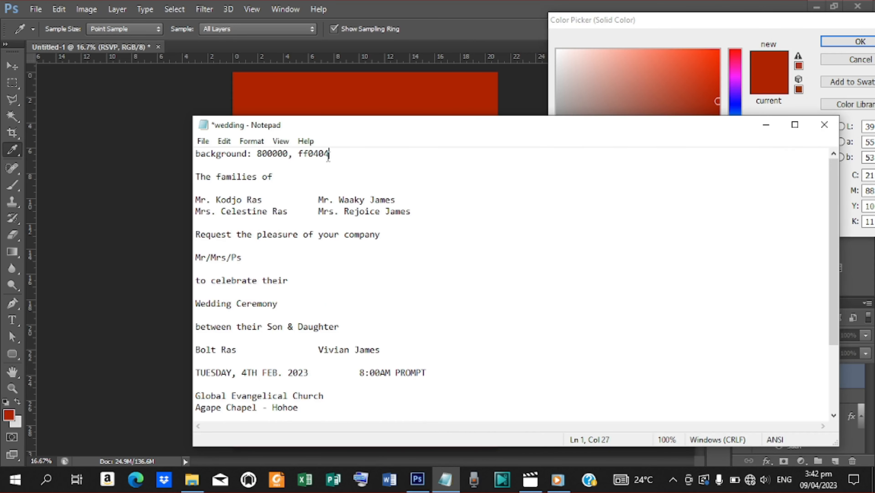
drag(328, 155, 299, 154)
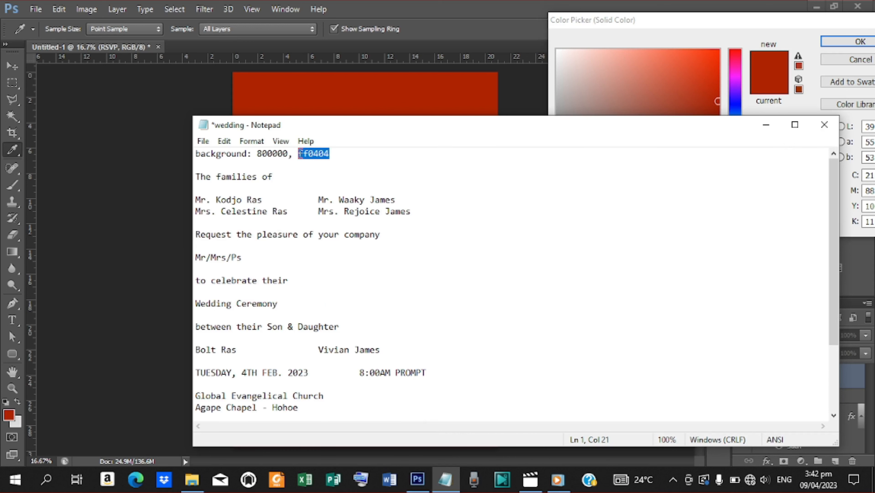
click(766, 124)
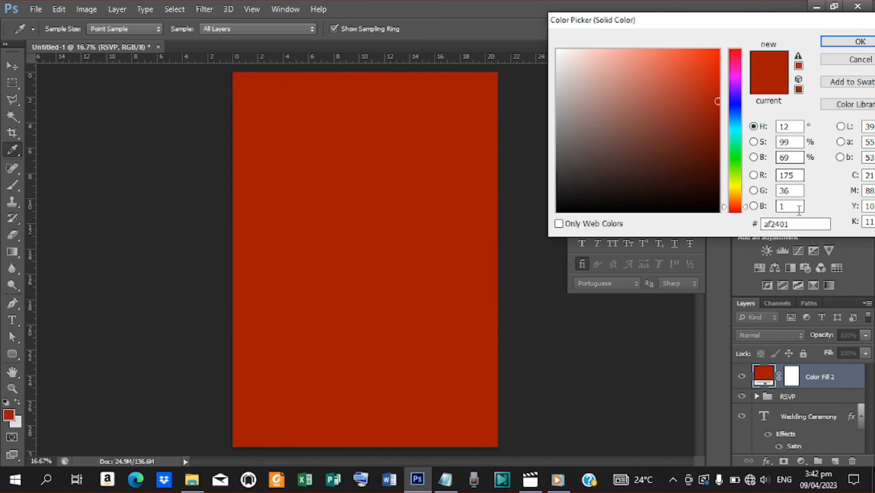
double_click(800, 224)
text(ff0404)
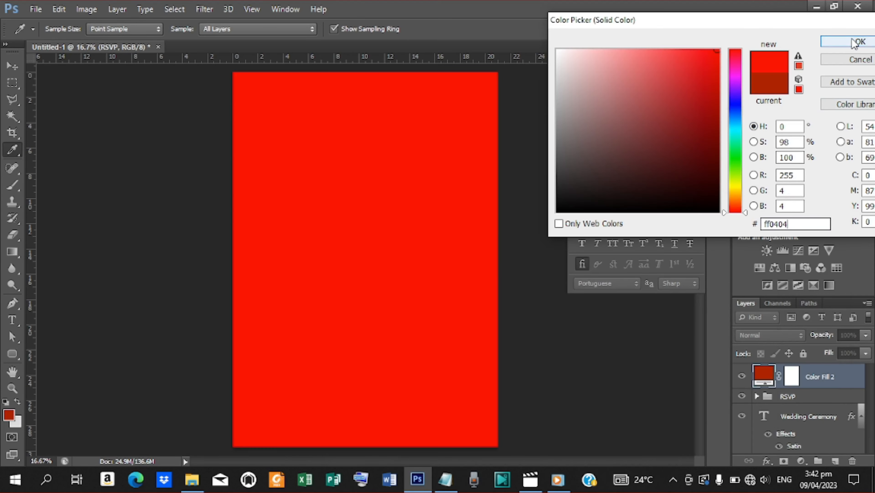
click(854, 42)
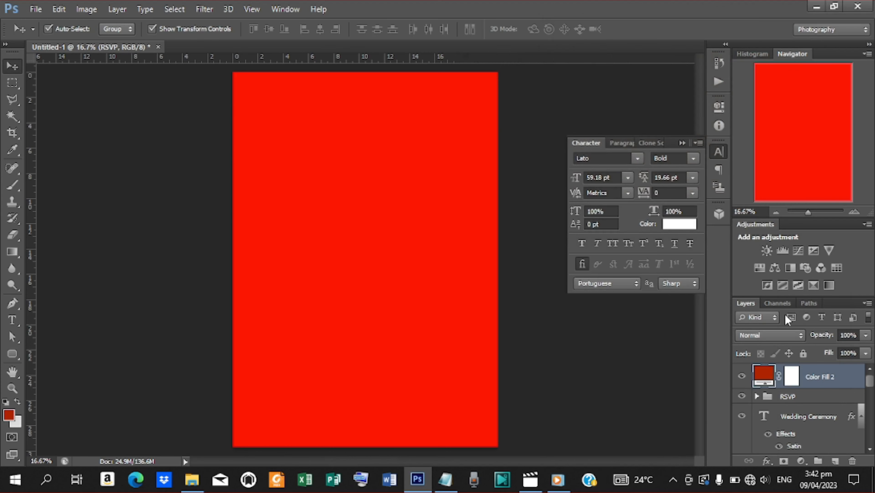
Step: Set the red colour fill layer's opacity to 20%
click(848, 335)
text(20)
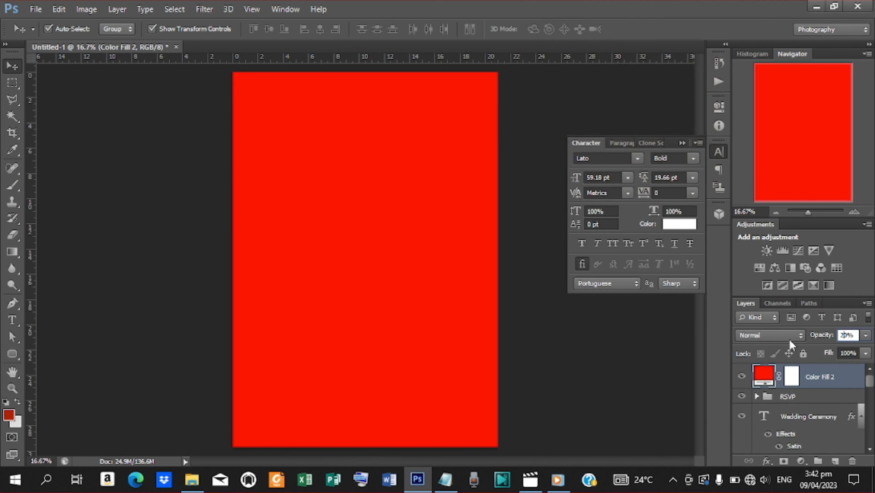
key(Return)
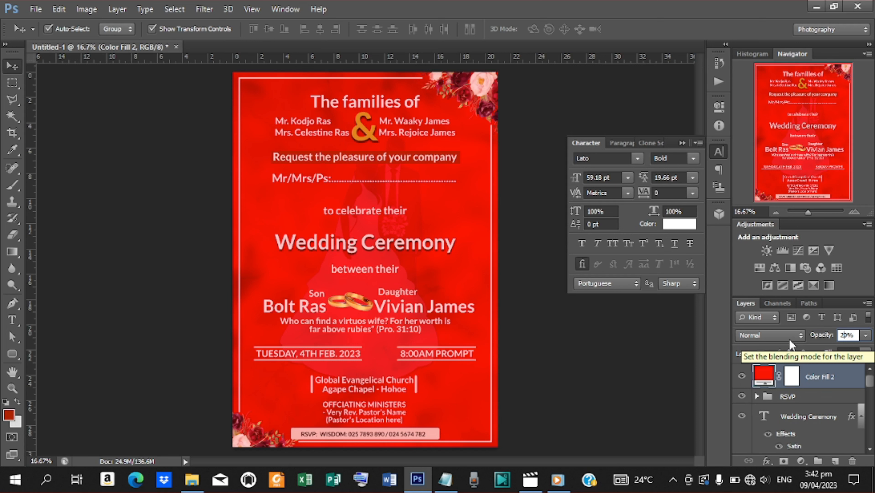
click(671, 334)
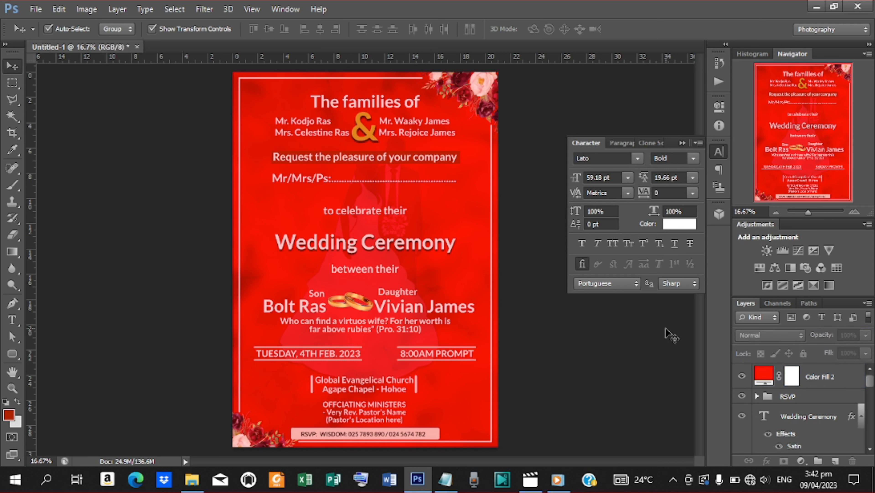